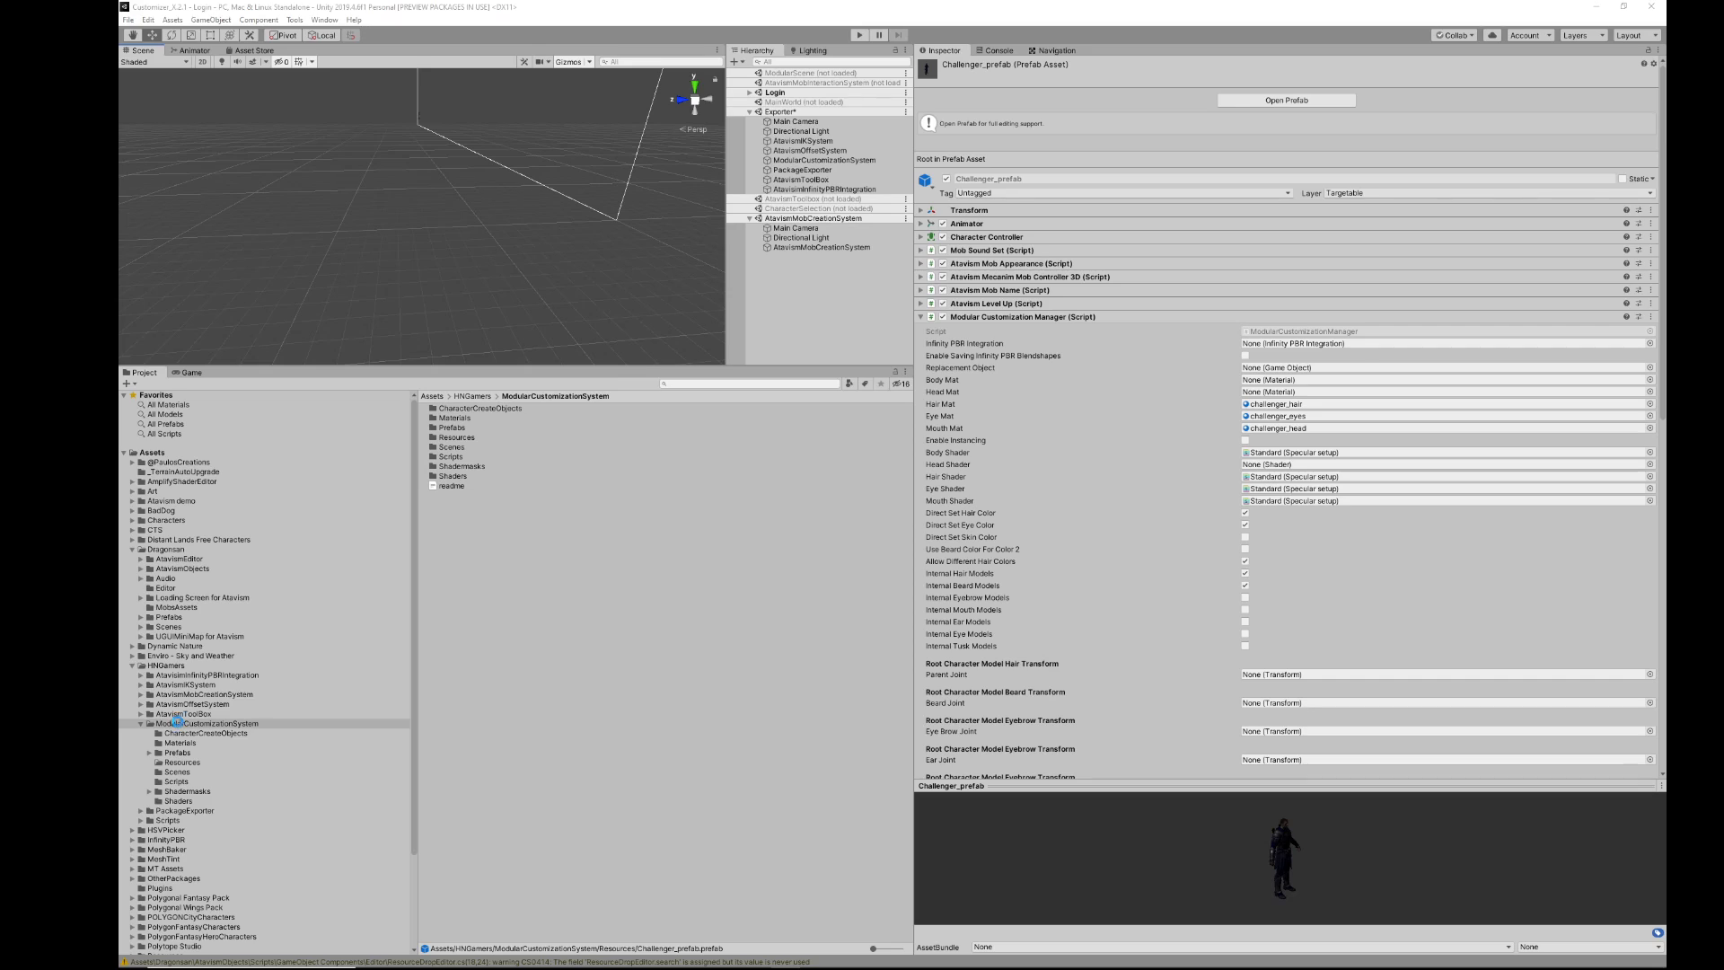
Step: Examine the race prefabs in ModularCustomizationSystem's CharacterCreateObjects folder, from HumanRace through TheGirlsHuman
click(176, 724)
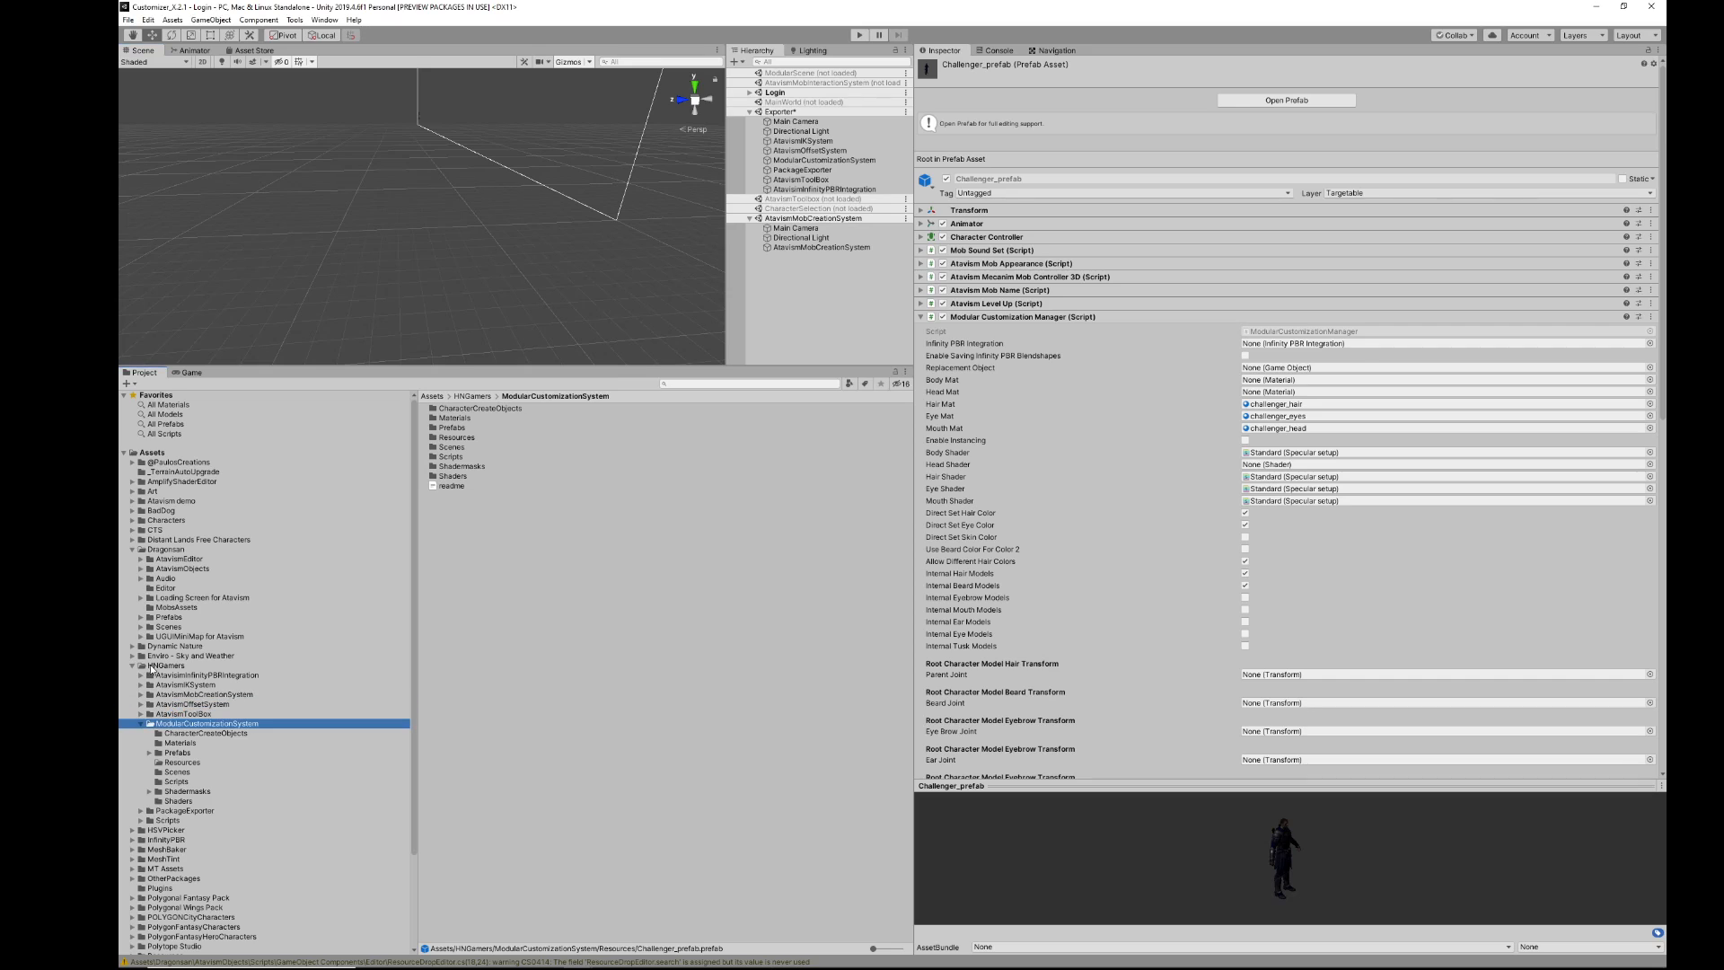
click(199, 735)
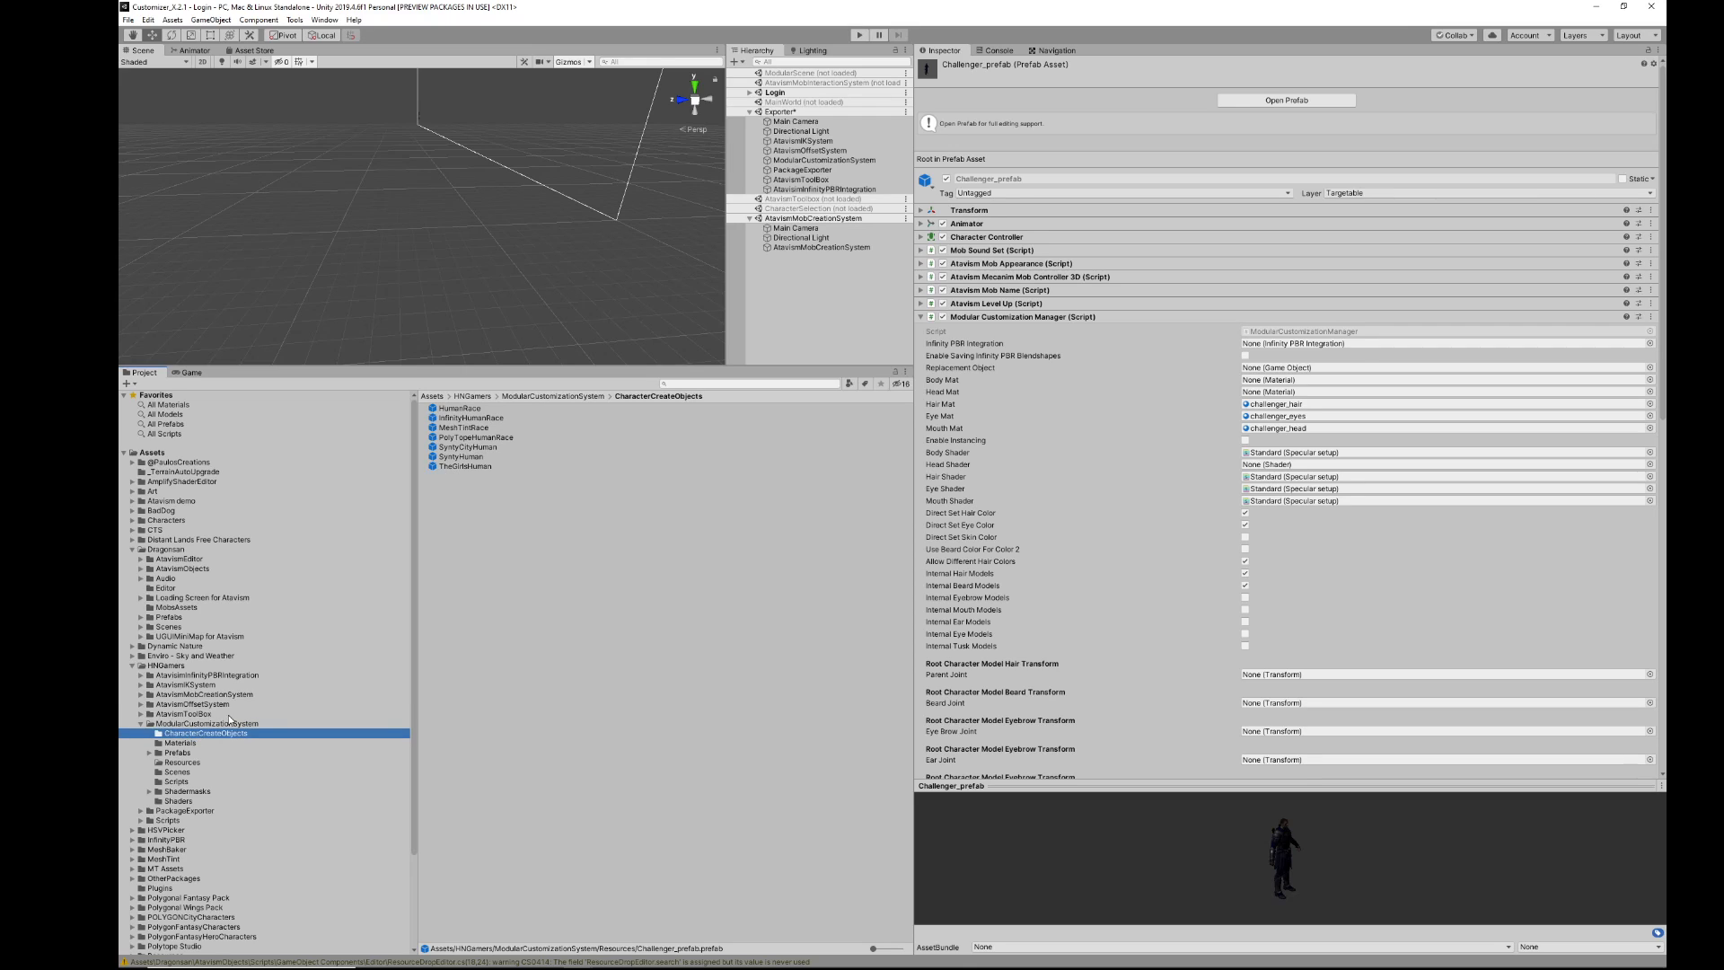
click(466, 408)
click(464, 418)
click(461, 428)
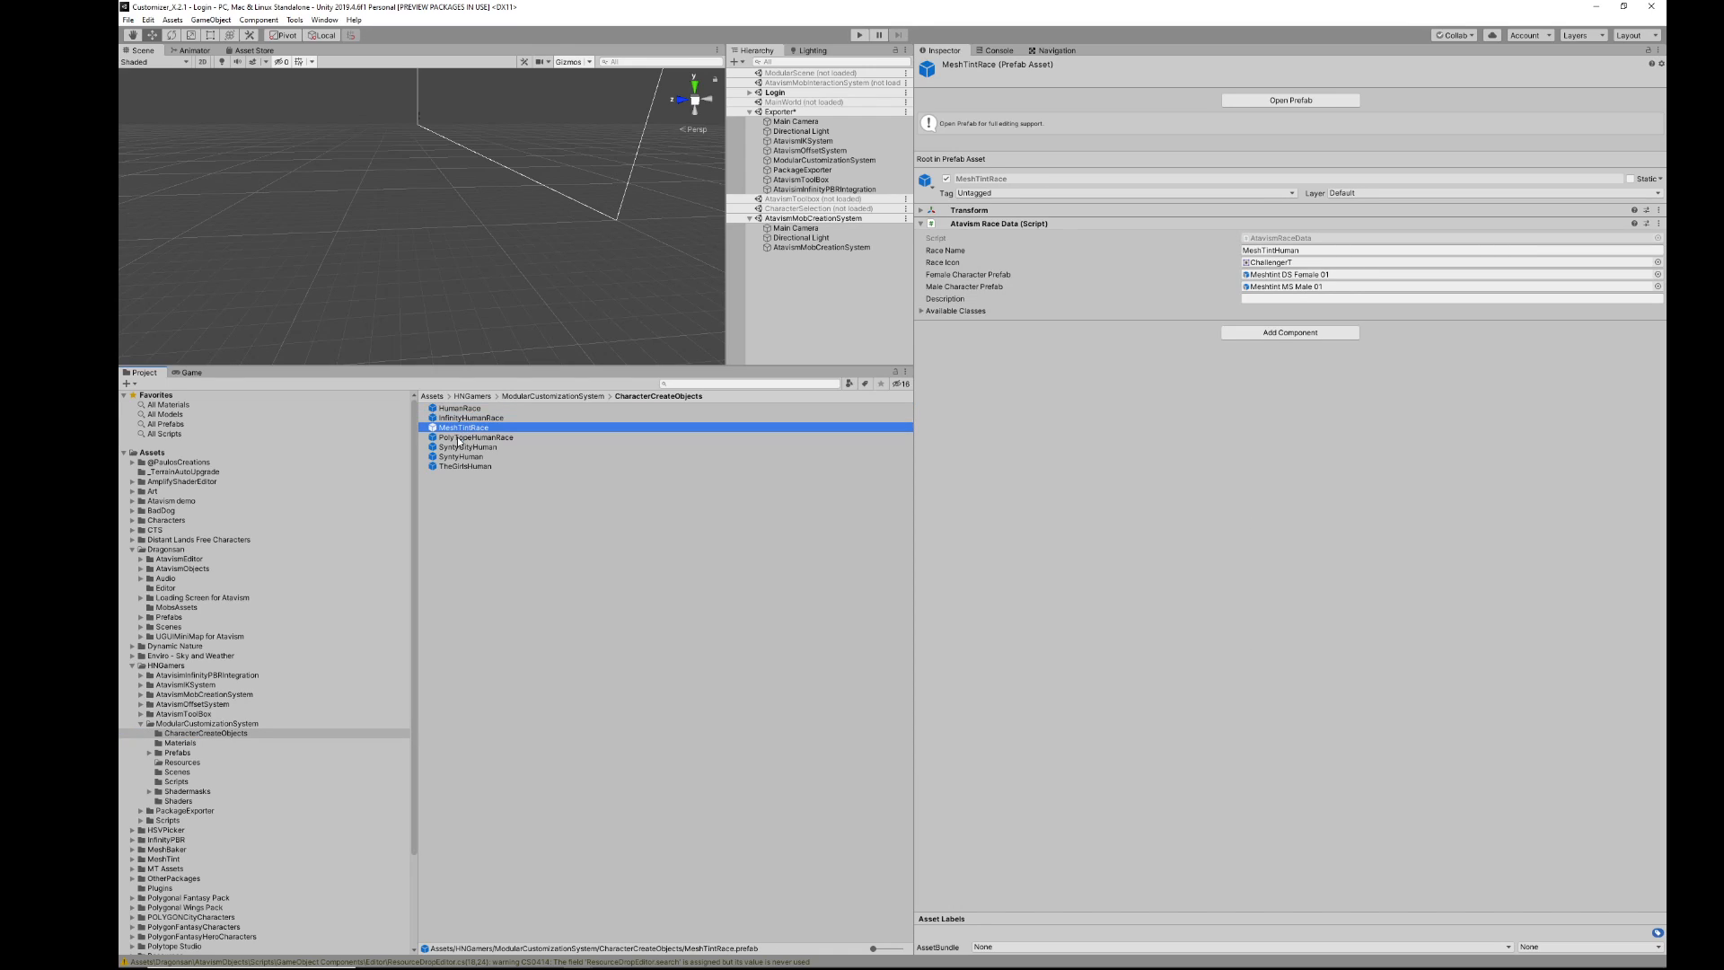
click(458, 438)
click(454, 447)
click(446, 457)
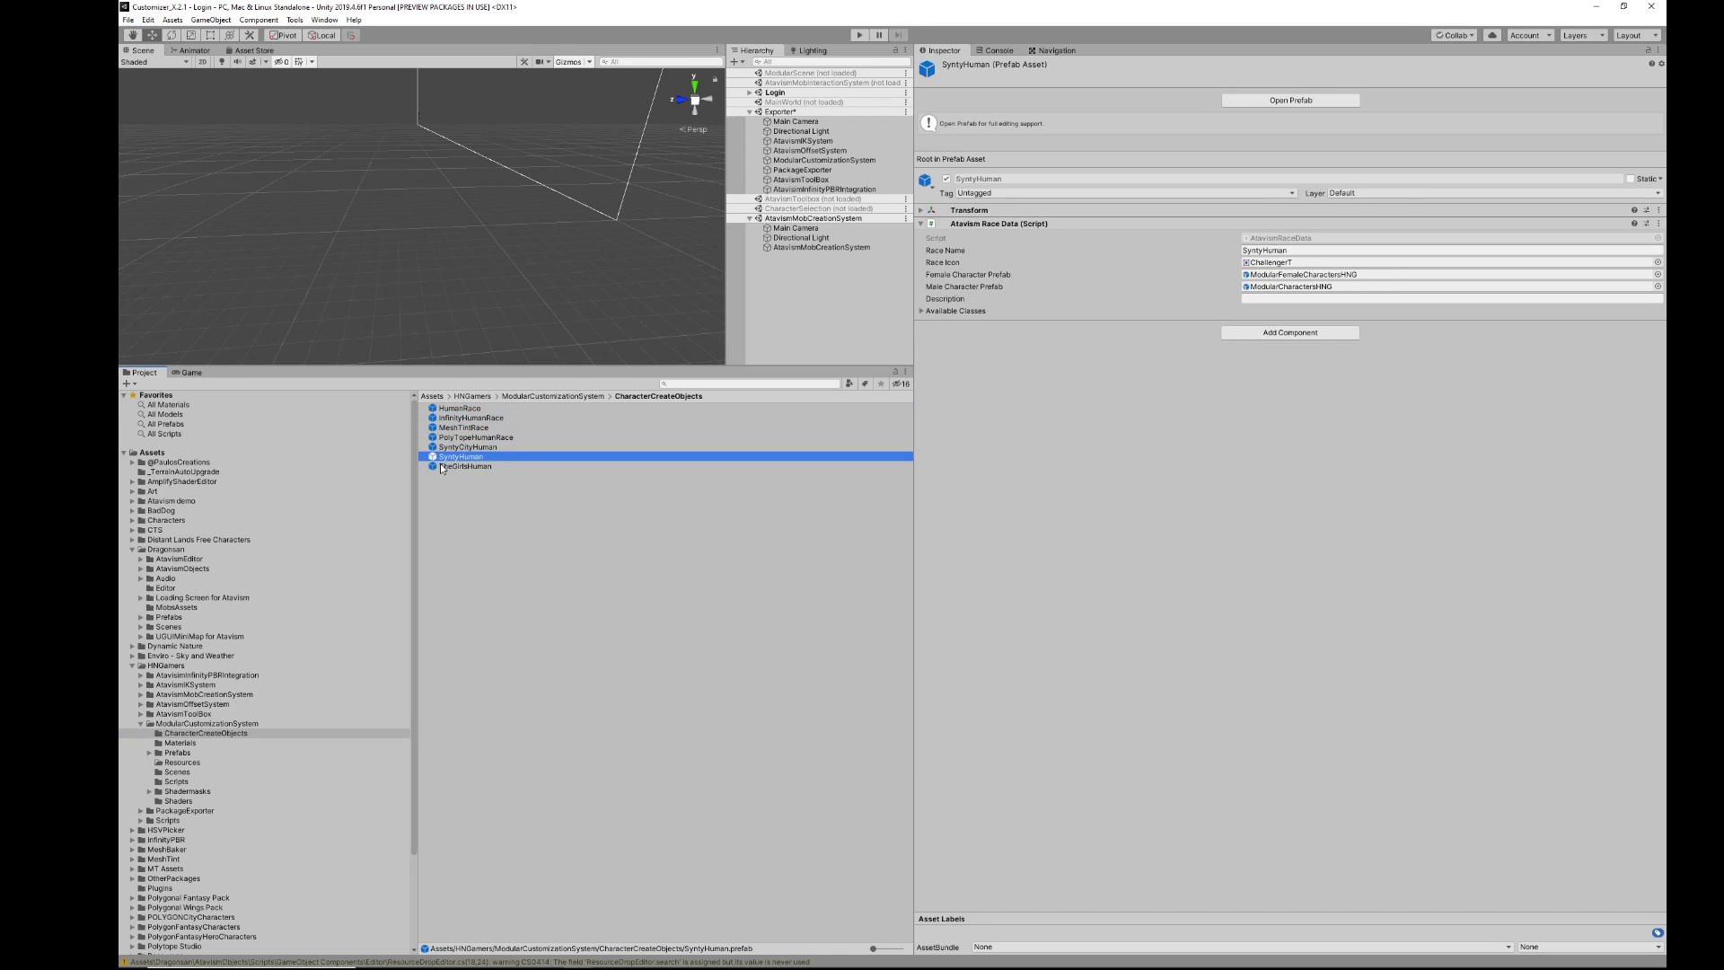
click(440, 467)
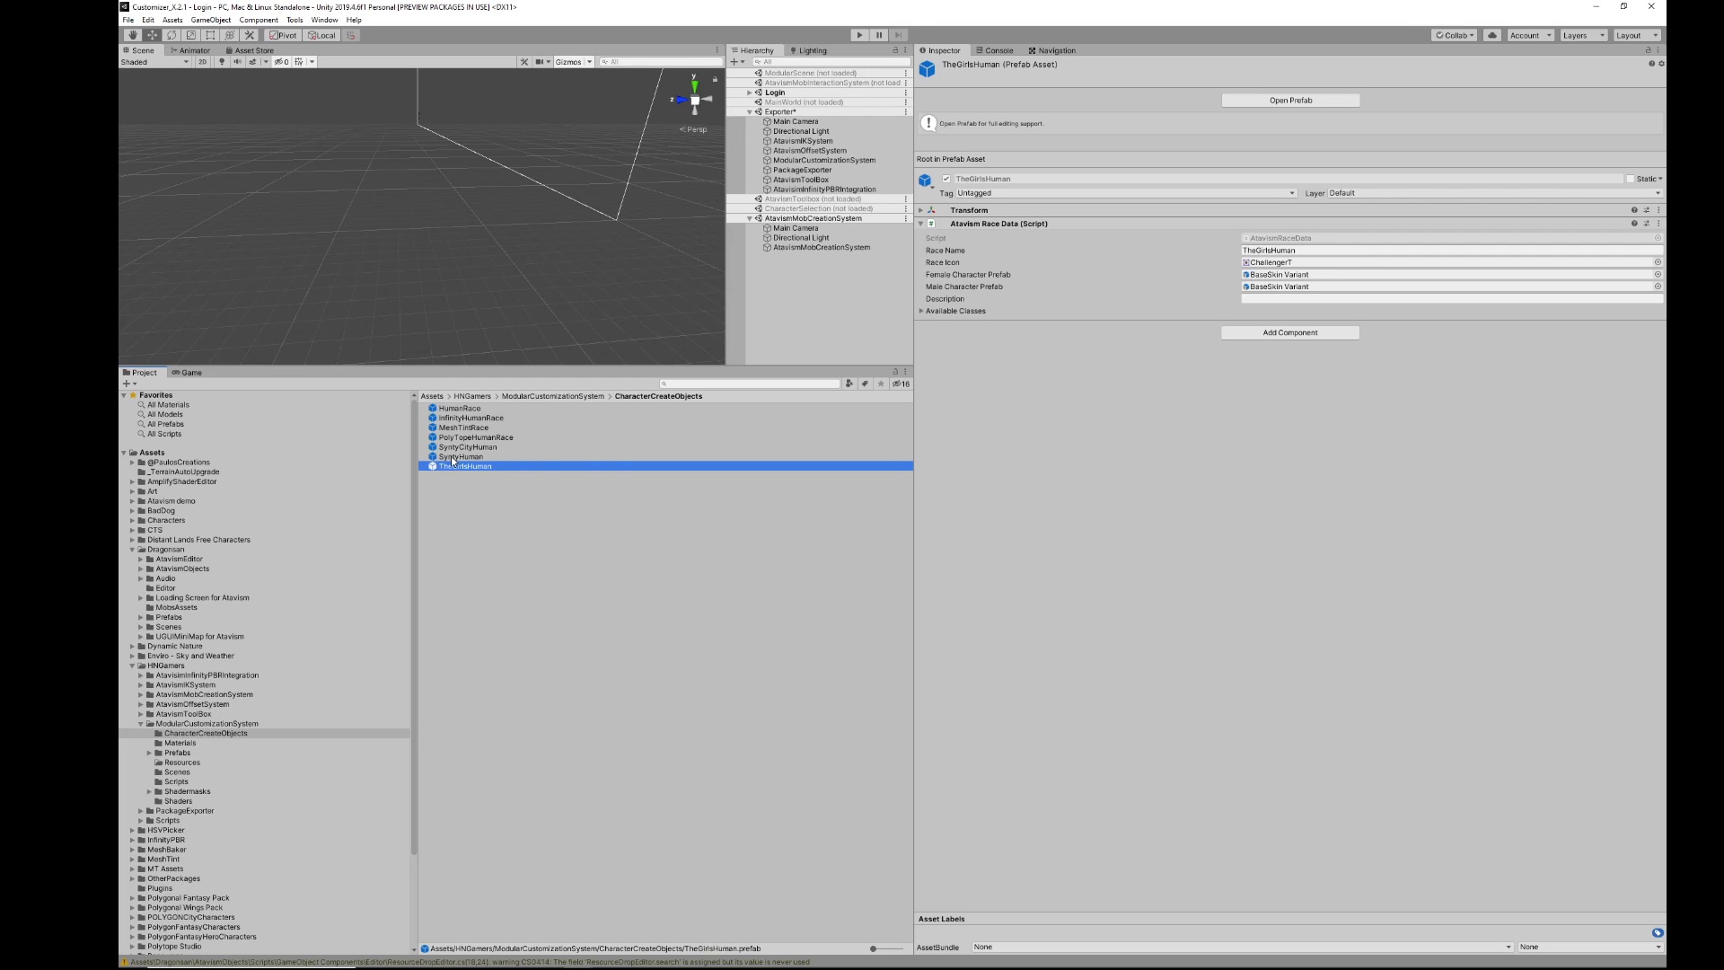
Step: Locate the assets assigned as HumanRace's female and male character prefabs in the project
click(460, 408)
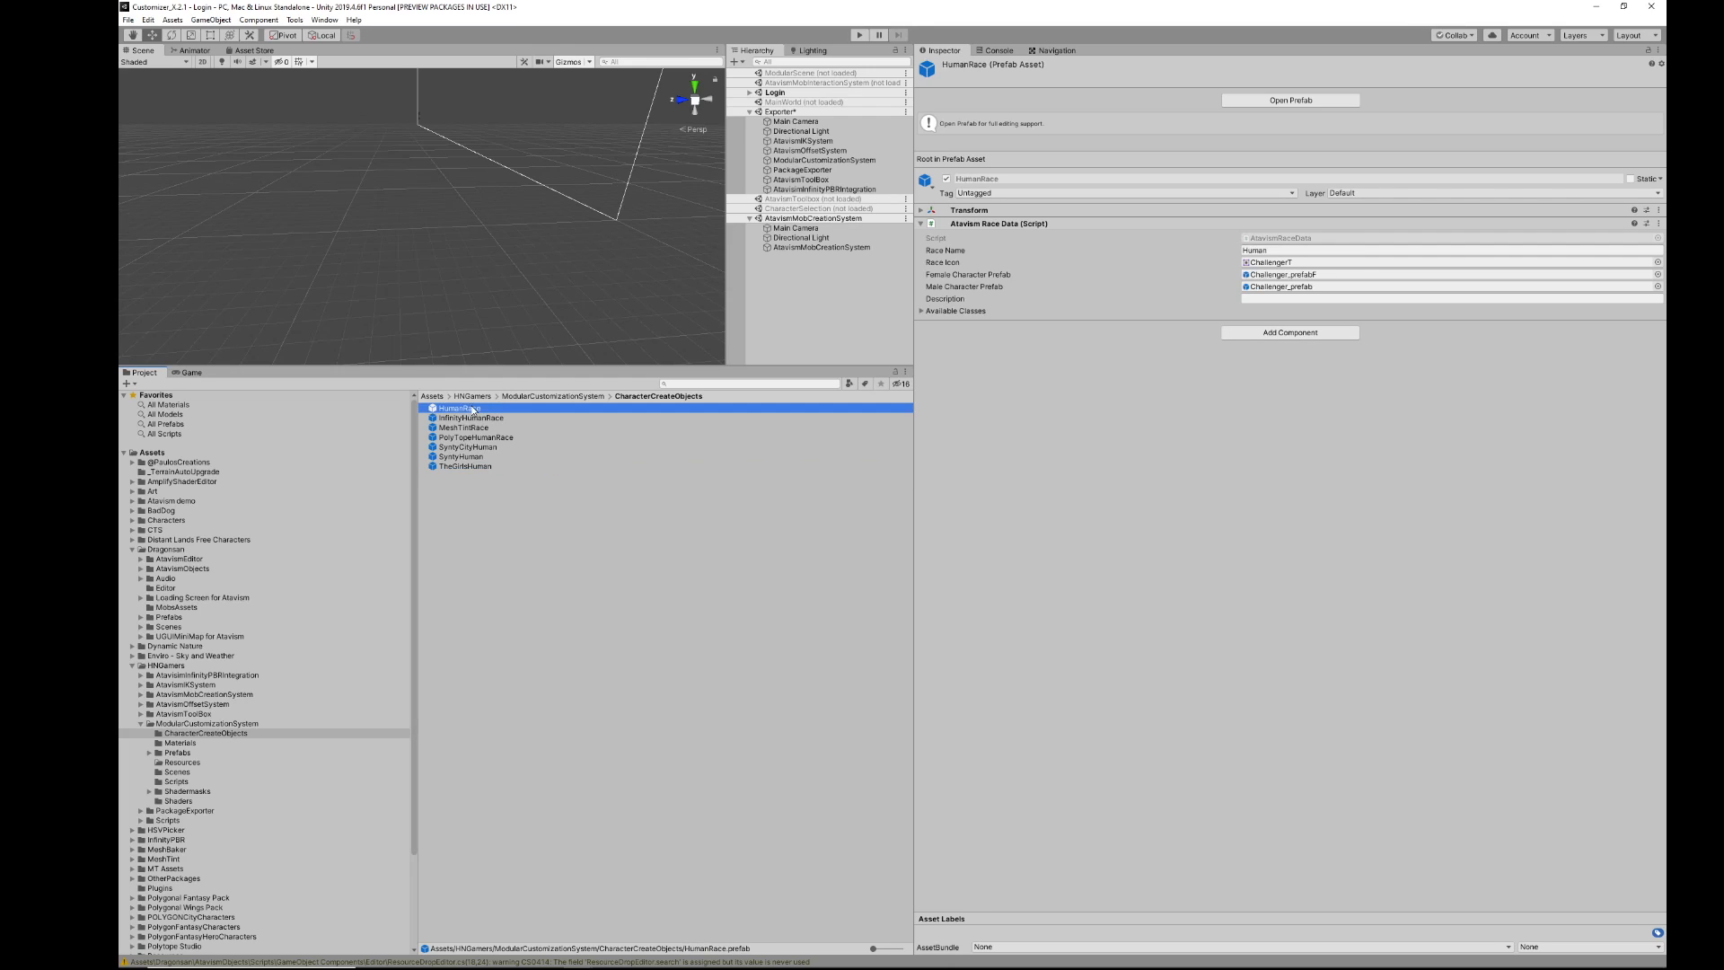
click(1285, 275)
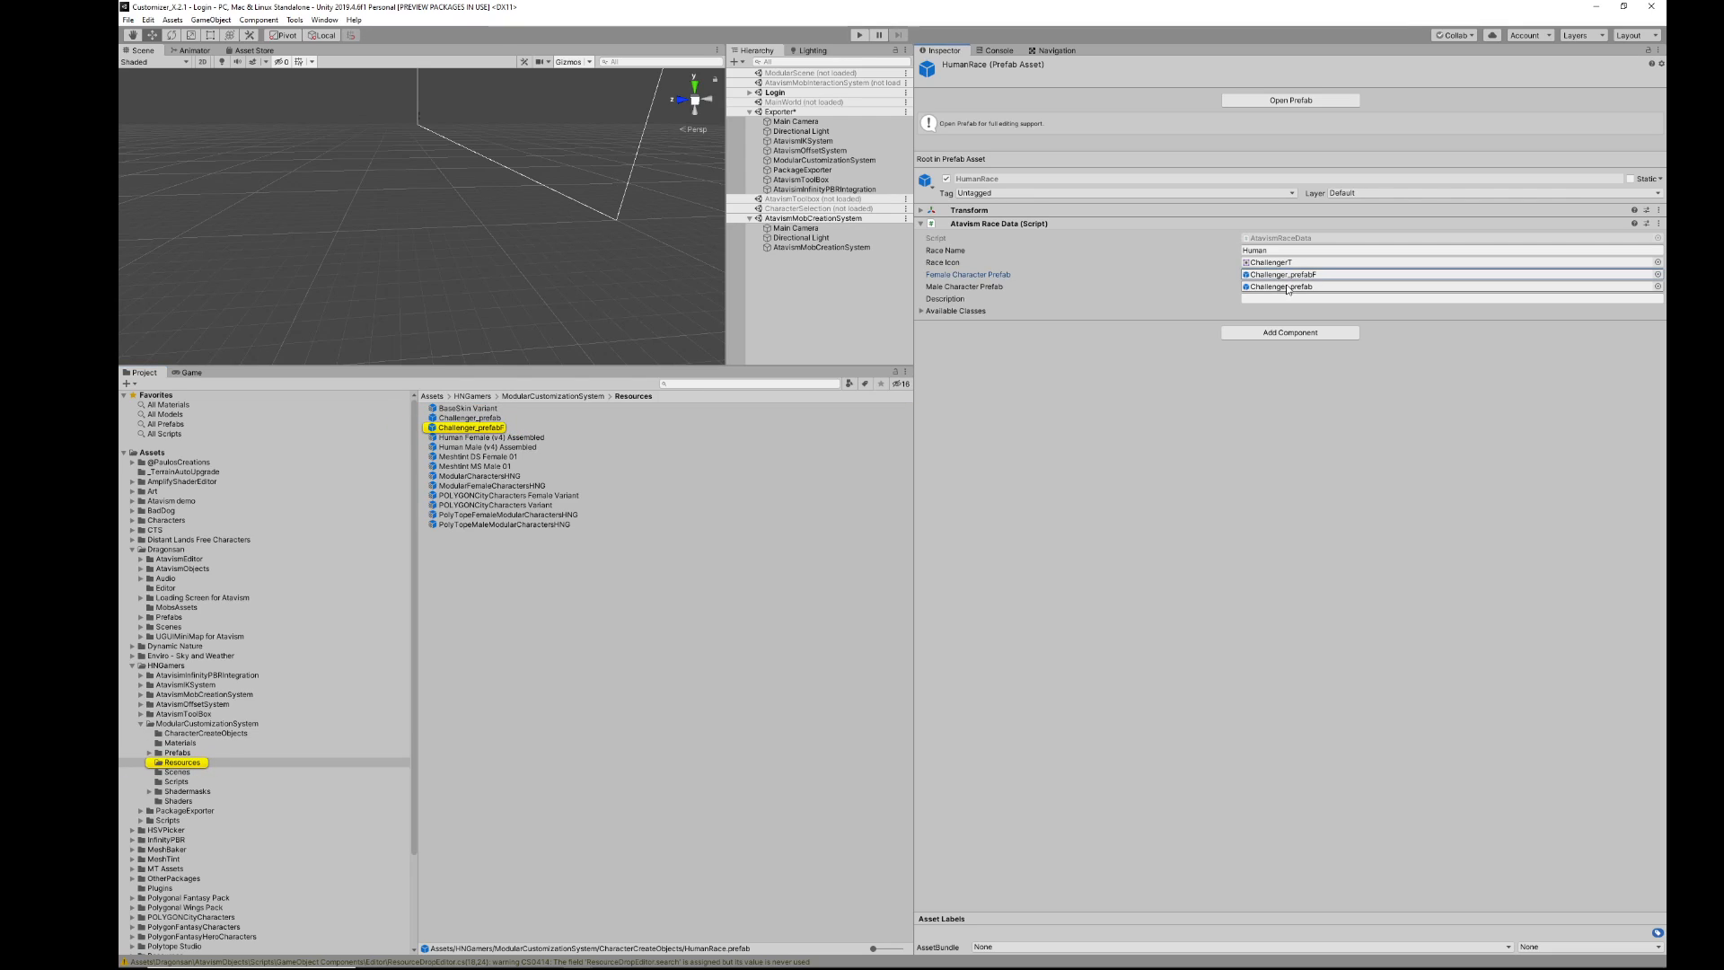
click(1287, 288)
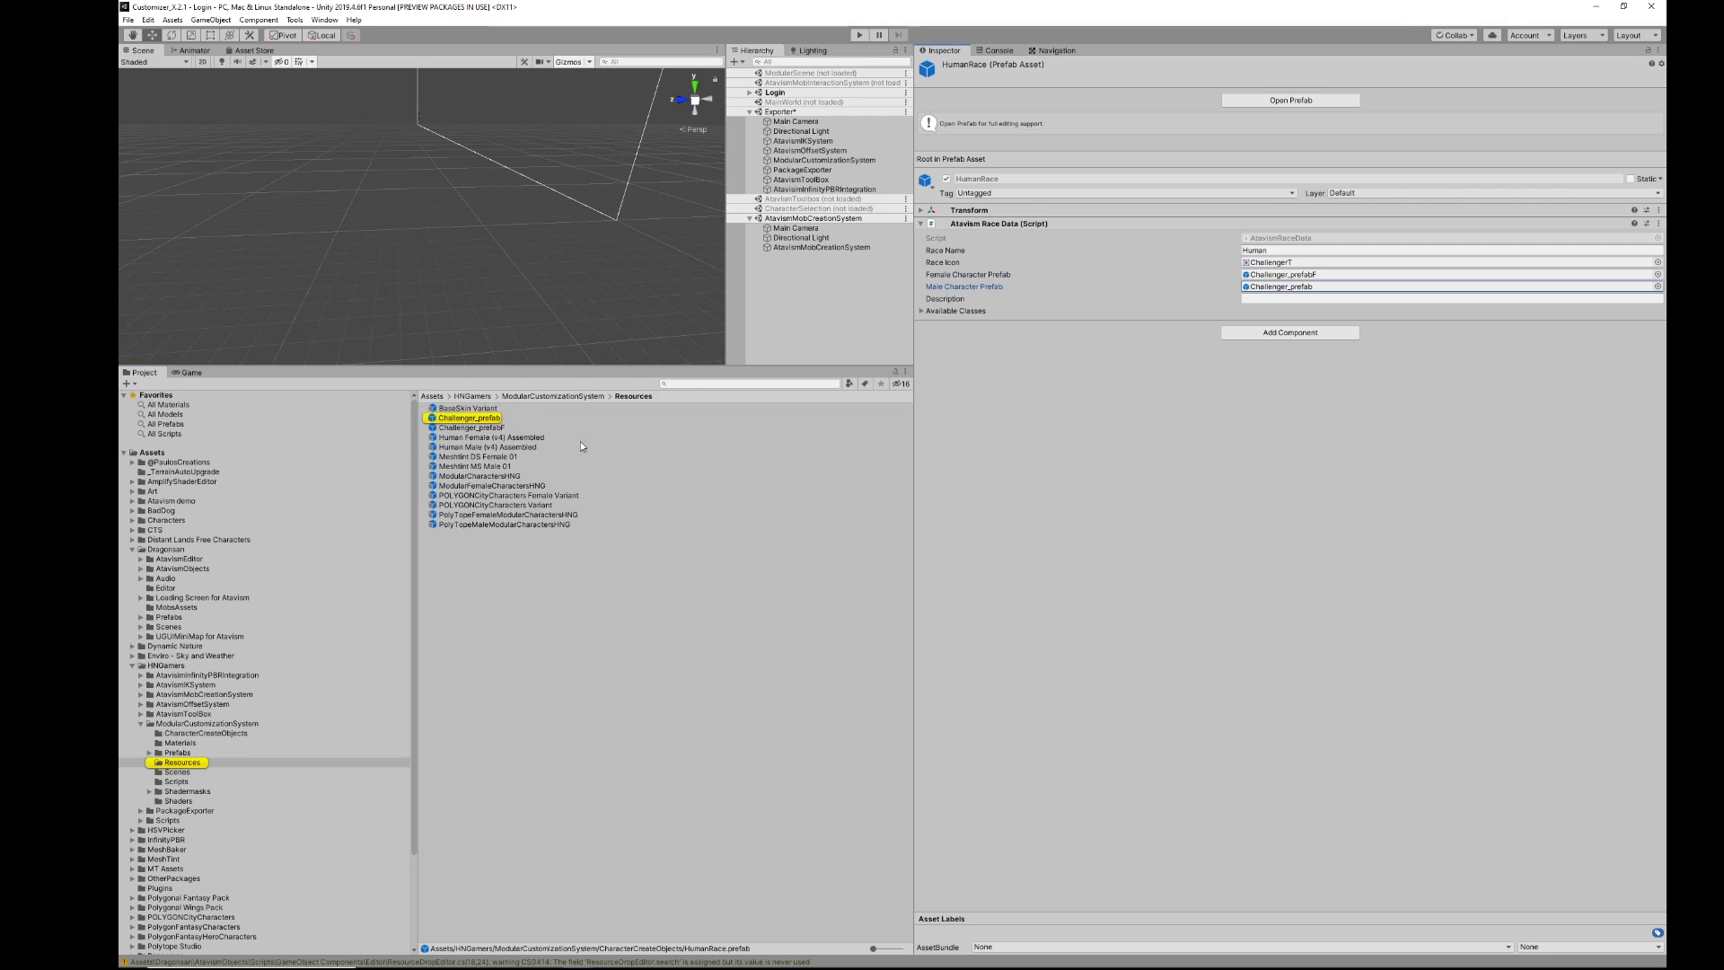
Step: Look through the Materials, Prefabs, Resources and Scenes folders of ModularCustomizationSystem, ending in Resources
click(176, 764)
click(169, 745)
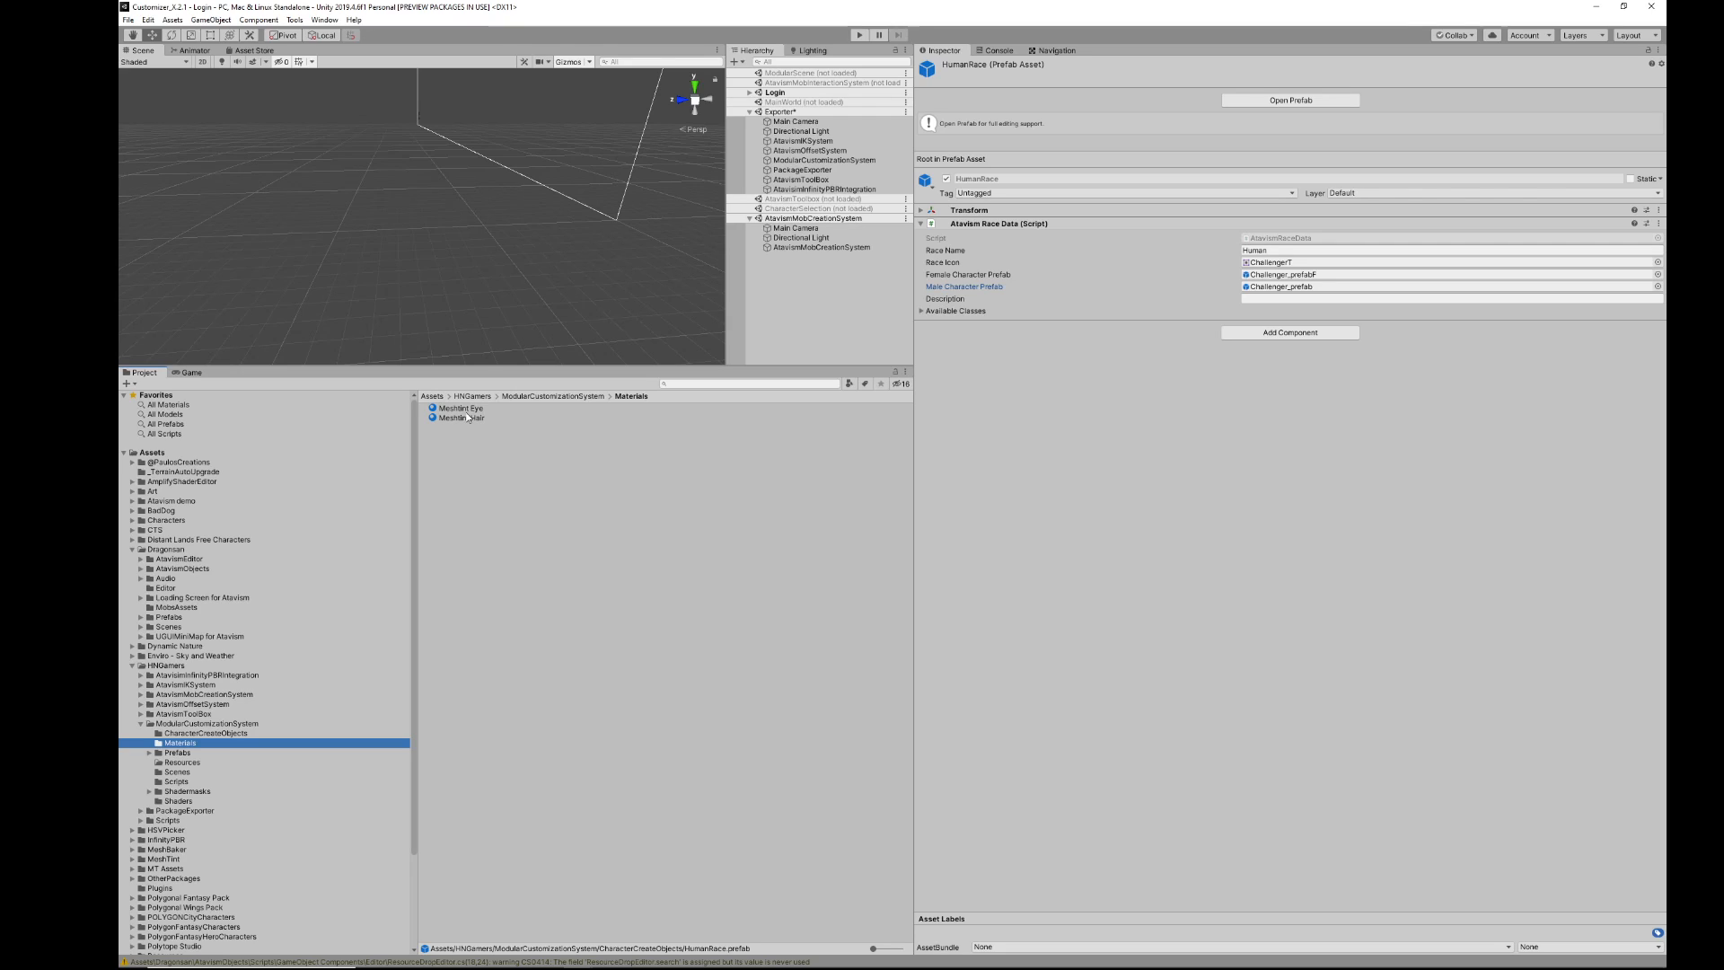
key(Down)
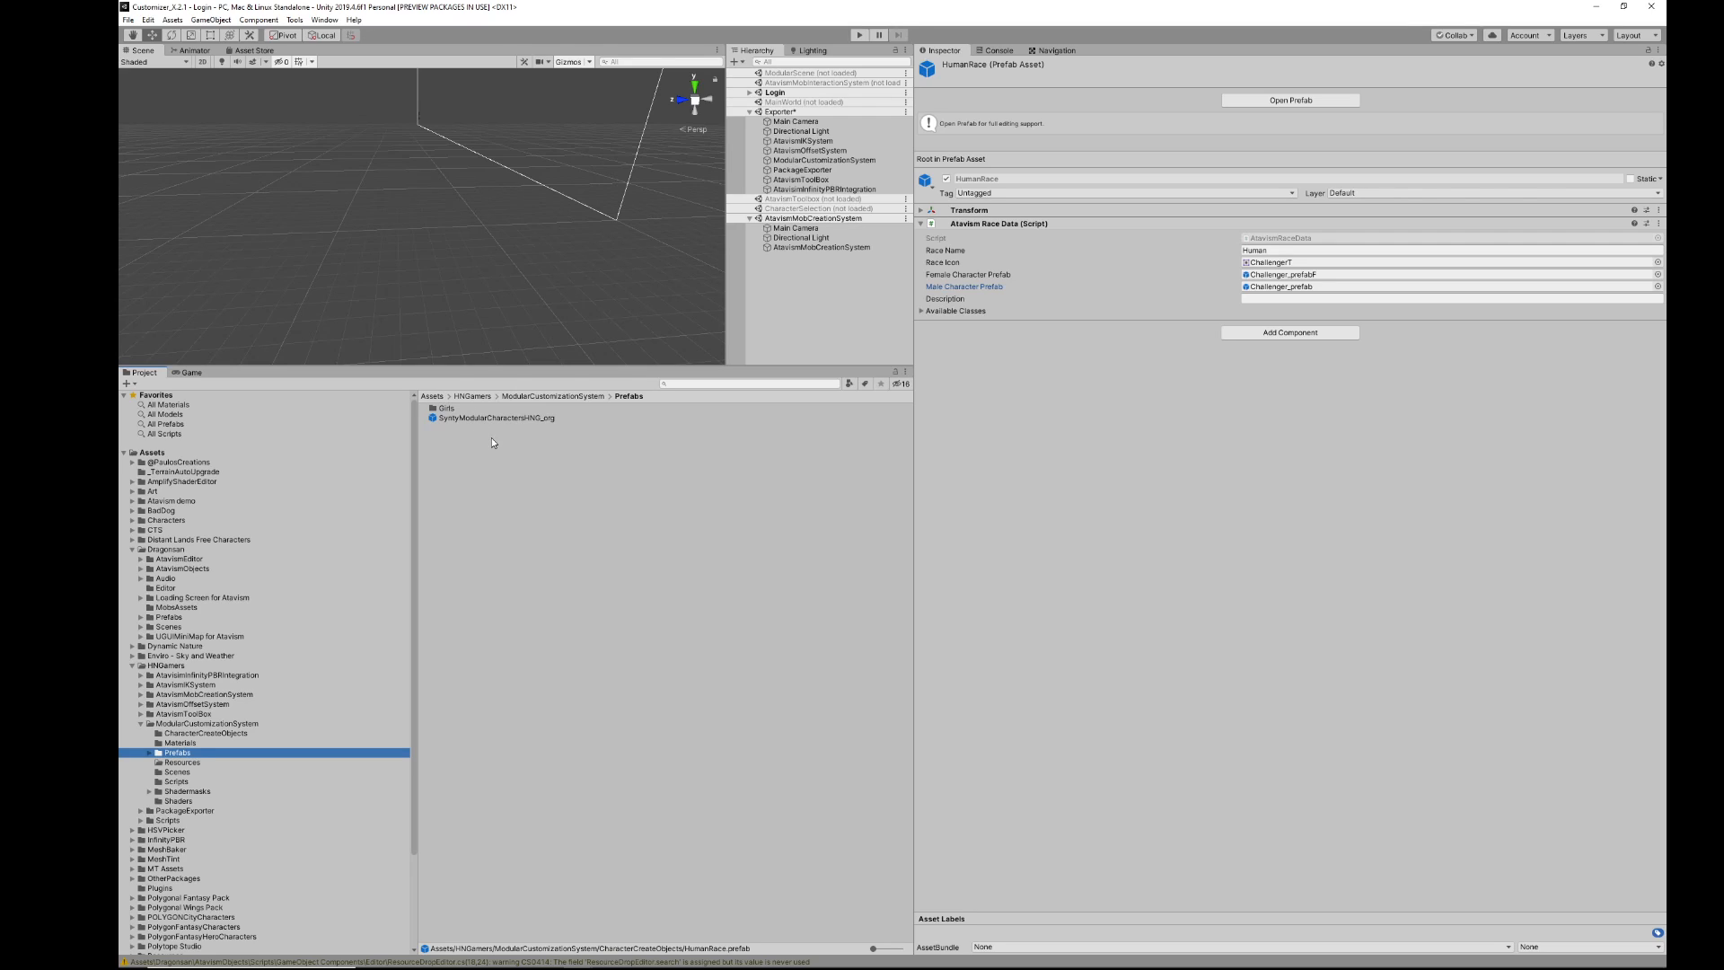
key(Down)
key(Down)
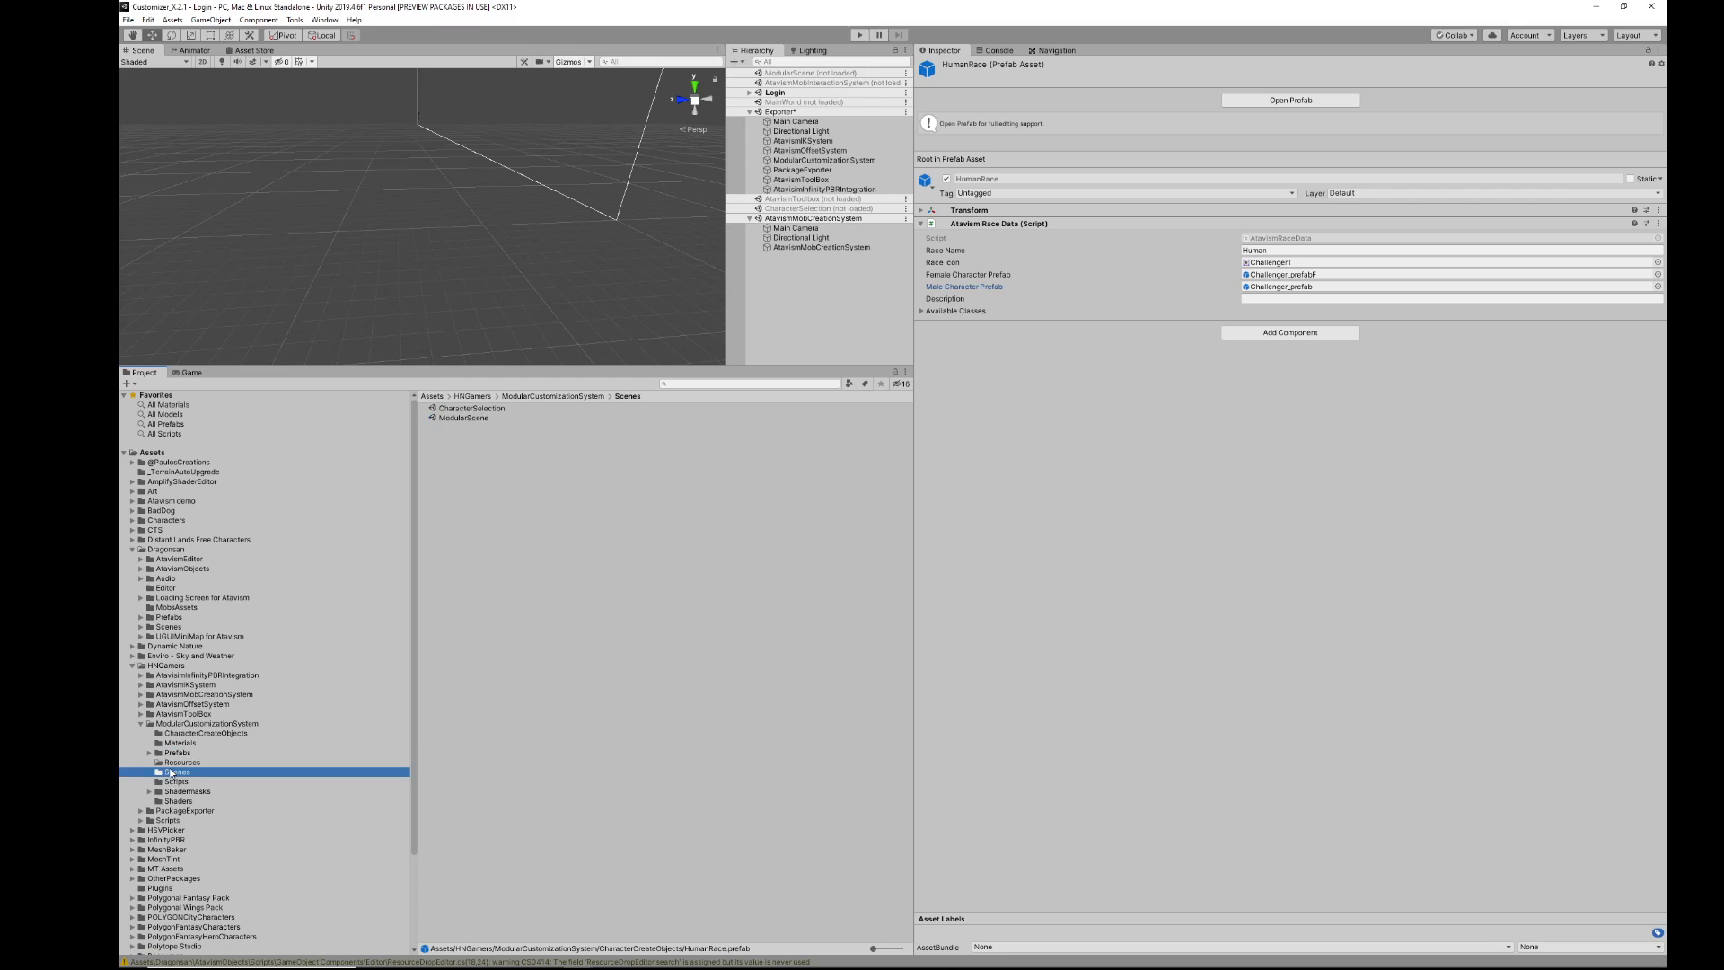
key(Up)
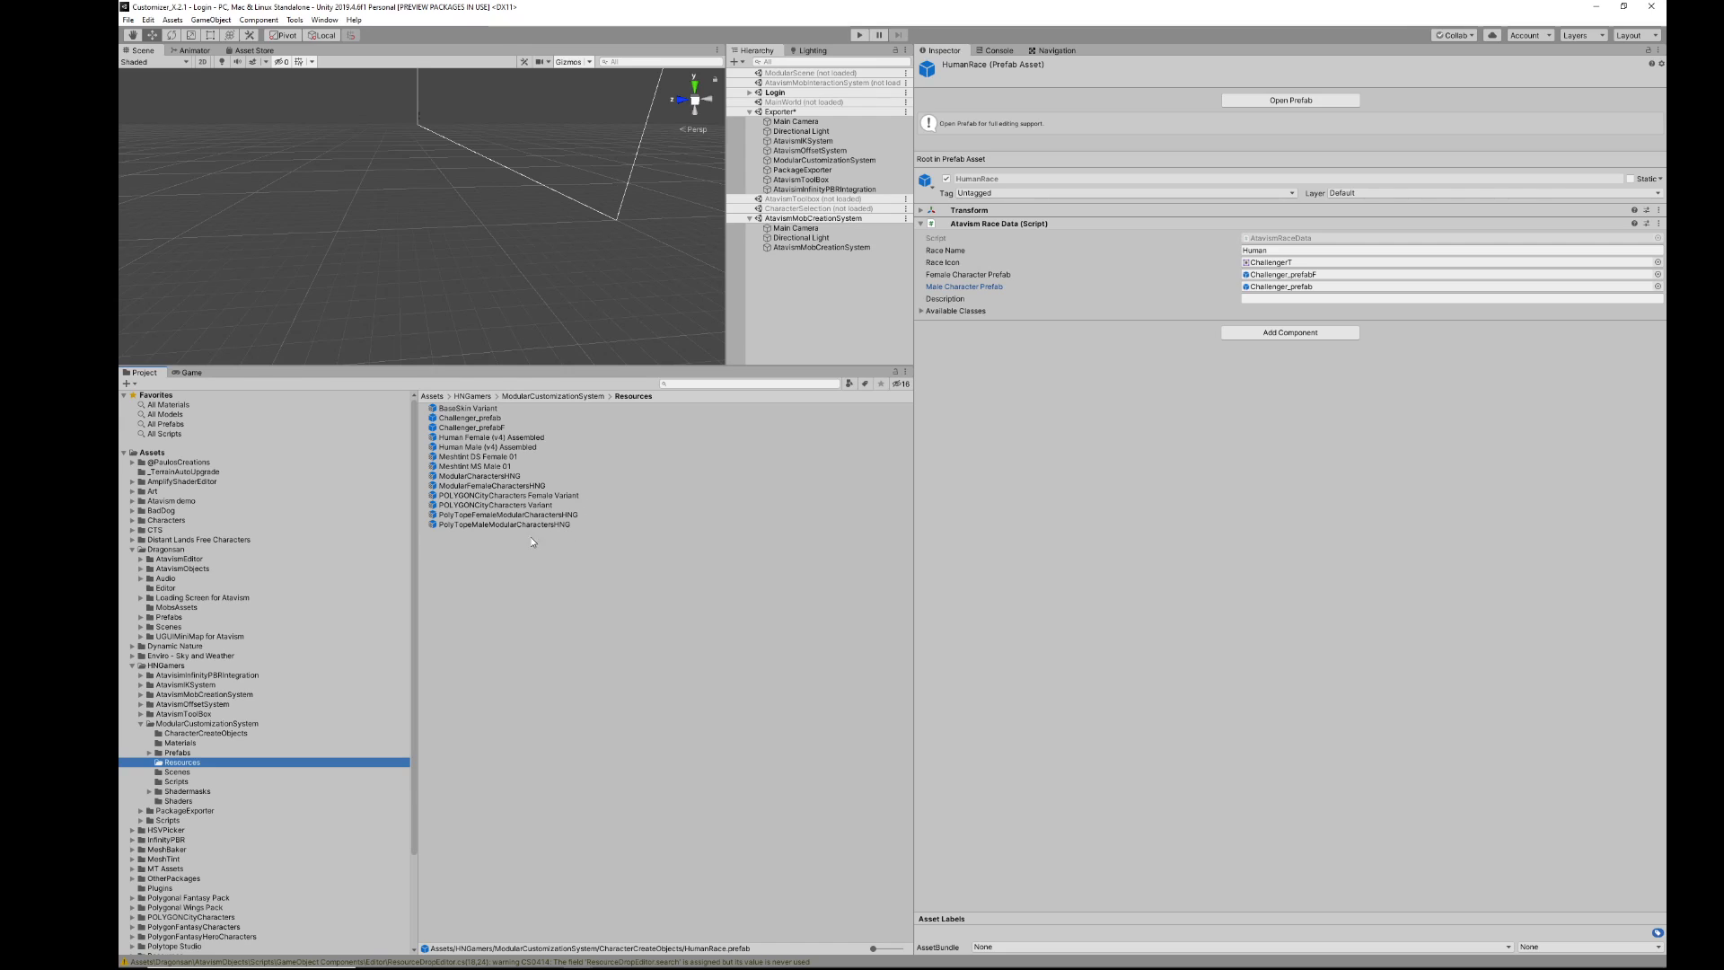
Step: Inspect the character prefabs in the Resources folder, including the Challenger, Meshtint, PolyType and POLYGONCityCharacters ones
click(463, 419)
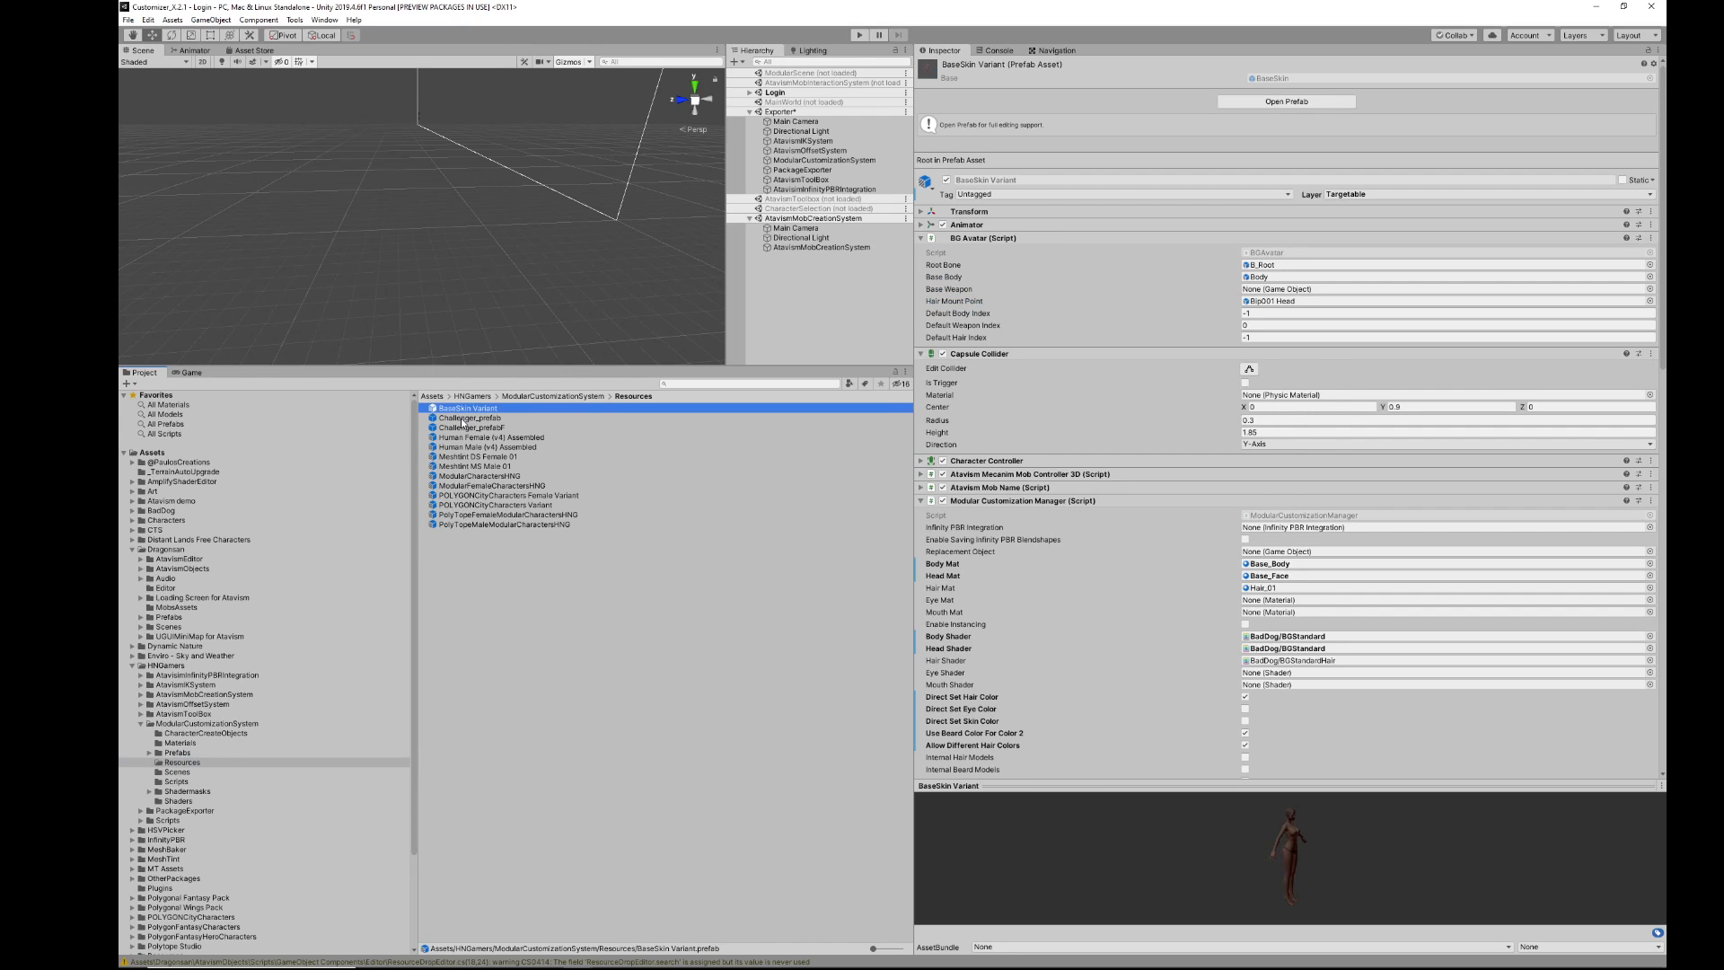
click(463, 428)
click(463, 466)
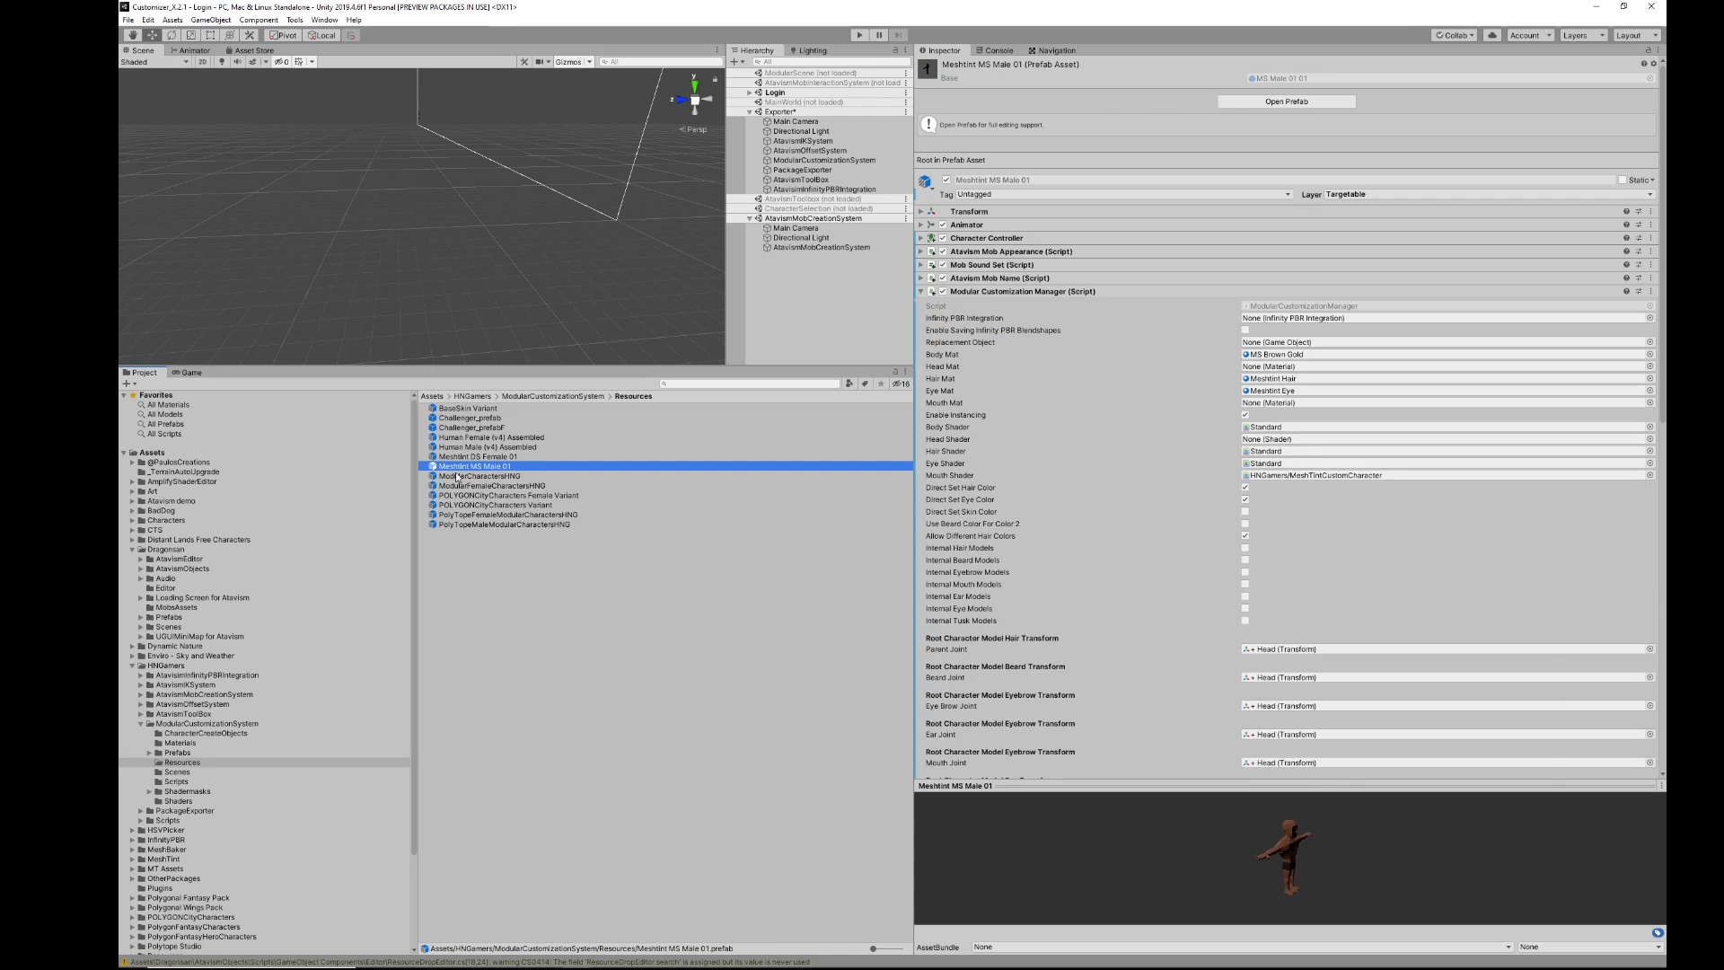
click(462, 504)
click(460, 524)
click(461, 505)
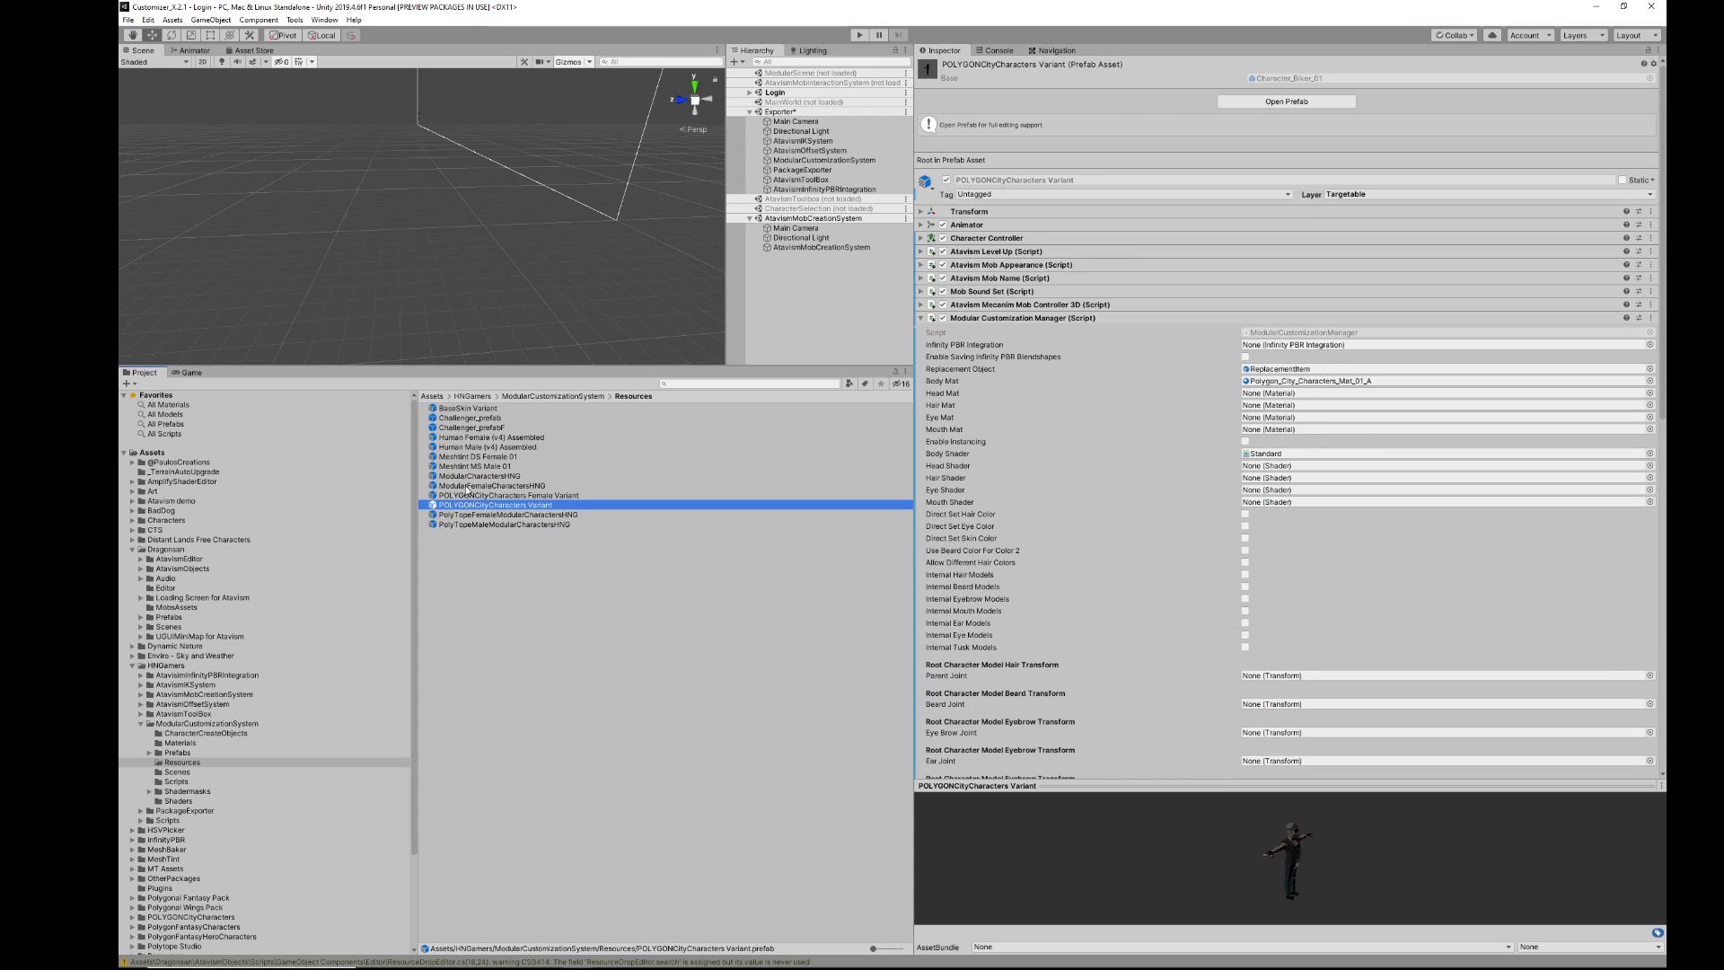
click(471, 467)
click(467, 495)
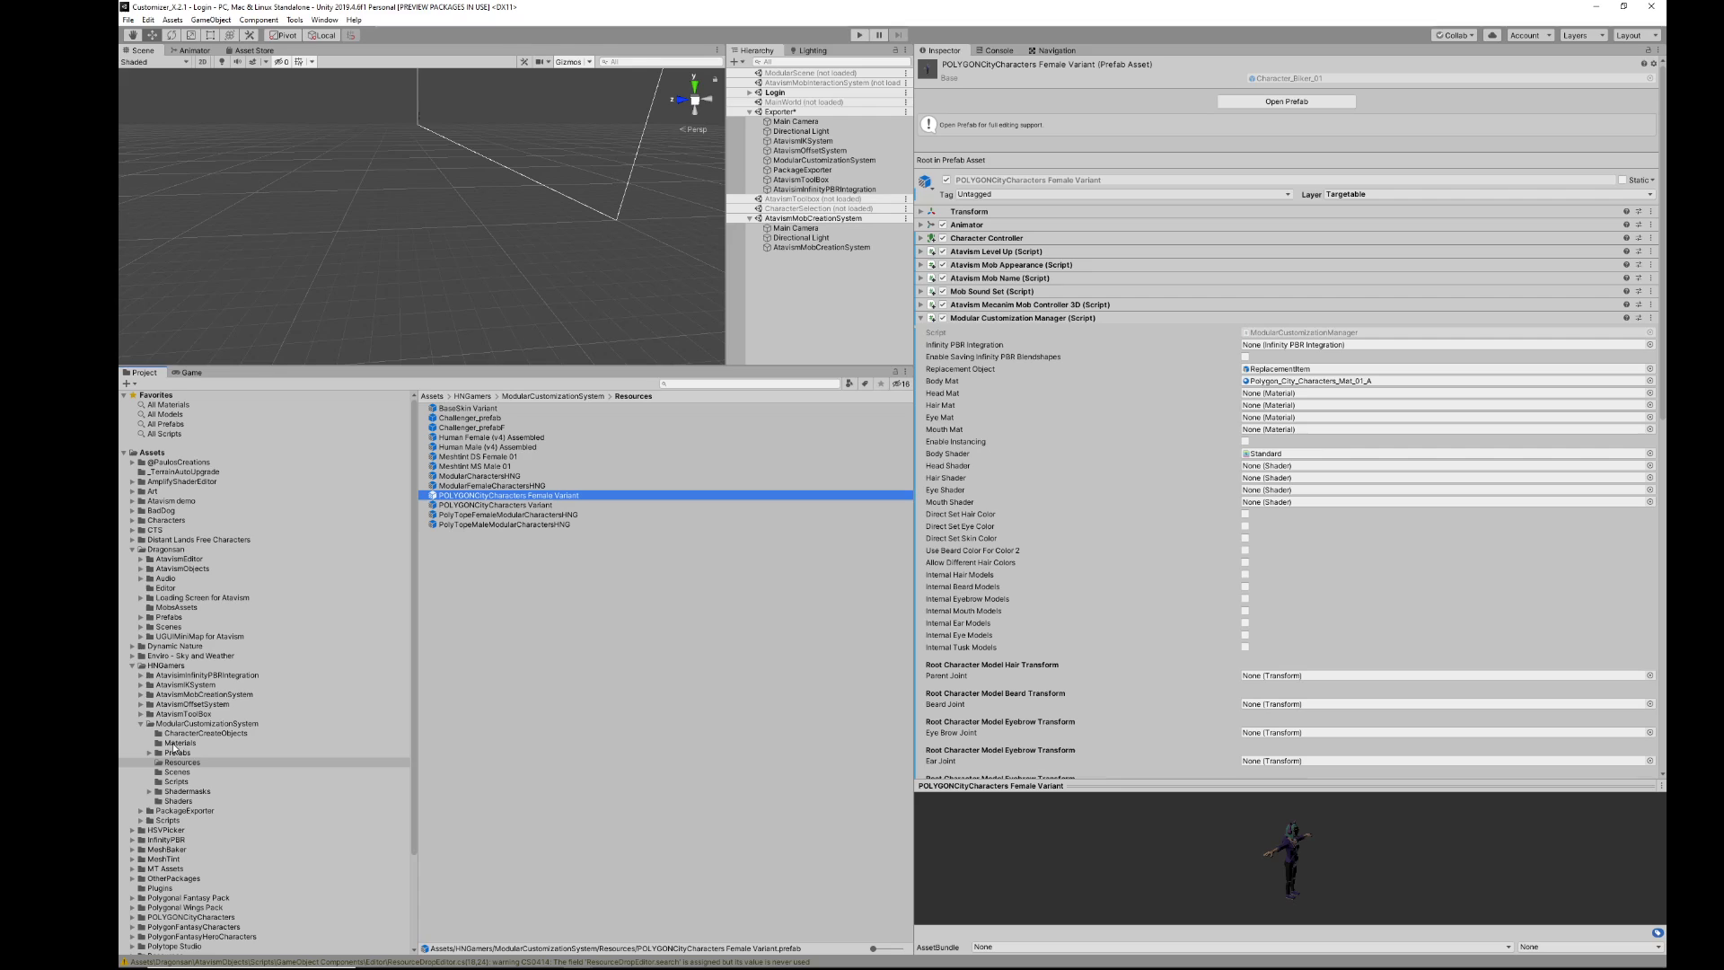
Step: Review the contents of the Scenes, CharacterCreateObjects, Scripts and Shaders folders of ModularCustomizationSystem
click(176, 772)
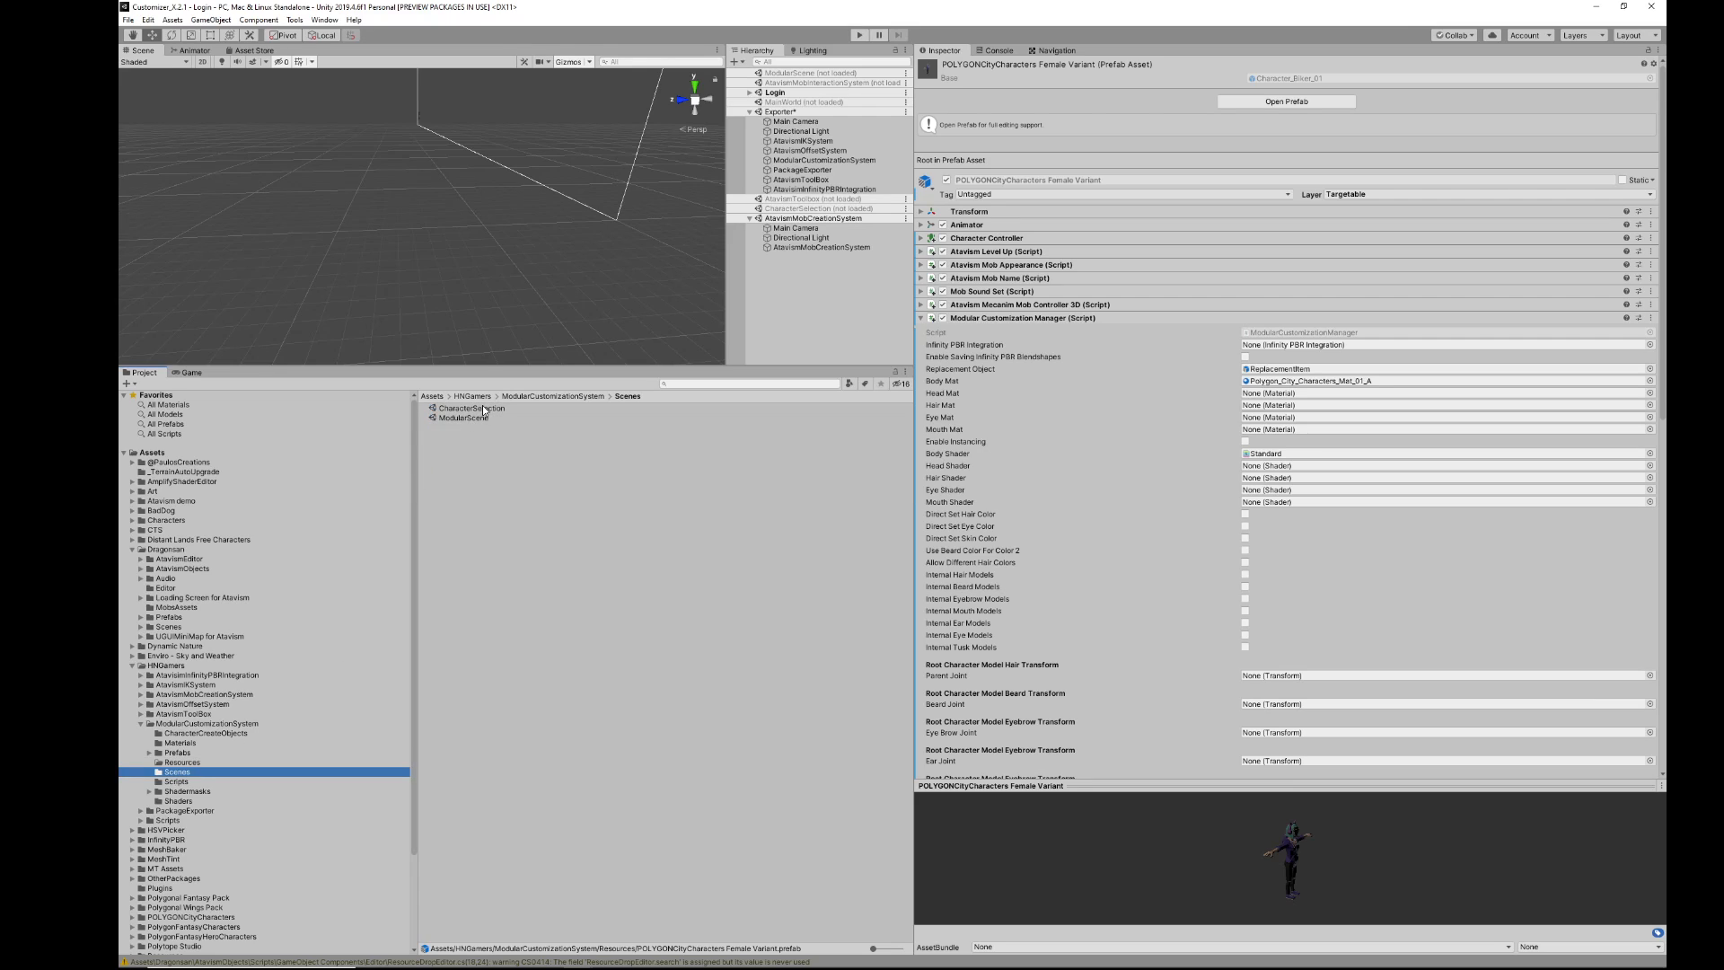
click(184, 733)
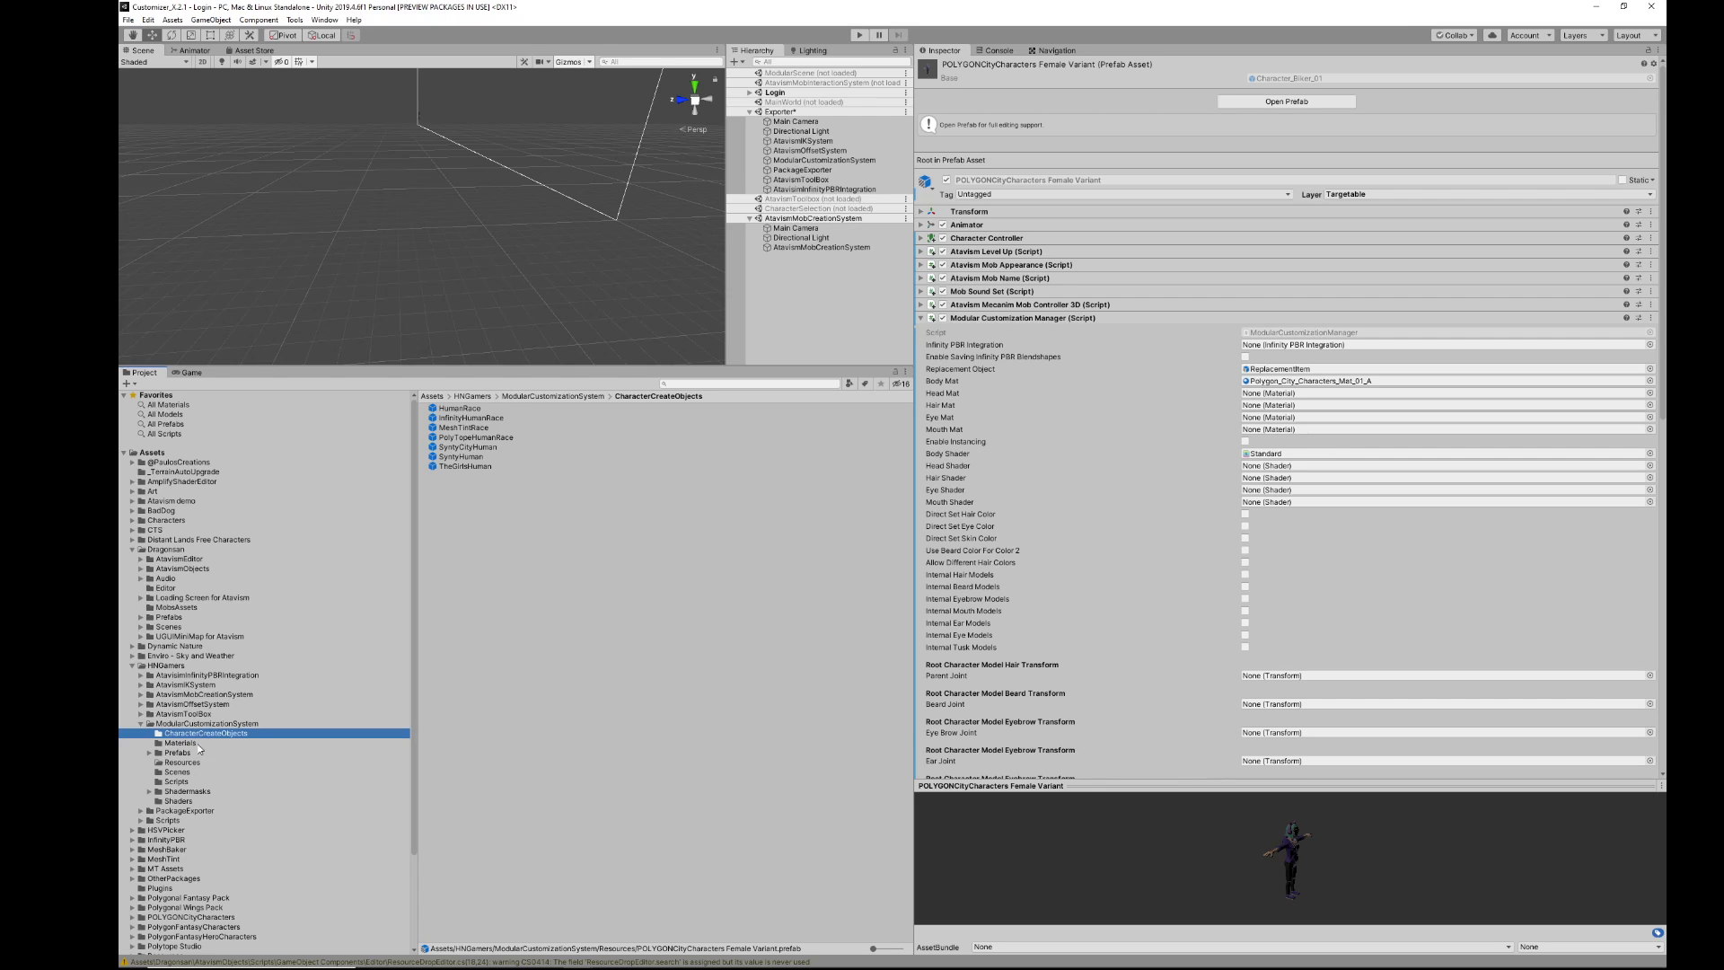
click(179, 773)
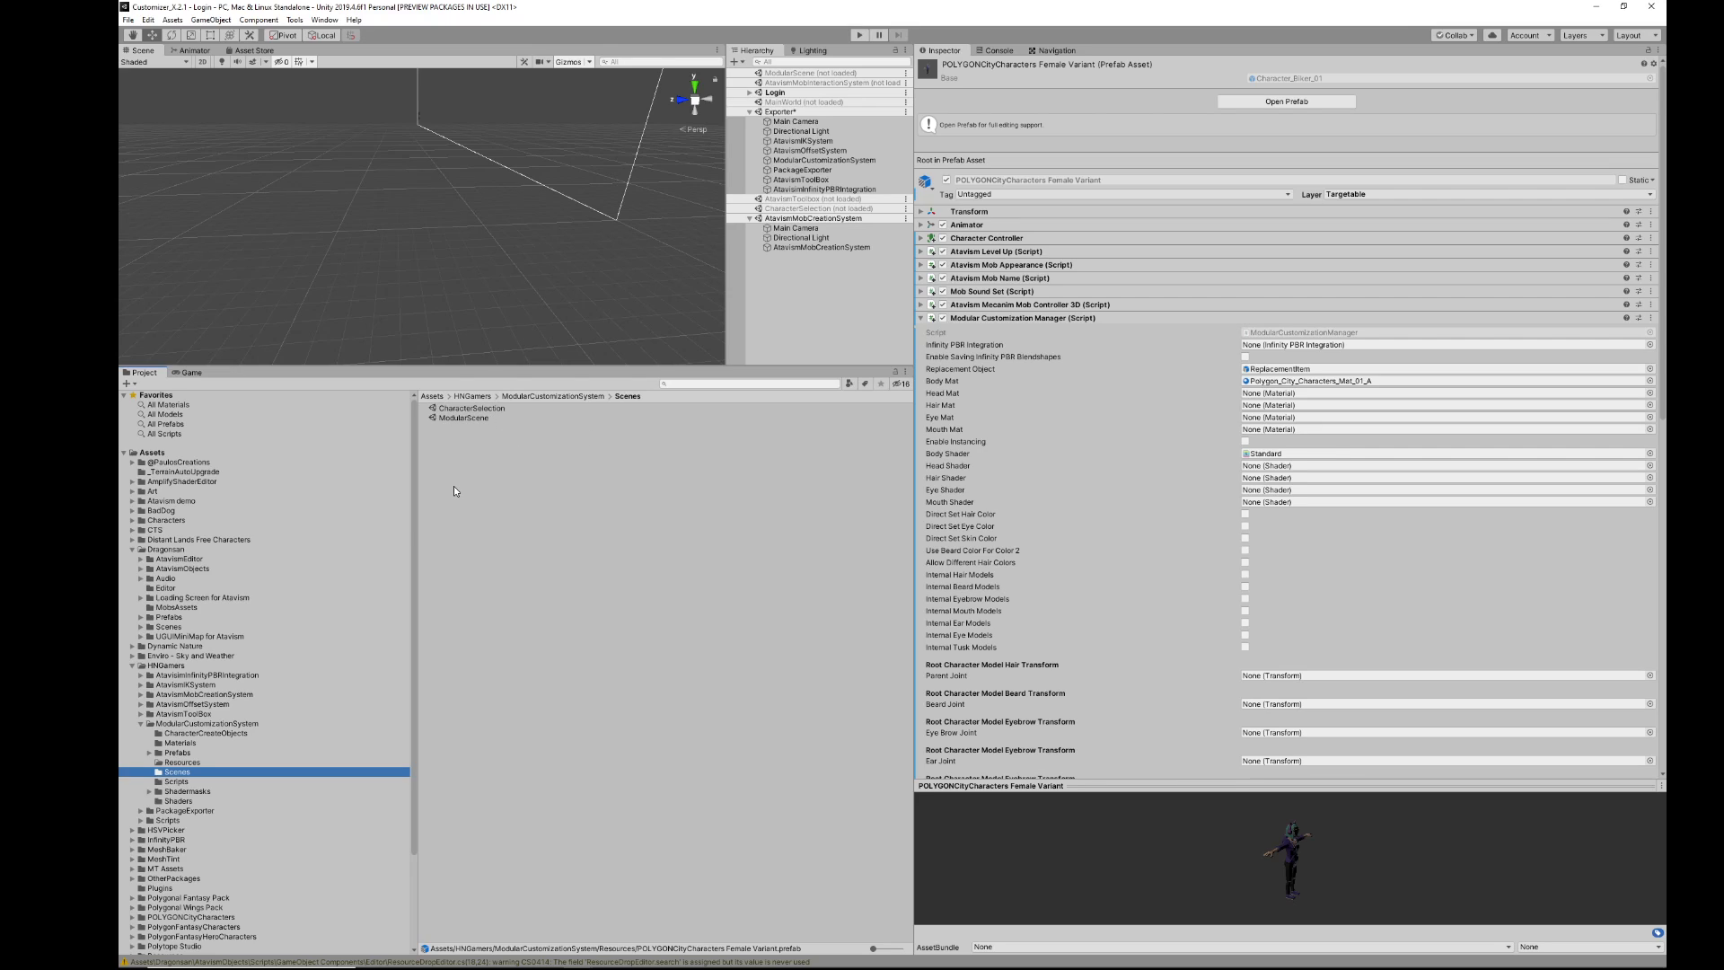
click(169, 783)
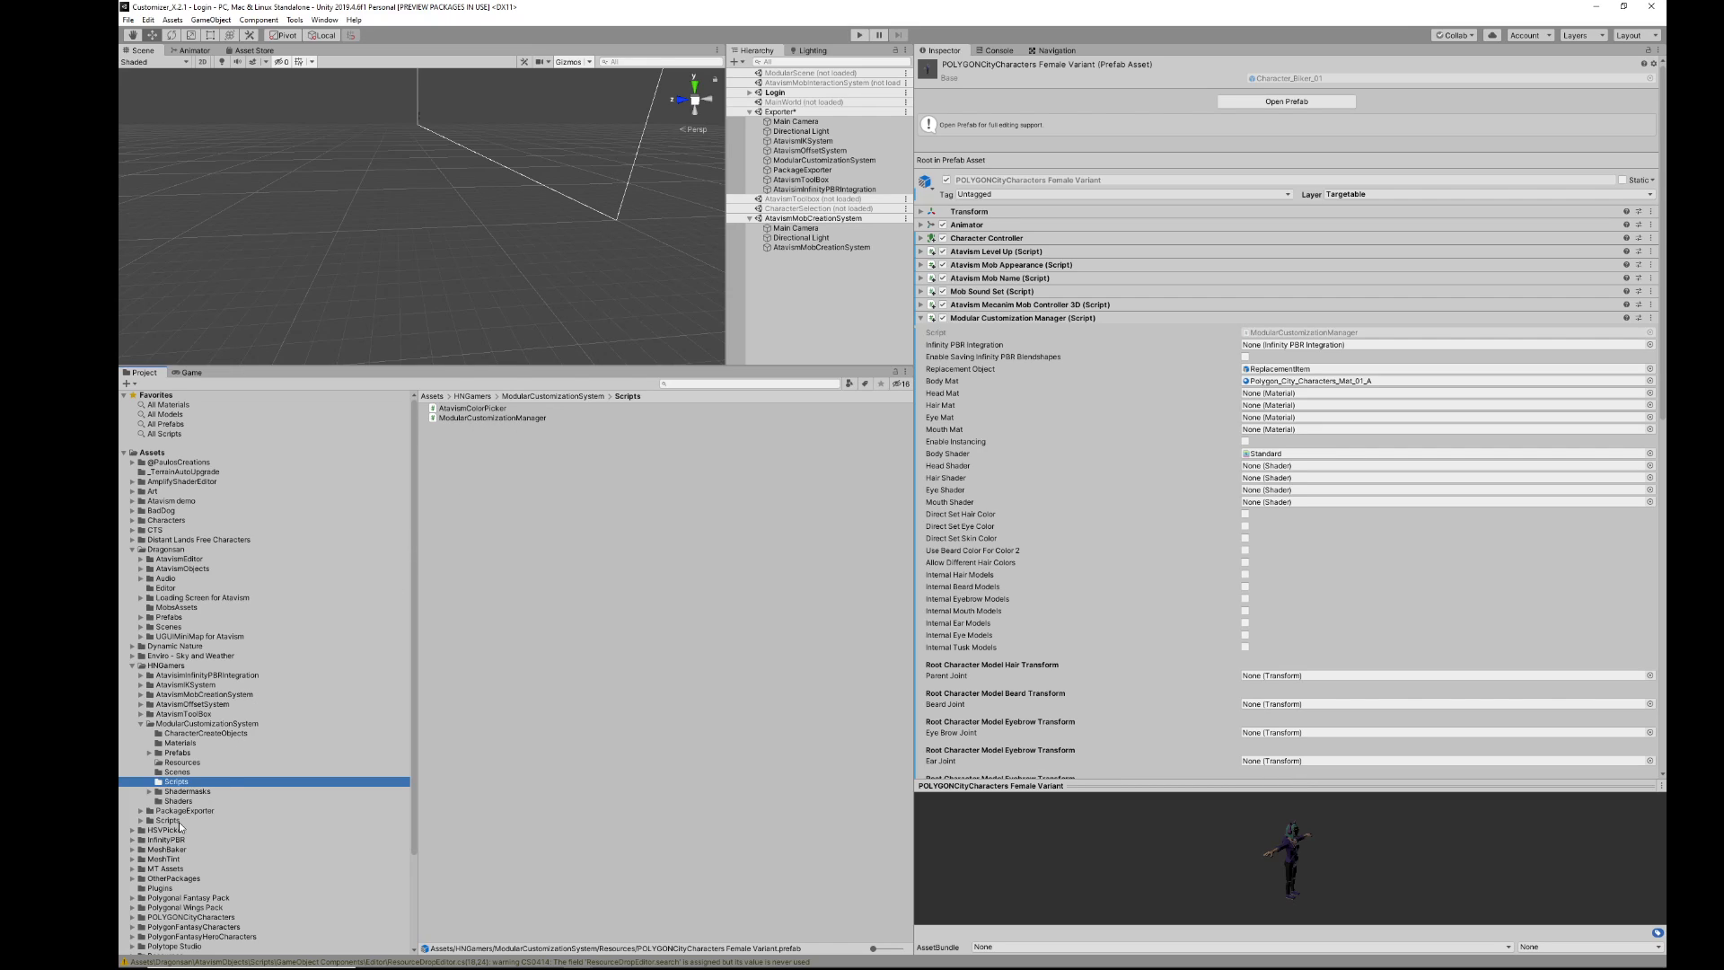
key(Down)
key(Down)
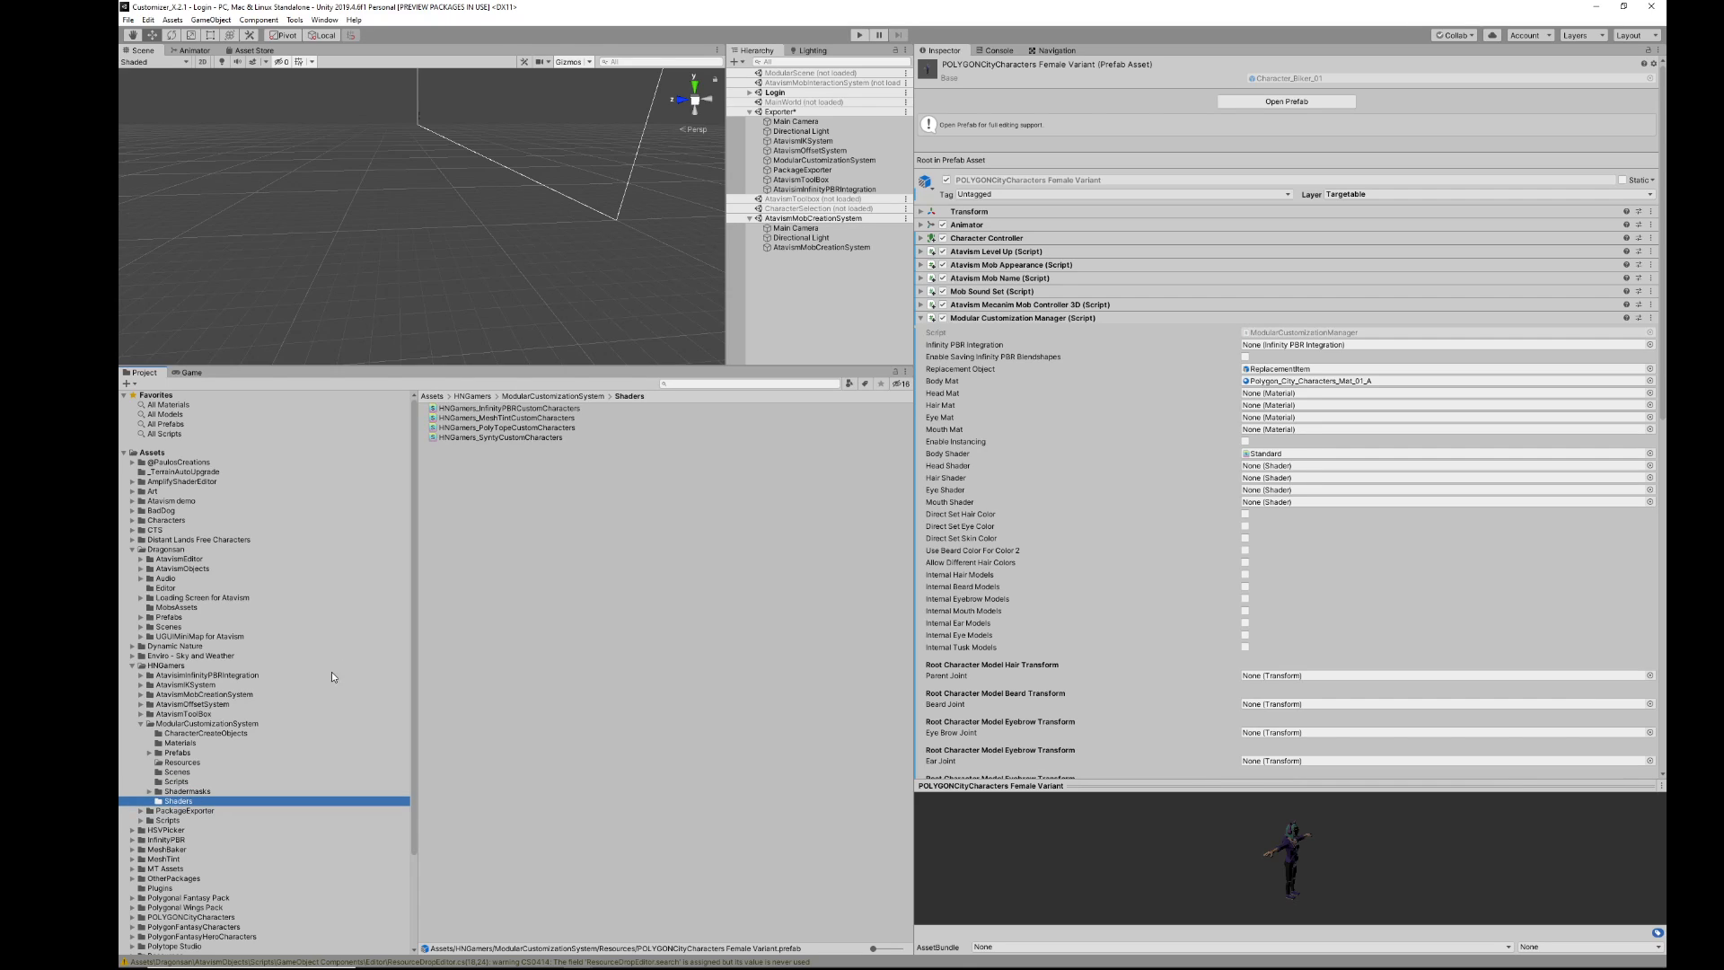
Step: Select the BaseSkin Variant prefab in Resources and examine the Infinity PBR Integration setting of its Modular Customization Manager
click(180, 724)
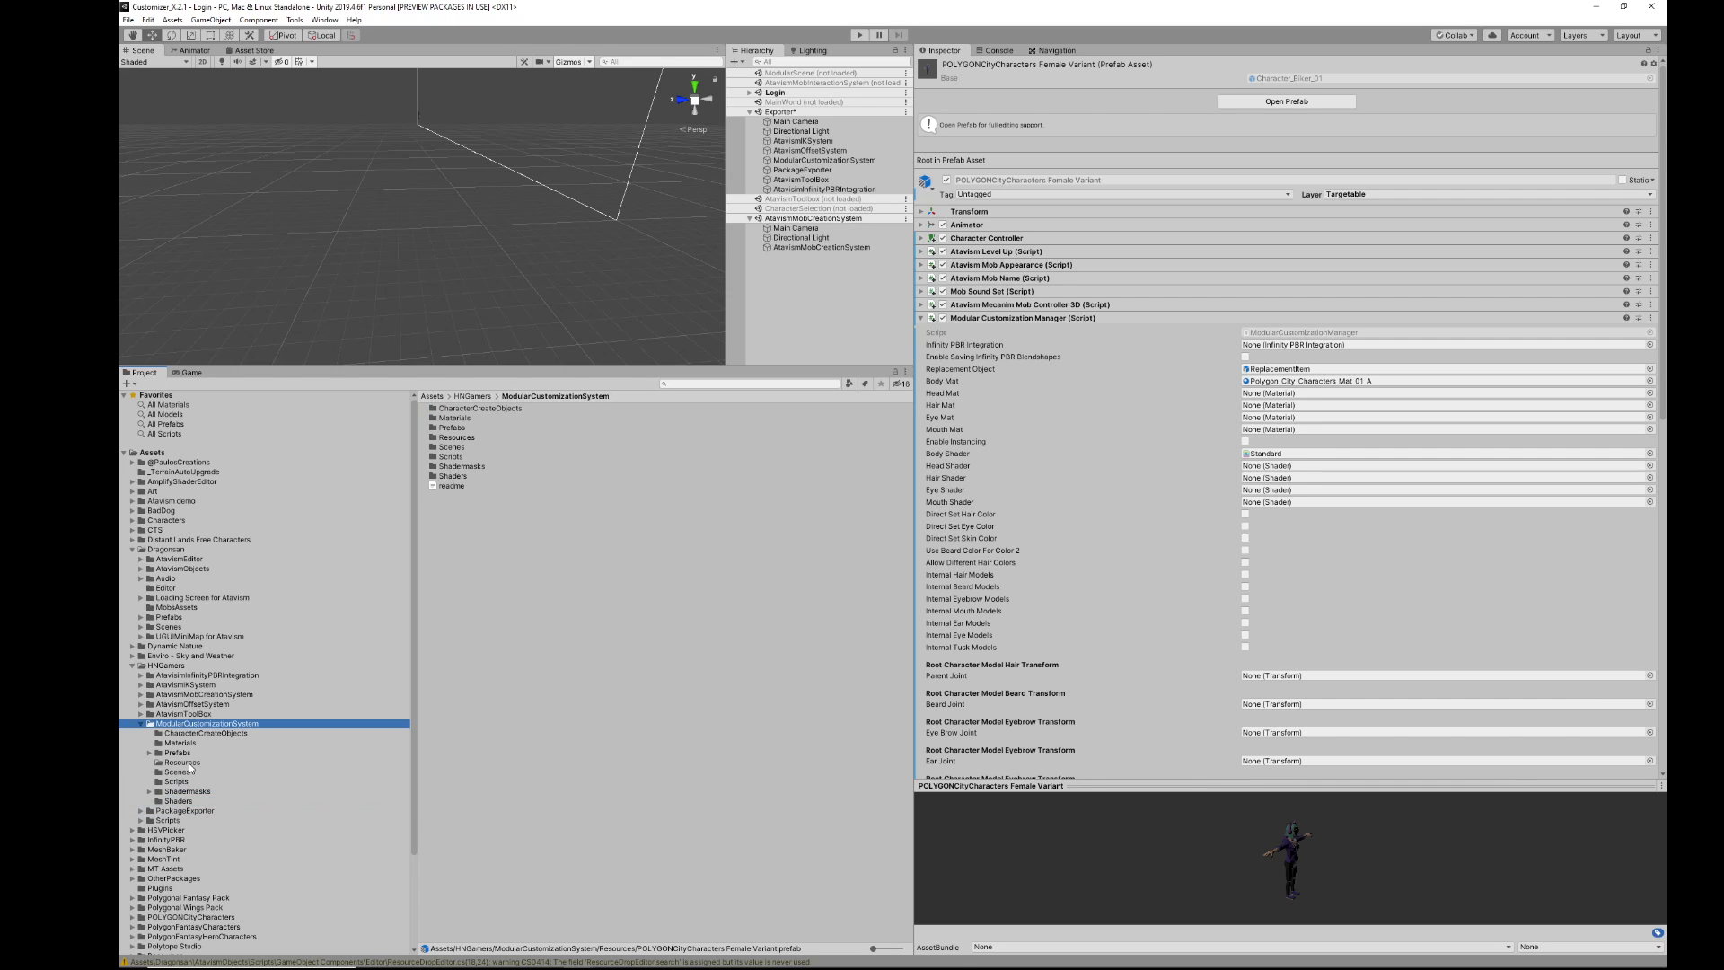
click(190, 763)
click(477, 410)
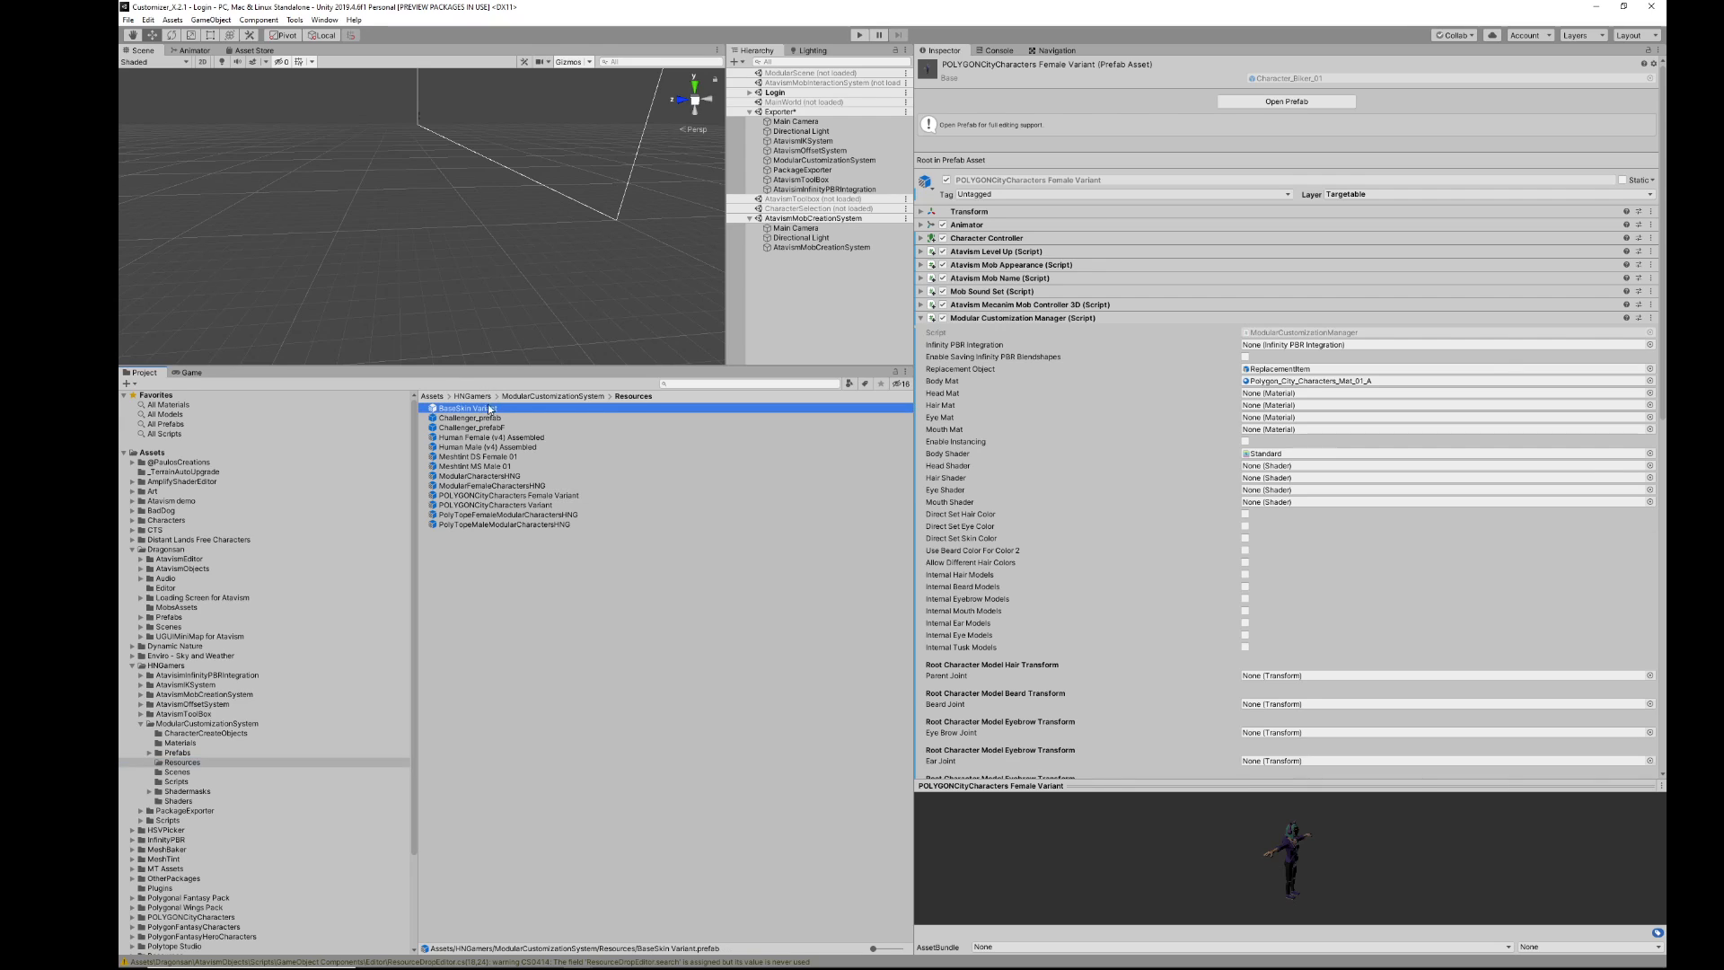
scroll(1060, 288, down, 5)
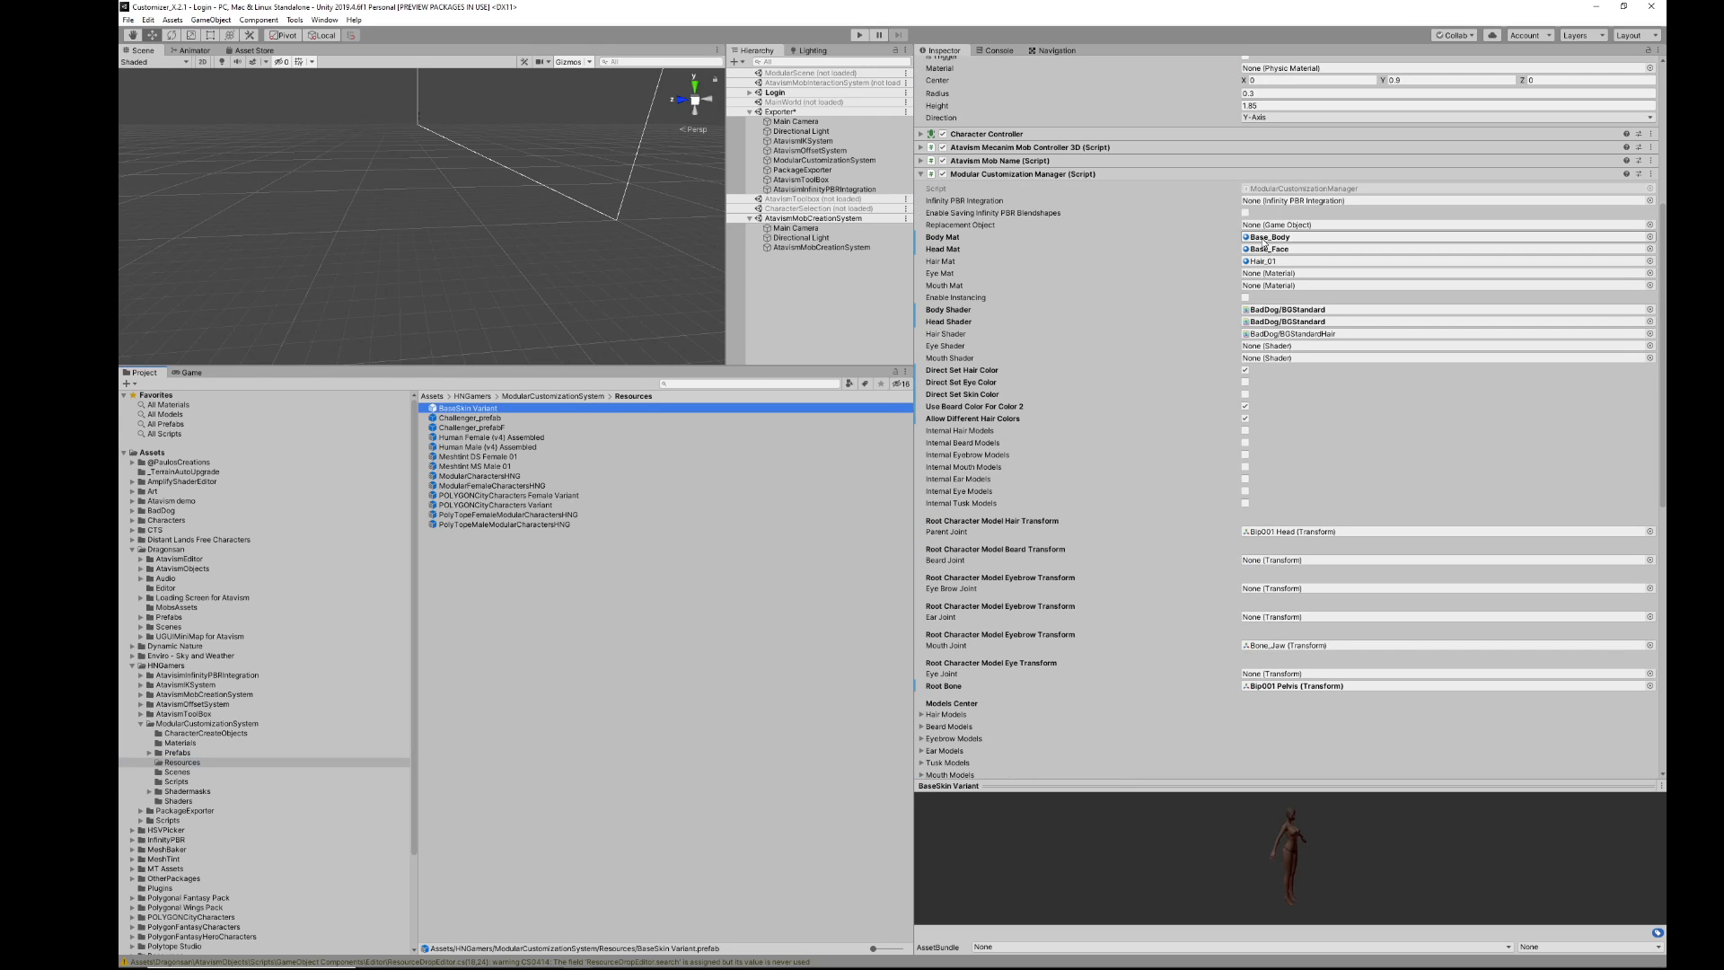
click(959, 202)
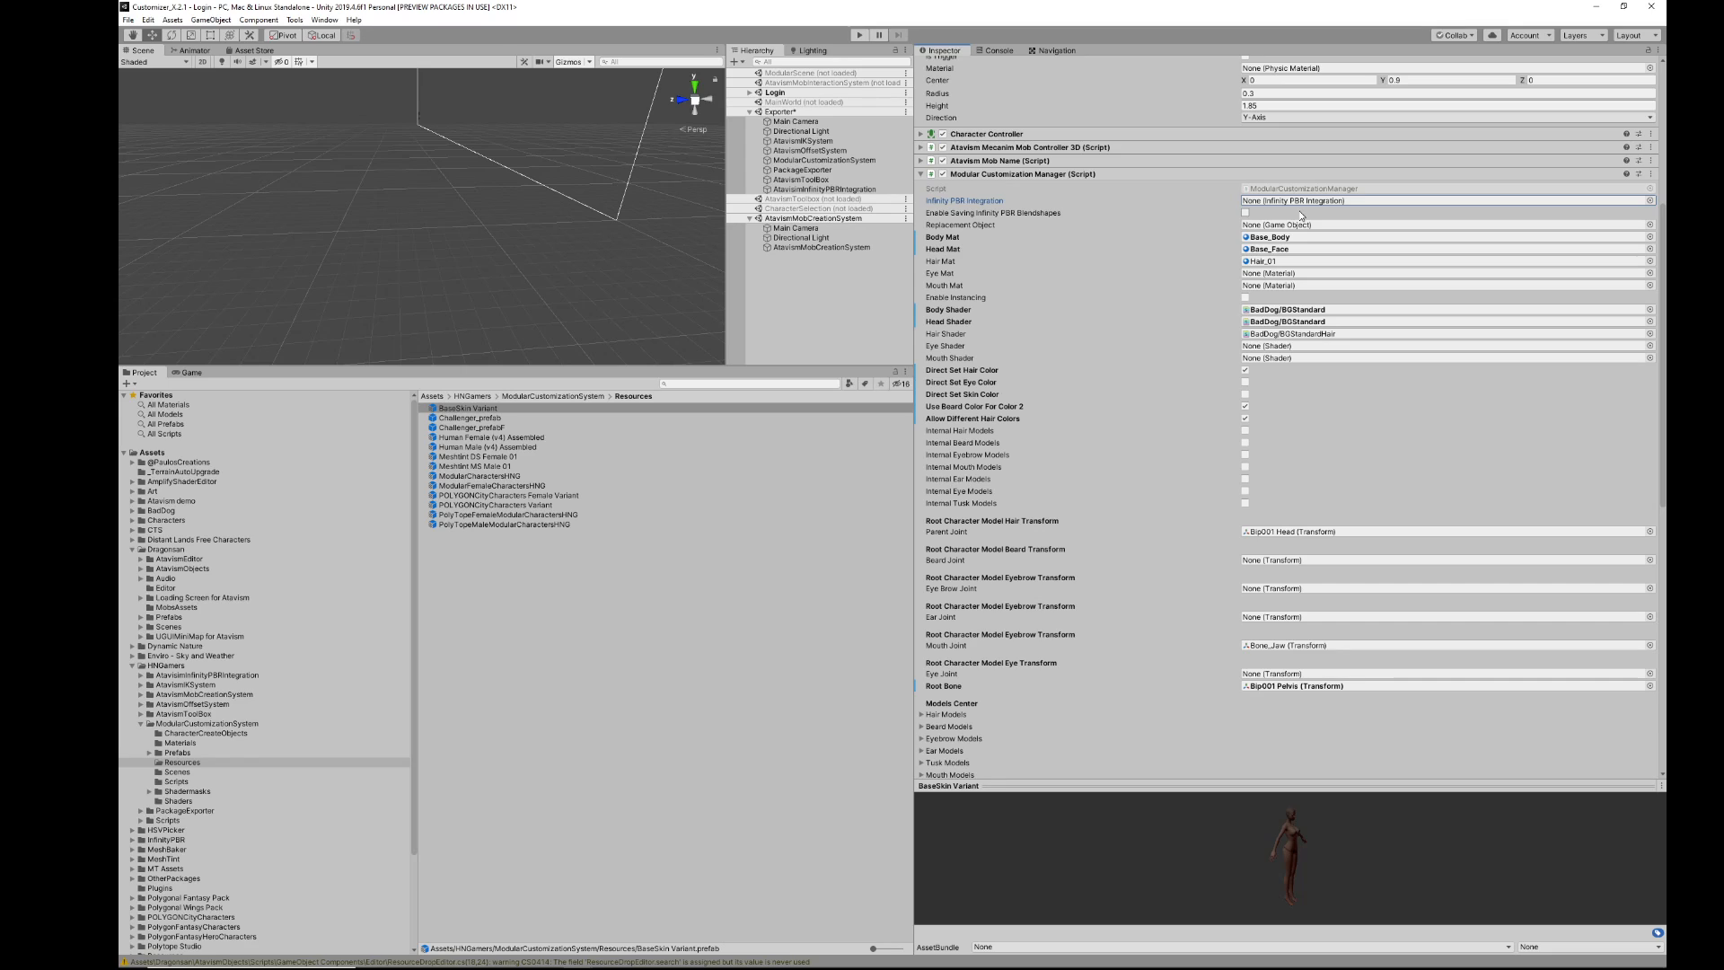
Step: Try to assign the Human Female (v4) Assembled prefab to its own Modular Customization Manager's Infinity PBR Integration reference
click(502, 437)
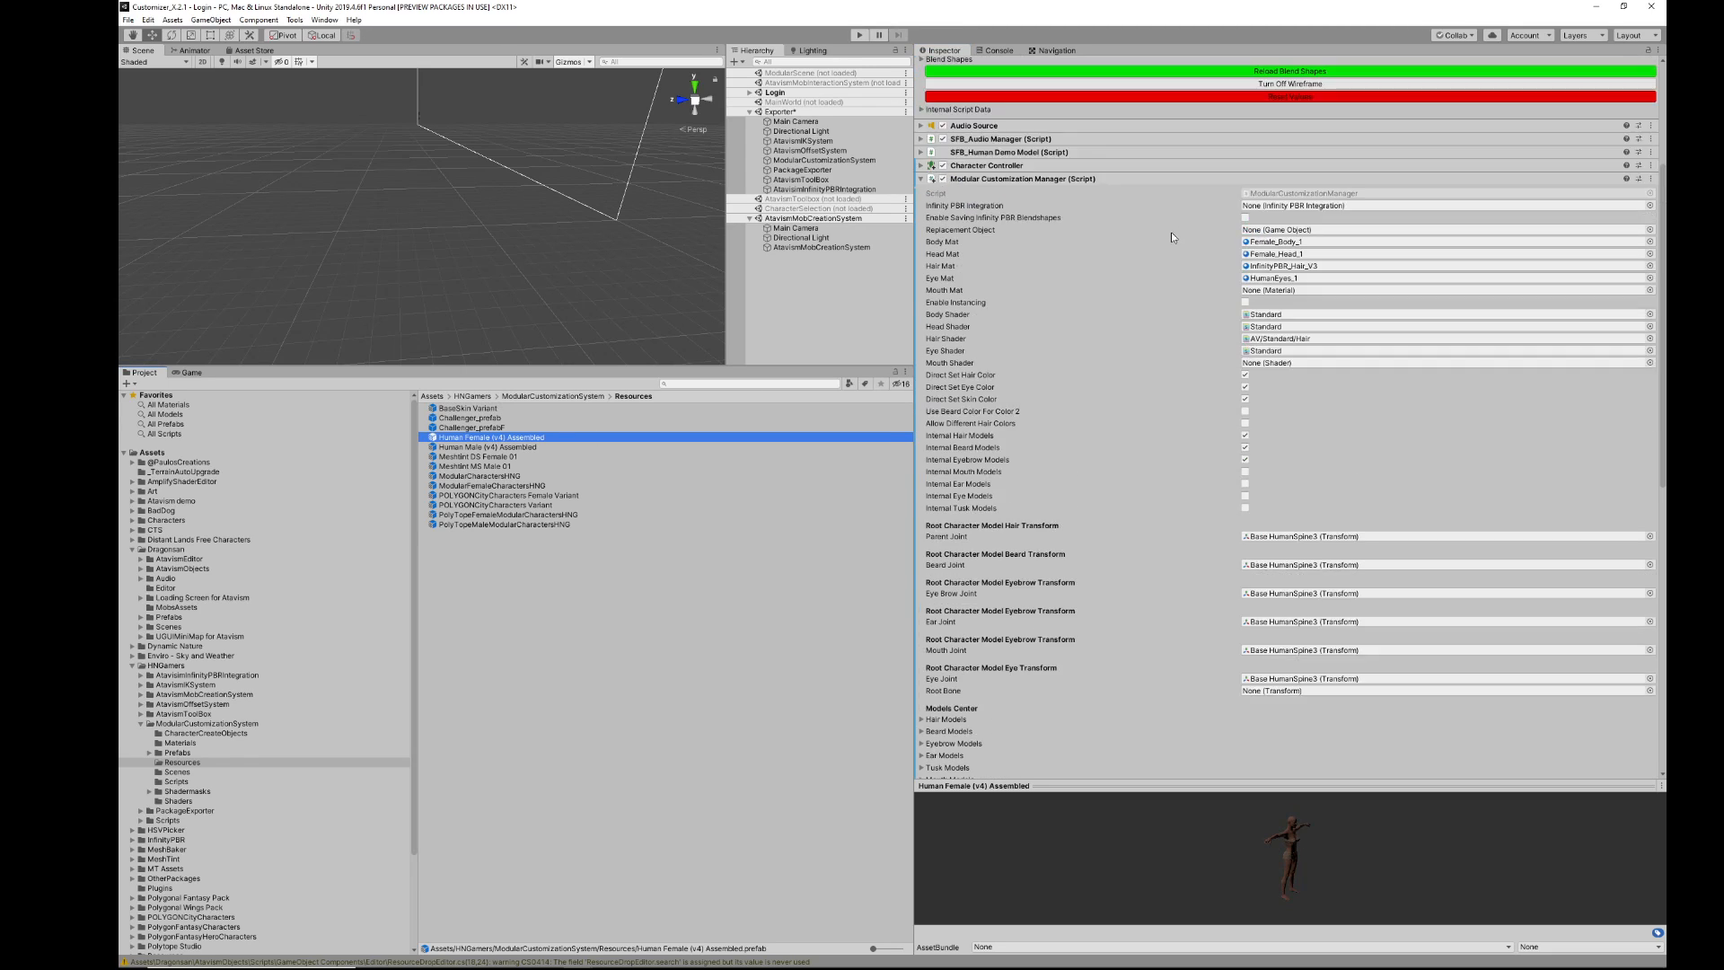
scroll(1204, 250, up, 5)
click(1225, 427)
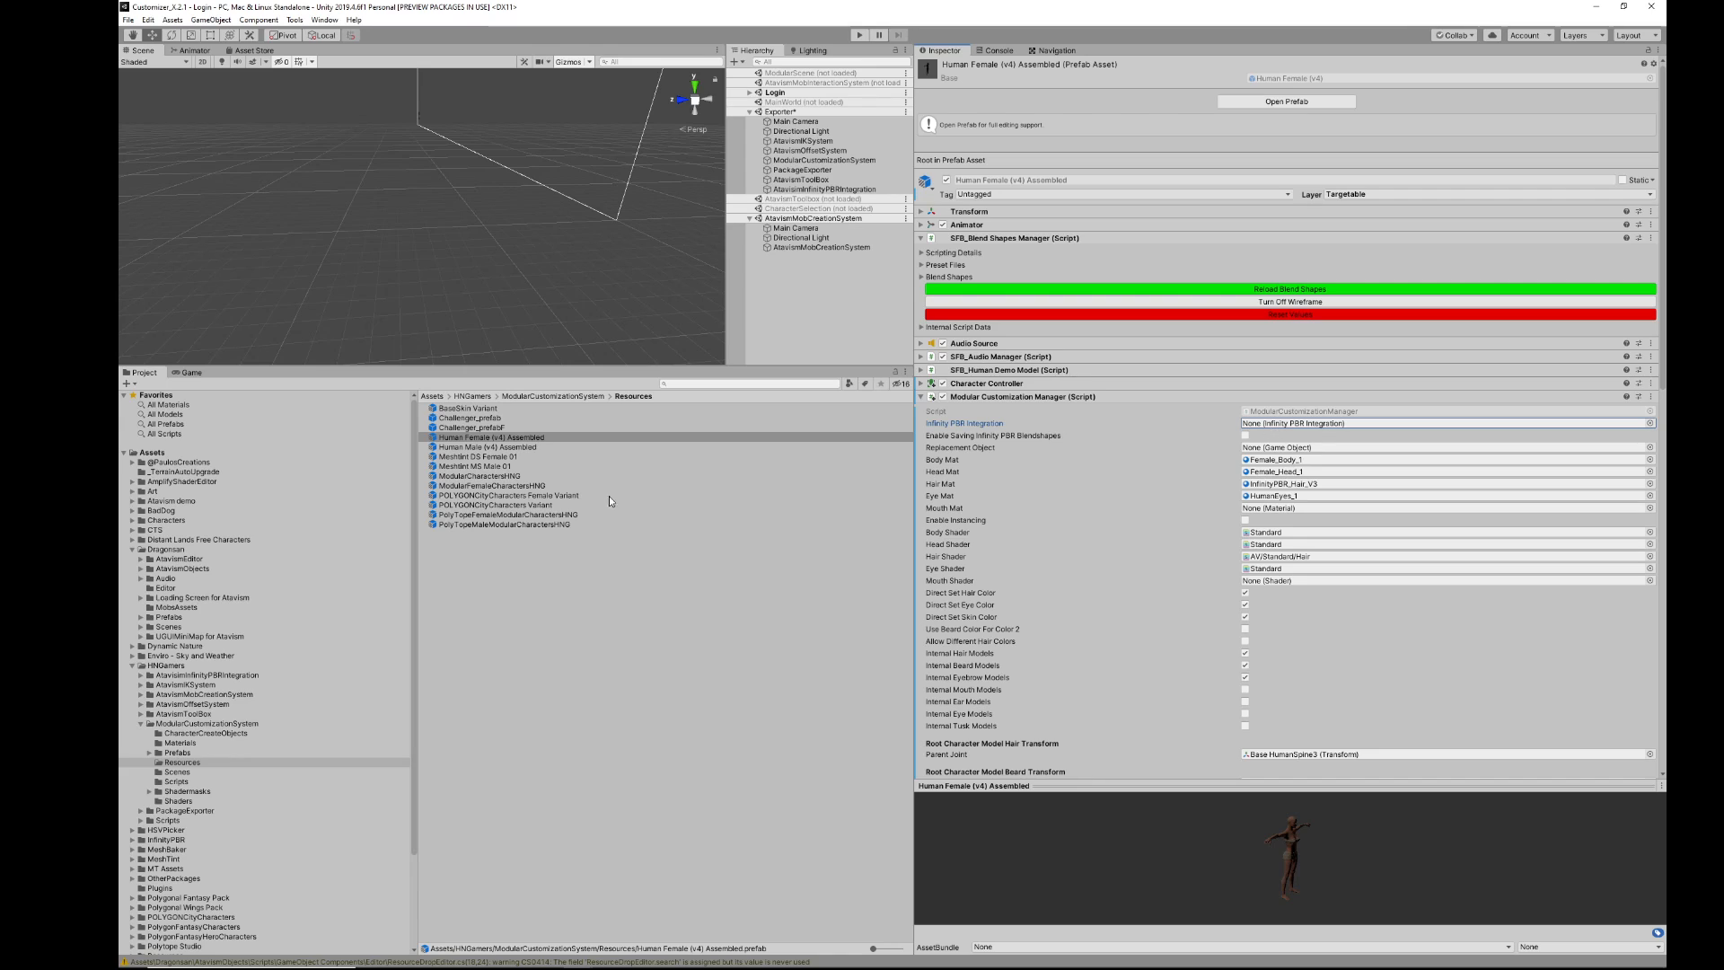
scroll(949, 451, down, 6)
scroll(952, 440, up, 6)
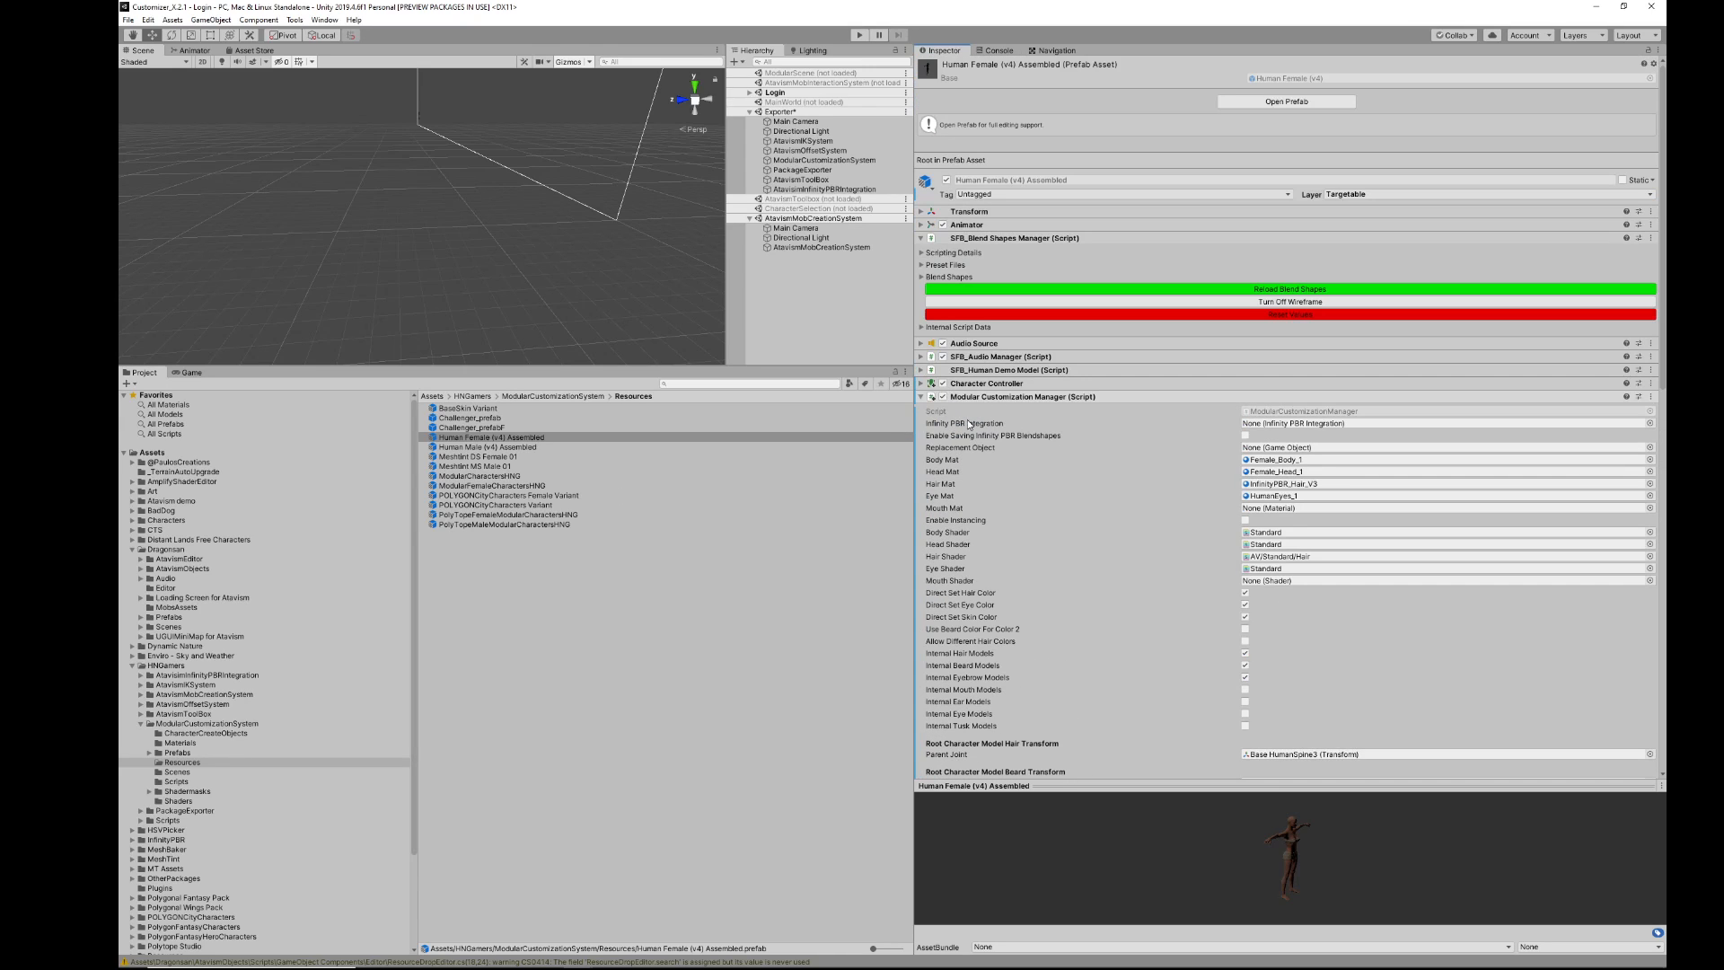
drag(476, 440, 1267, 424)
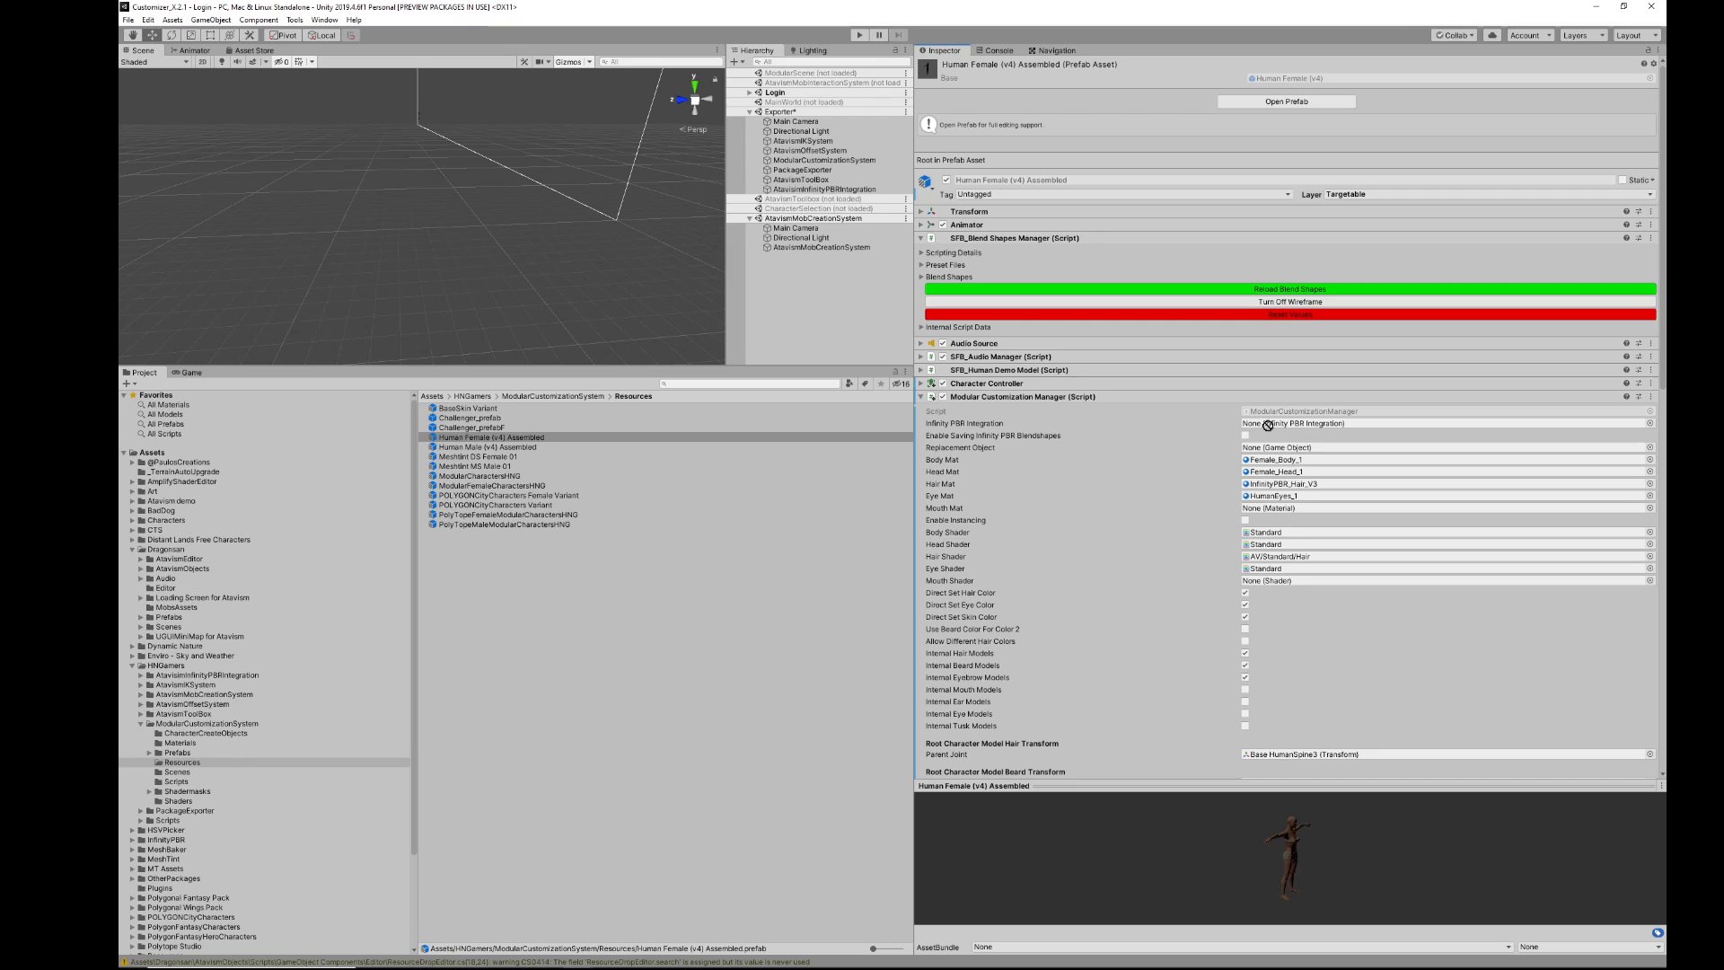
Step: Examine the Modular Customization Manager settings of Human Female (v4) Assembled and compare them with Human Male (v4) Assembled
scroll(1231, 433, down, 15)
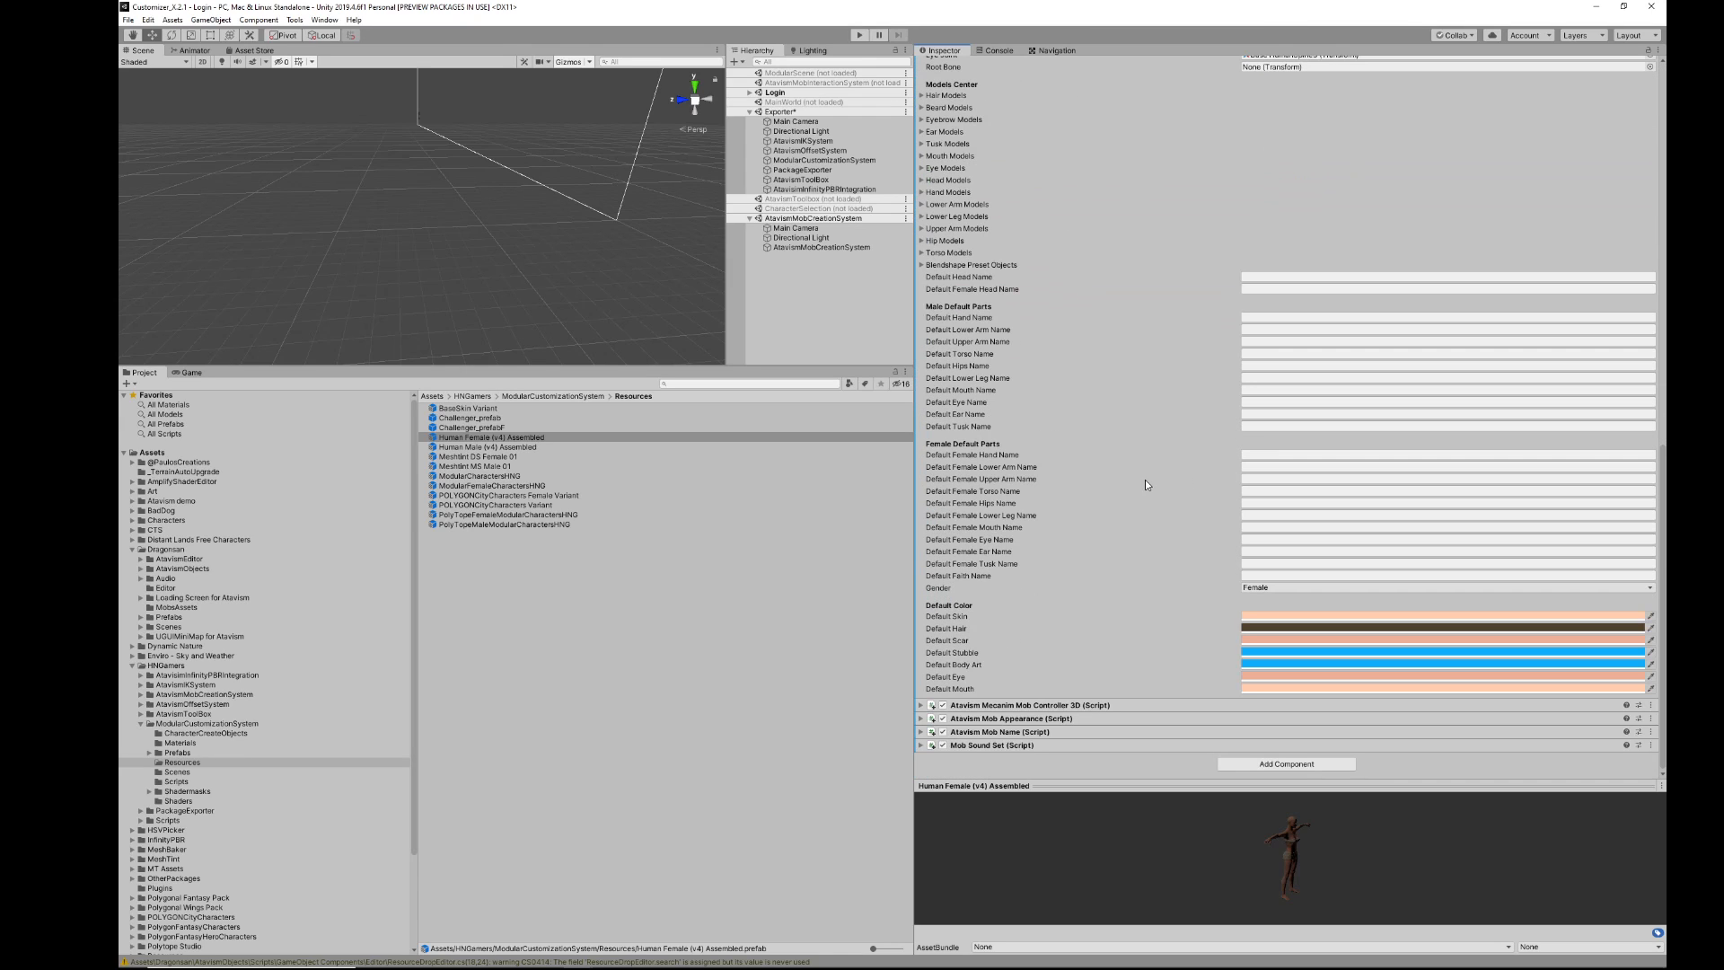
scroll(1096, 593, up, 12)
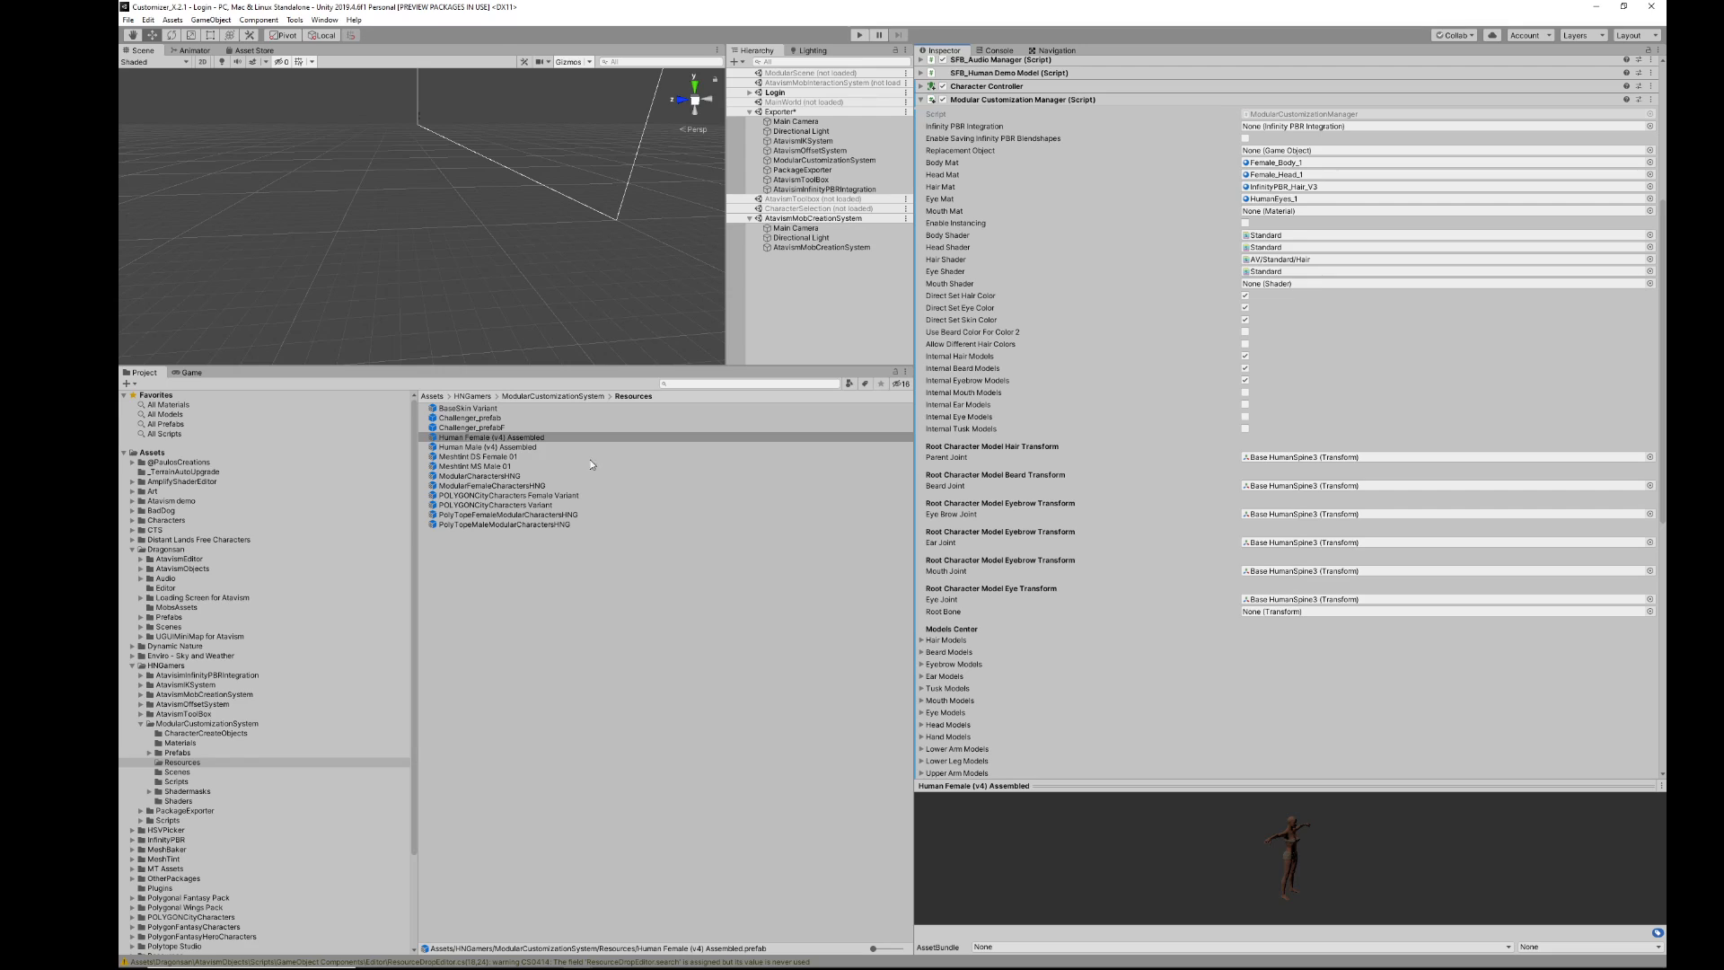
click(523, 446)
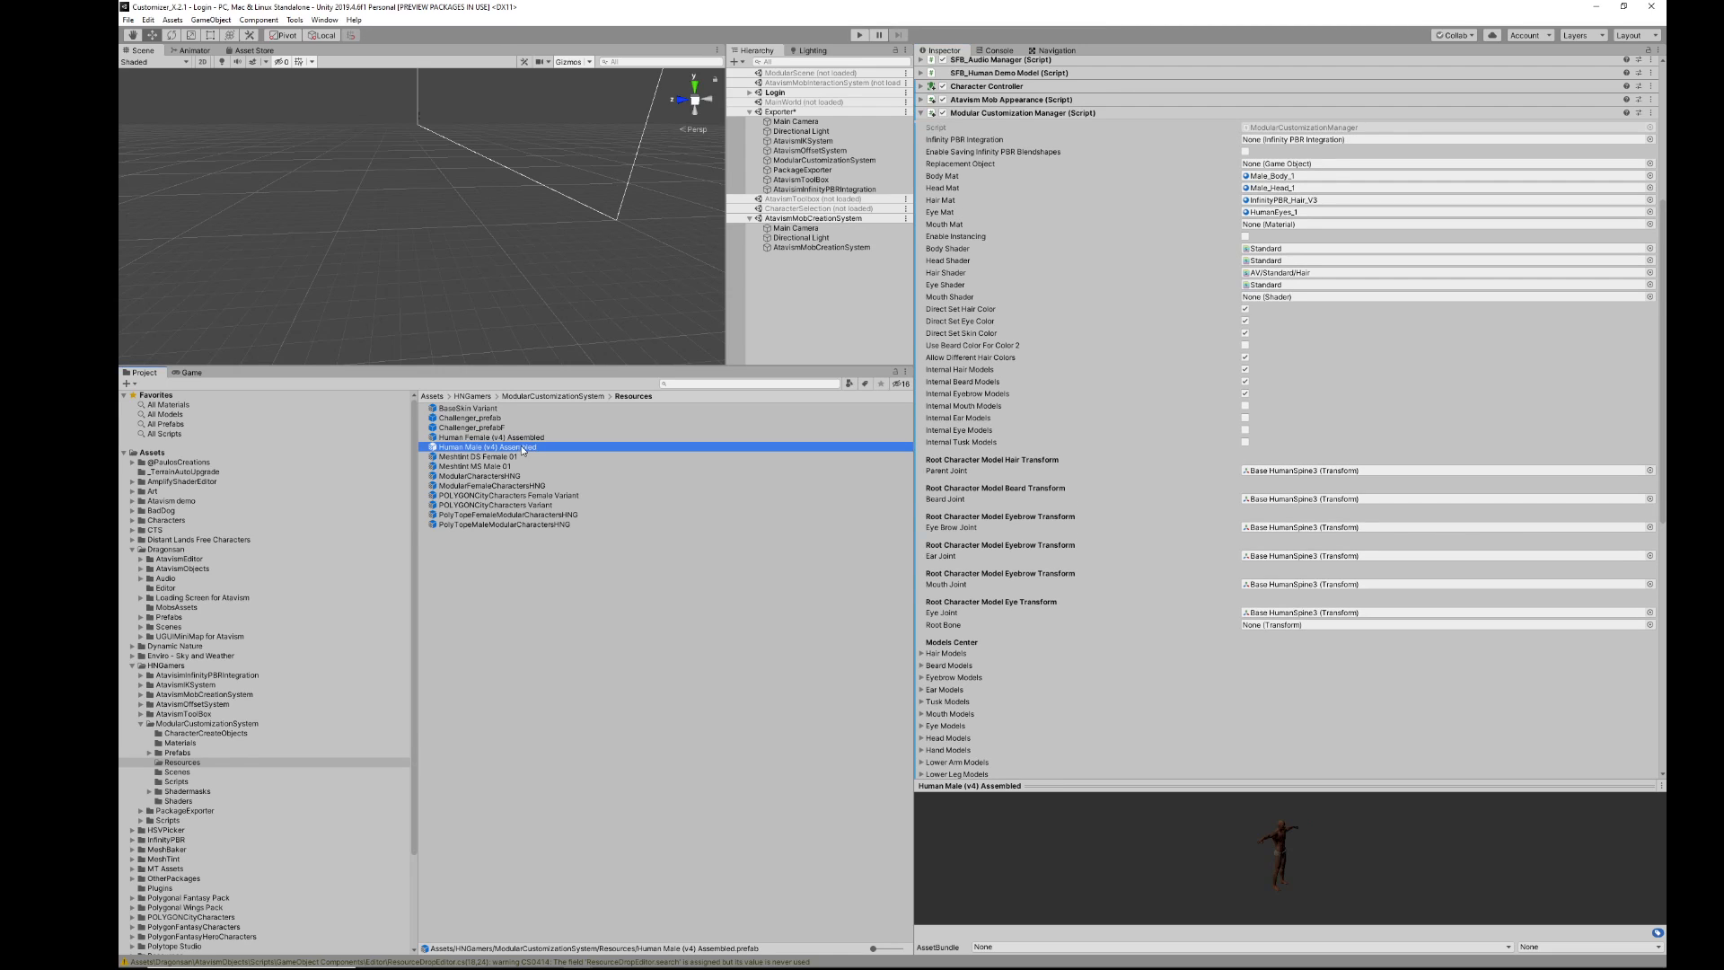
click(518, 436)
scroll(1081, 369, up, 8)
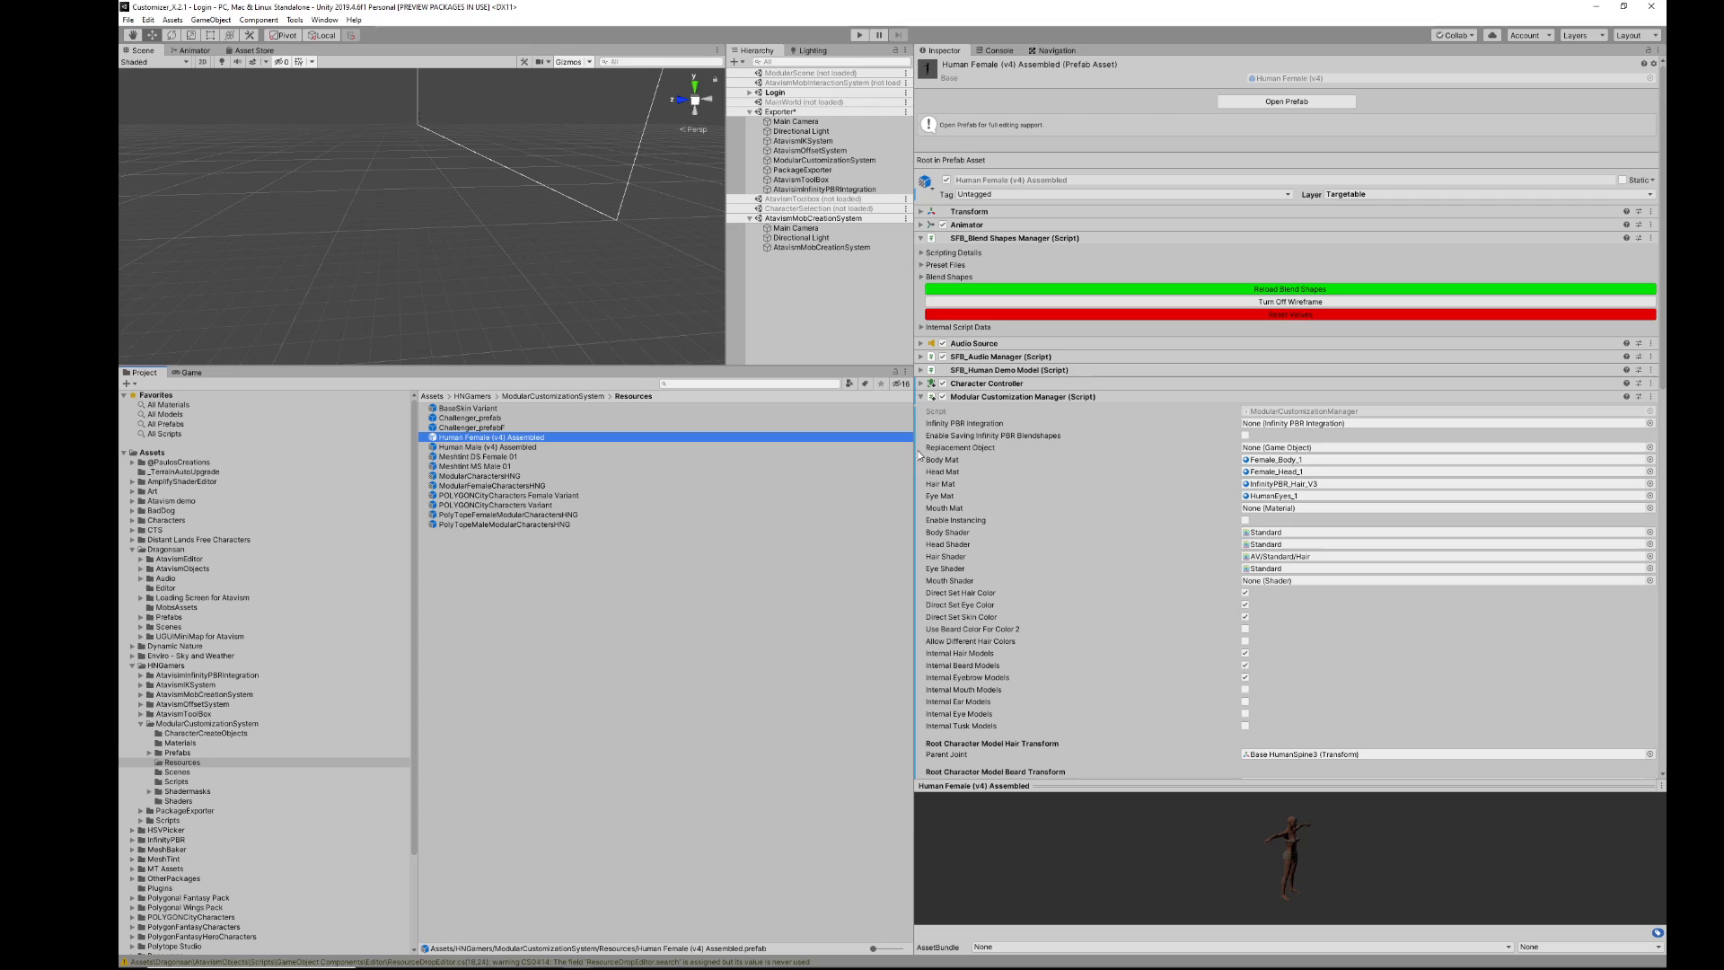
Step: Switch Enable Saving Infinity PBR Blendshapes on and back off for the Human Female (v4) Assembled prefab
click(950, 438)
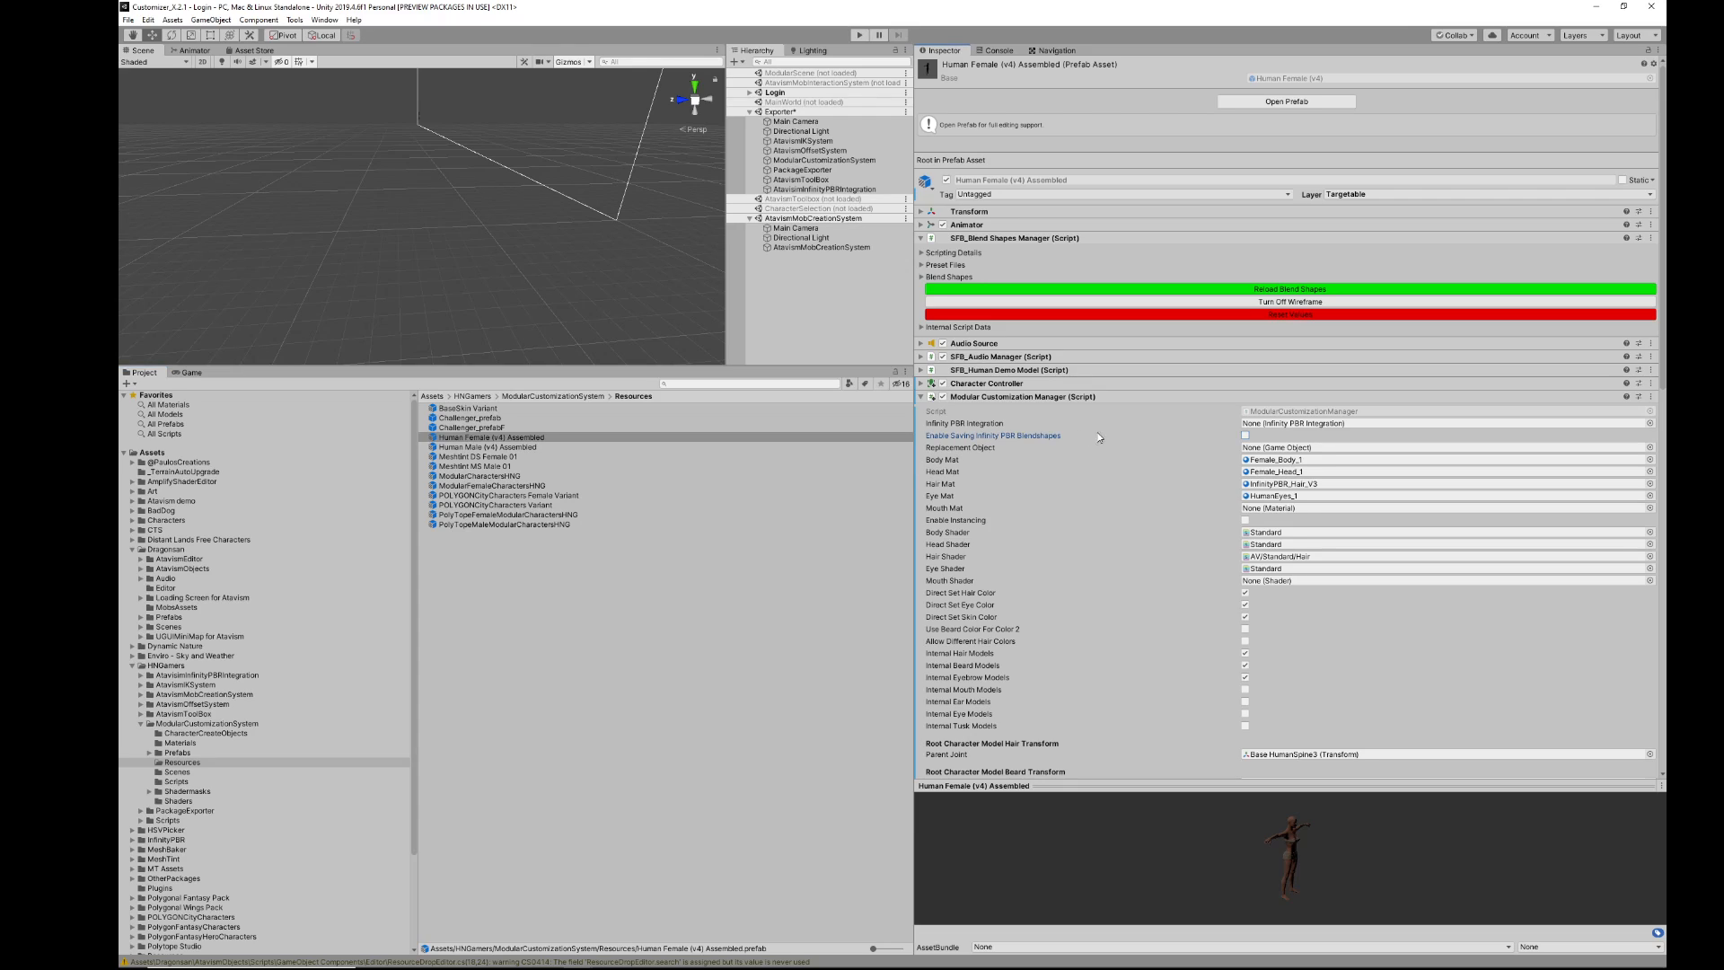
click(1246, 435)
click(1245, 436)
Step: Open the AtavismInfinityPBRIntegration folder under HNGamers
click(135, 723)
click(179, 675)
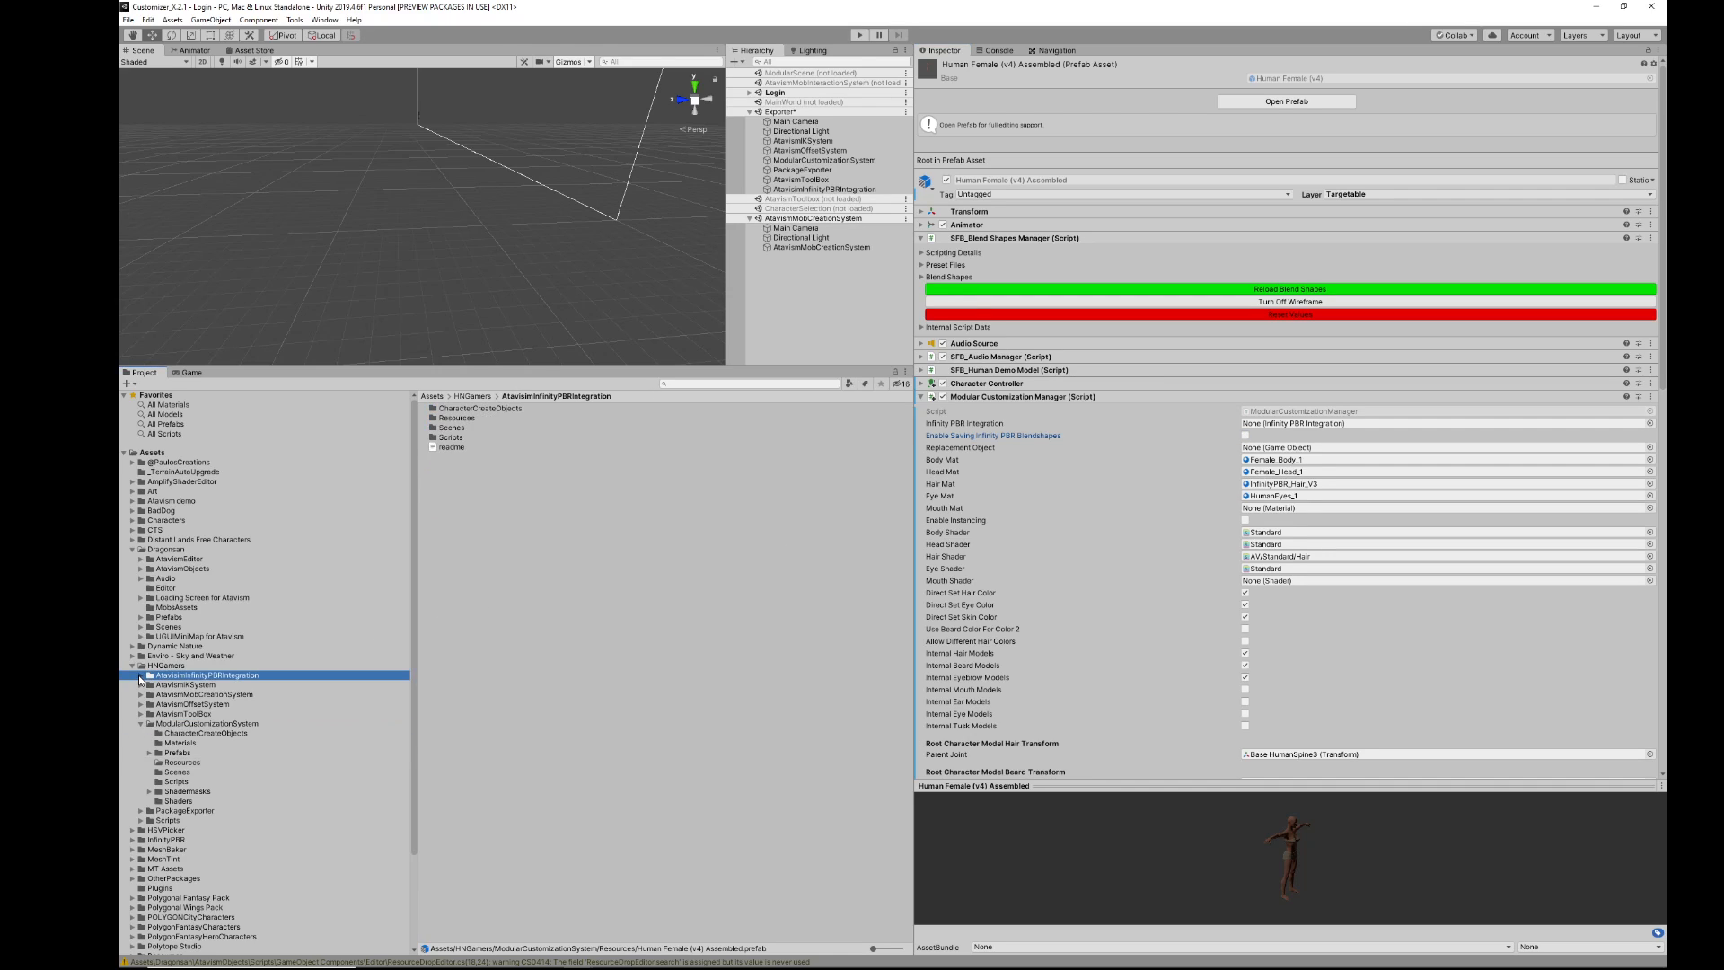
Step: Inspect the Infinity PBR Integration and Replacement Object references of Human Female (v4) Assembled in the AtavismInfinityPBRIntegration Resources folder
click(140, 676)
click(182, 694)
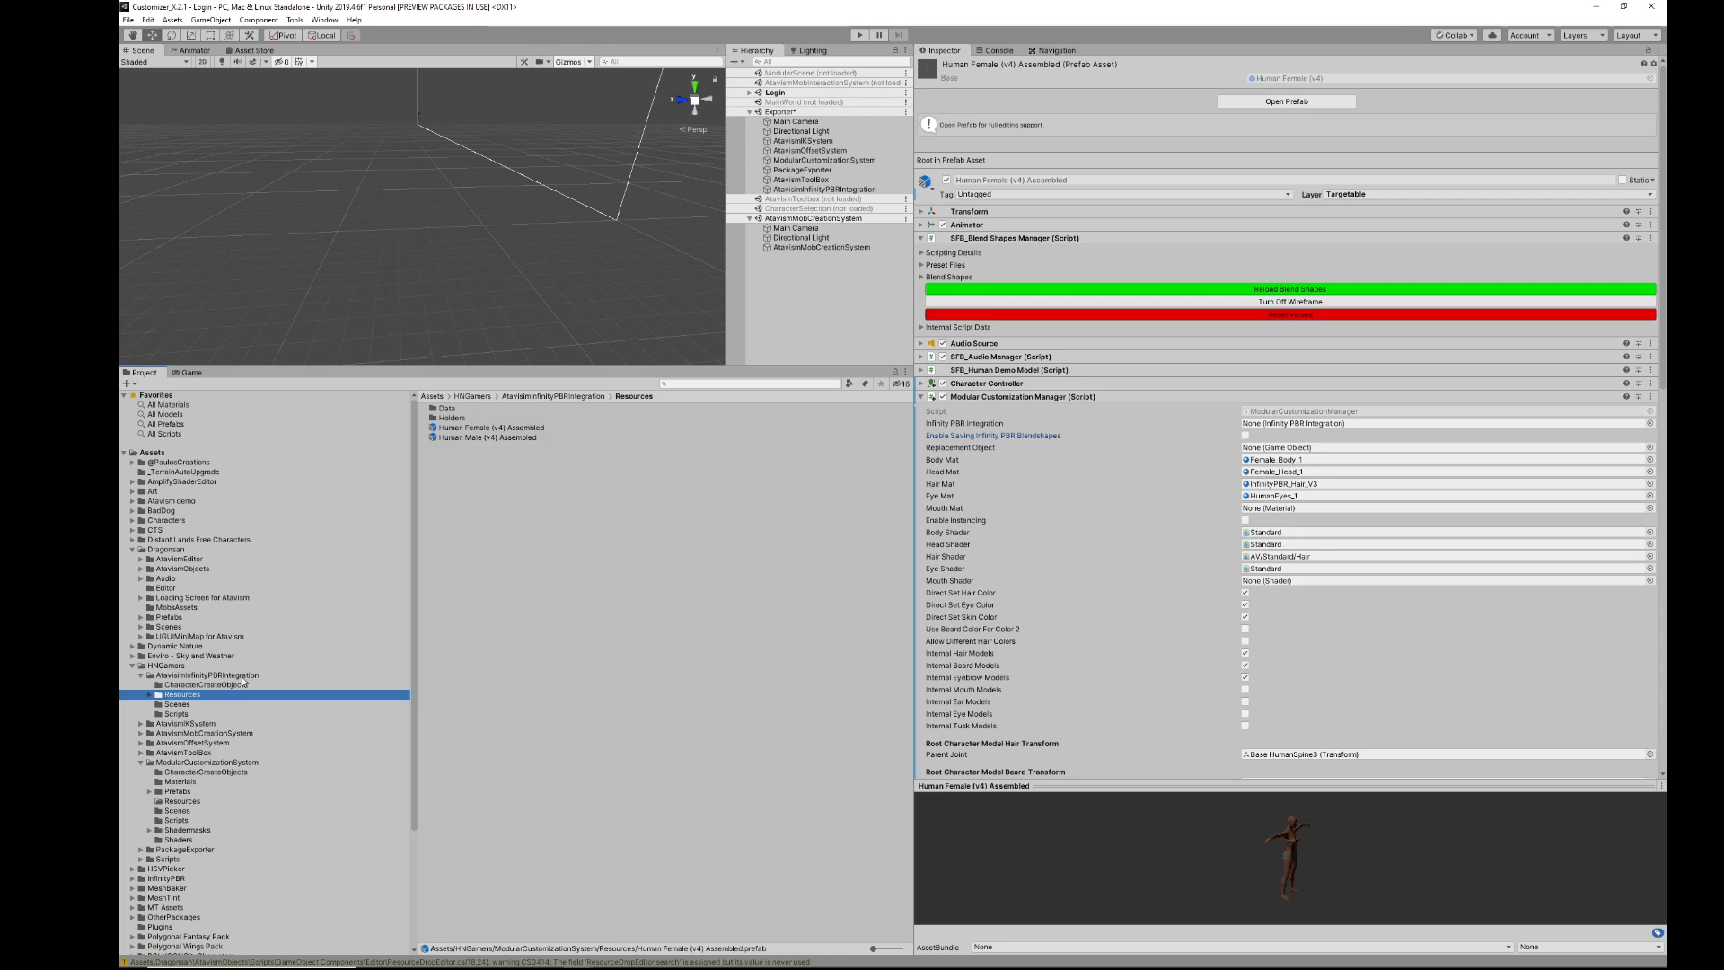
click(481, 428)
scroll(1169, 389, down, 12)
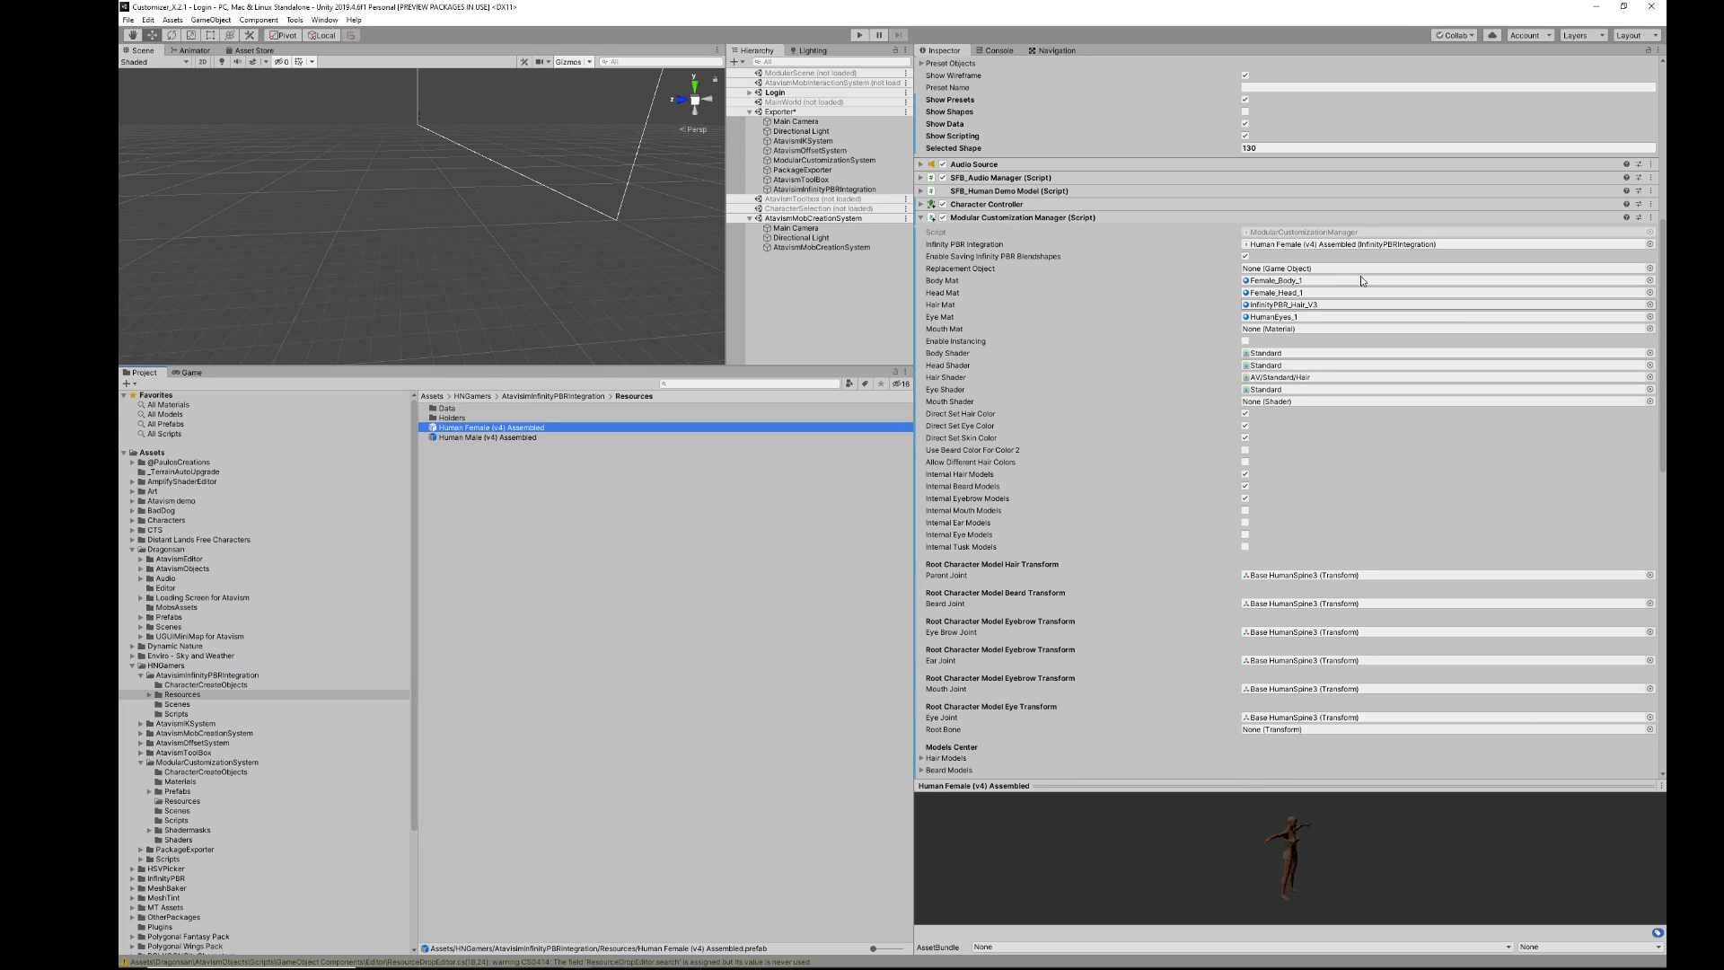
click(1374, 244)
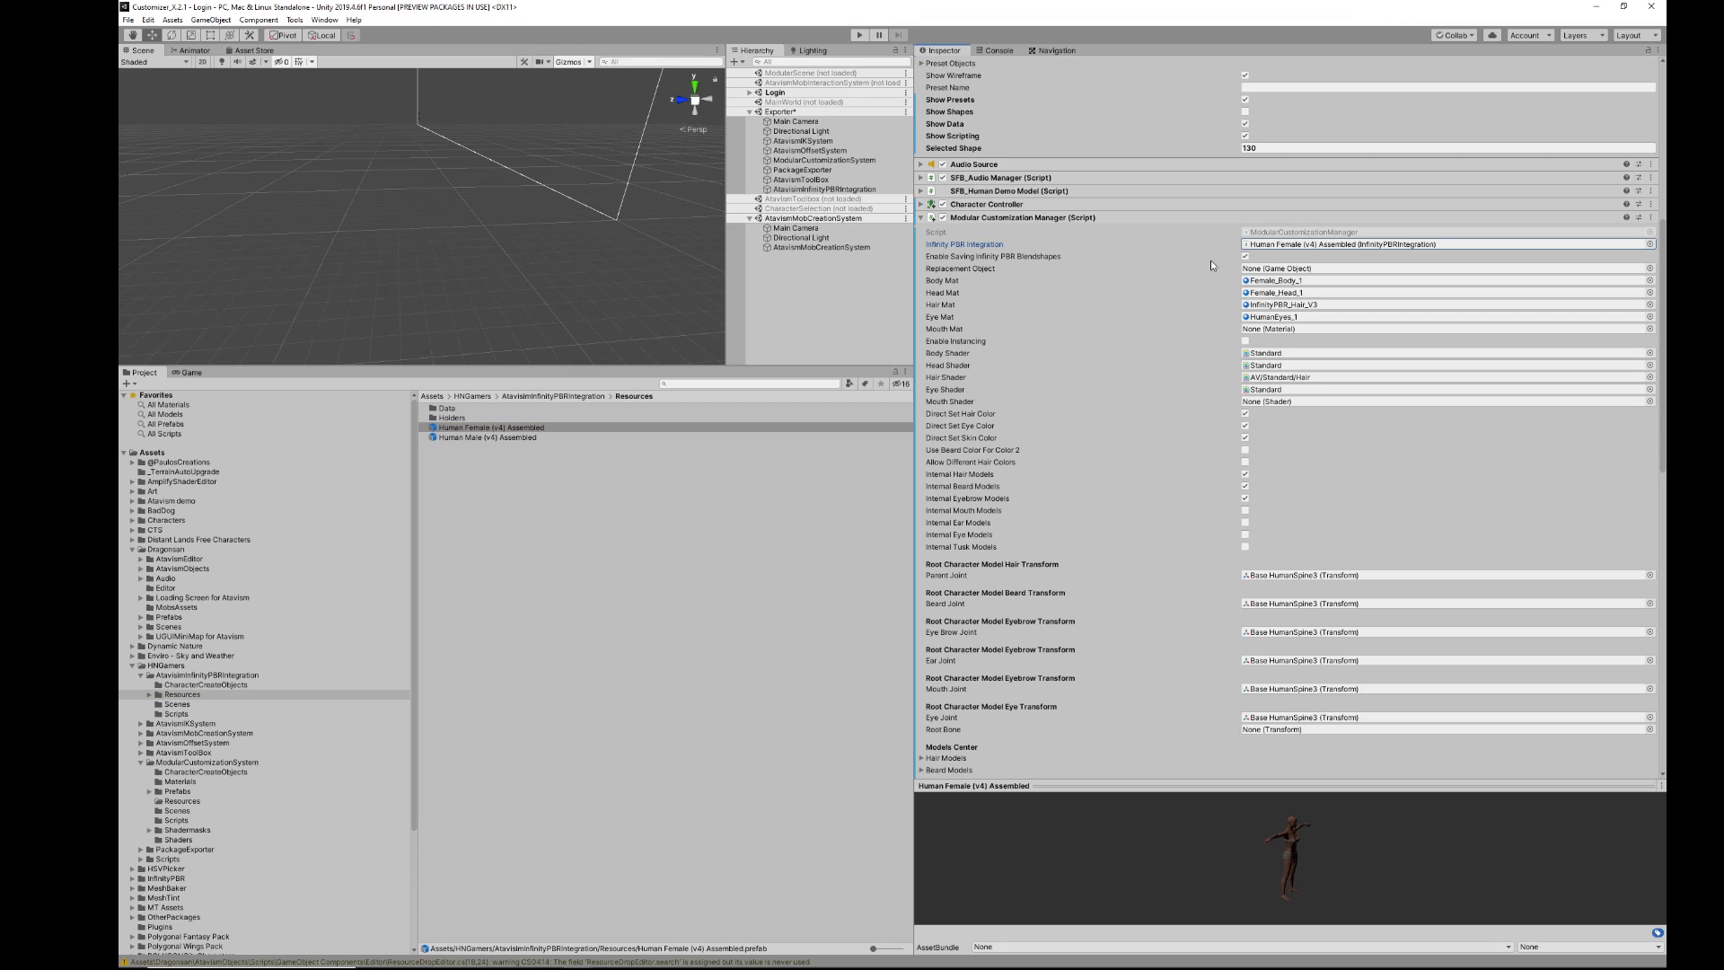
click(1265, 269)
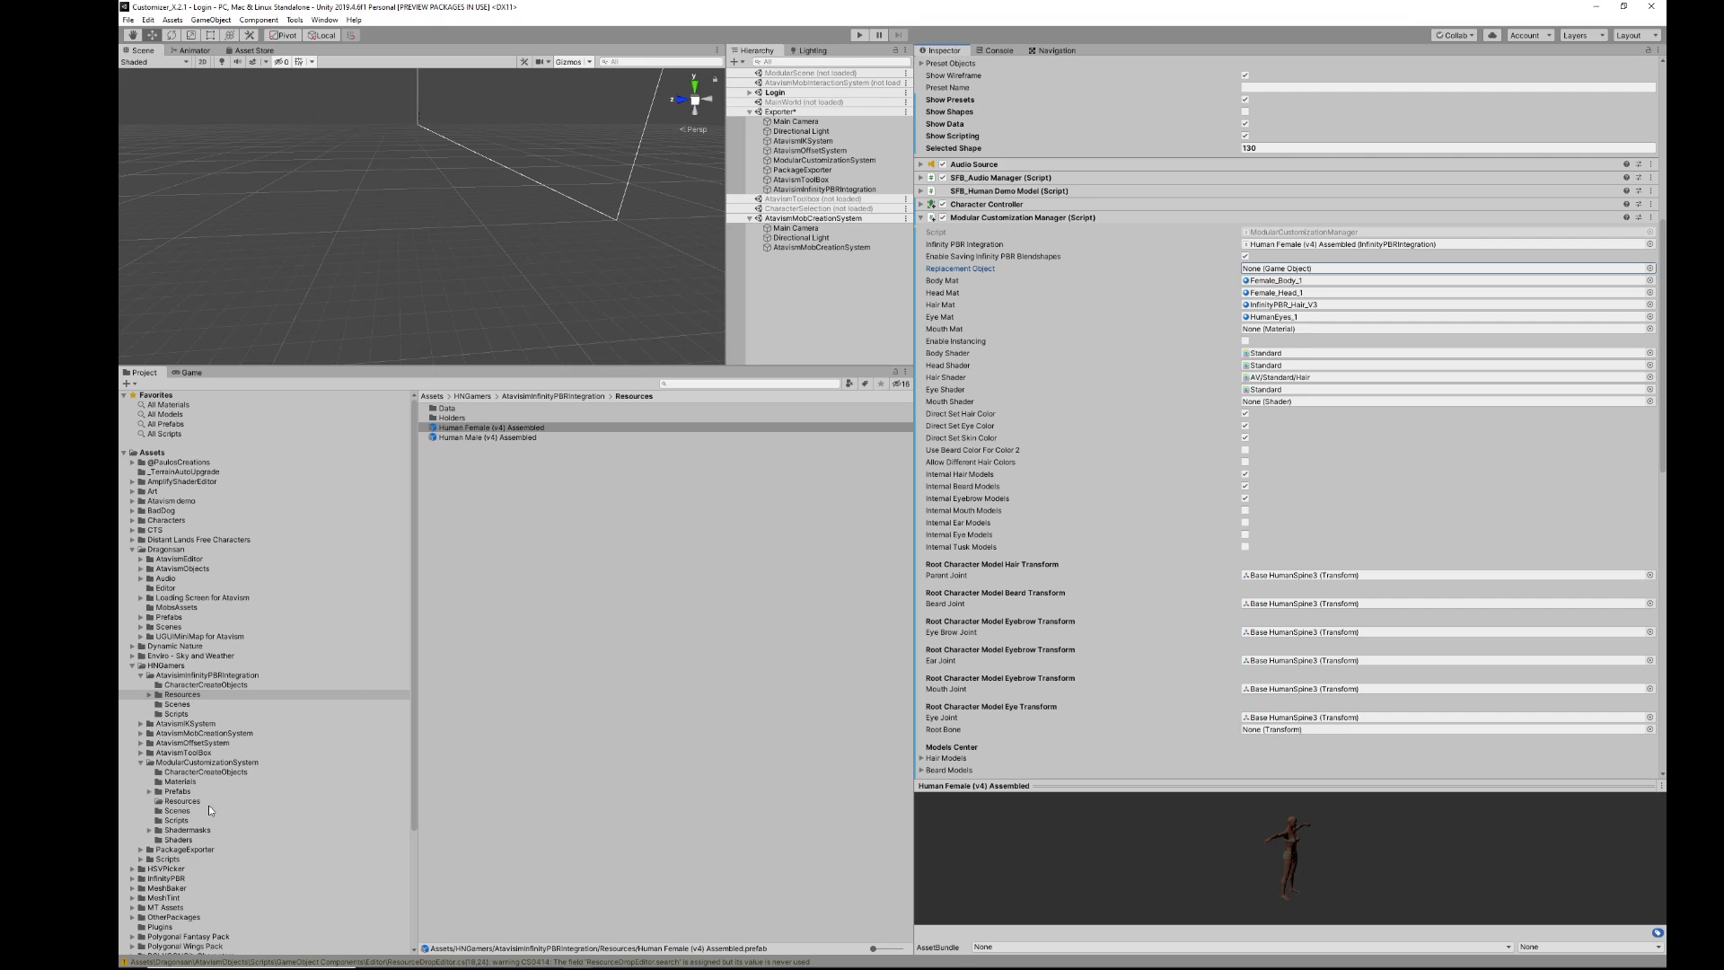
Step: Open the POLYGONCityCharacters Variant prefab from the ModularCustomizationSystem Resources folder for editing
click(170, 821)
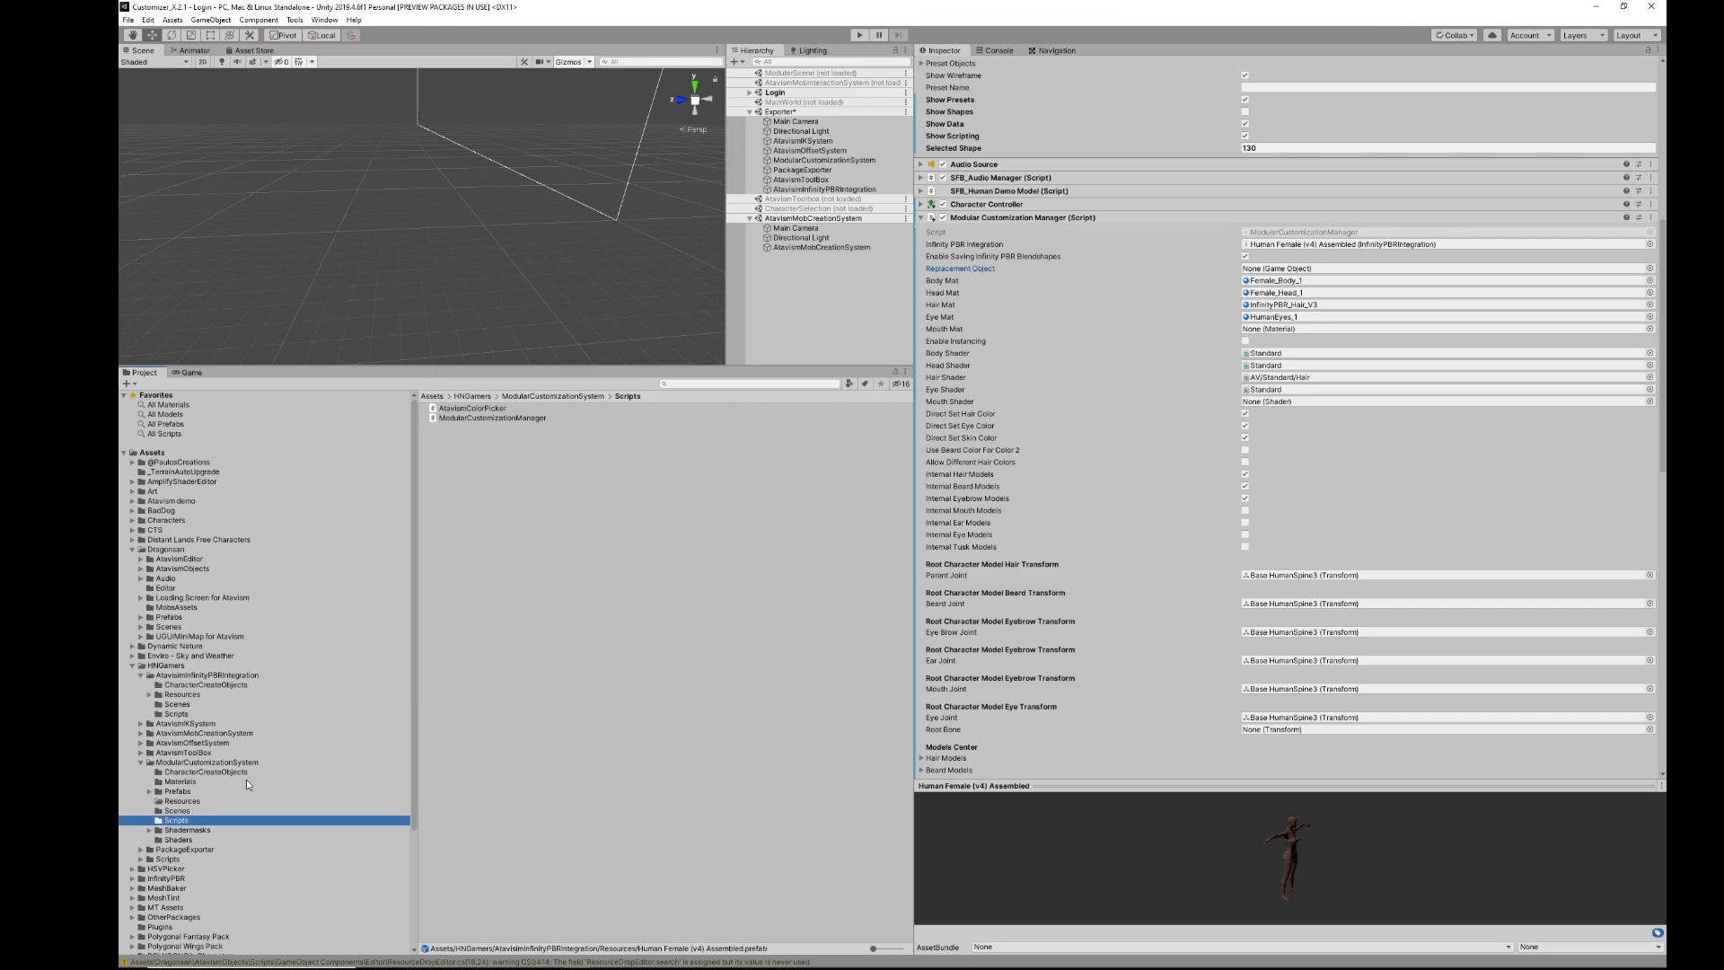
click(171, 810)
click(175, 801)
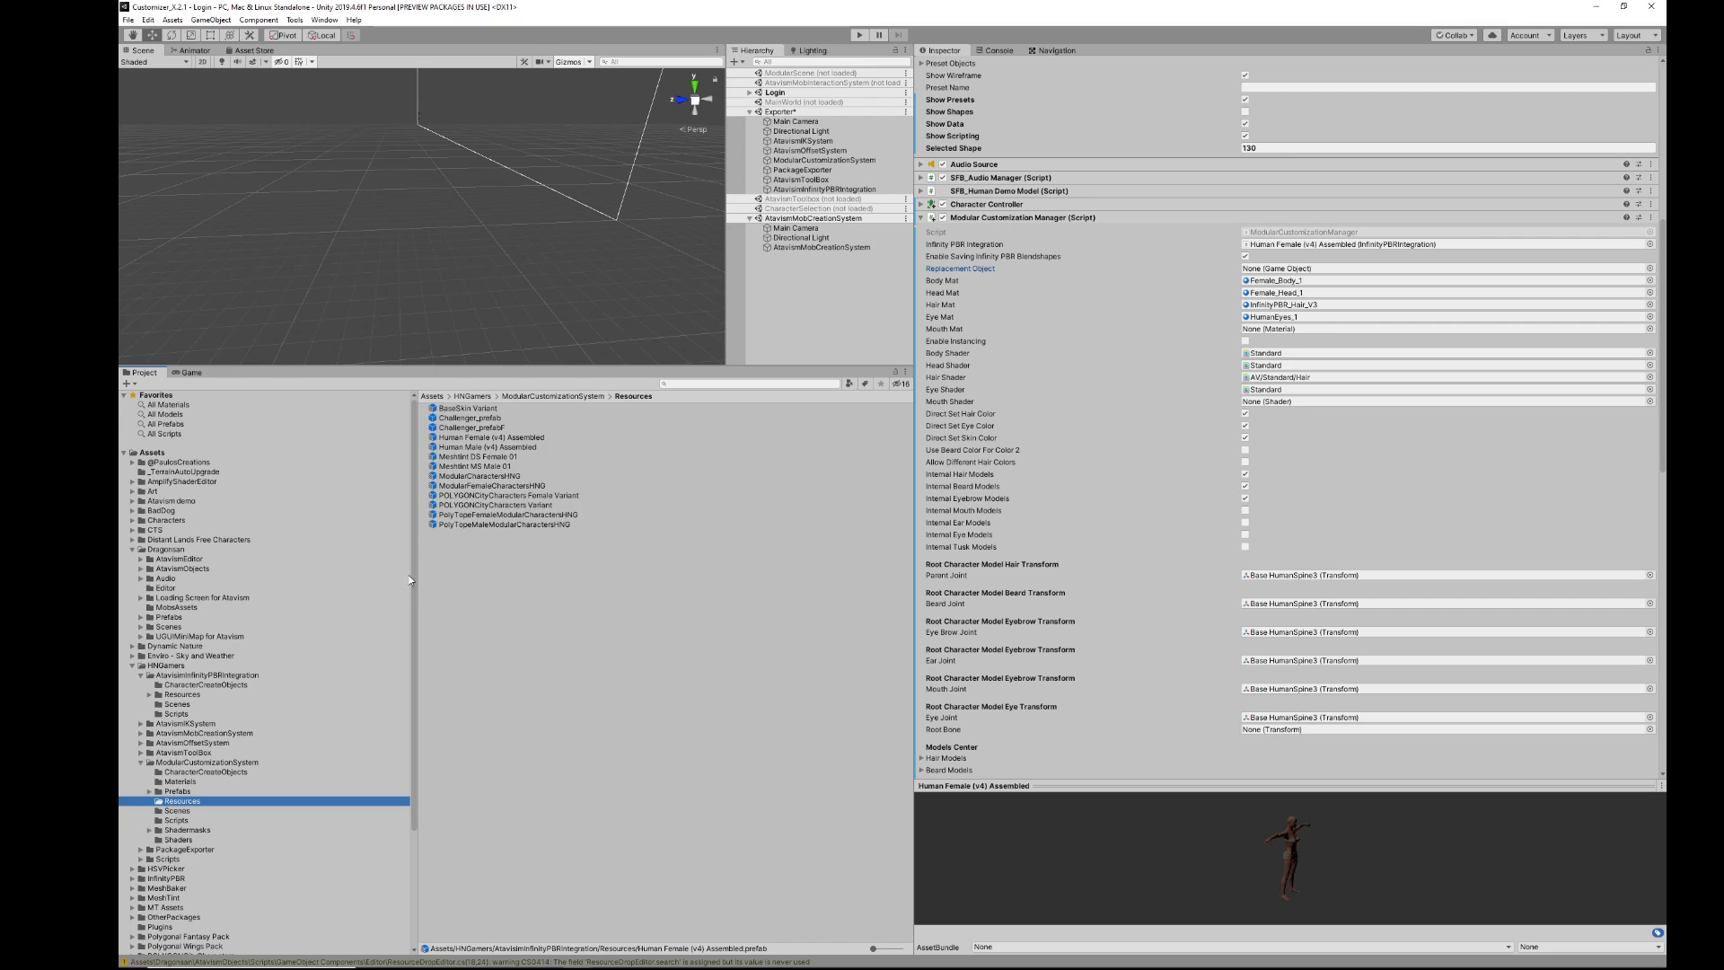
click(521, 505)
double_click(521, 504)
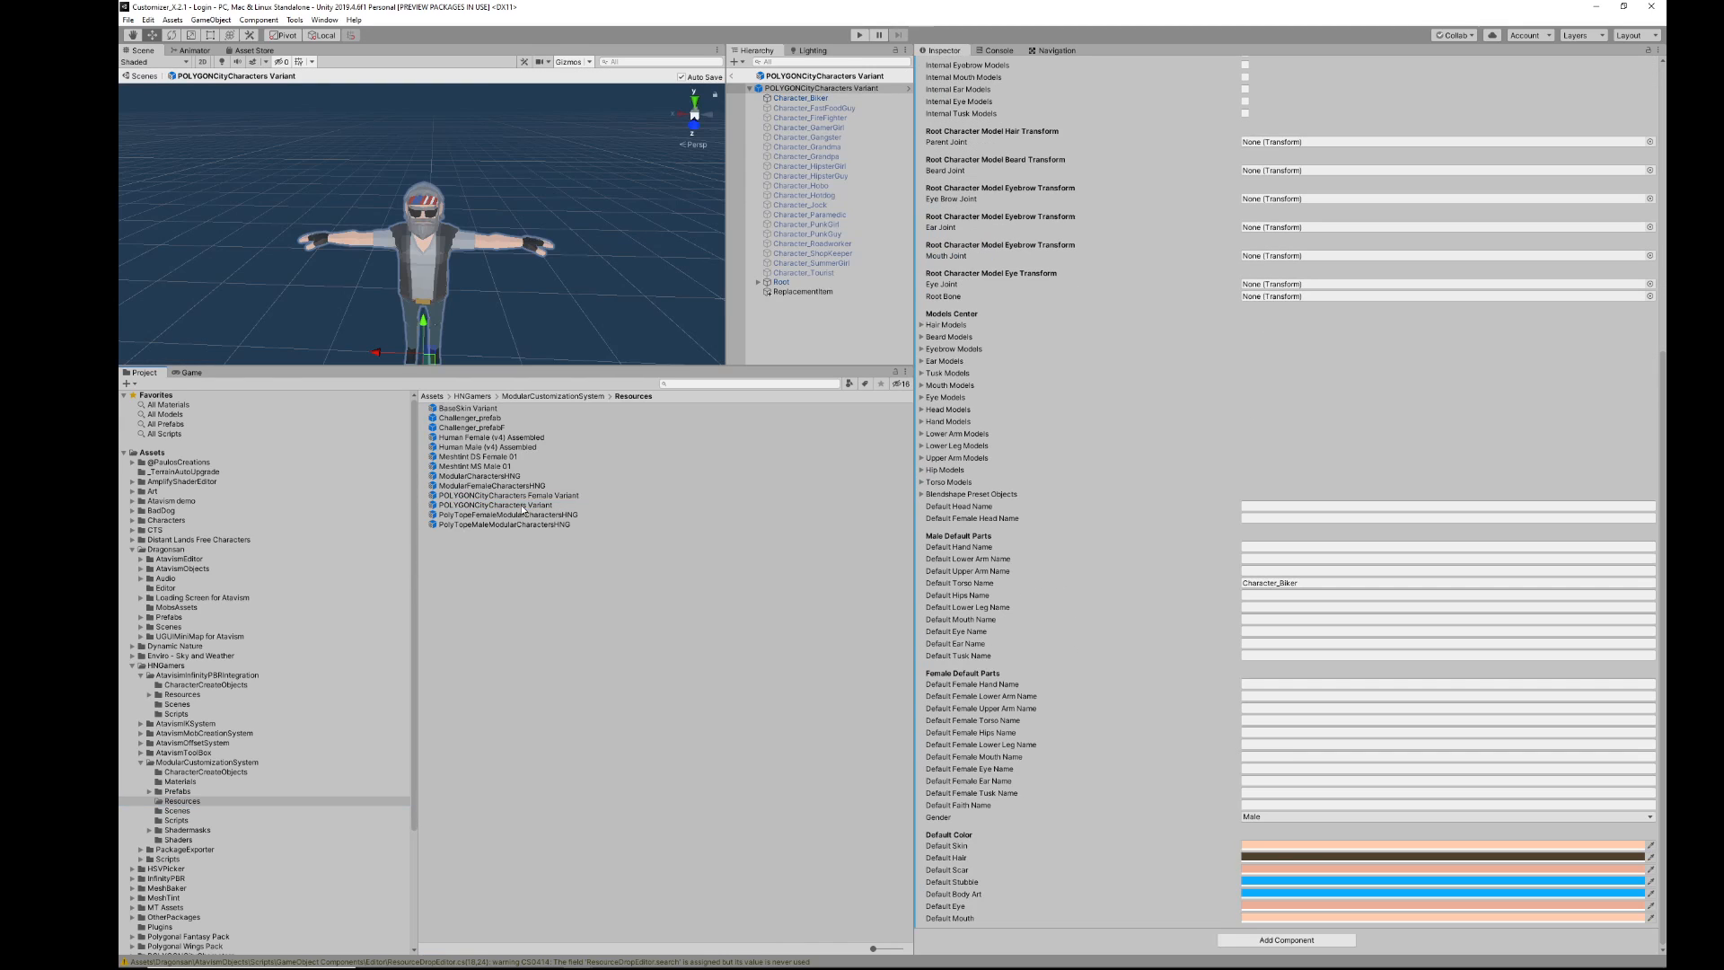
Step: Inspect the ReplacementItem object, and try duplicating Character_FastFoodGuy in the prefab hierarchy before undoing the duplicate
click(799, 291)
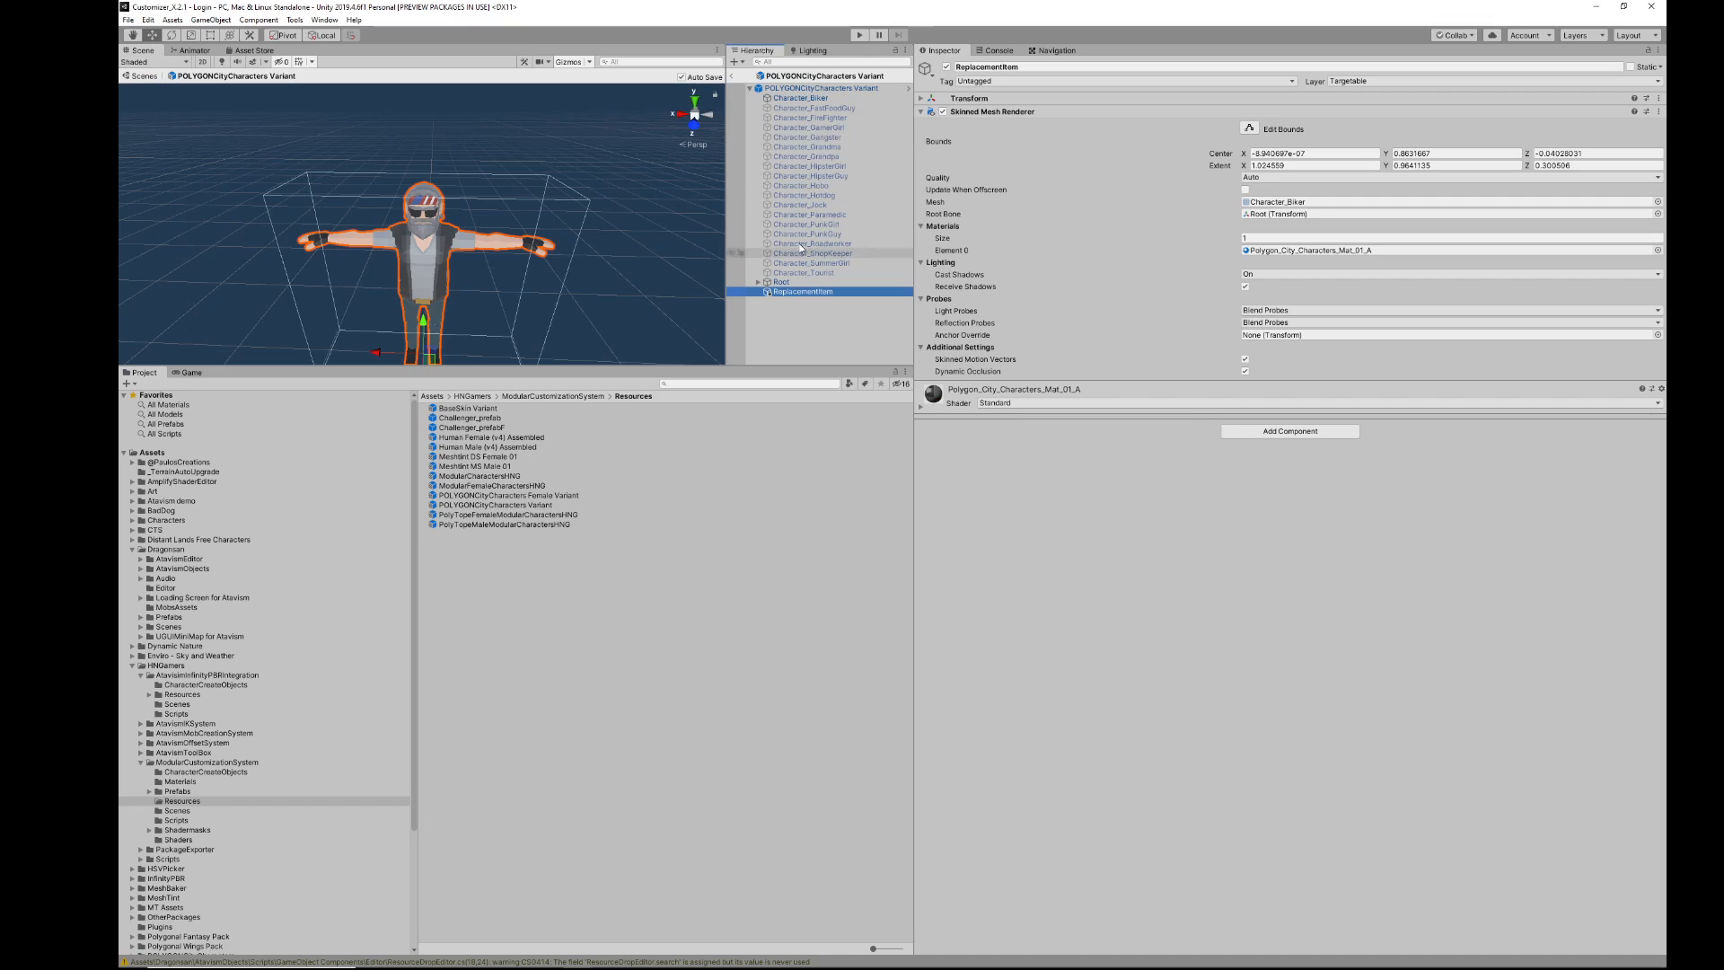
click(810, 106)
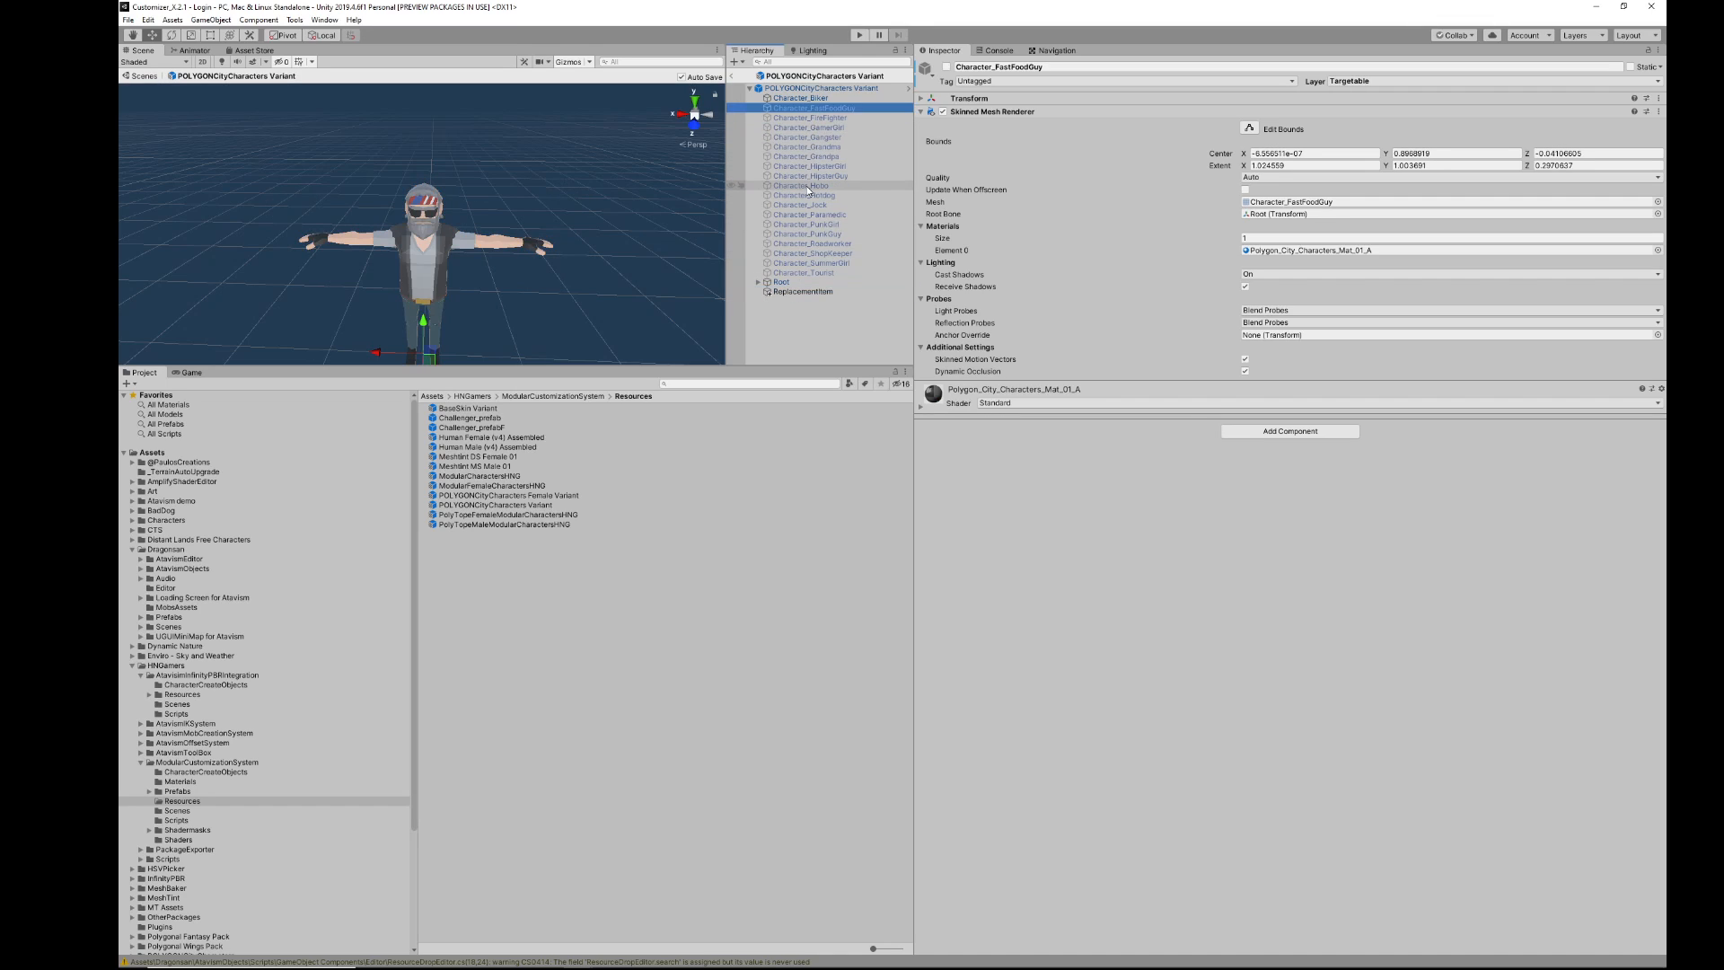
key(ctrl+d)
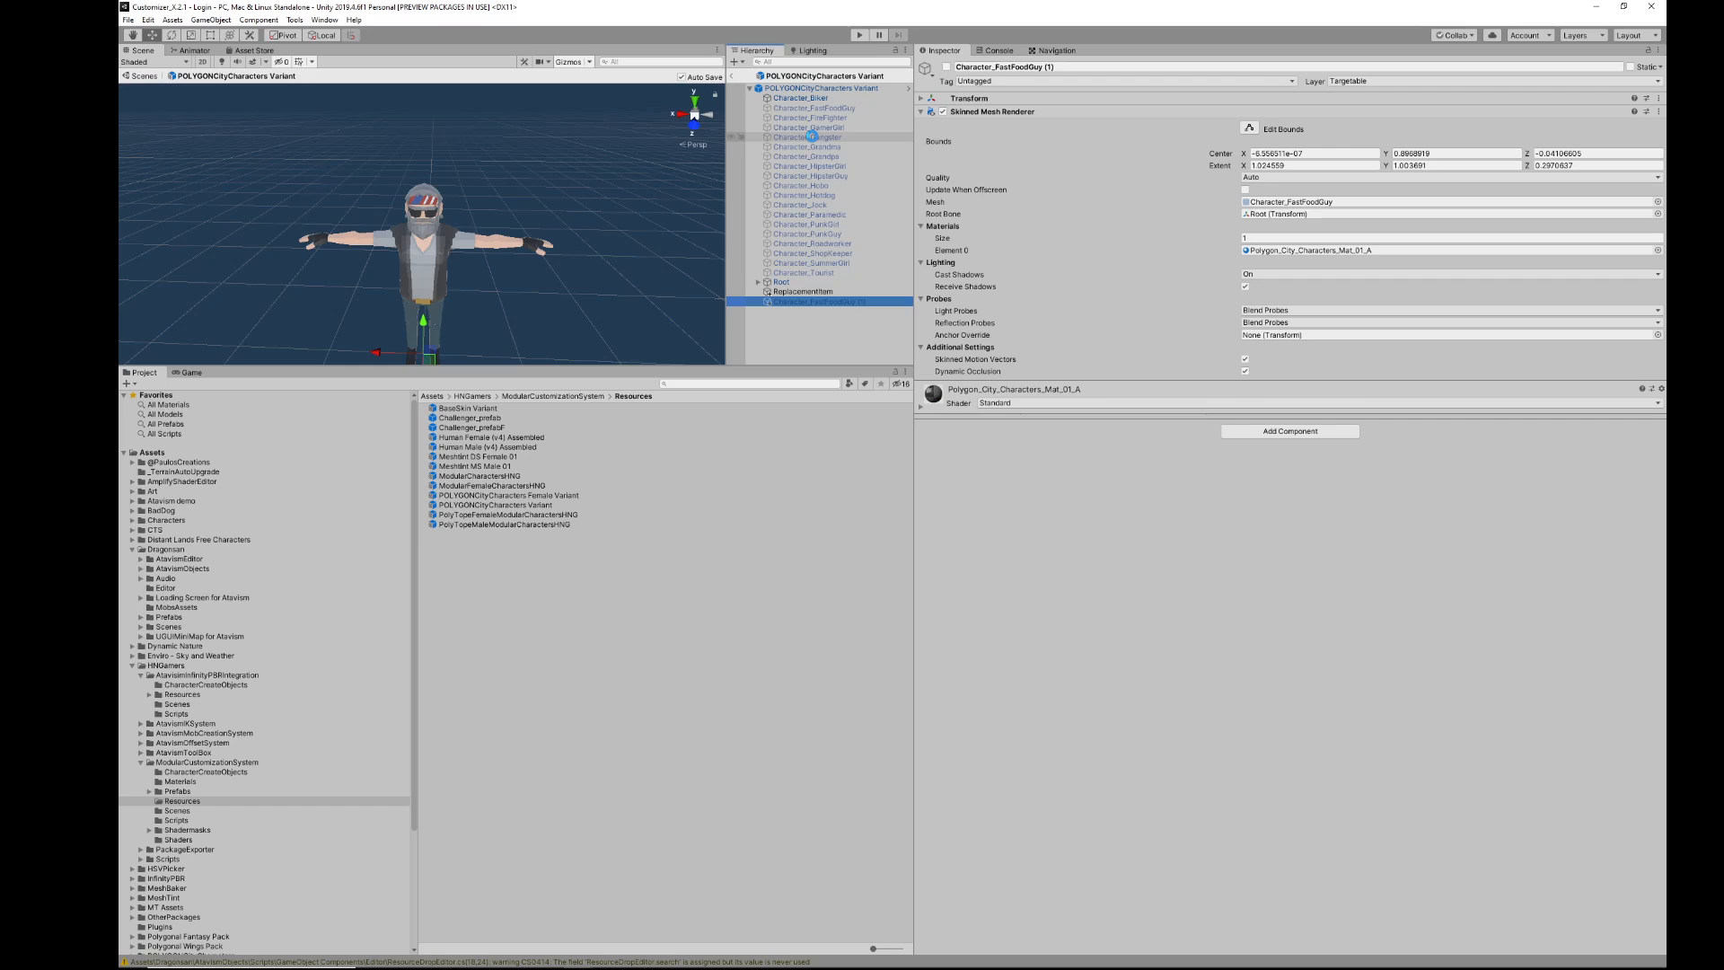
key(ctrl+z)
Step: Examine the Replacement Object, Body Mat and shader settings in the POLYGONCityCharacters Variant root's Modular Customization Manager
click(817, 88)
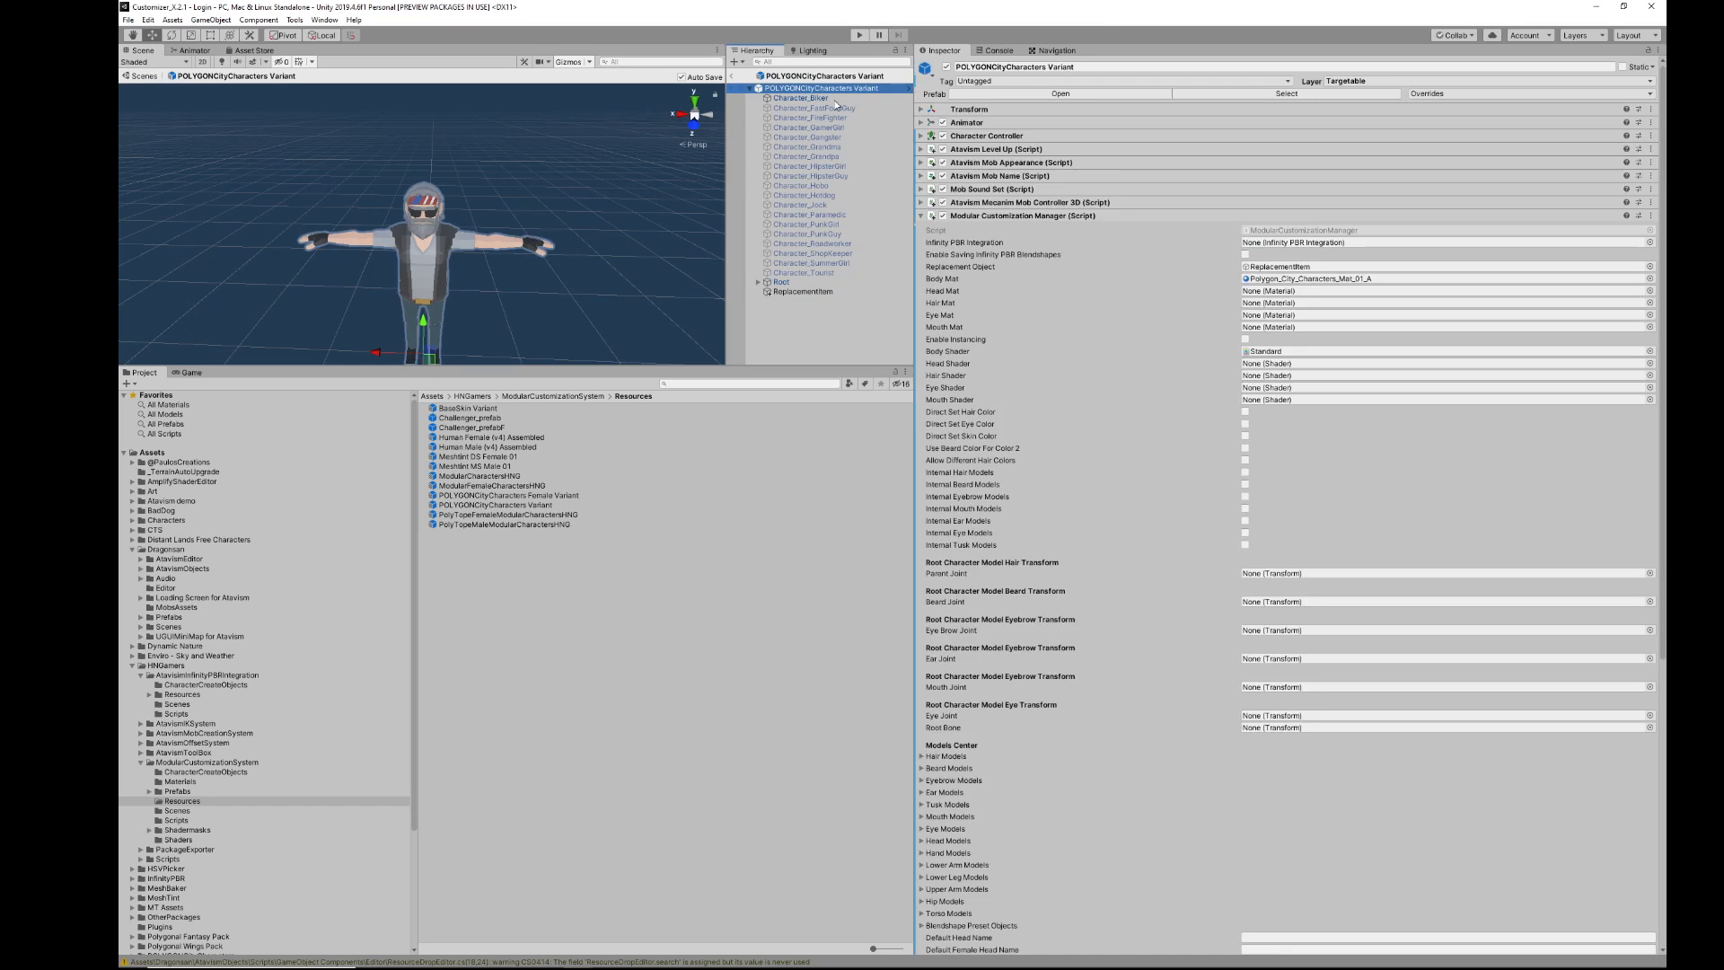
click(1284, 267)
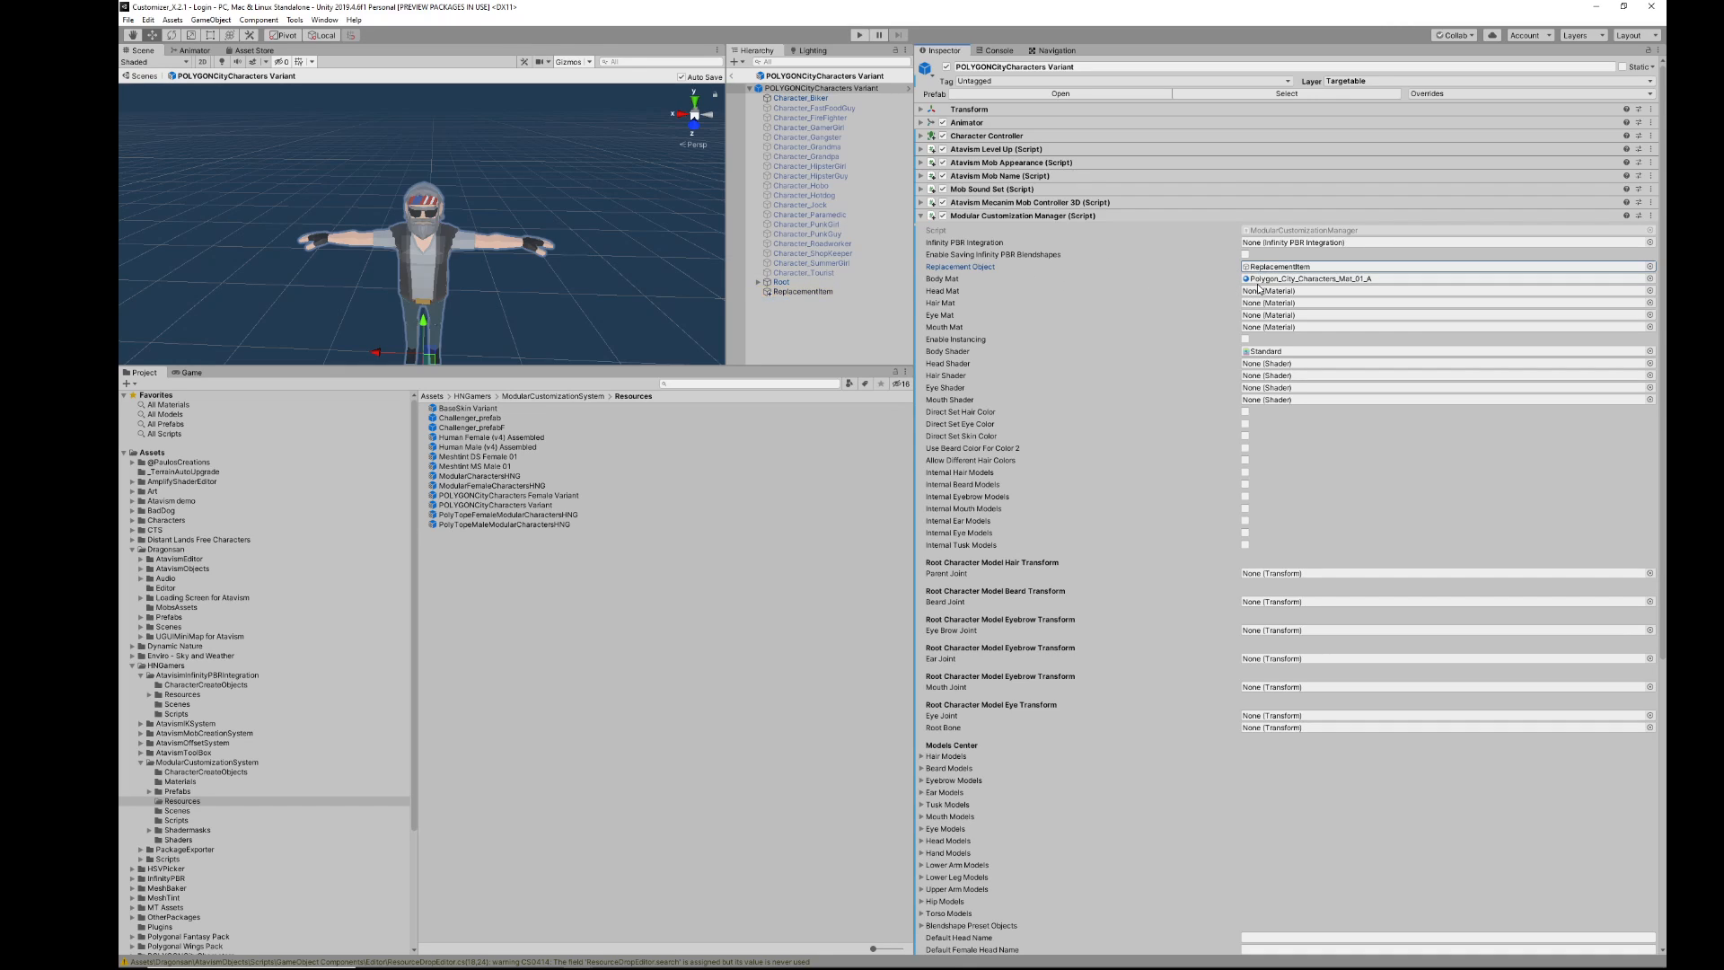
click(1279, 279)
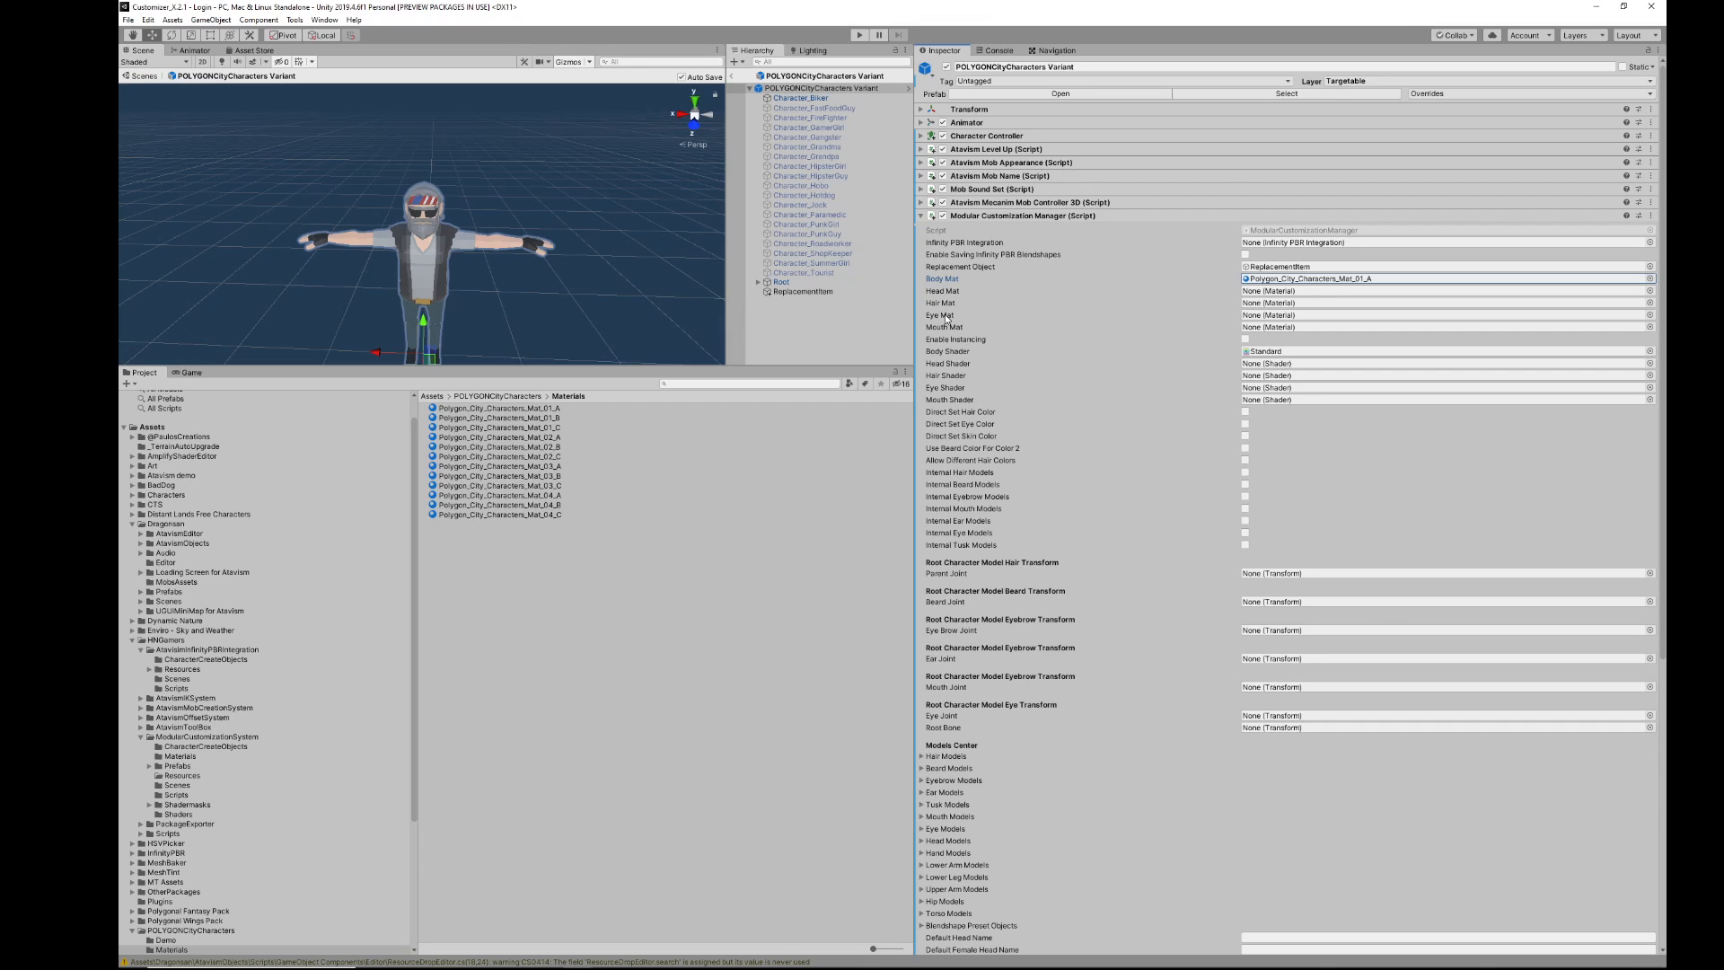
mouse_move(950, 334)
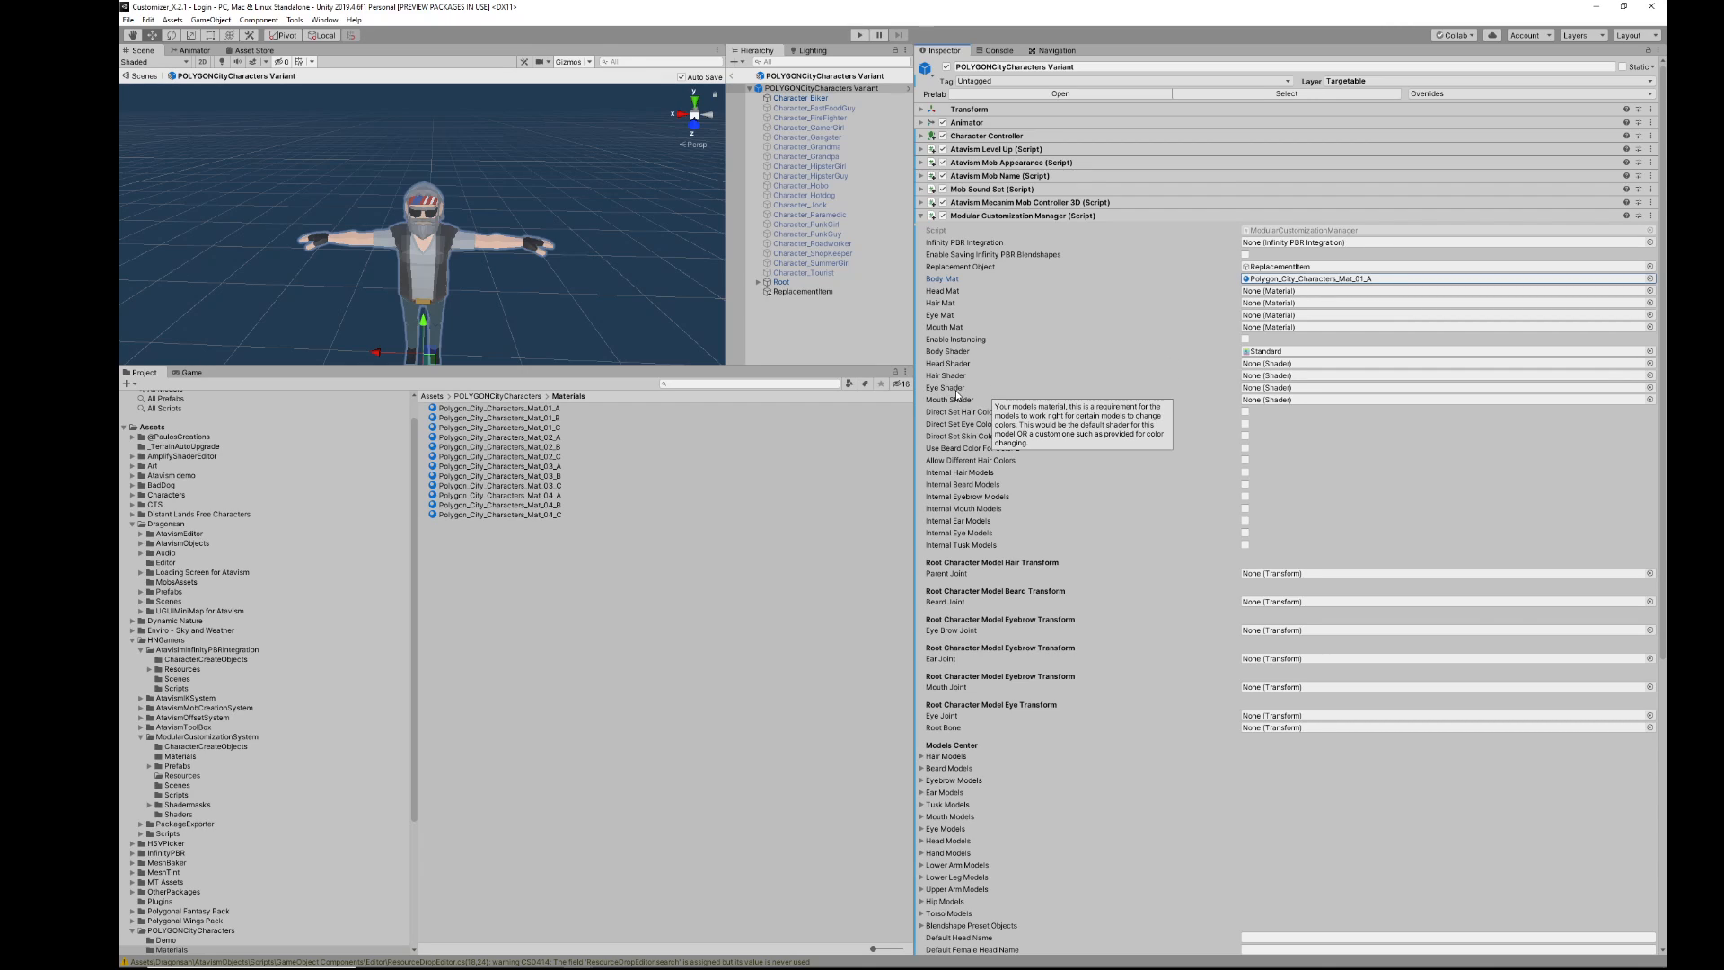
mouse_move(954, 404)
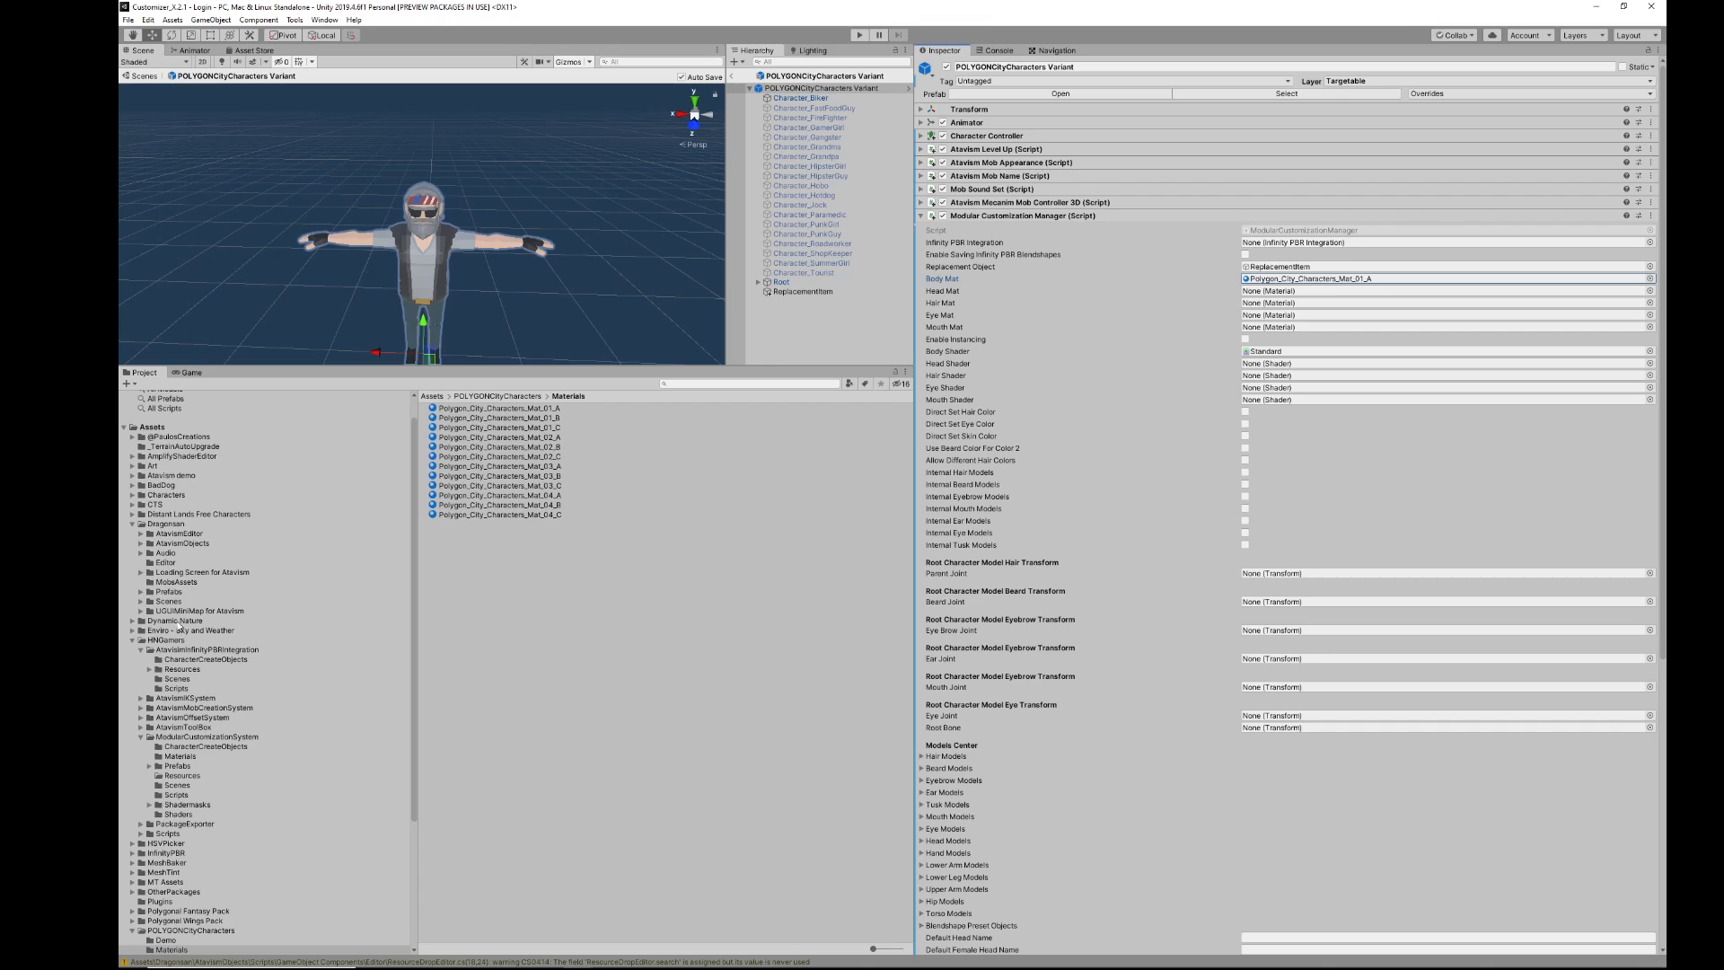
Step: View the ModularCustomizationSystem Materials folder and check the Body Mat description and Body Shader reference of POLYGONCityCharacters Variant
click(177, 758)
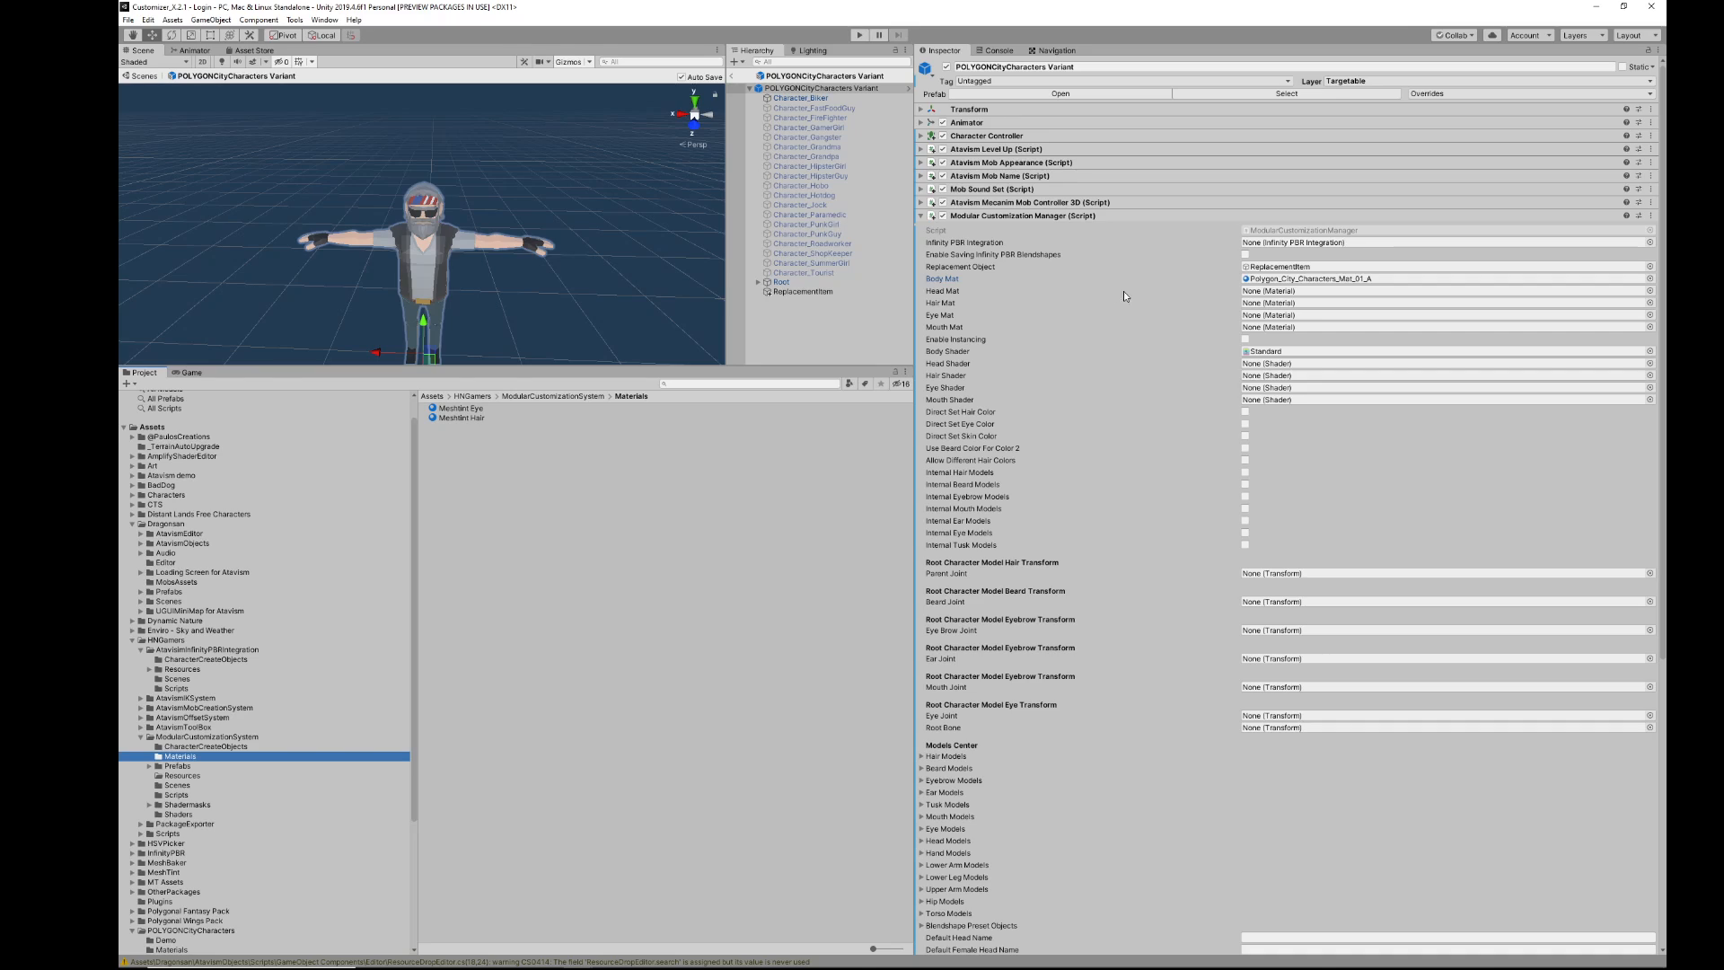
mouse_move(1139, 295)
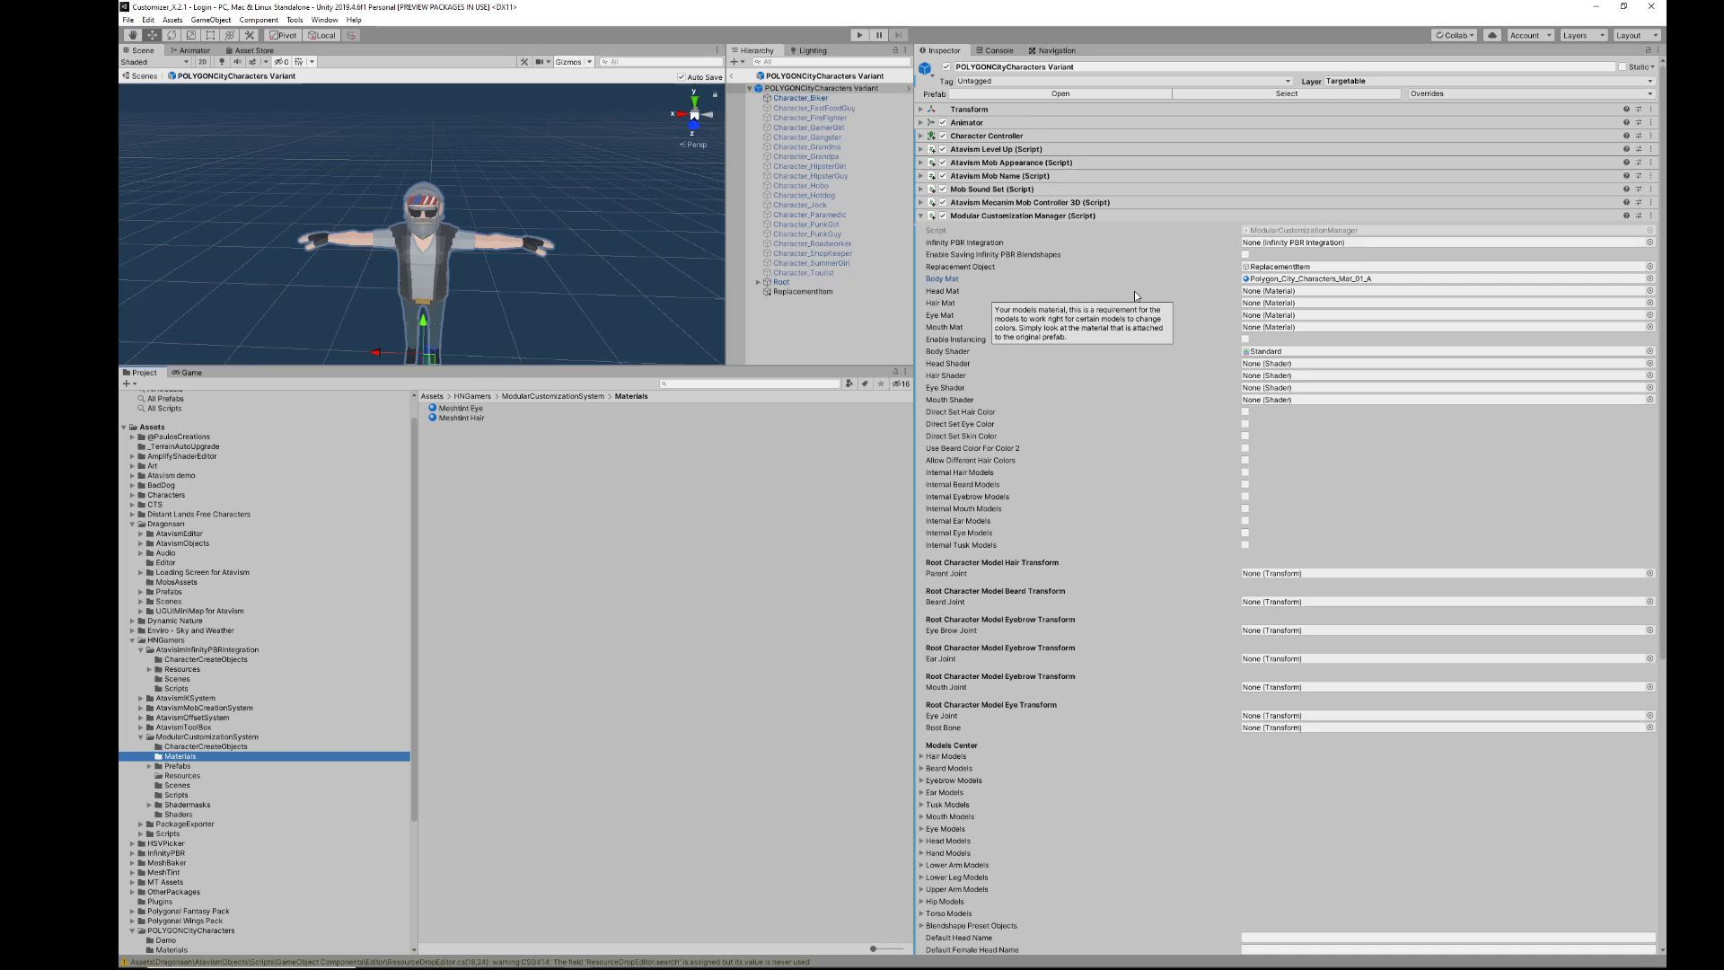
mouse_move(981, 339)
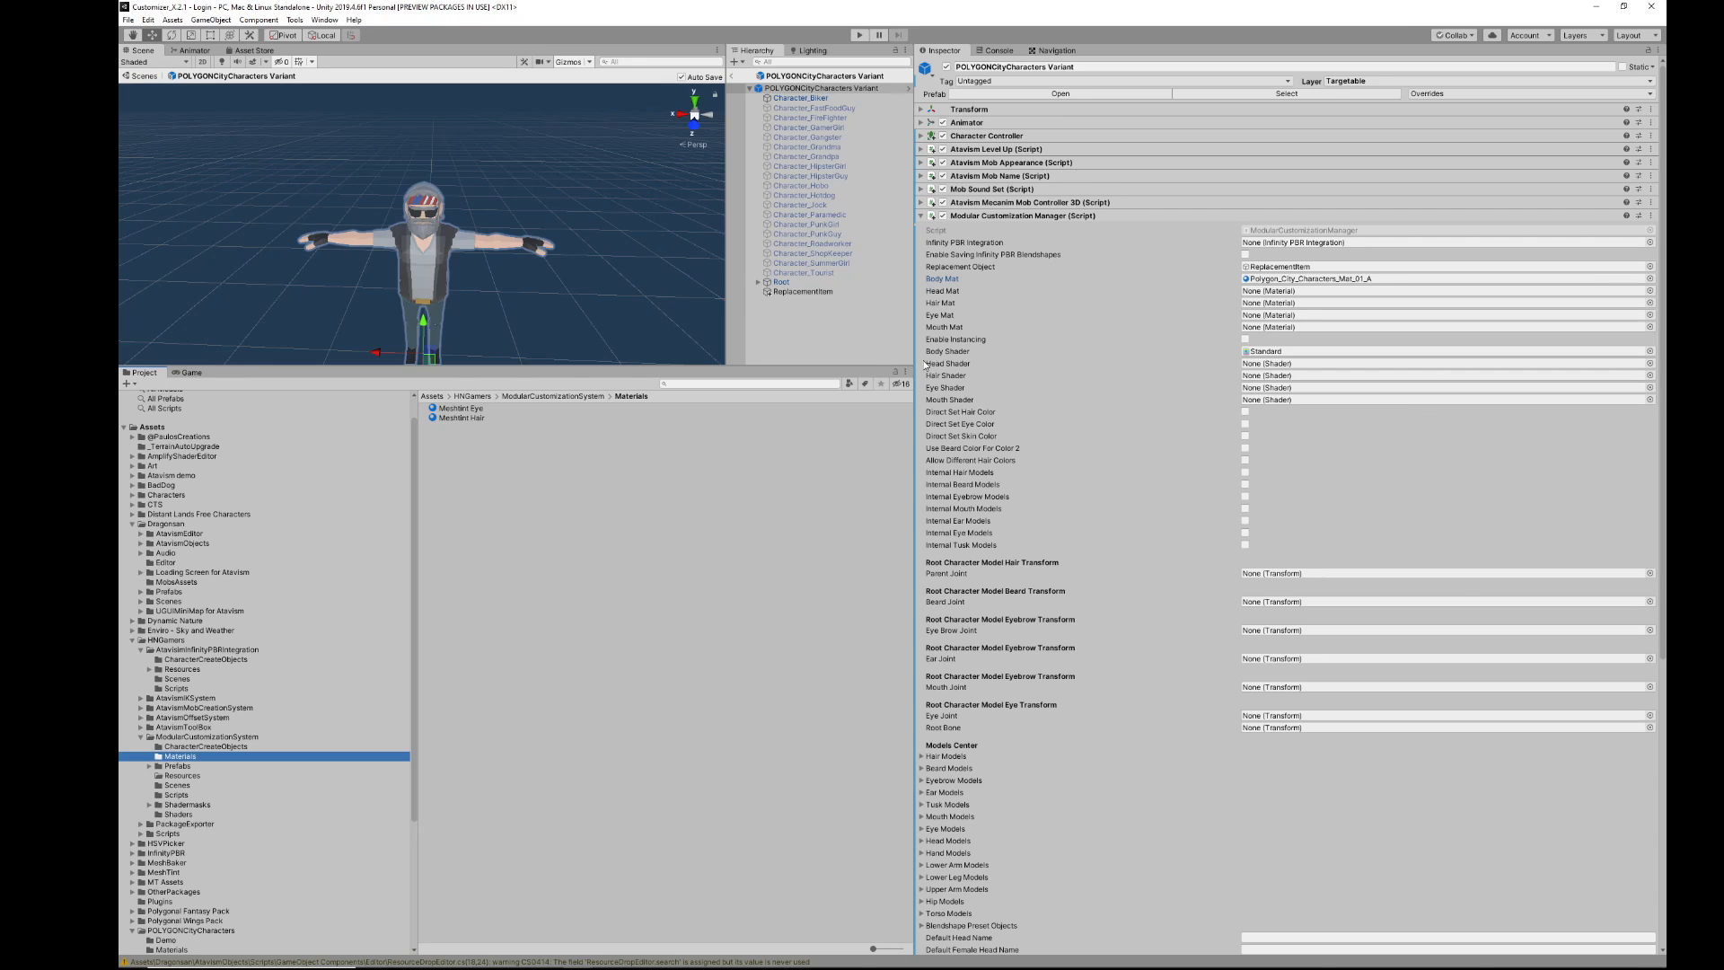
click(1271, 353)
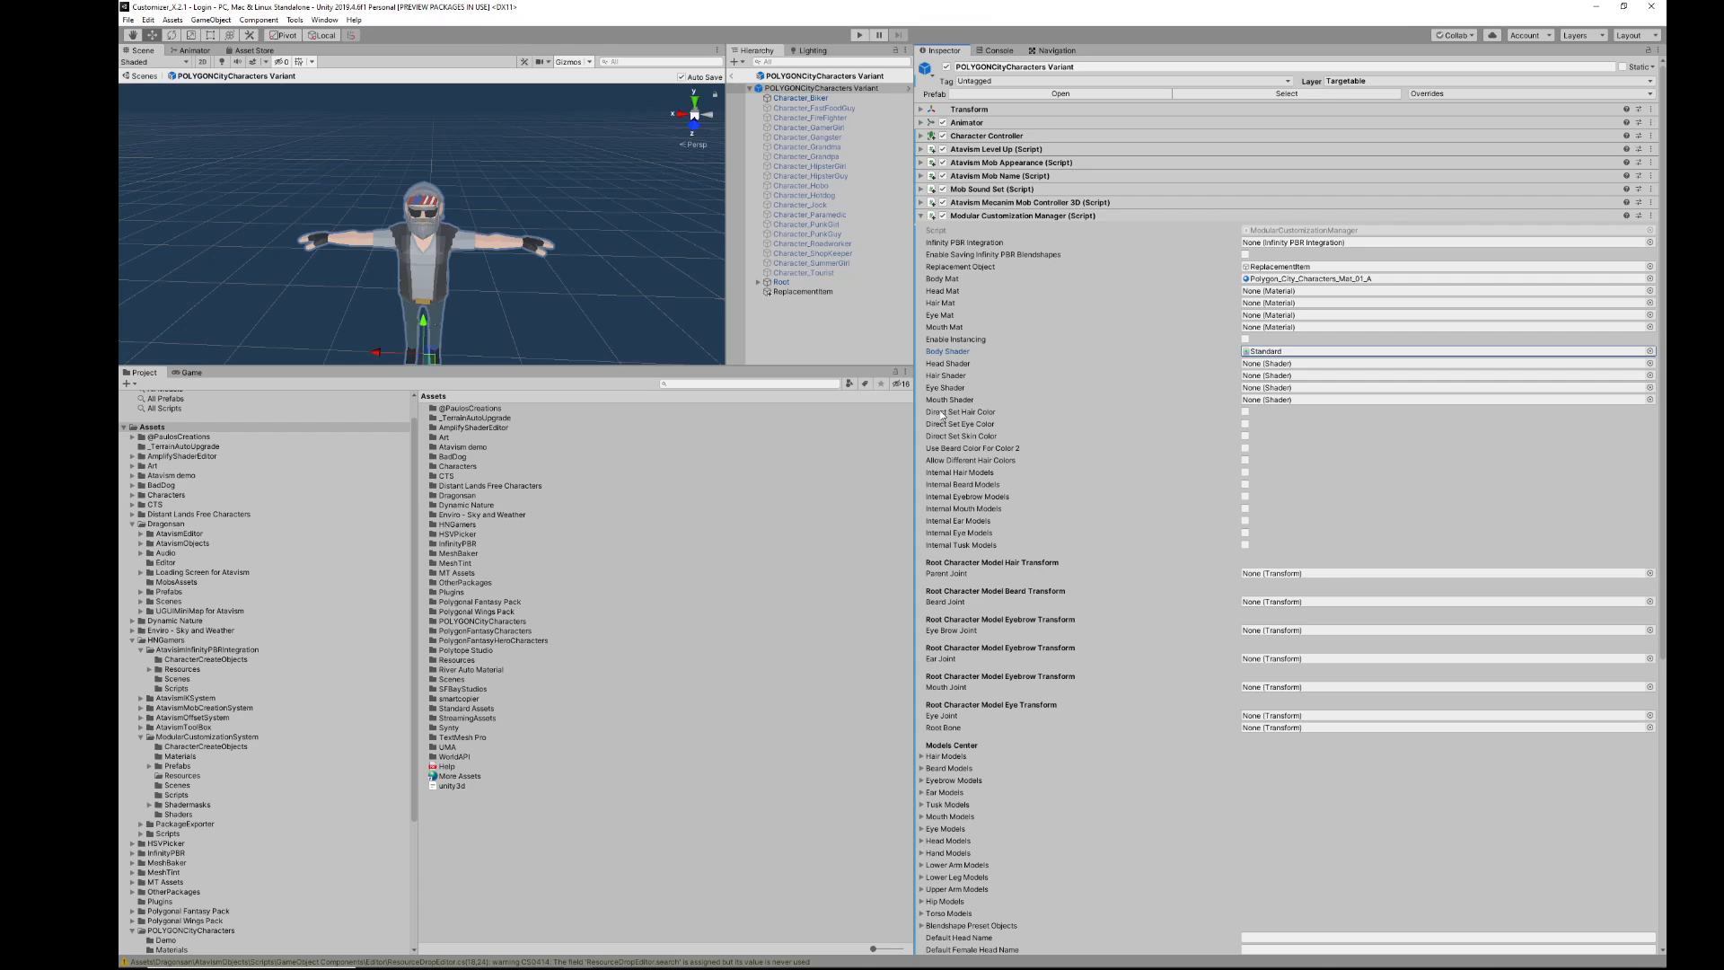
mouse_move(945, 426)
click(1283, 353)
Step: Open the ModularCharactersHNG prefab from the ModularCustomizationSystem Resources folder and locate its Body Shader asset in the project
click(151, 737)
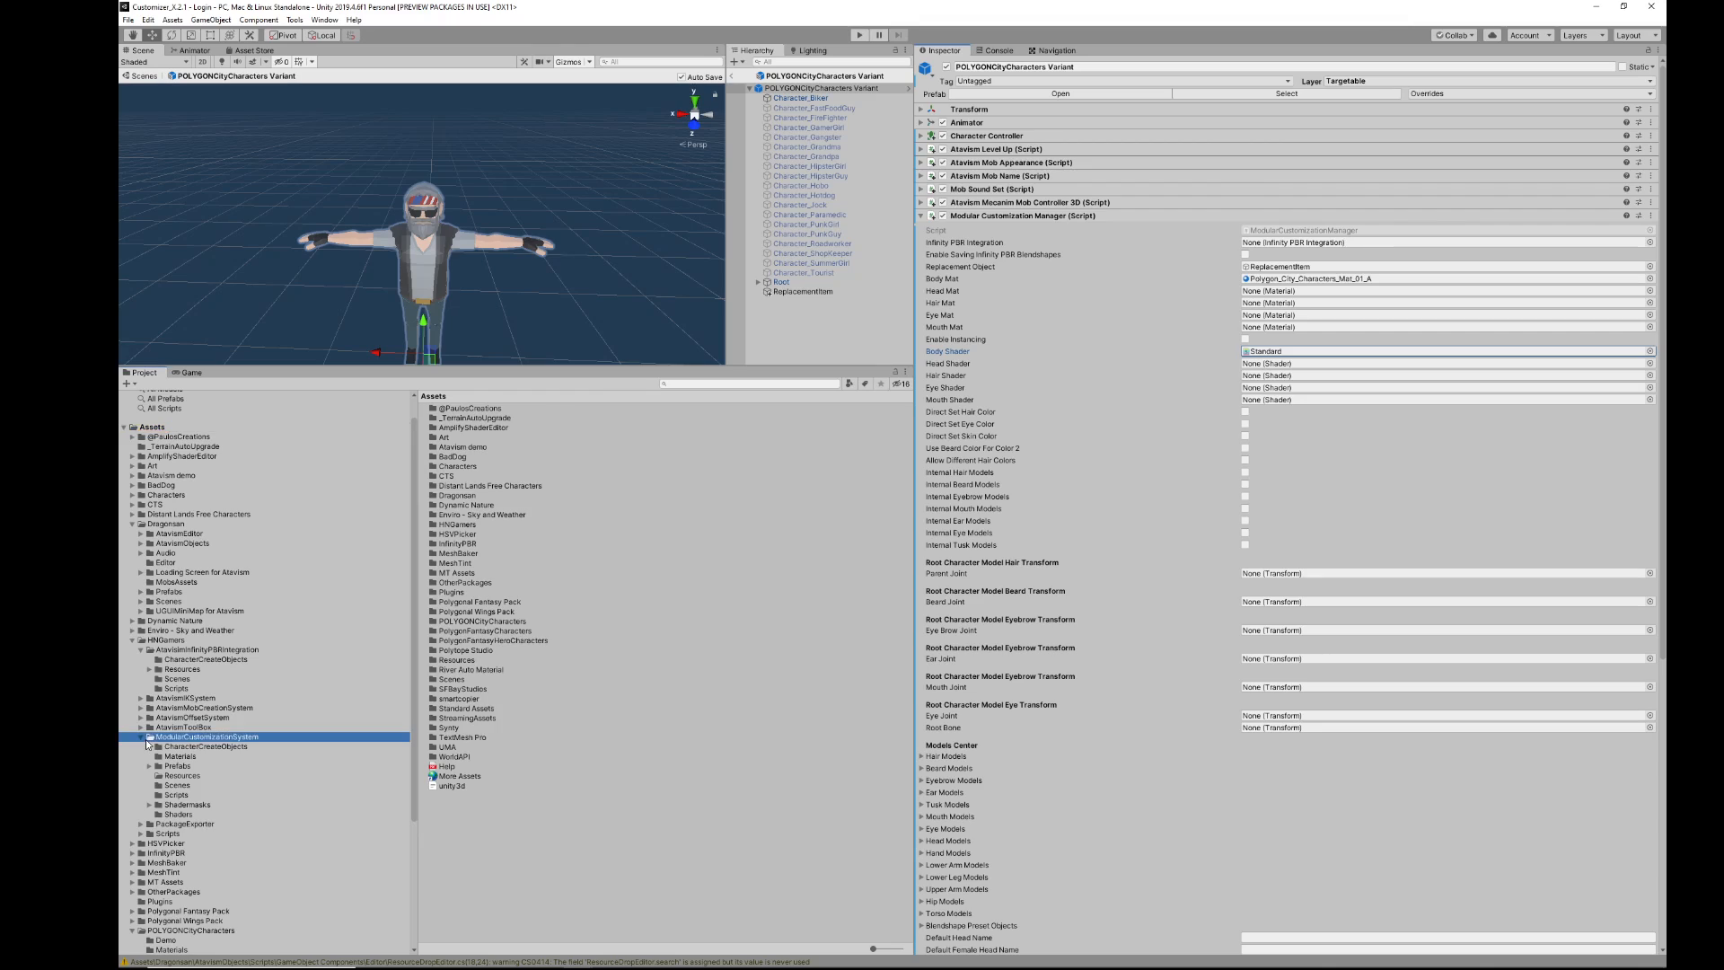
click(182, 776)
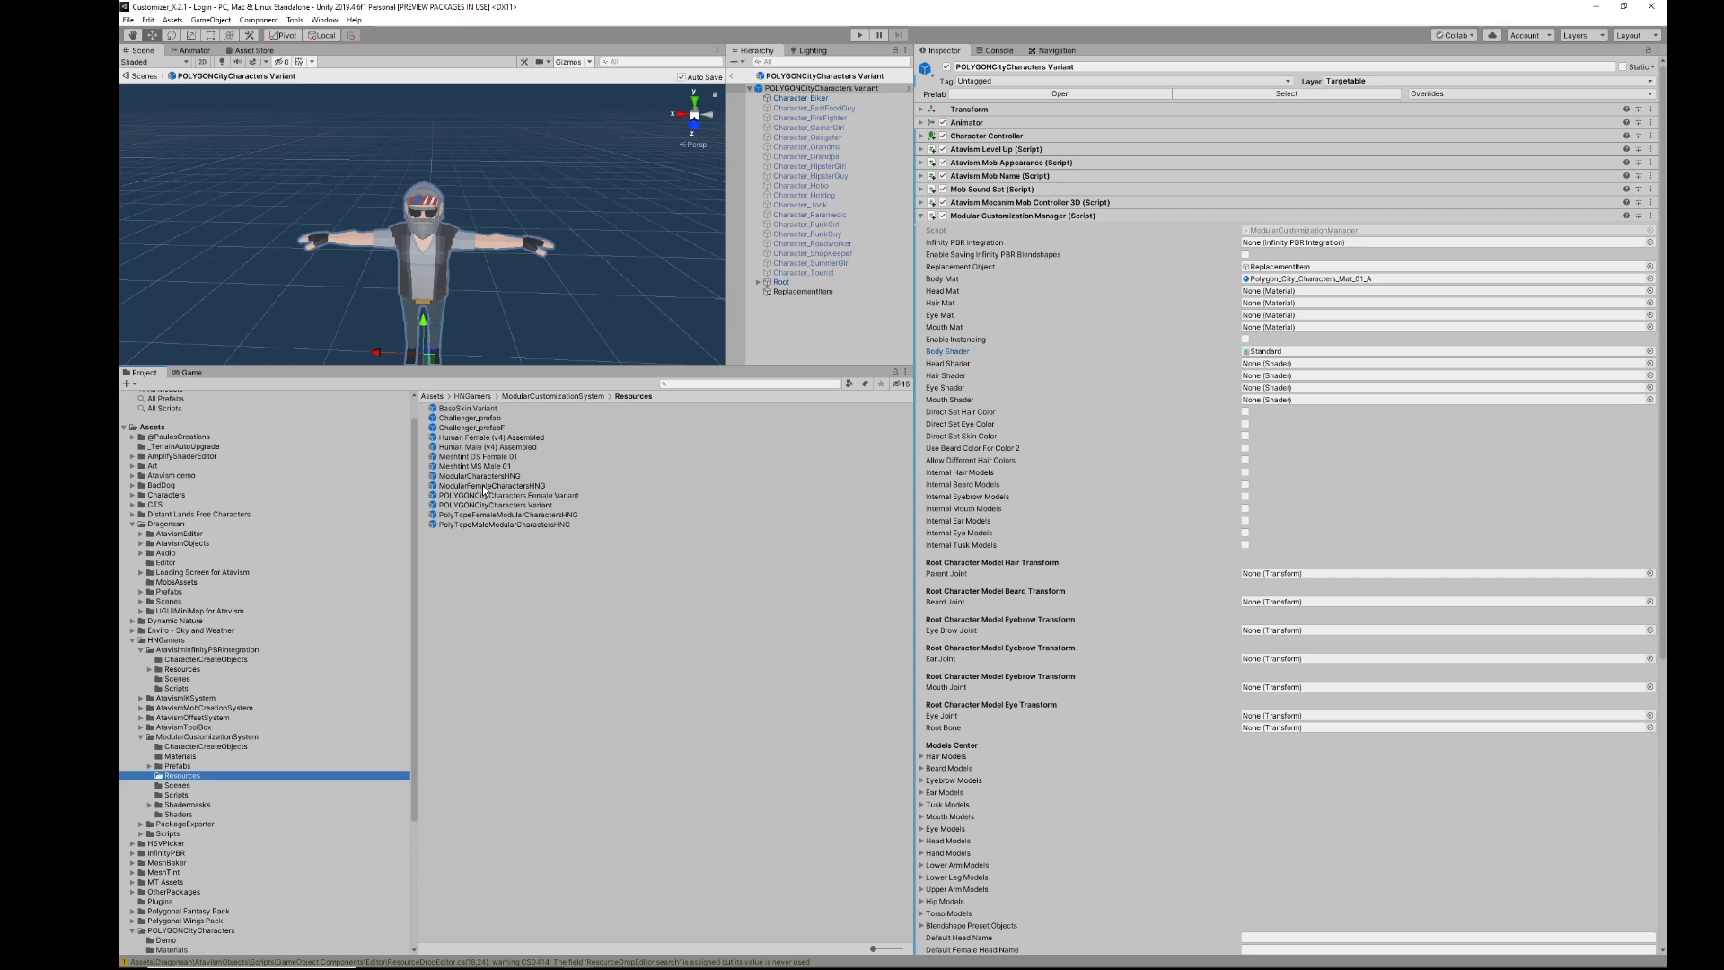
double_click(479, 477)
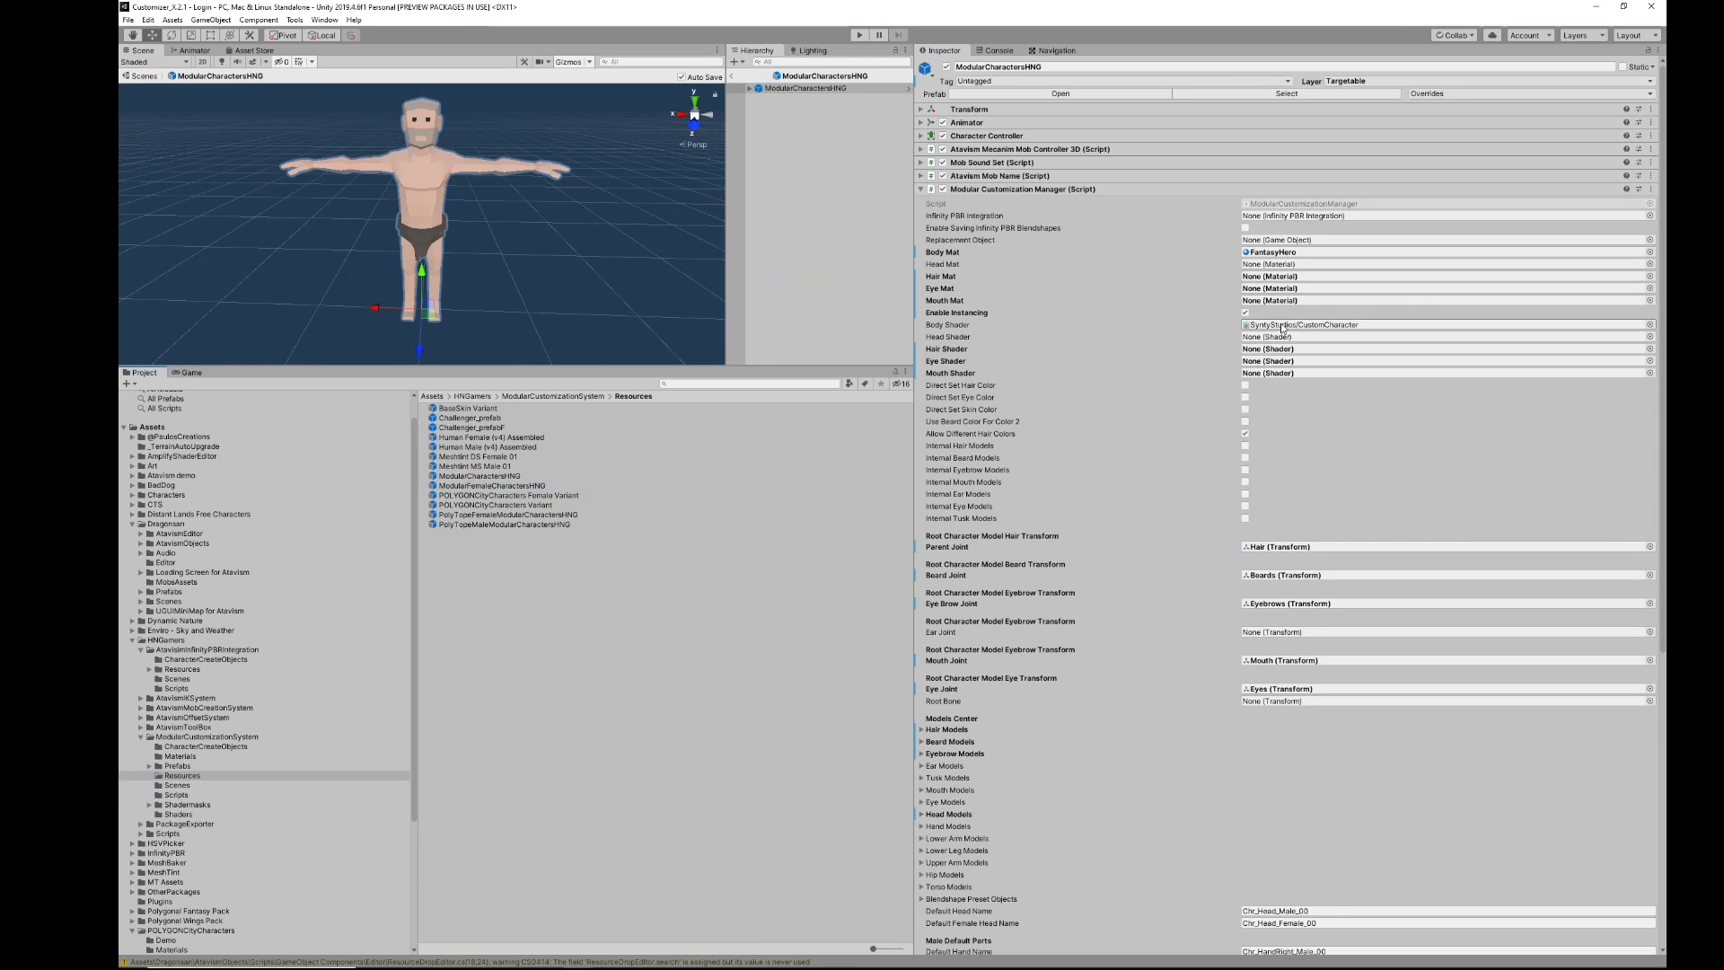
click(1284, 325)
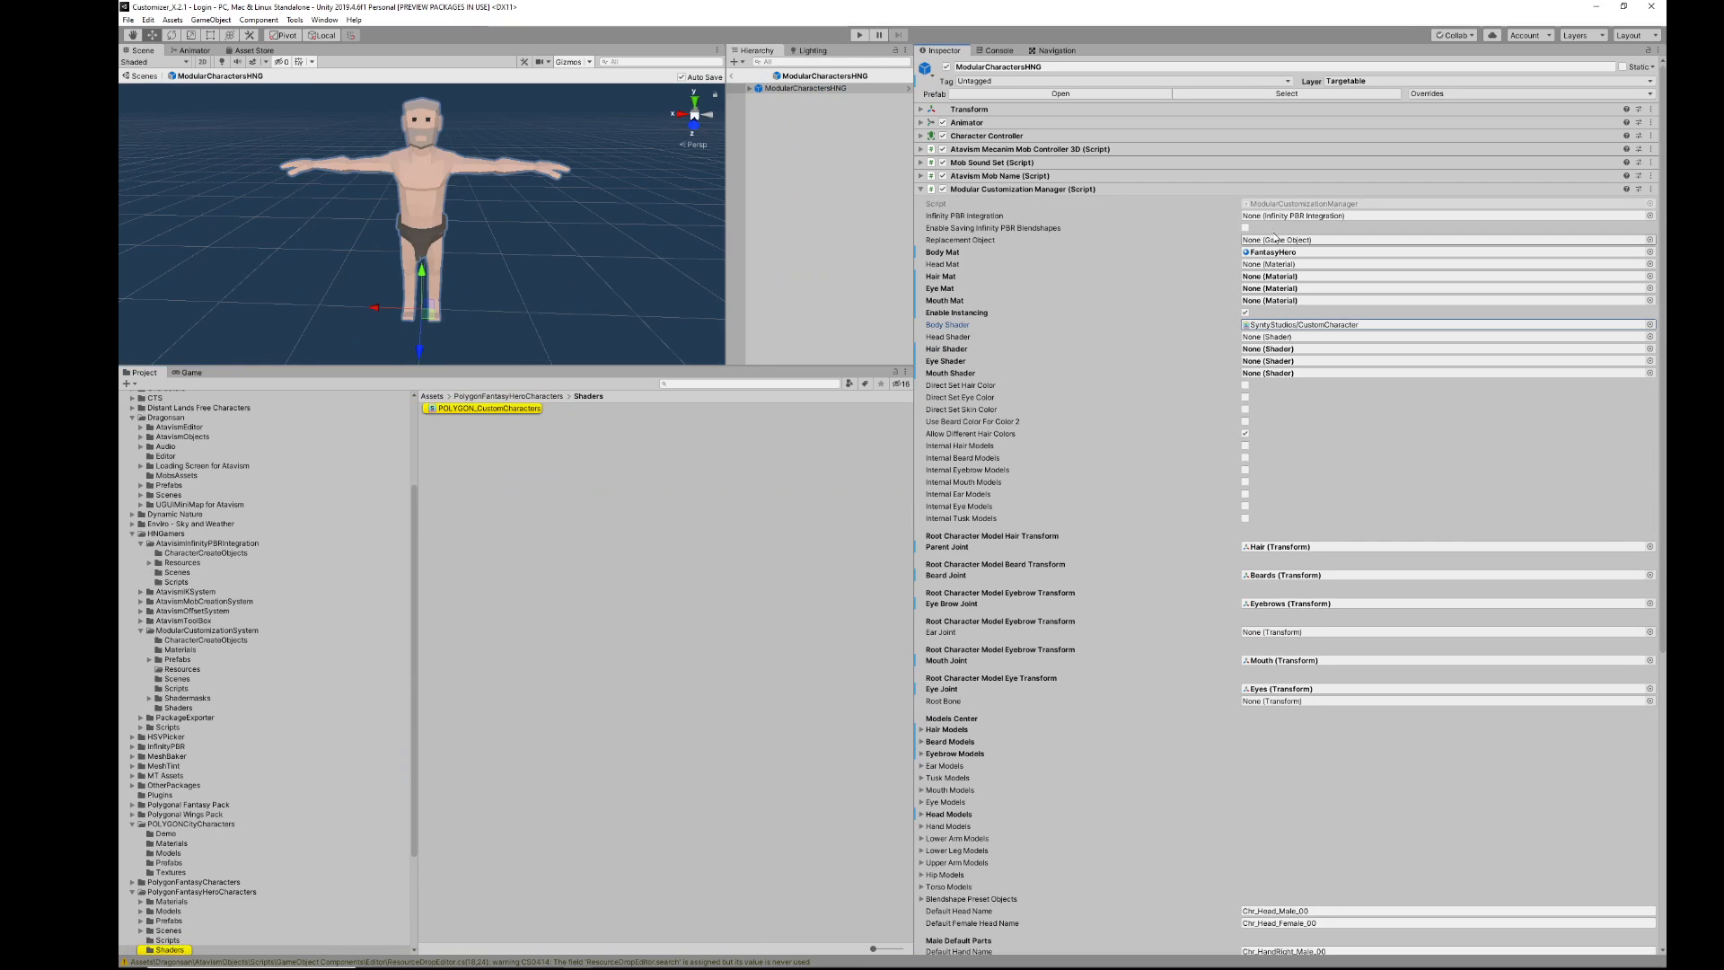
click(1316, 325)
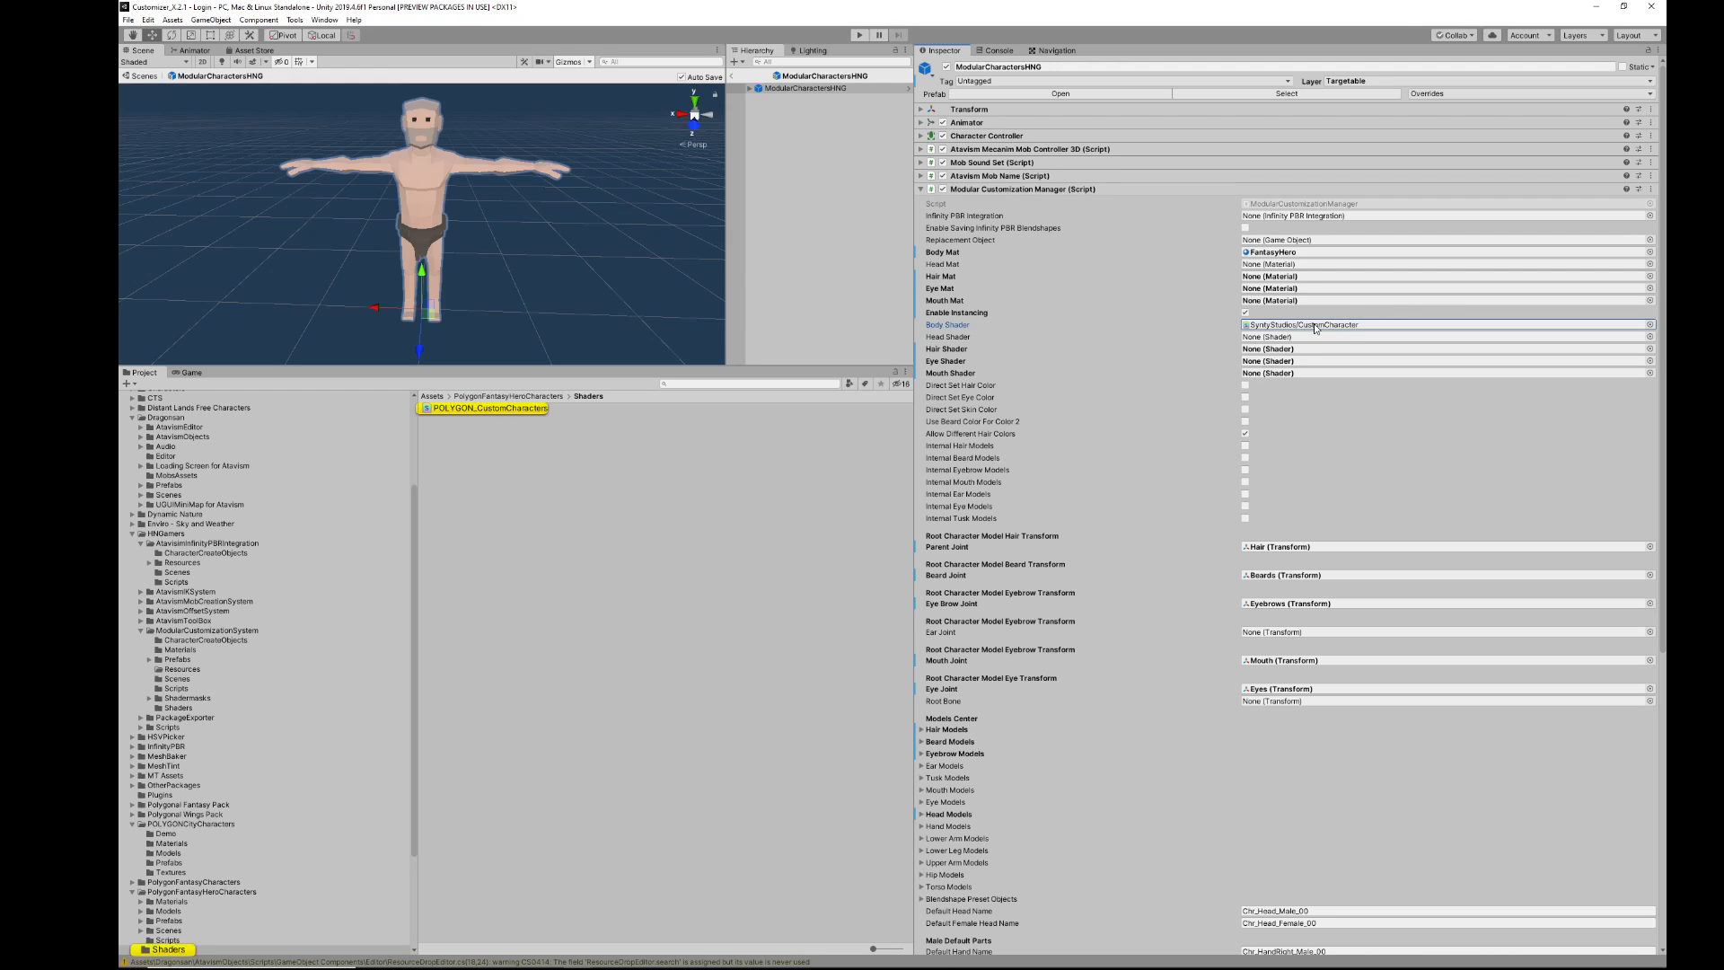
Step: Open the BaseSkin Variant prefab from the ModularCustomizationSystem Resources folder for editing
click(178, 632)
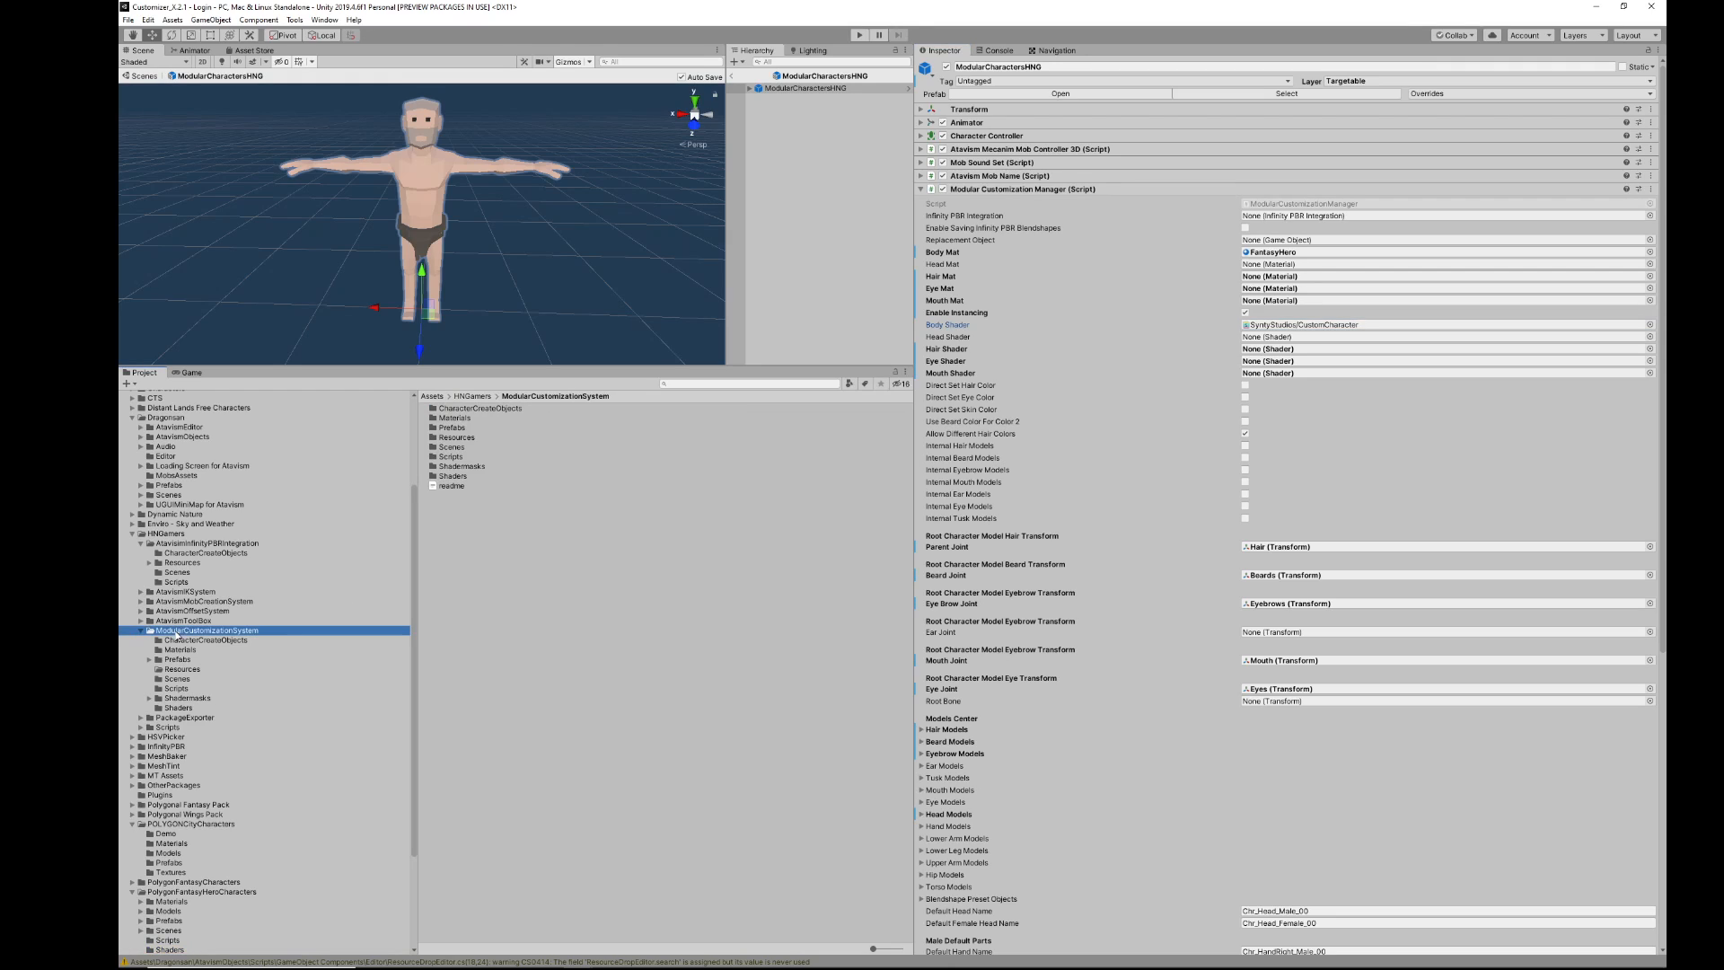
click(178, 689)
click(182, 669)
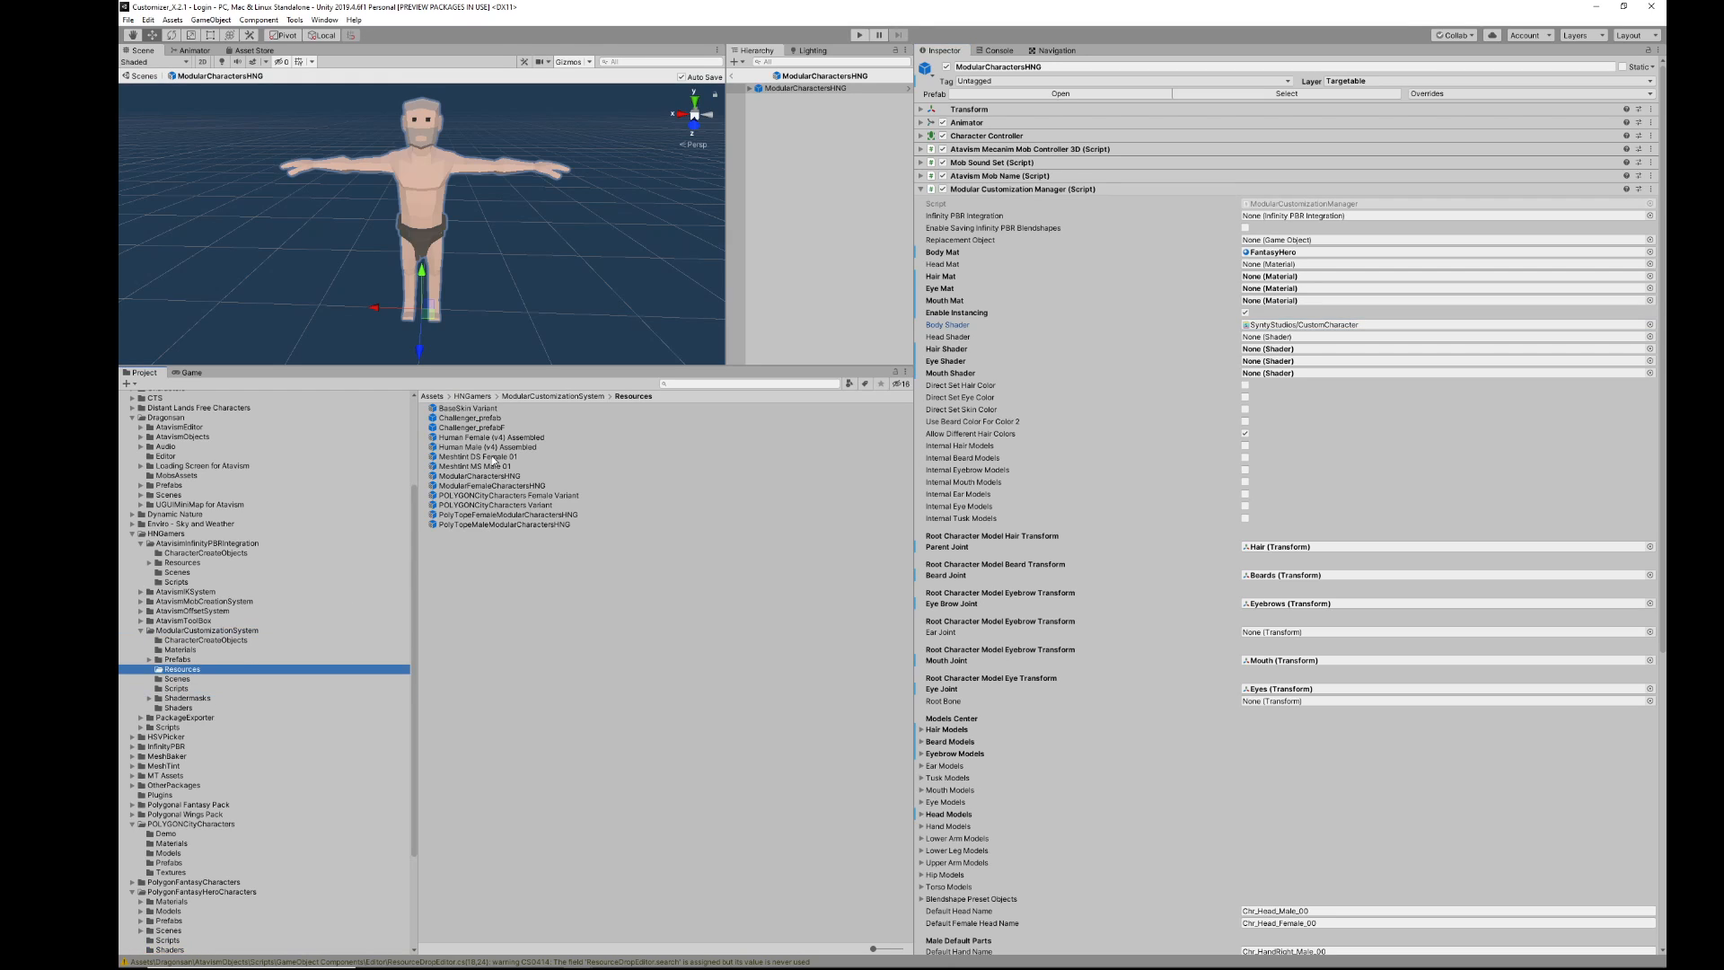
click(468, 408)
double_click(471, 409)
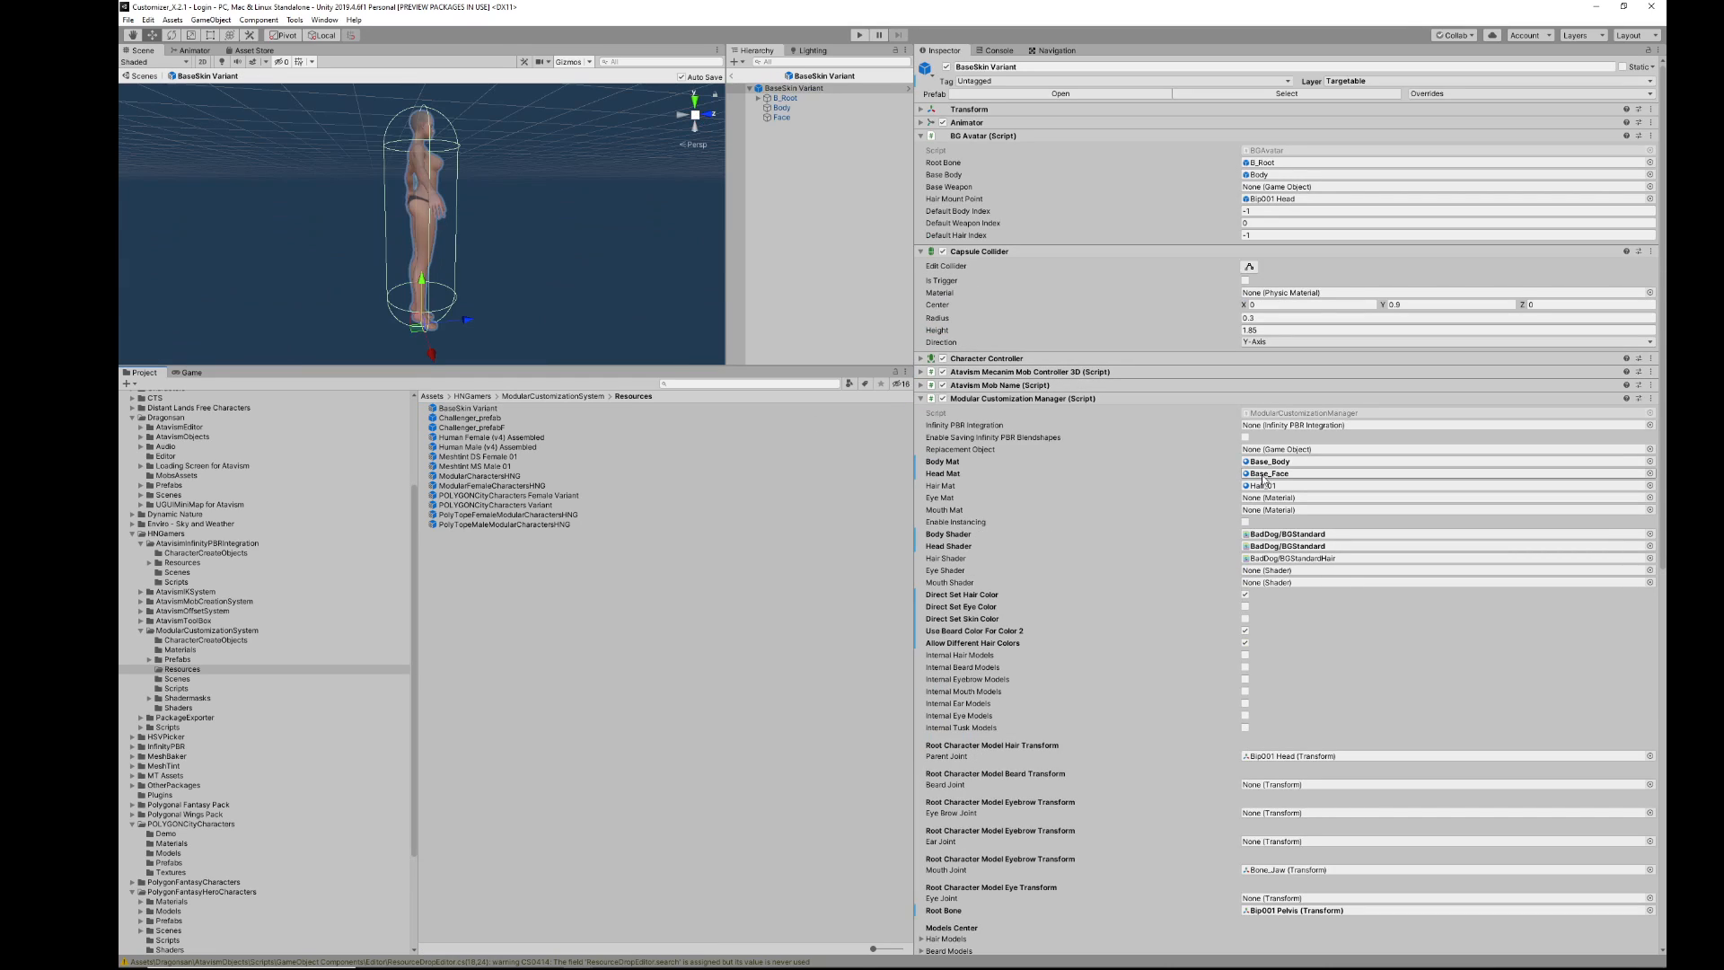
Step: Locate the project assets behind BaseSkin Variant's body, head and hair shaders and its body and hair materials
click(1284, 533)
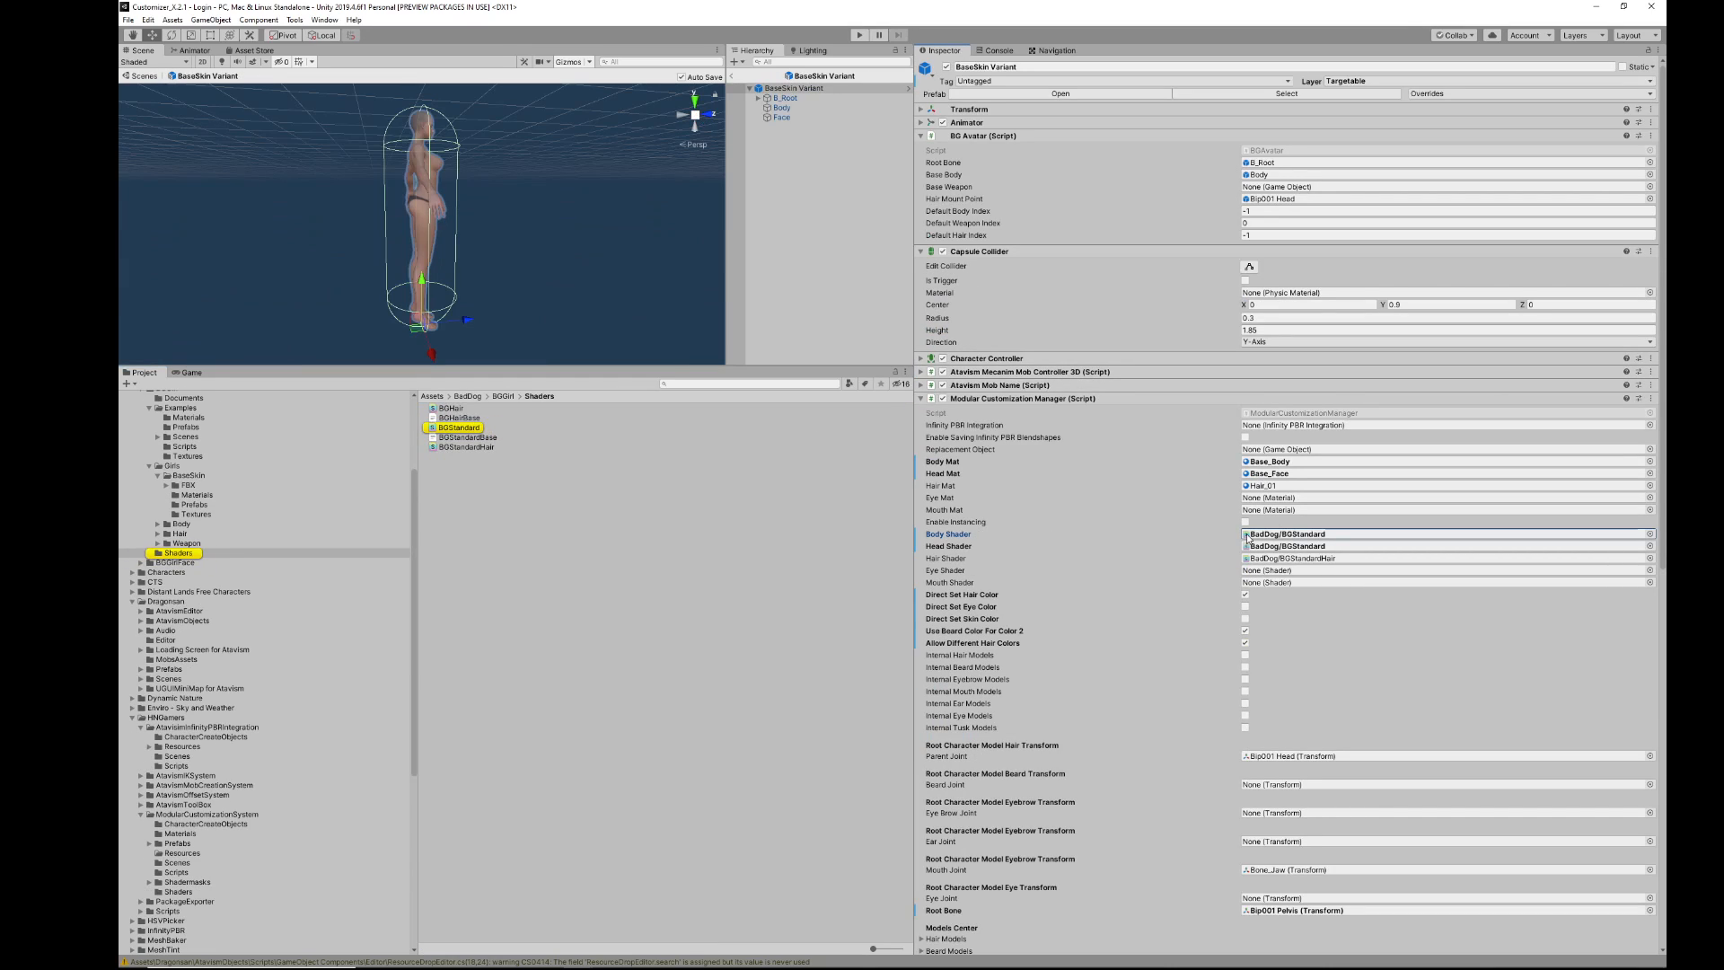
click(1304, 546)
click(1298, 558)
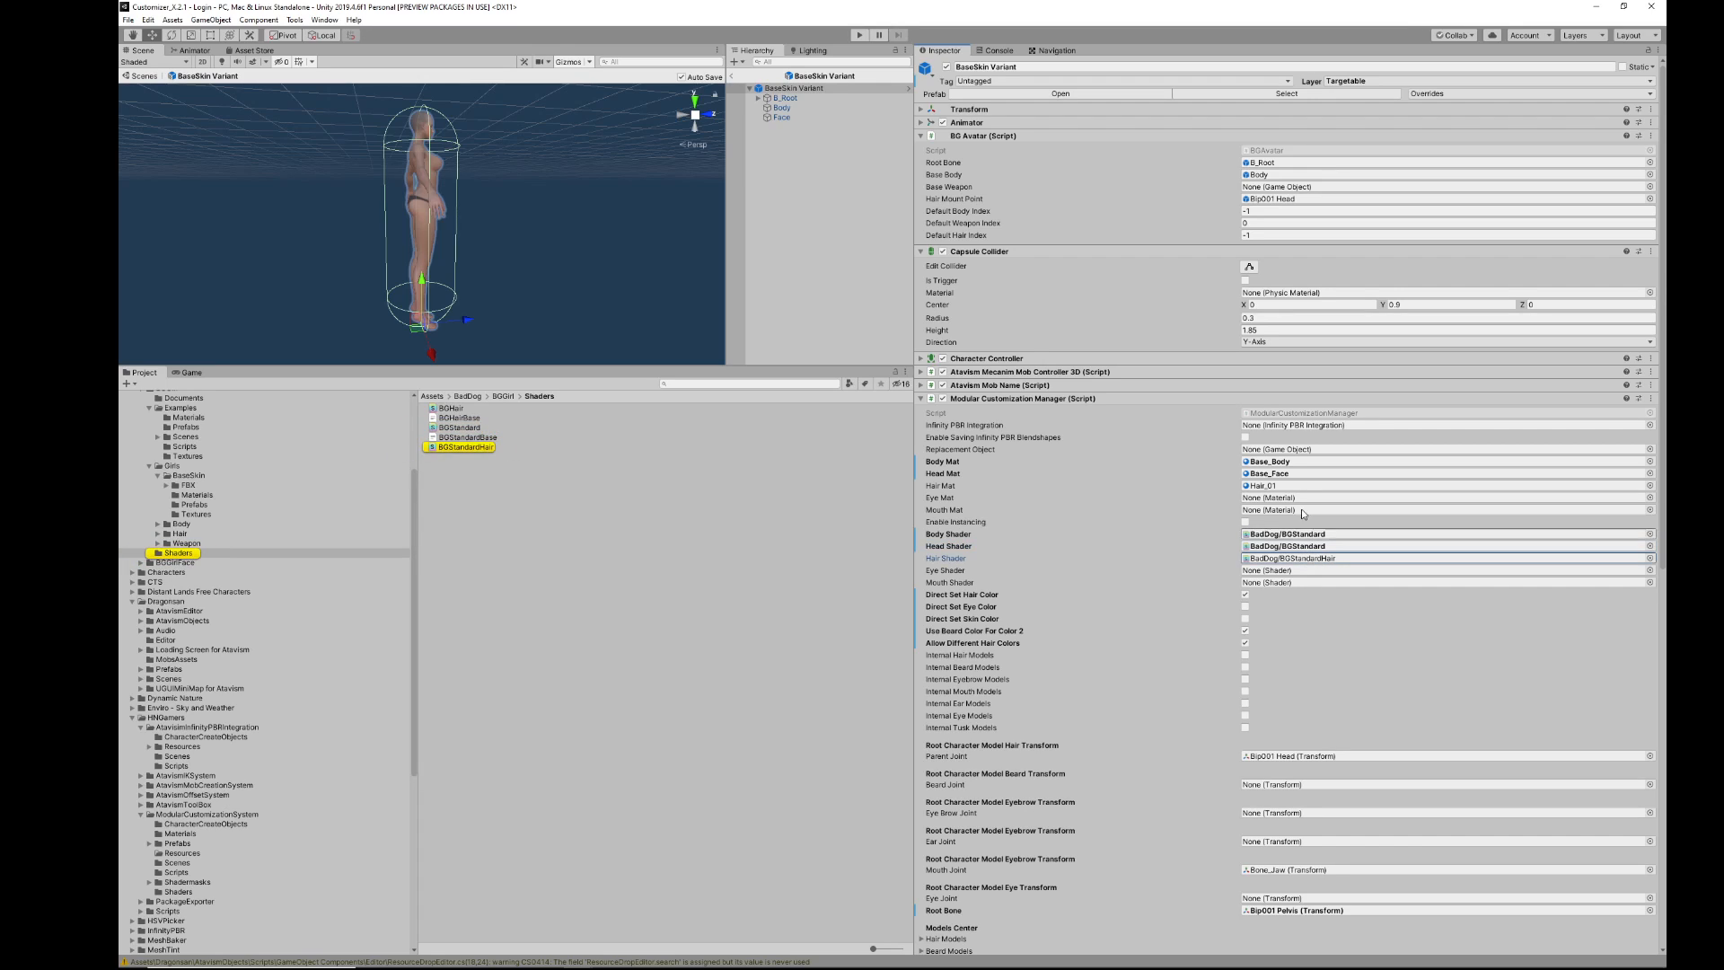
click(1286, 463)
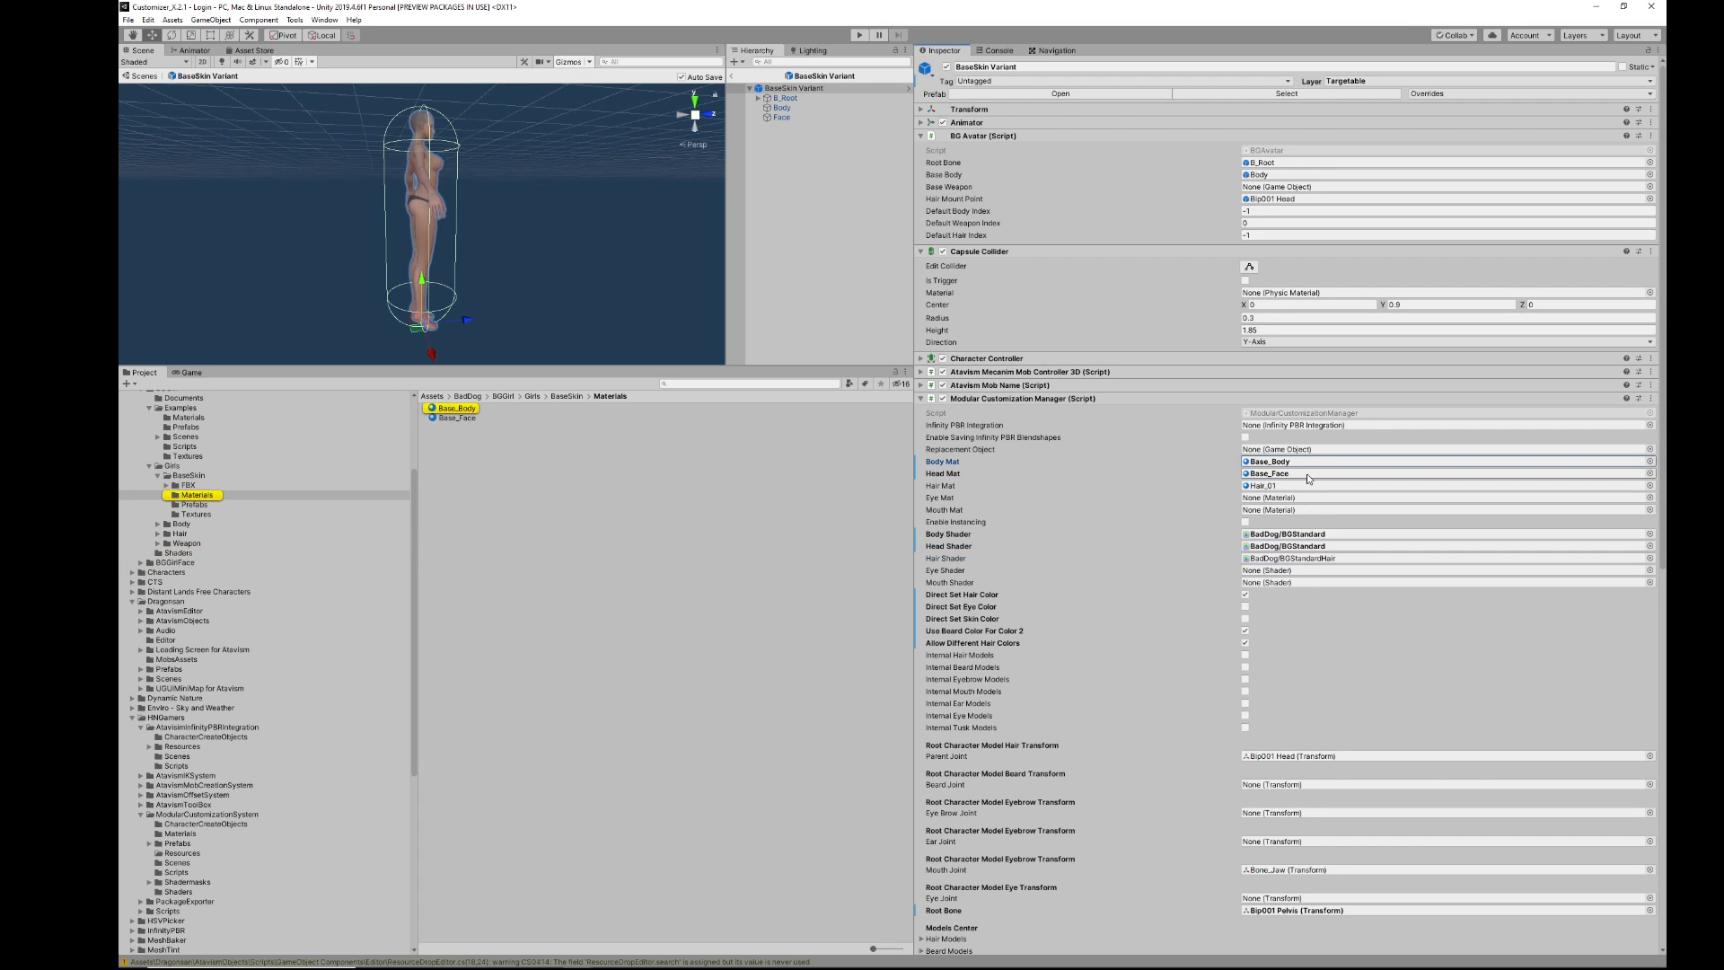
click(1274, 485)
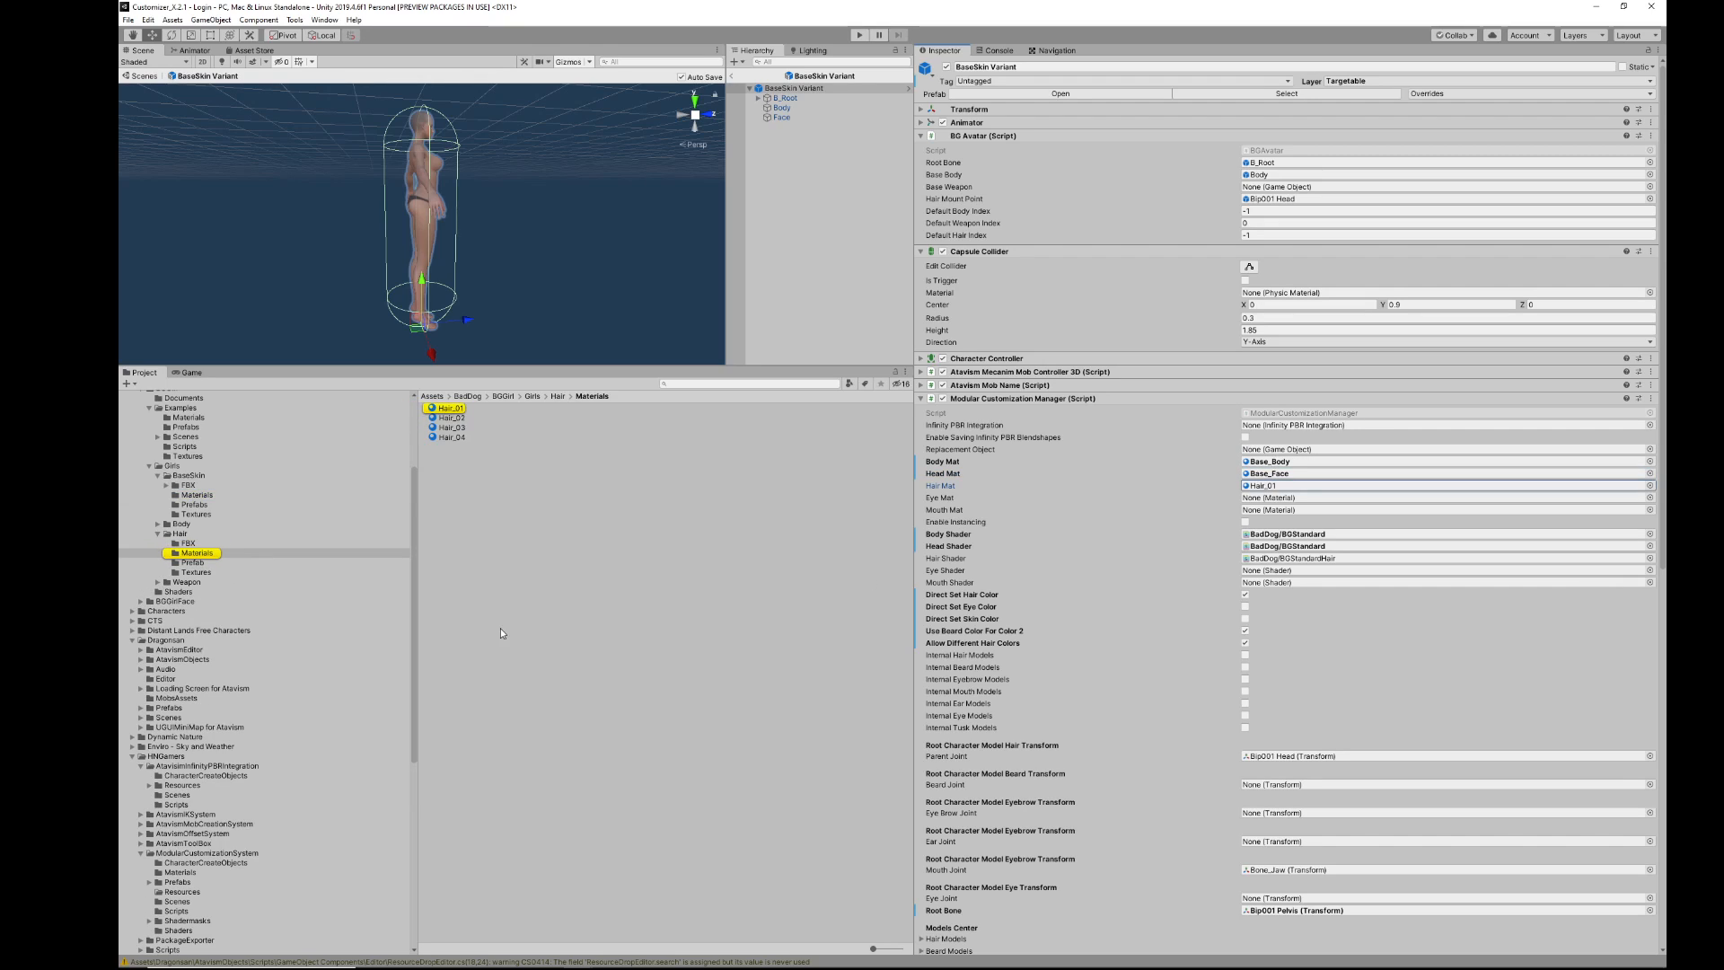
Step: Return to the Resources folder of ModularCustomizationSystem under HNGamers
scroll(251, 555, up, 4)
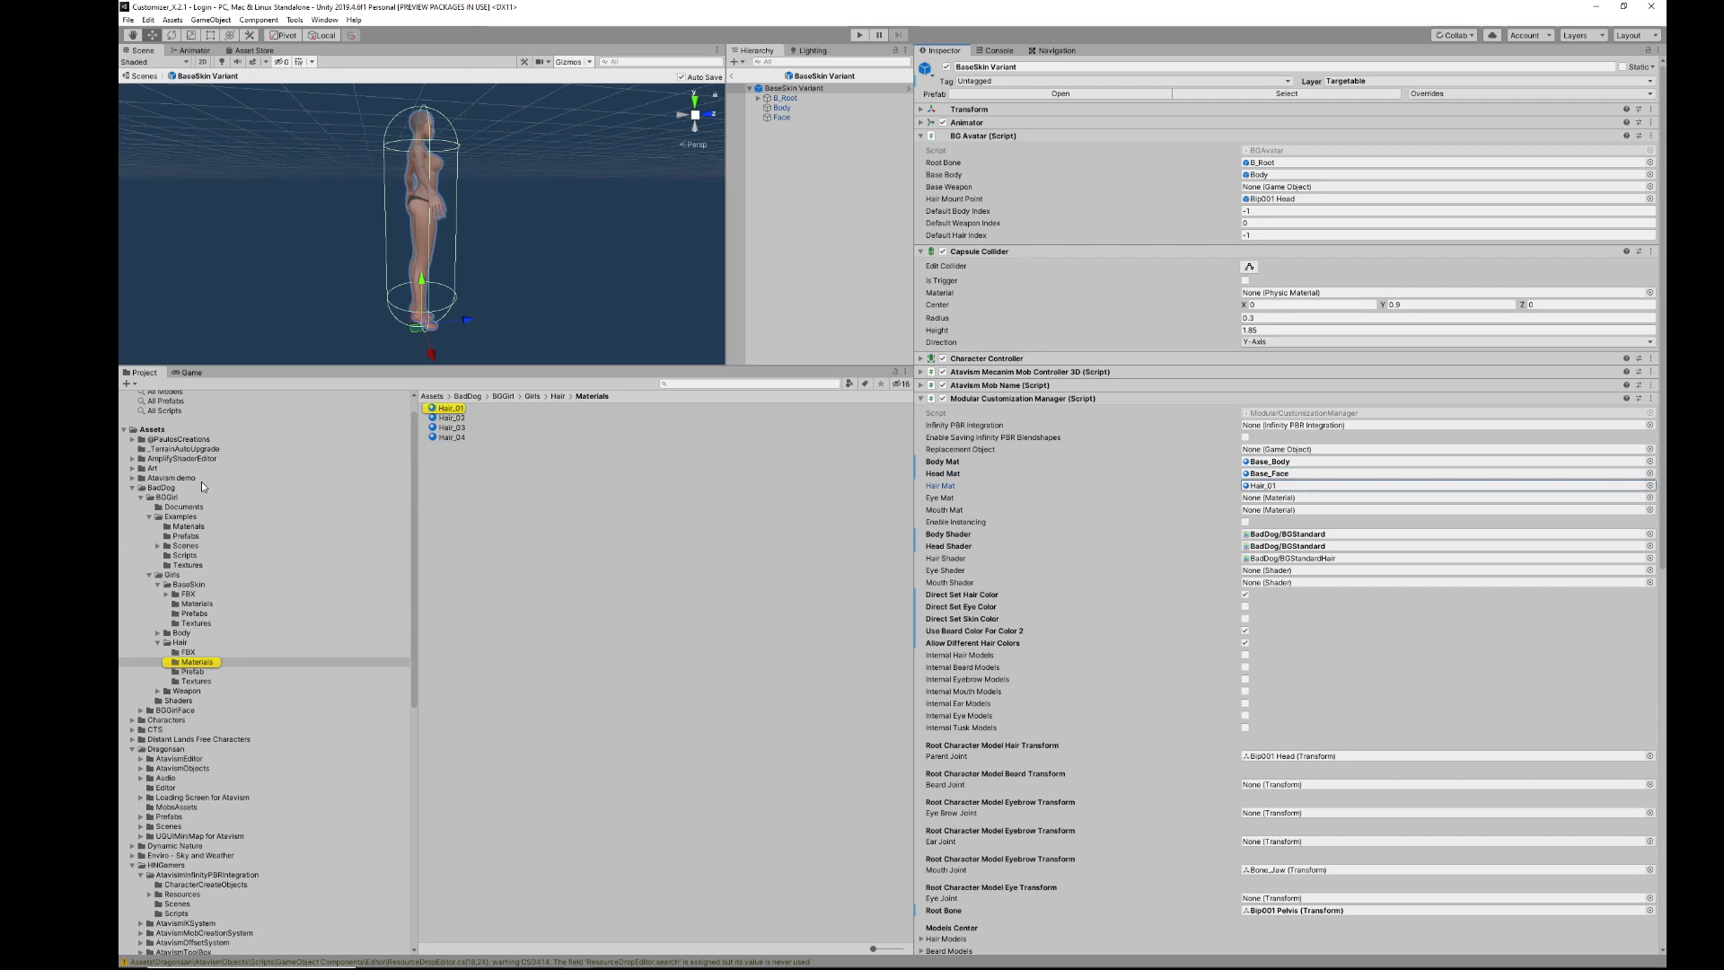
scroll(203, 487, down, 2)
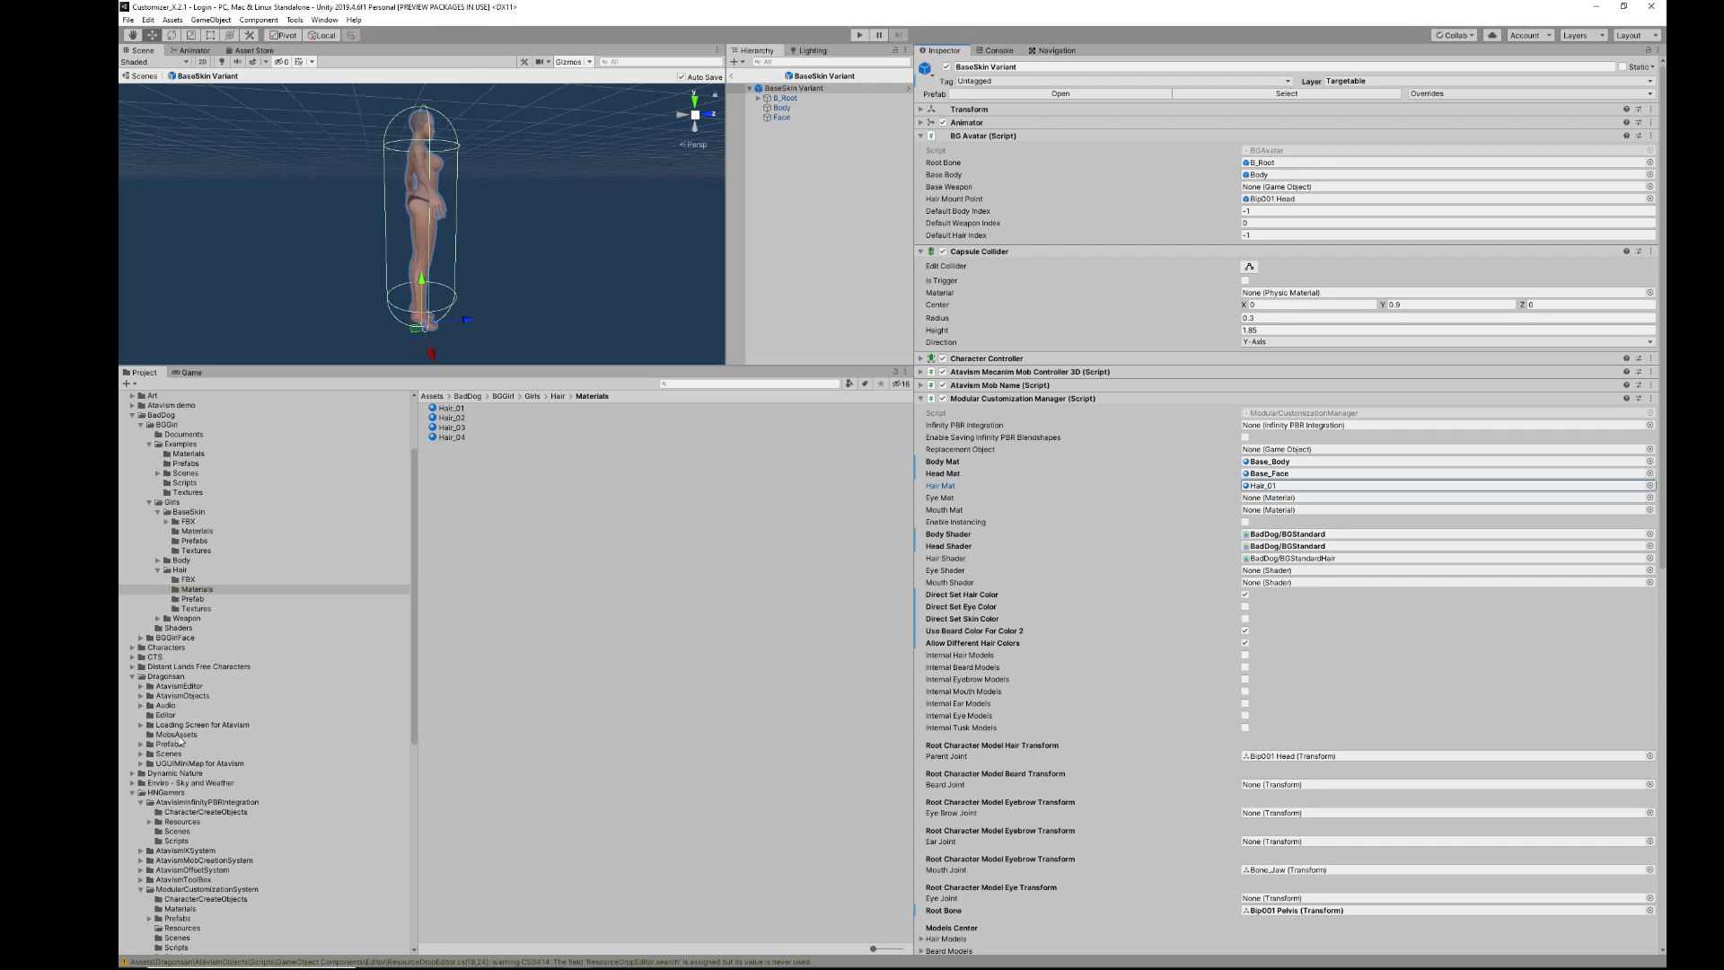
scroll(192, 808, down, 1)
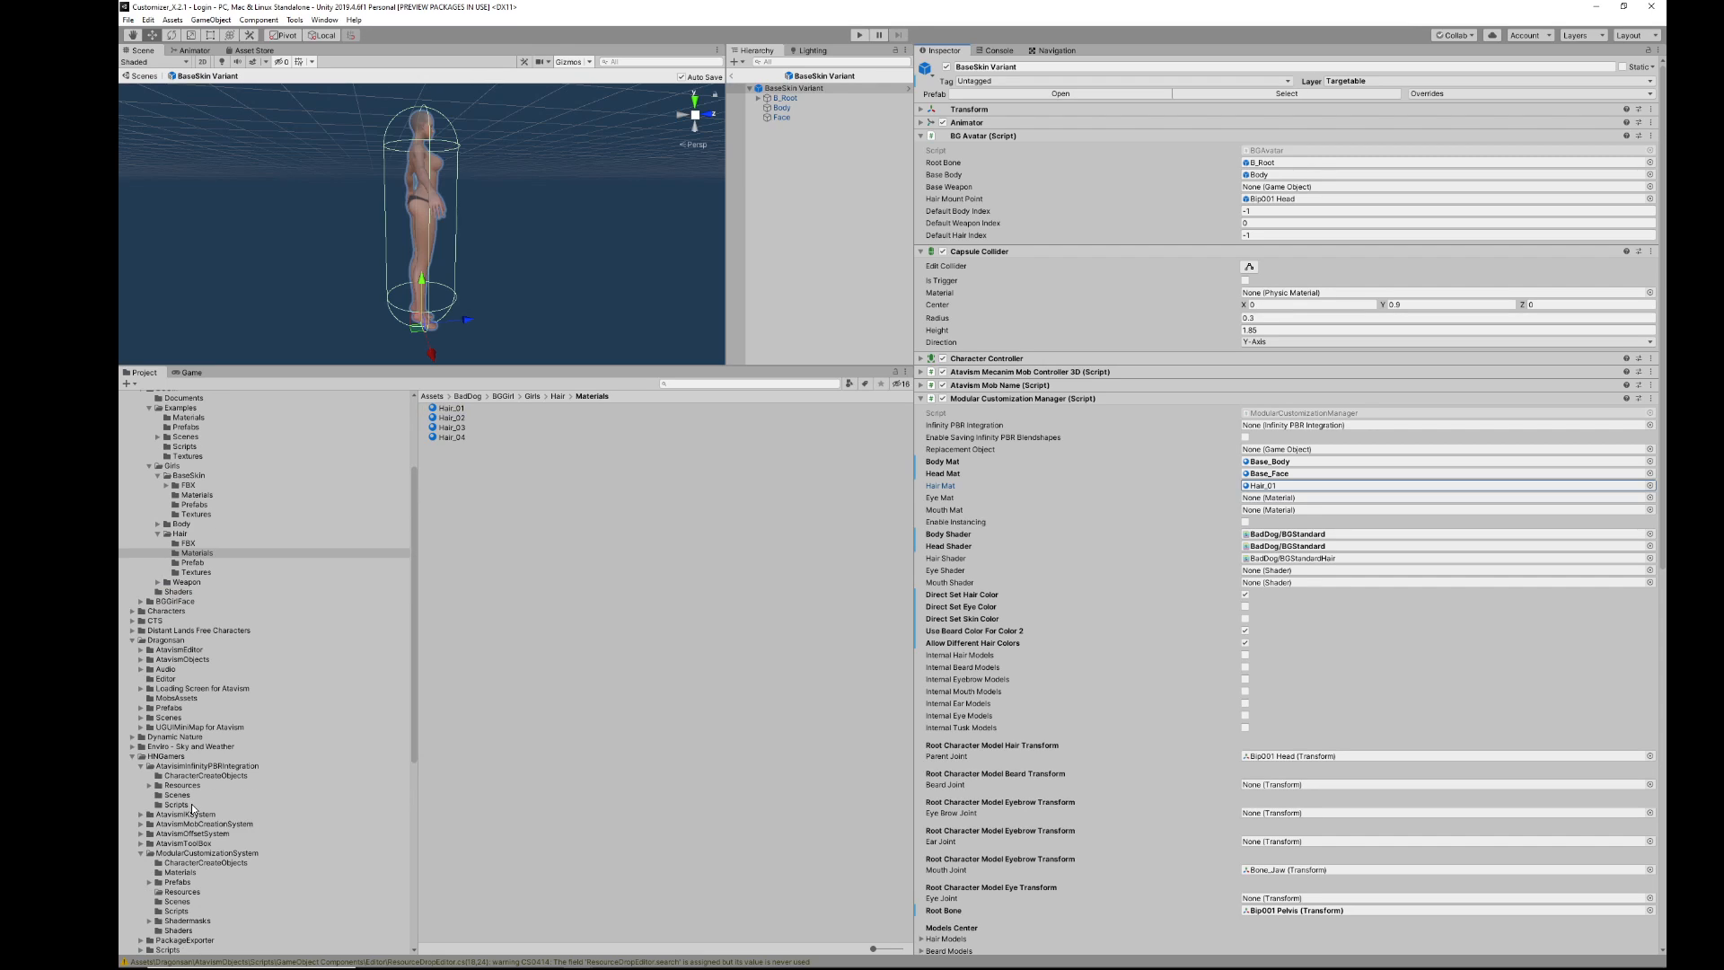
scroll(193, 808, down, 1)
click(183, 856)
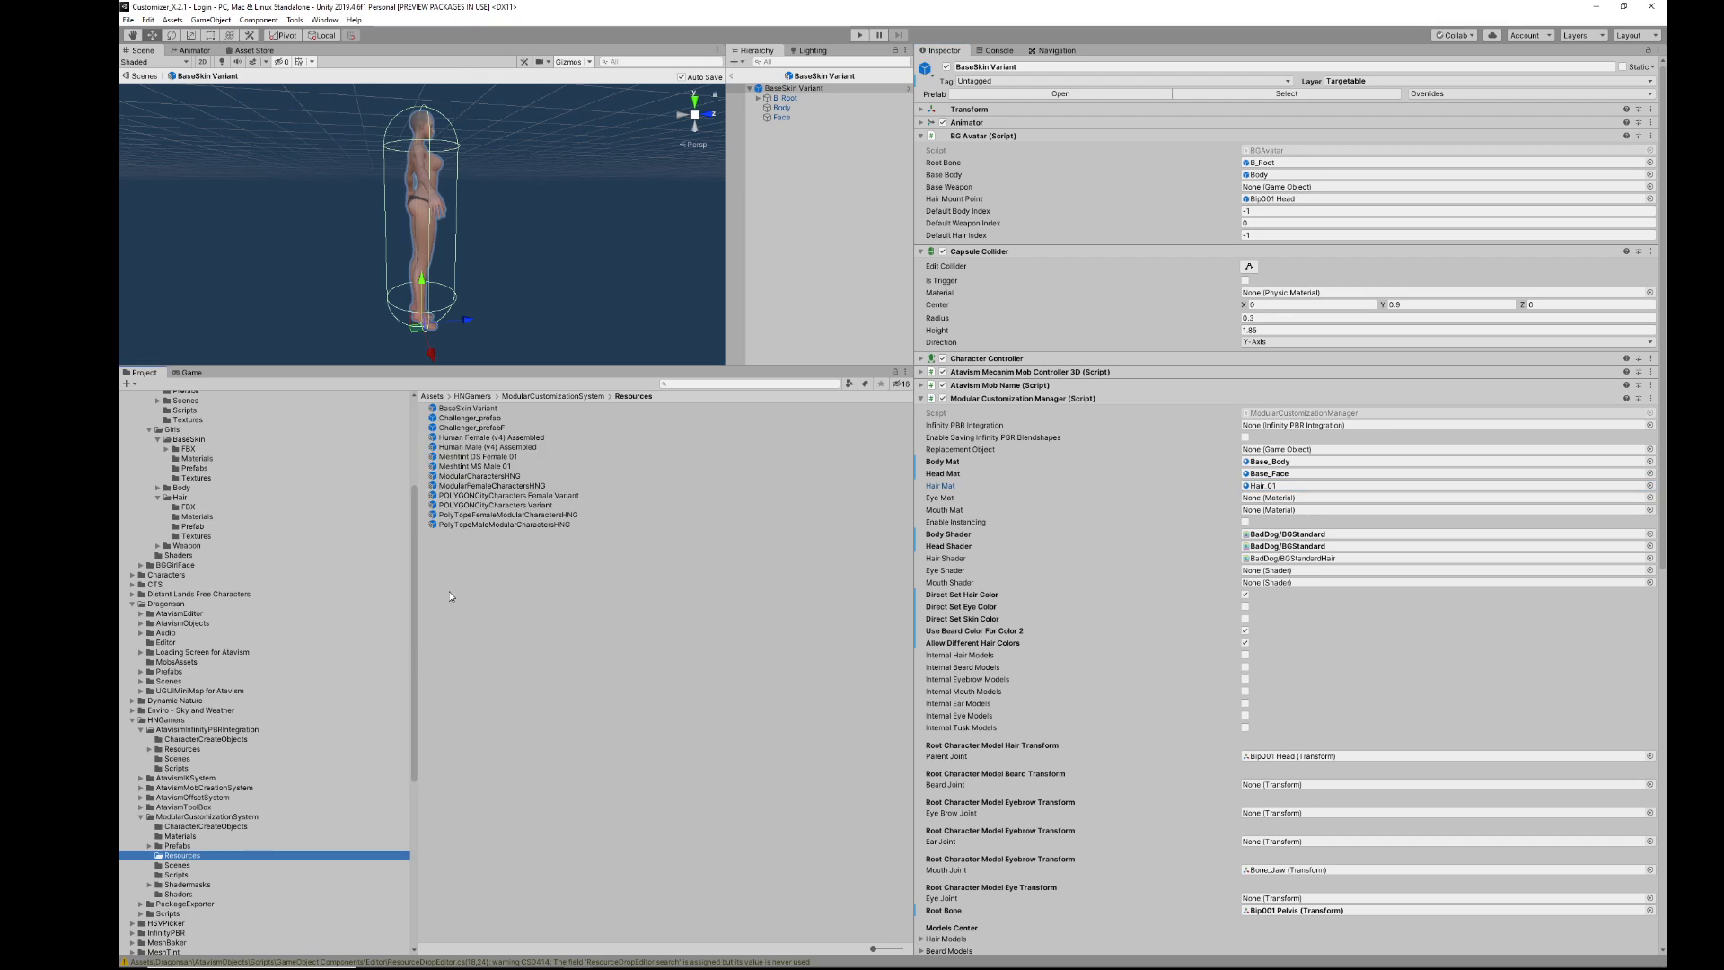
Step: Open the PolyTopeFemaleModularCharactersHNG prefab and select its naked body mesh to examine the assigned materials
click(485, 515)
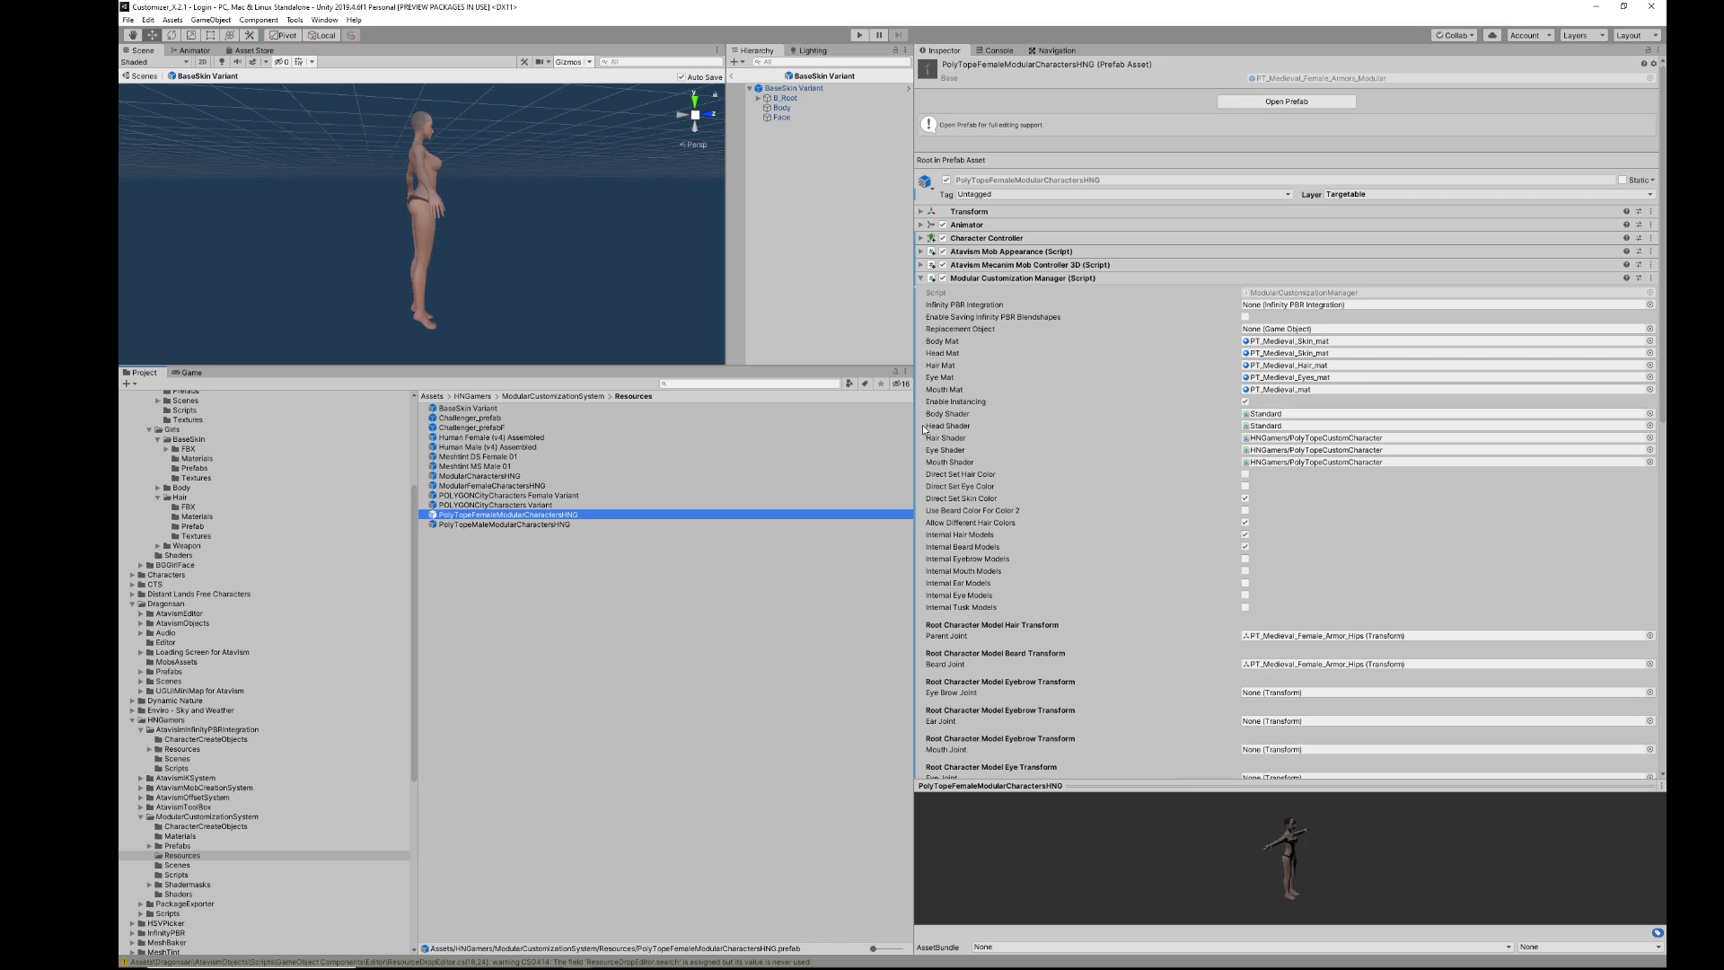
mouse_move(1024, 446)
click(1245, 498)
click(1286, 102)
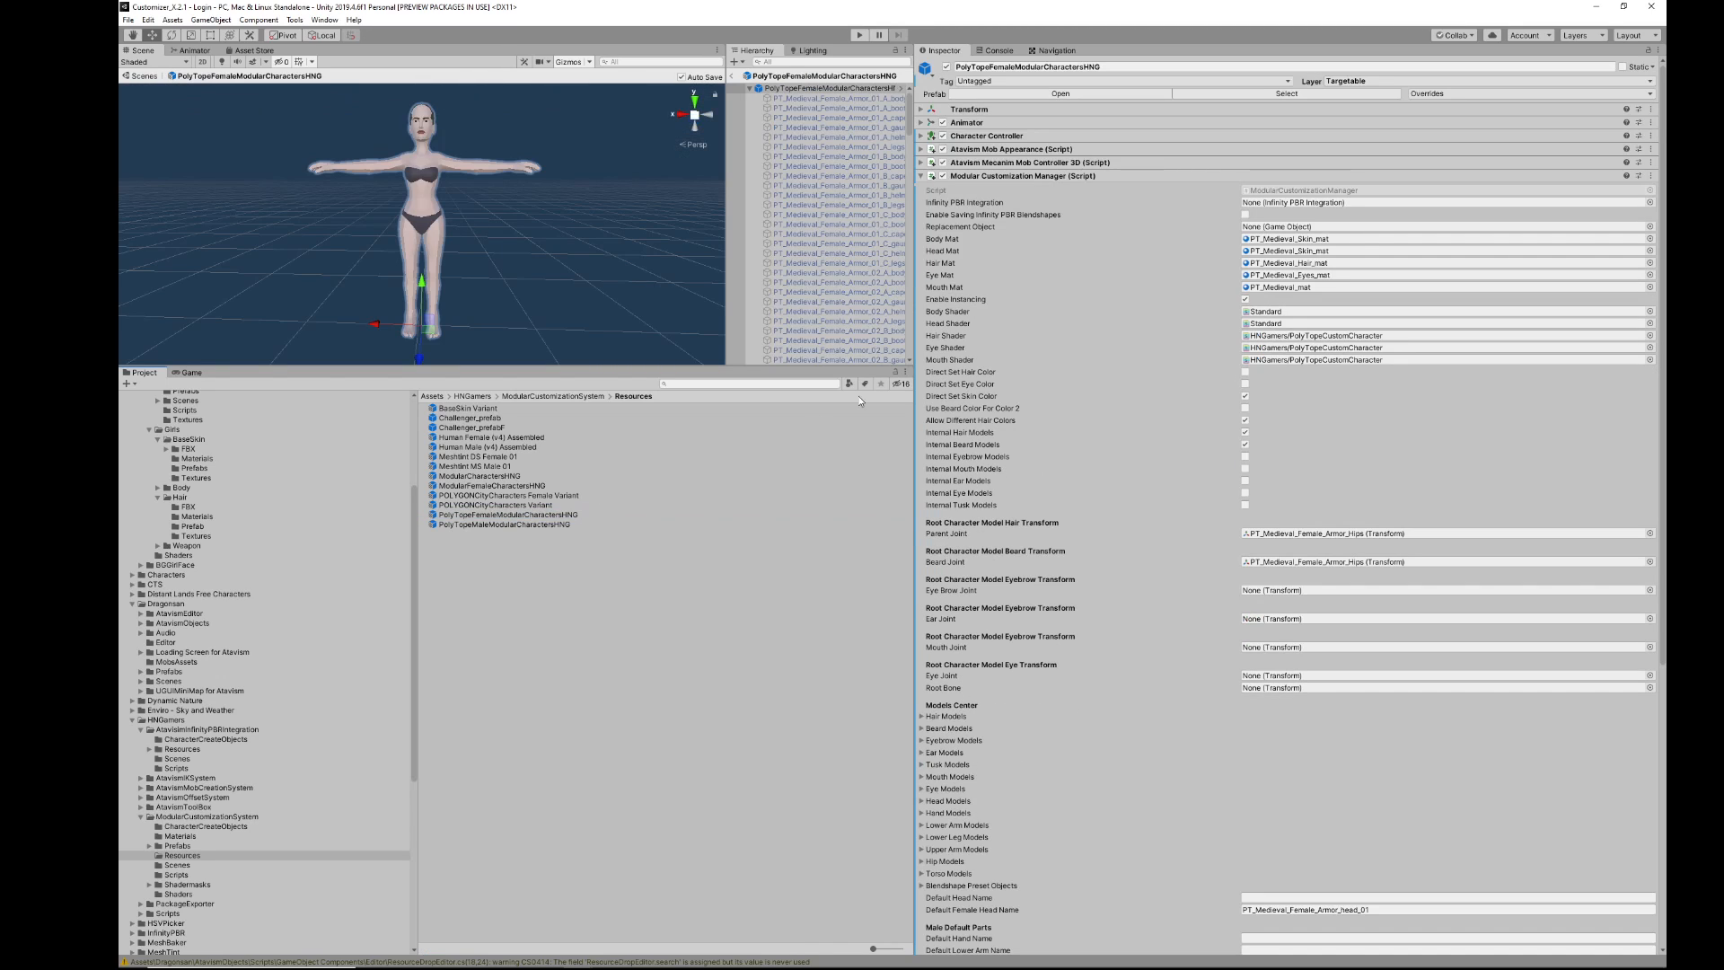
click(418, 195)
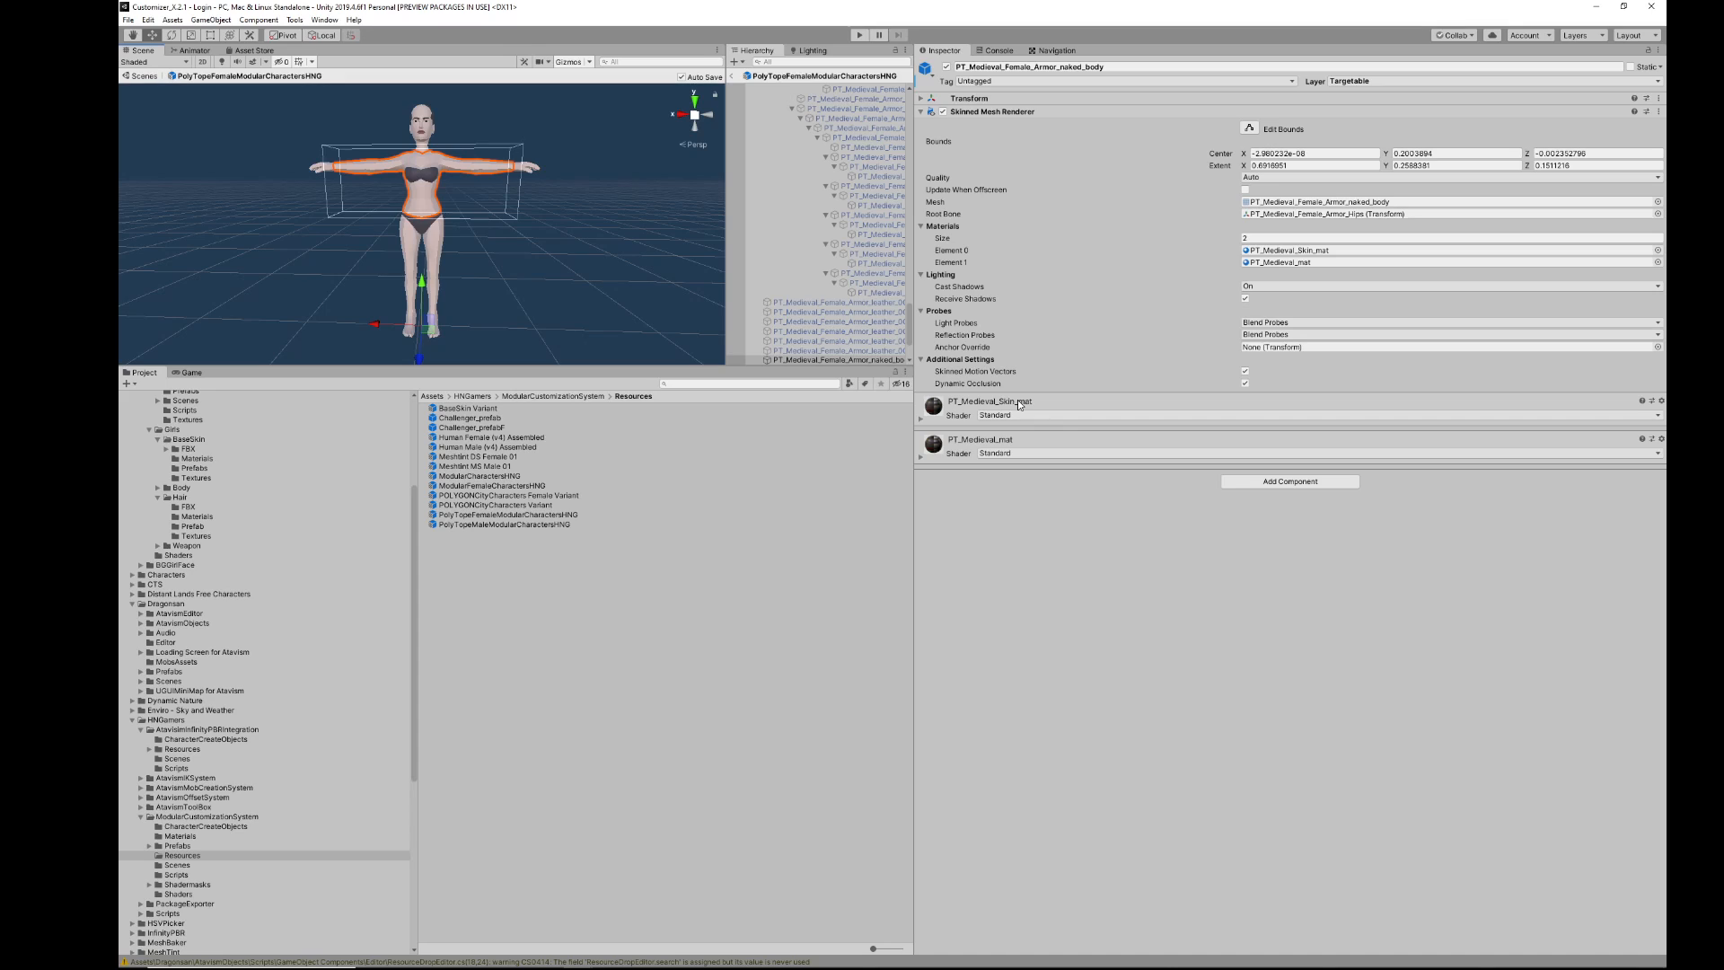
scroll(796, 199, up, 10)
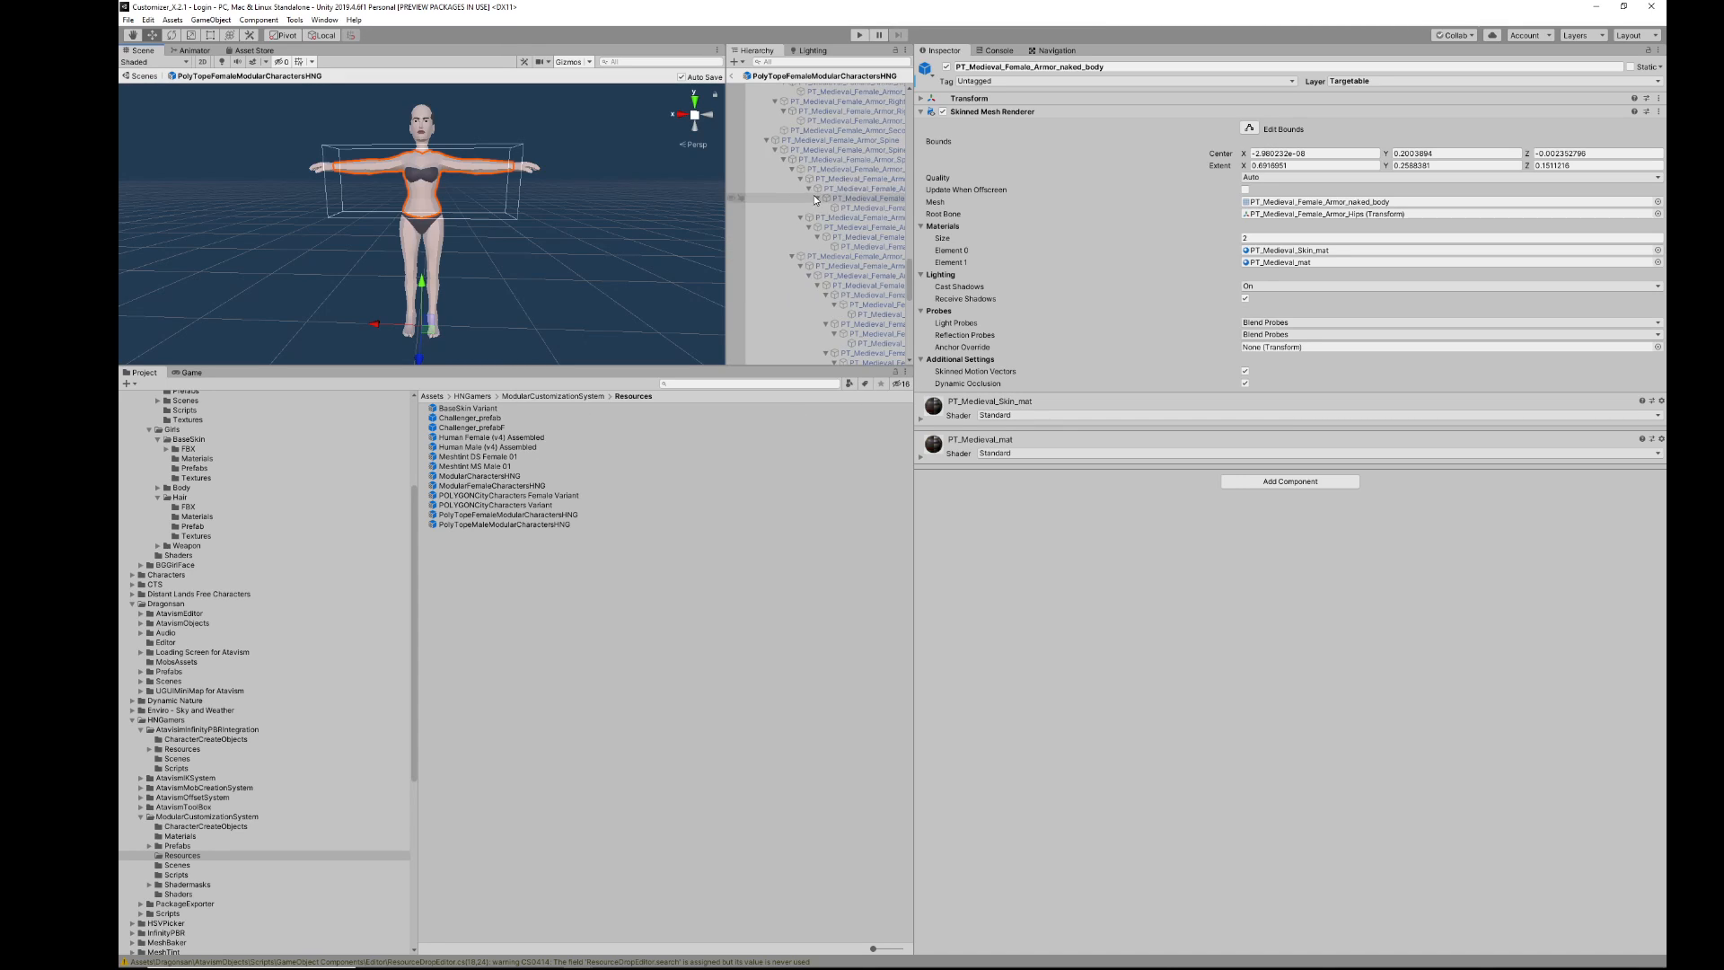
drag(904, 274, 858, 160)
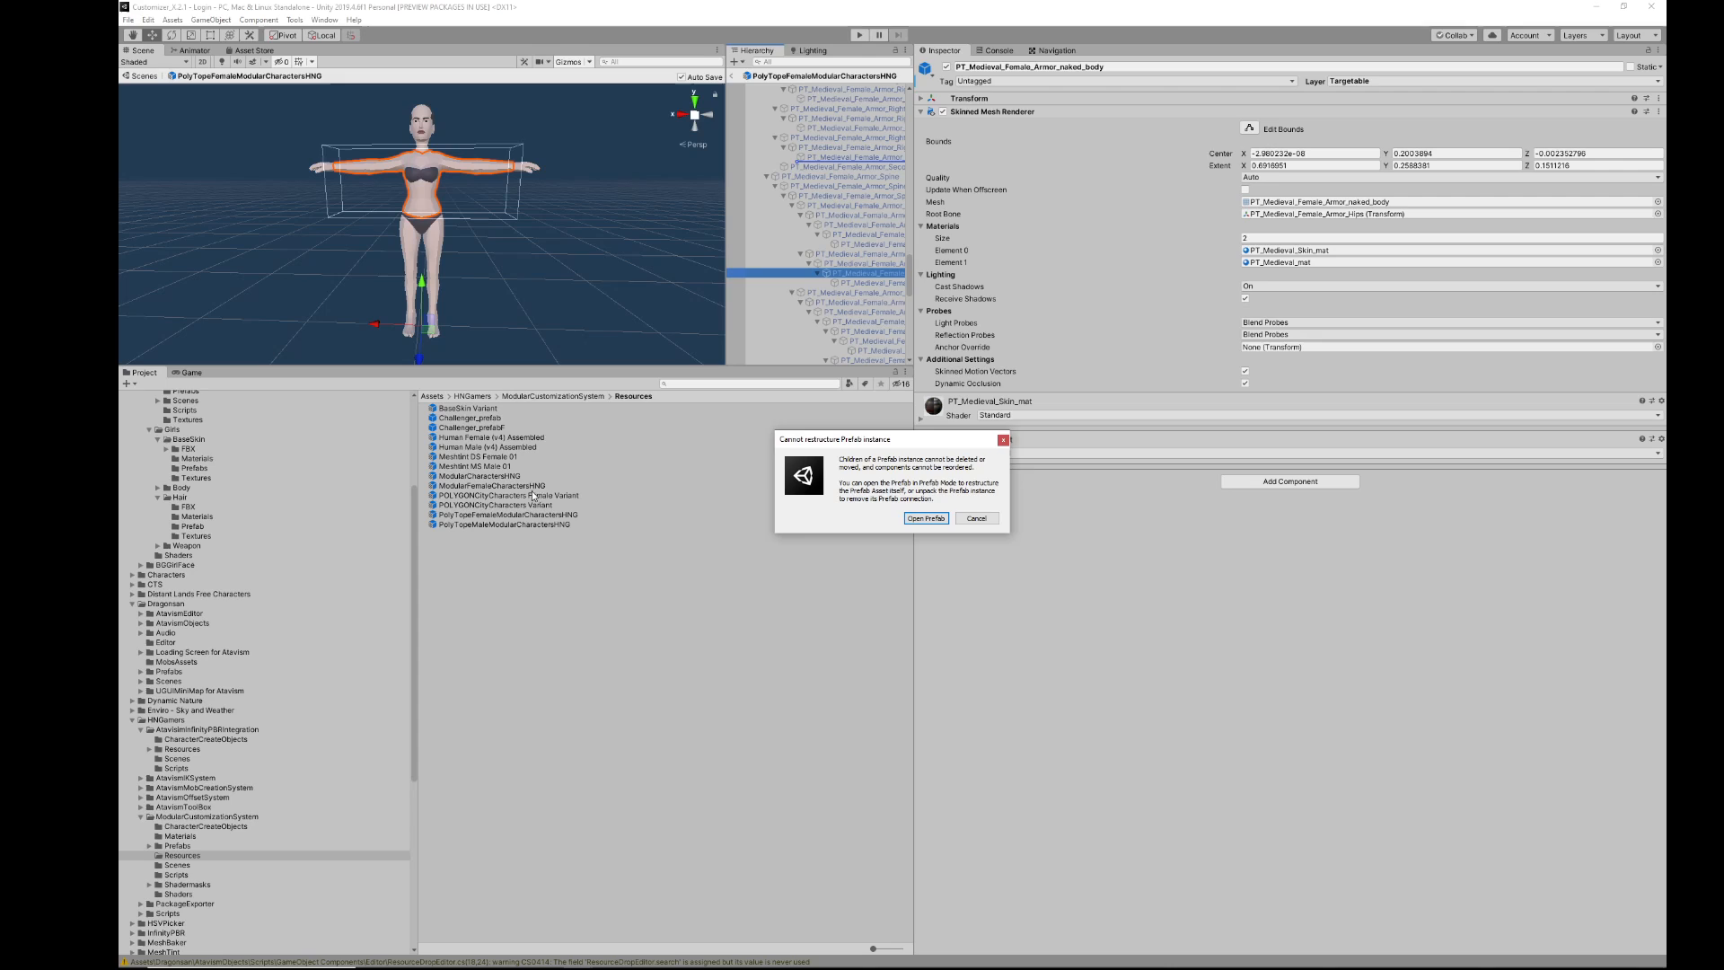
key(Escape)
Step: Review the Modular Customization Manager settings of the POLYGONCityCharacters Female Variant prefab and open it for editing
click(550, 498)
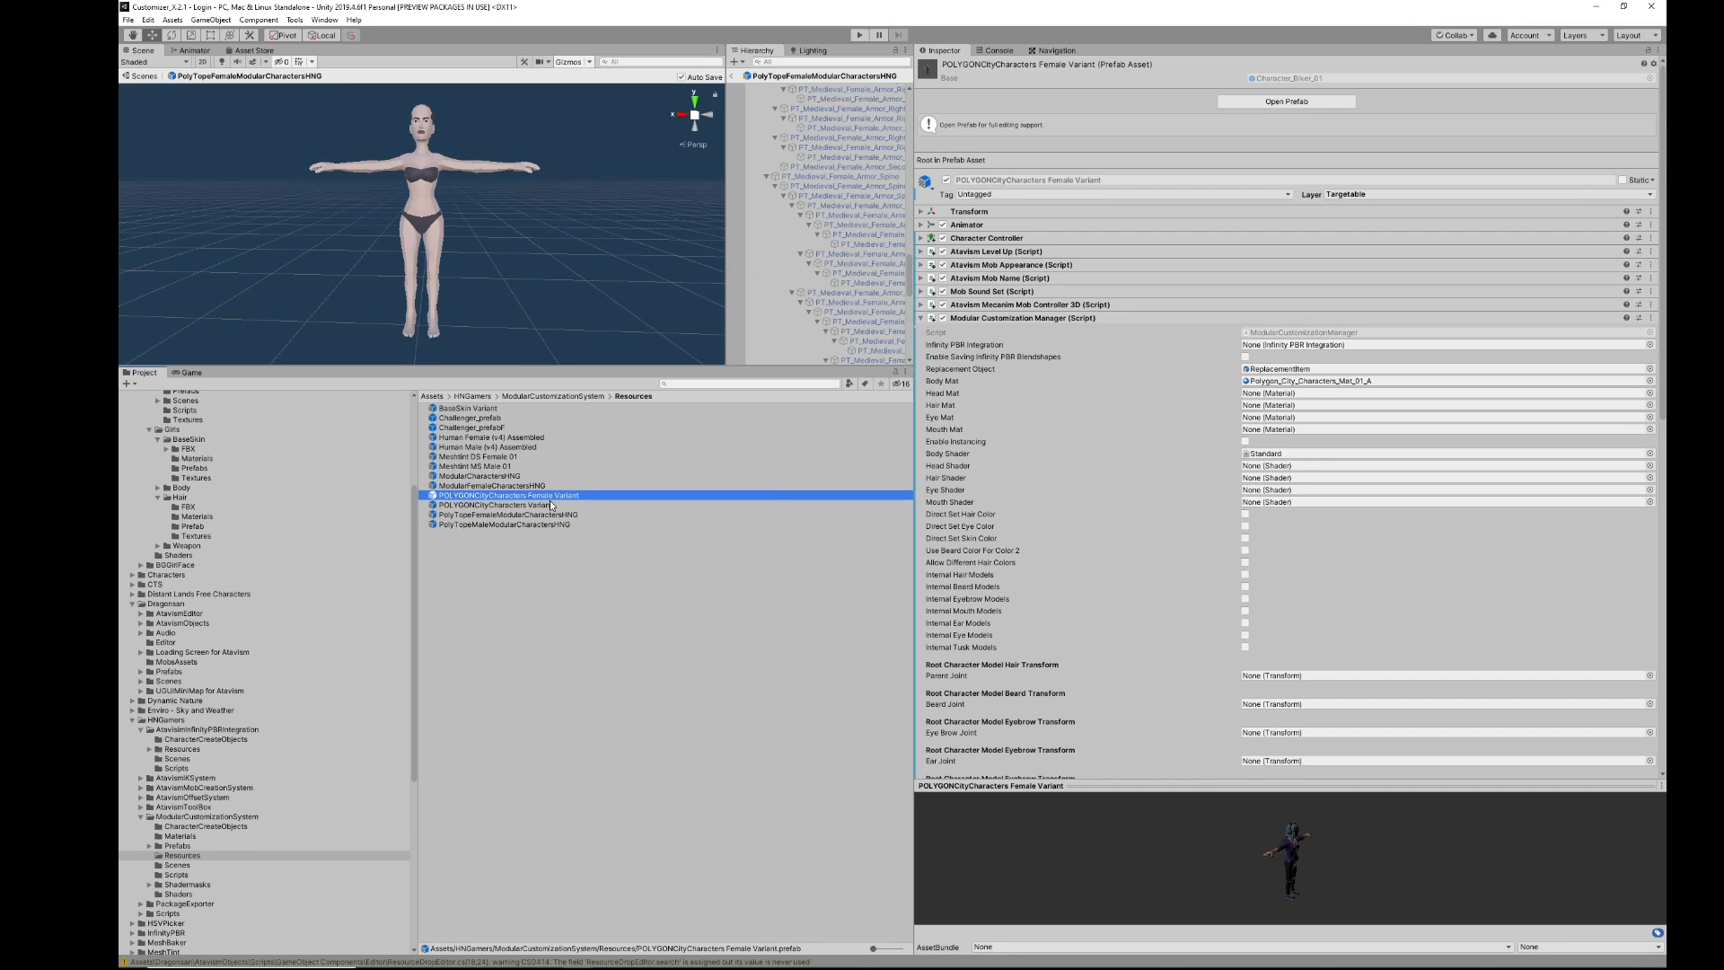
scroll(1118, 405, down, 6)
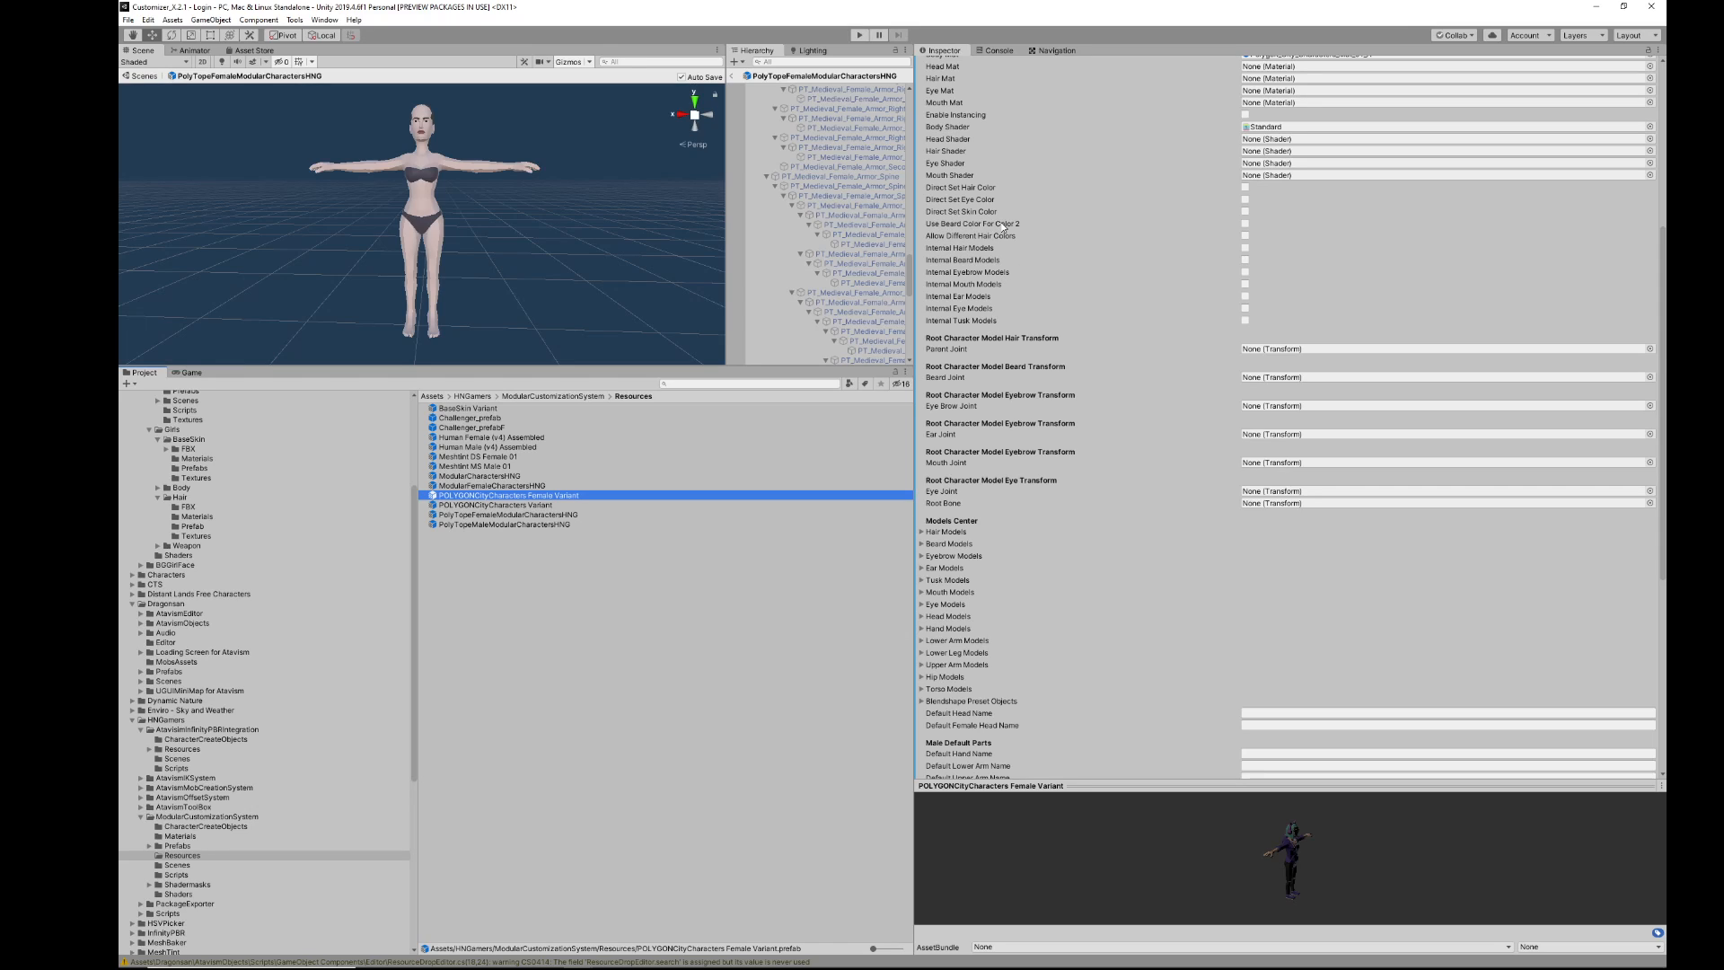
mouse_move(1018, 226)
double_click(474, 495)
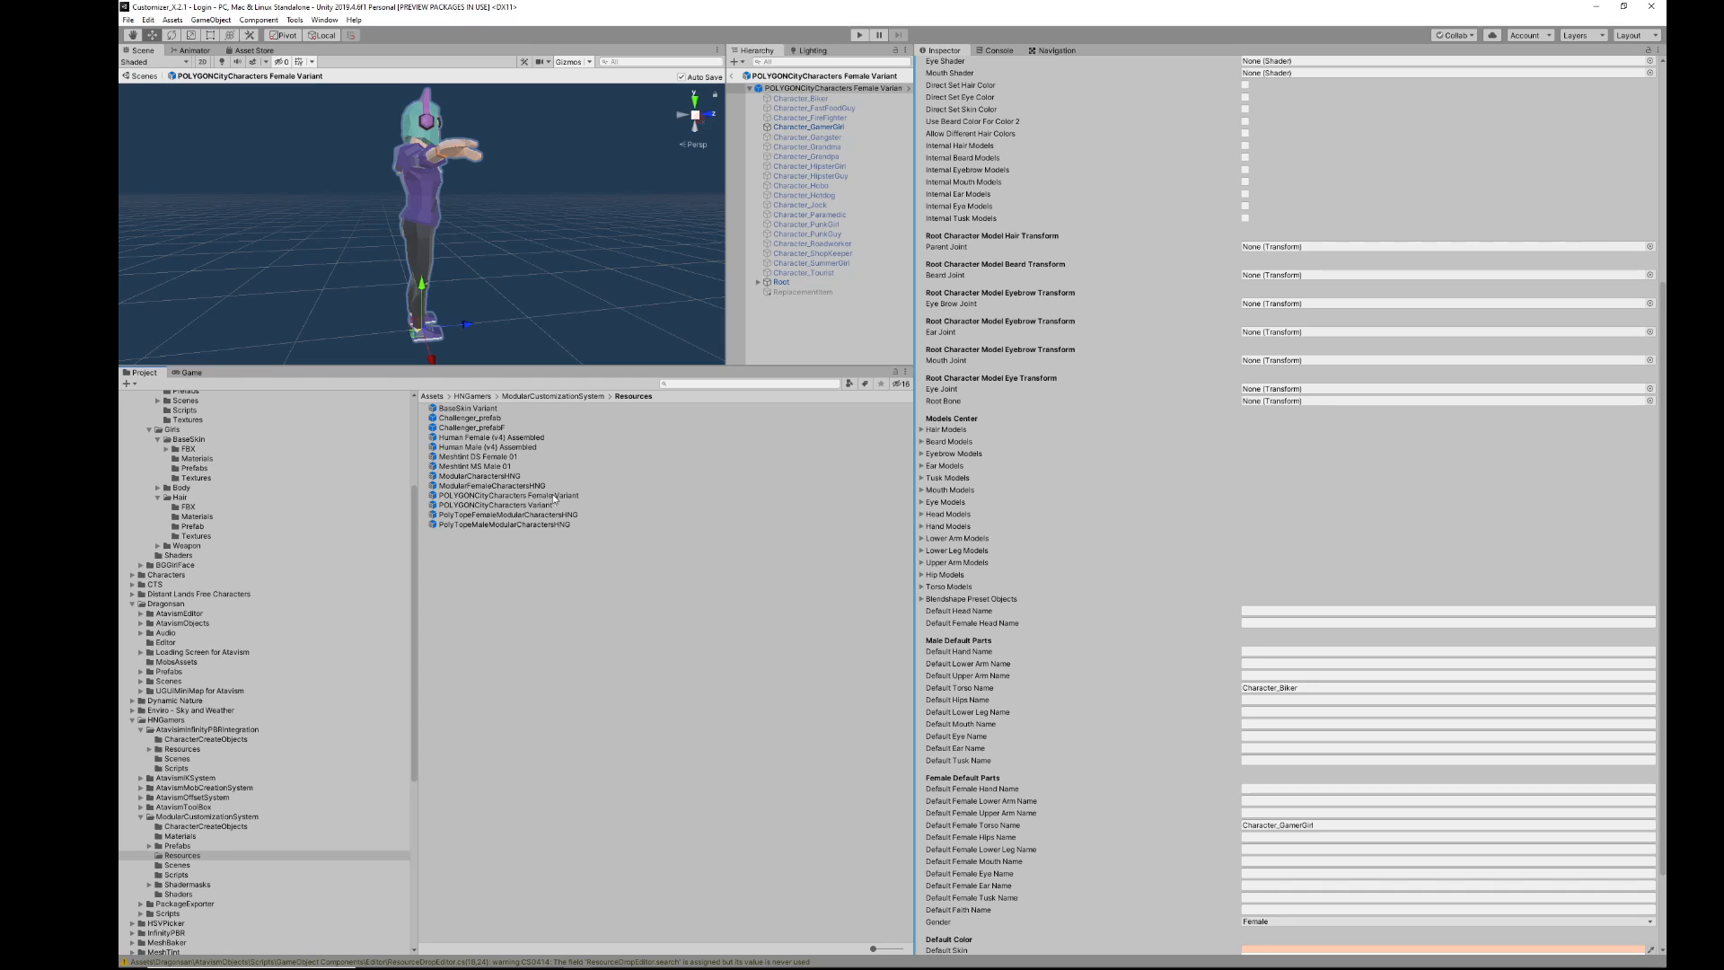
Step: Open the PolyTopeMaleModularCharactersHNG prefab and review its manager's color, internal model and joint transform settings
double_click(659, 524)
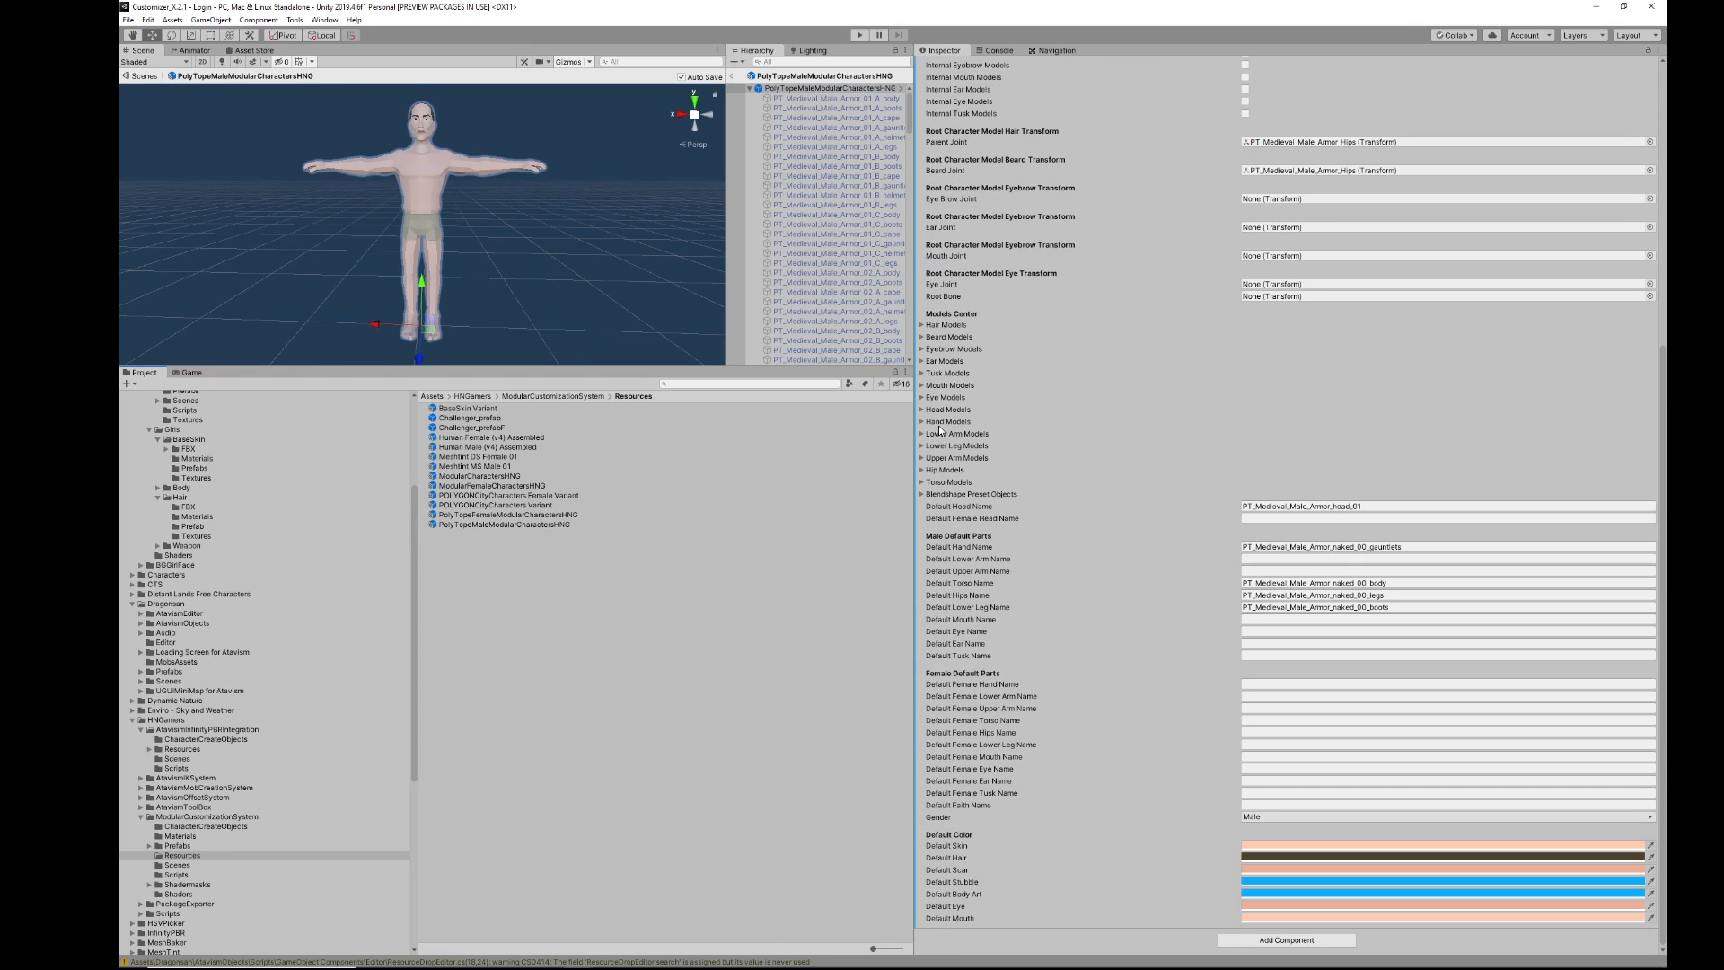
scroll(1002, 386, up, 5)
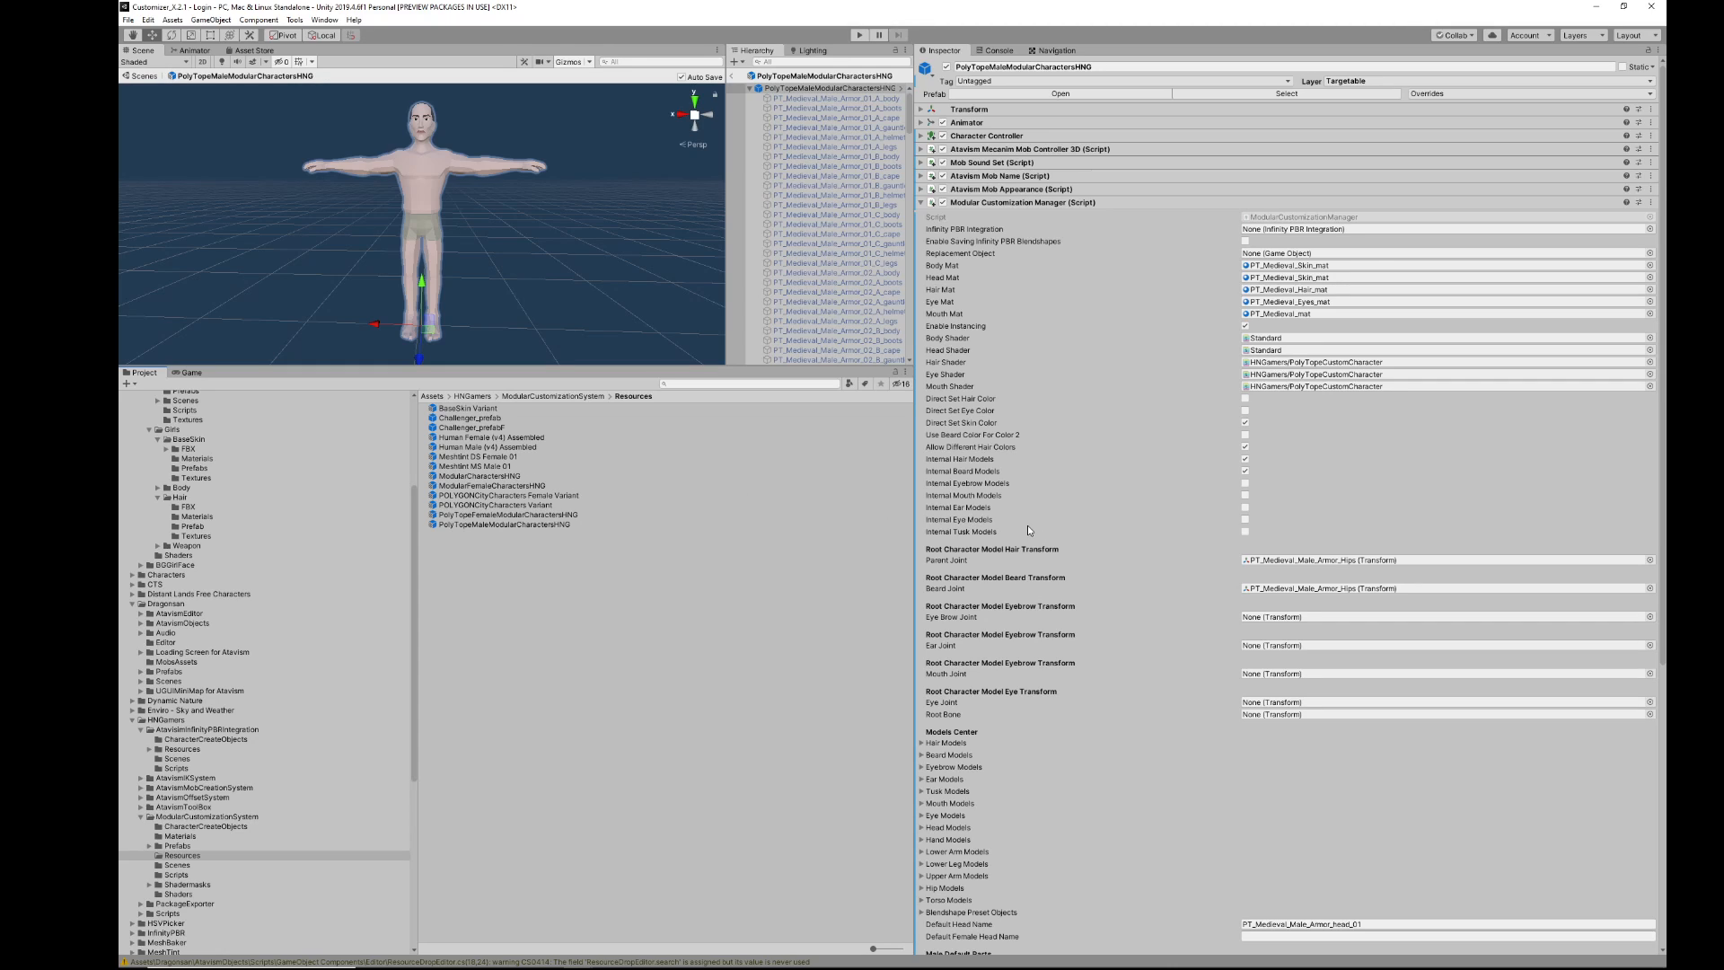
scroll(1033, 528, down, 3)
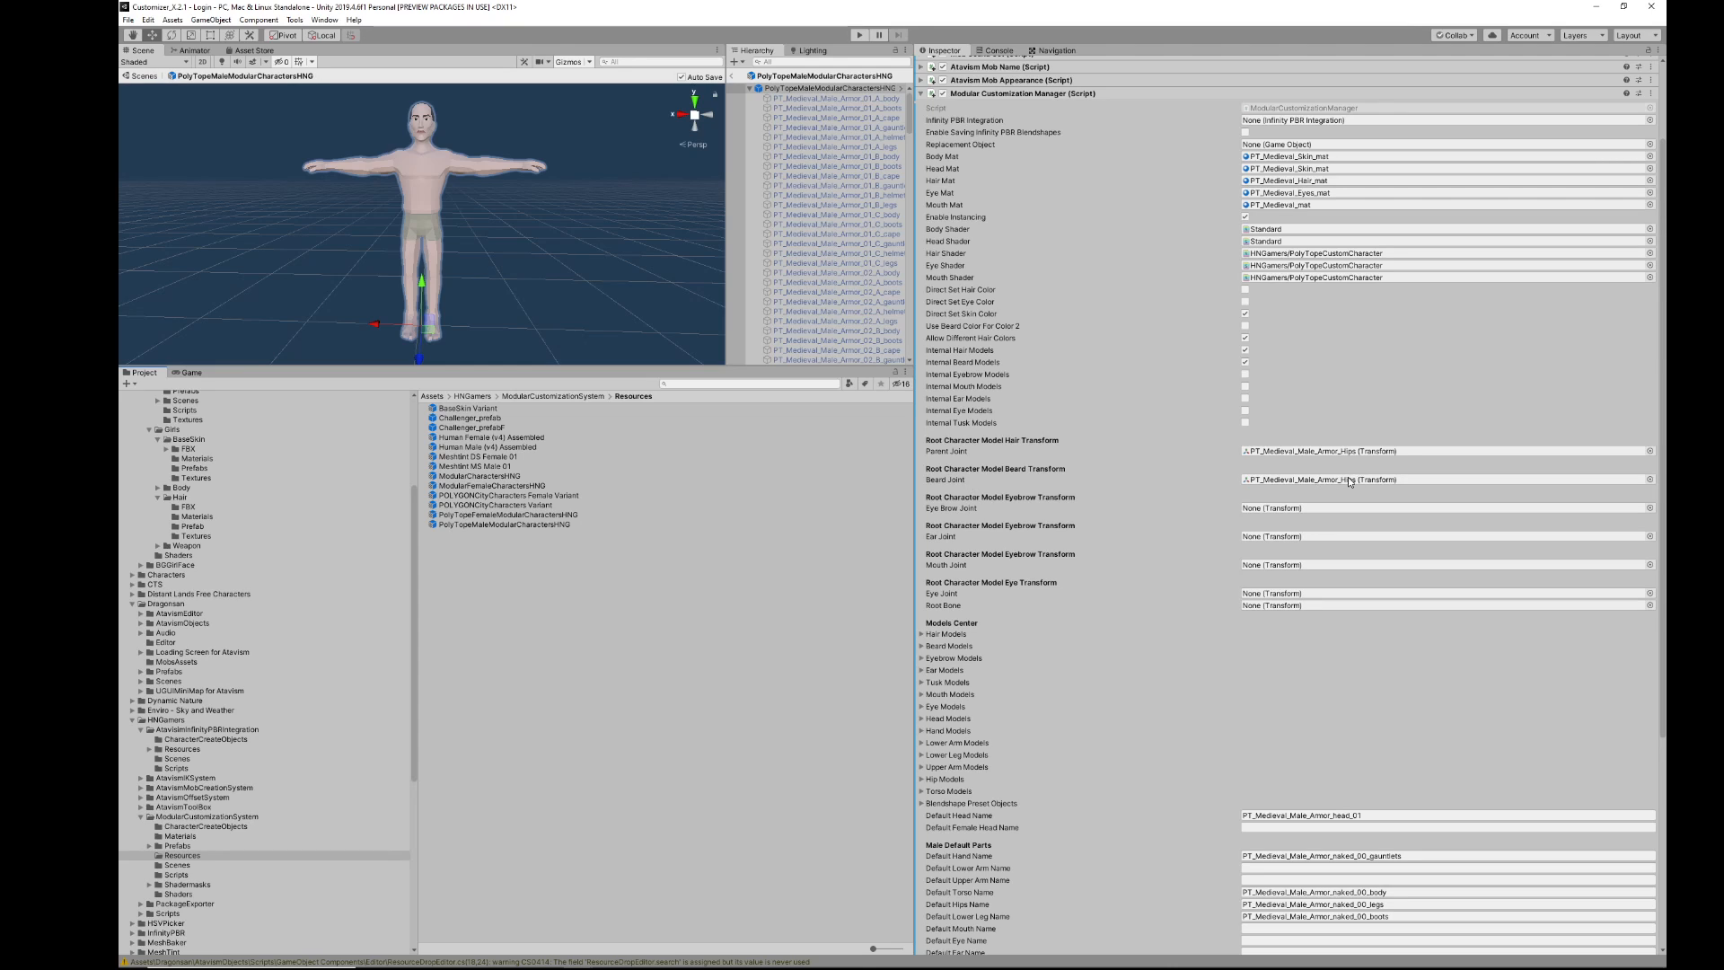
scroll(1129, 503, down, 4)
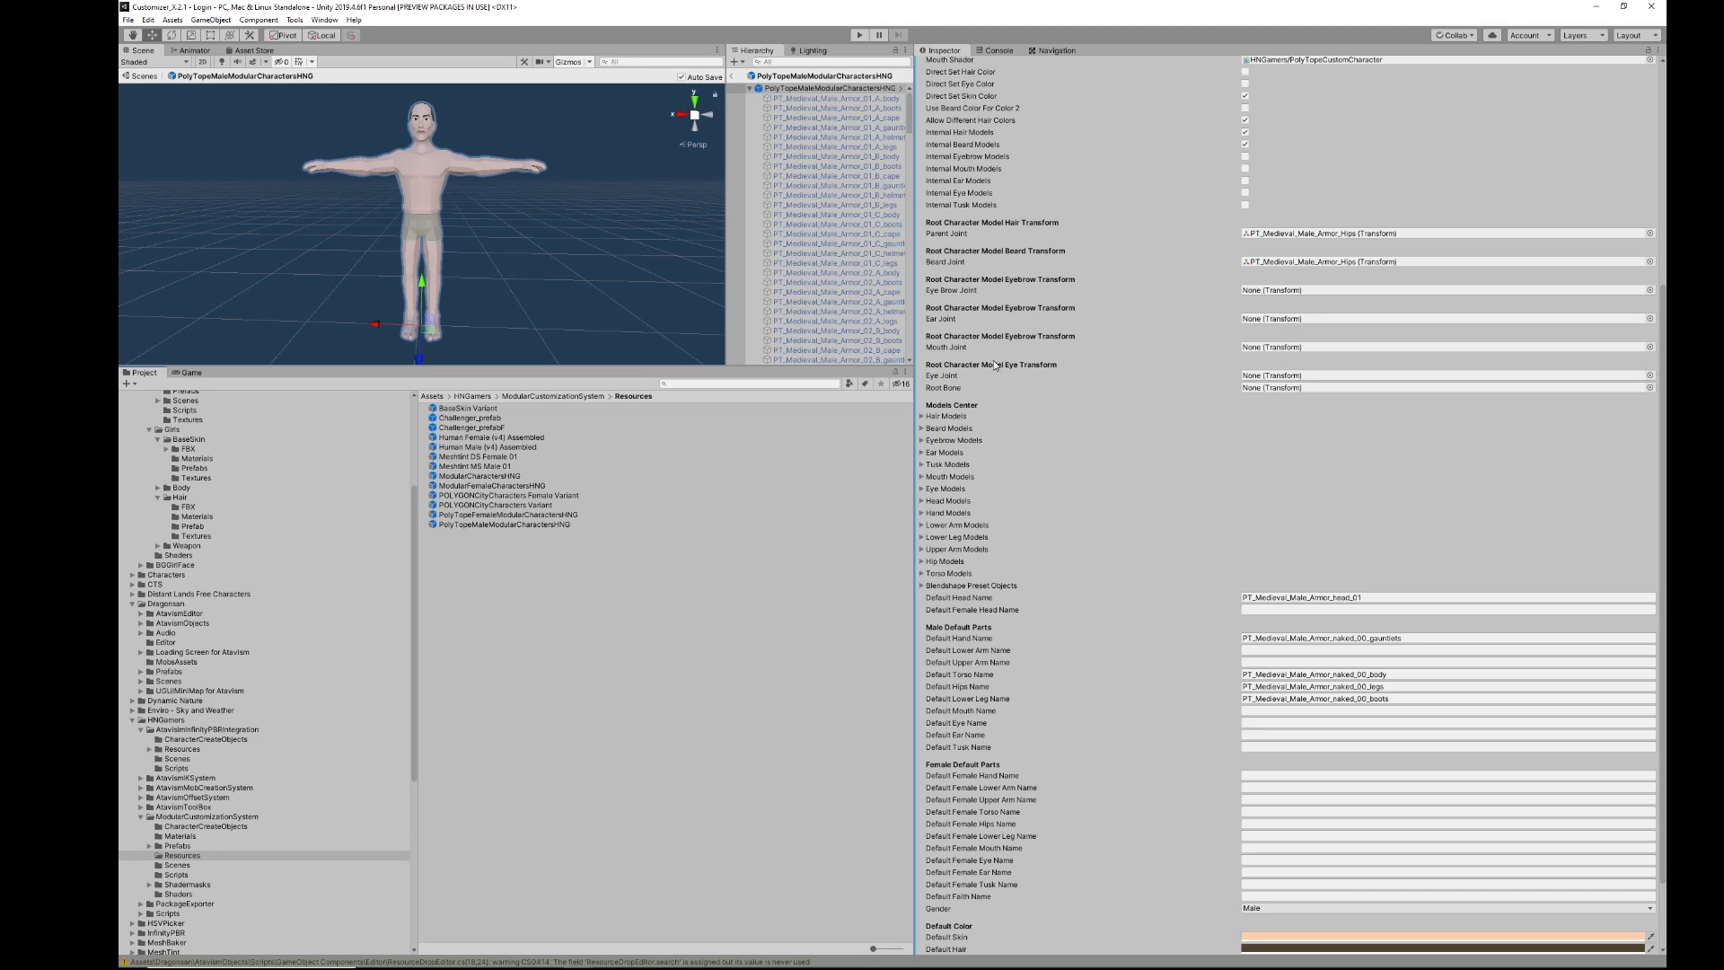
scroll(1151, 381, up, 6)
scroll(1234, 388, down, 8)
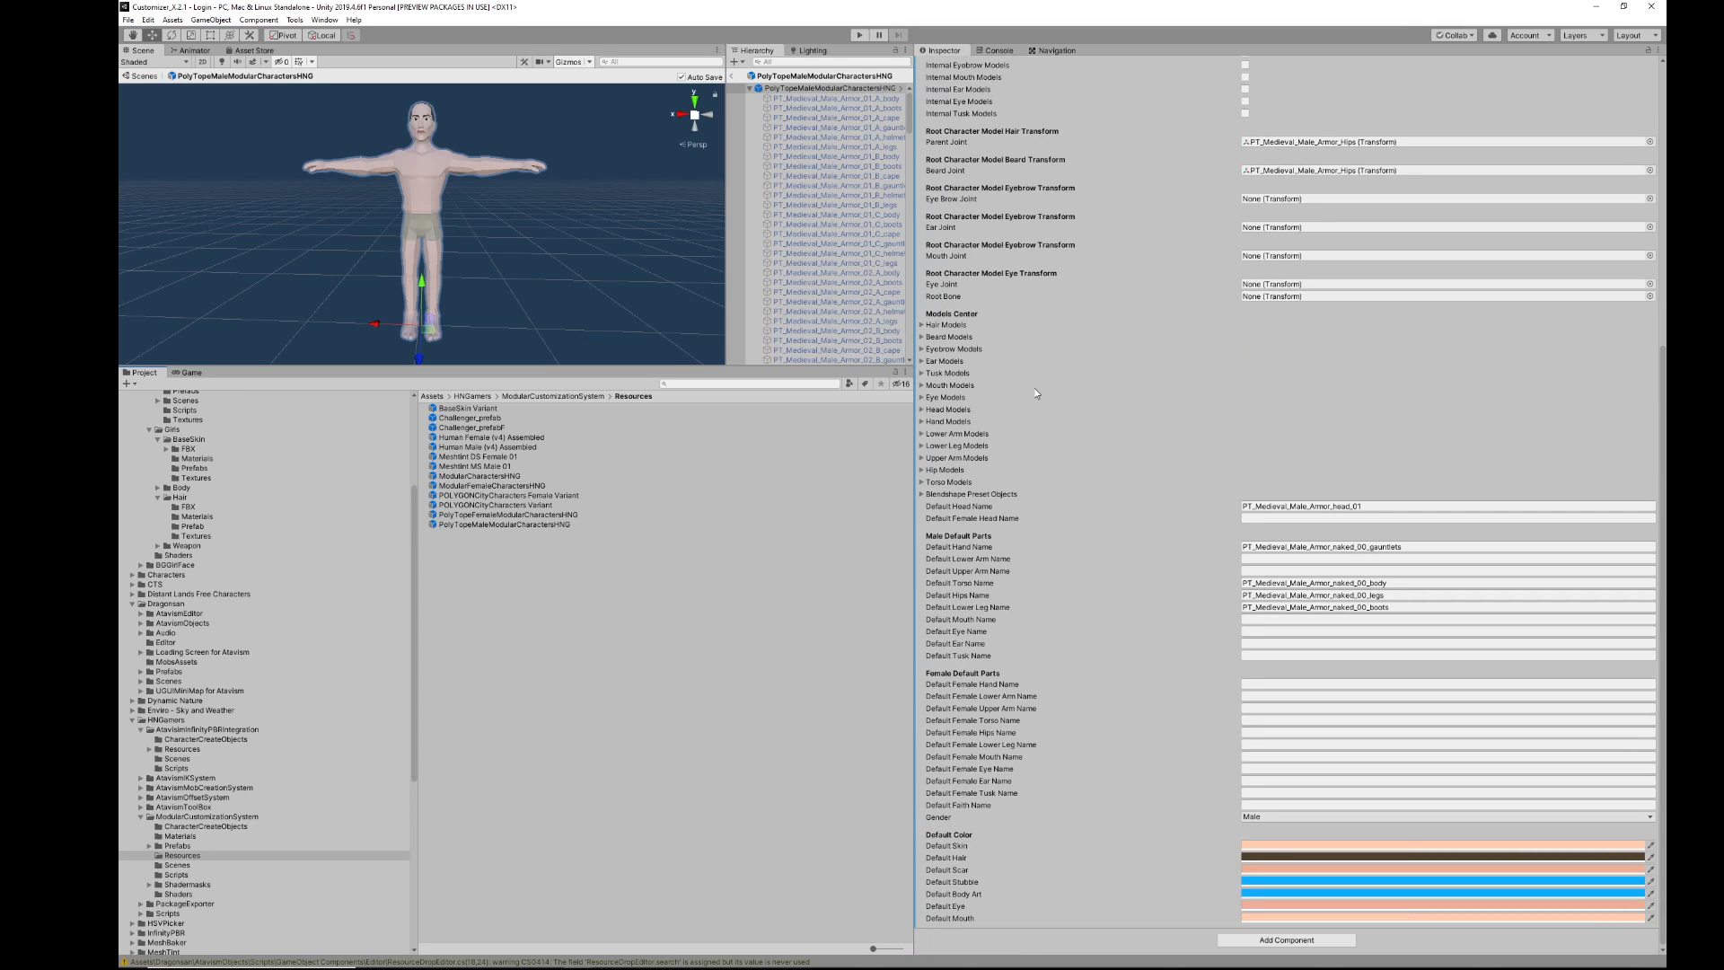
Step: Expand the Hair Models list and locate its Element 0 object in the prefab's hierarchy
click(922, 325)
click(1302, 348)
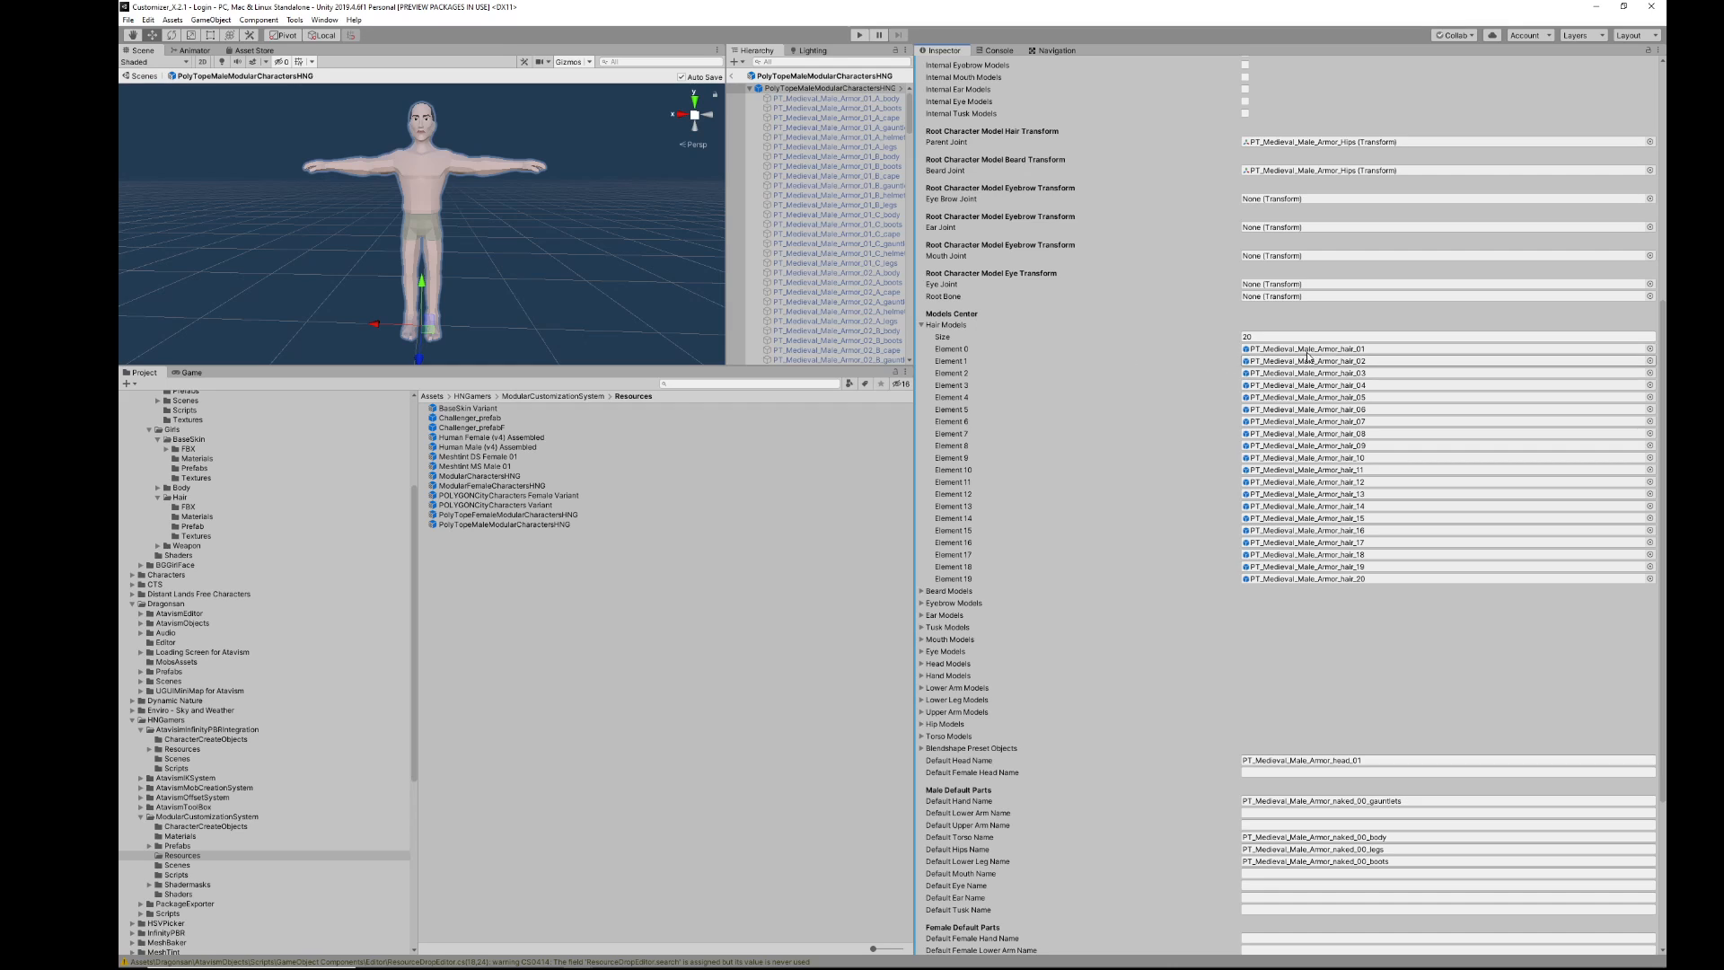
scroll(842, 228, down, 5)
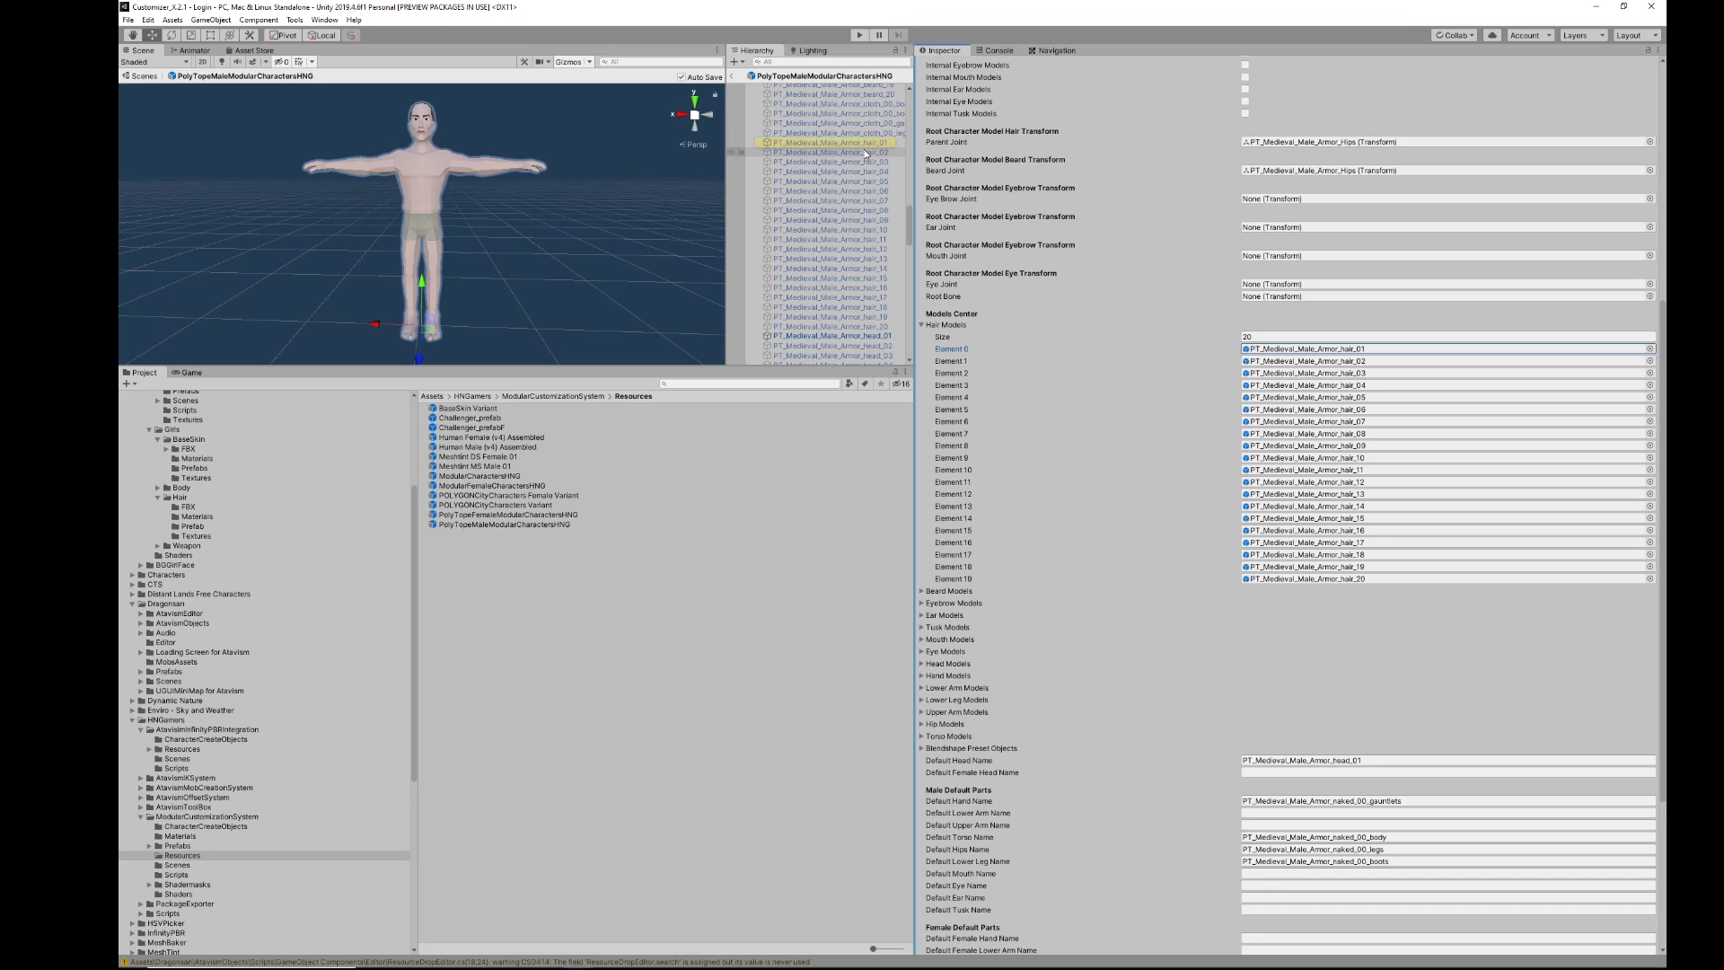
Step: Lock the Inspector on the prefab and try to add the hair_01 through hair_20 objects to the Hair Models list
click(1649, 50)
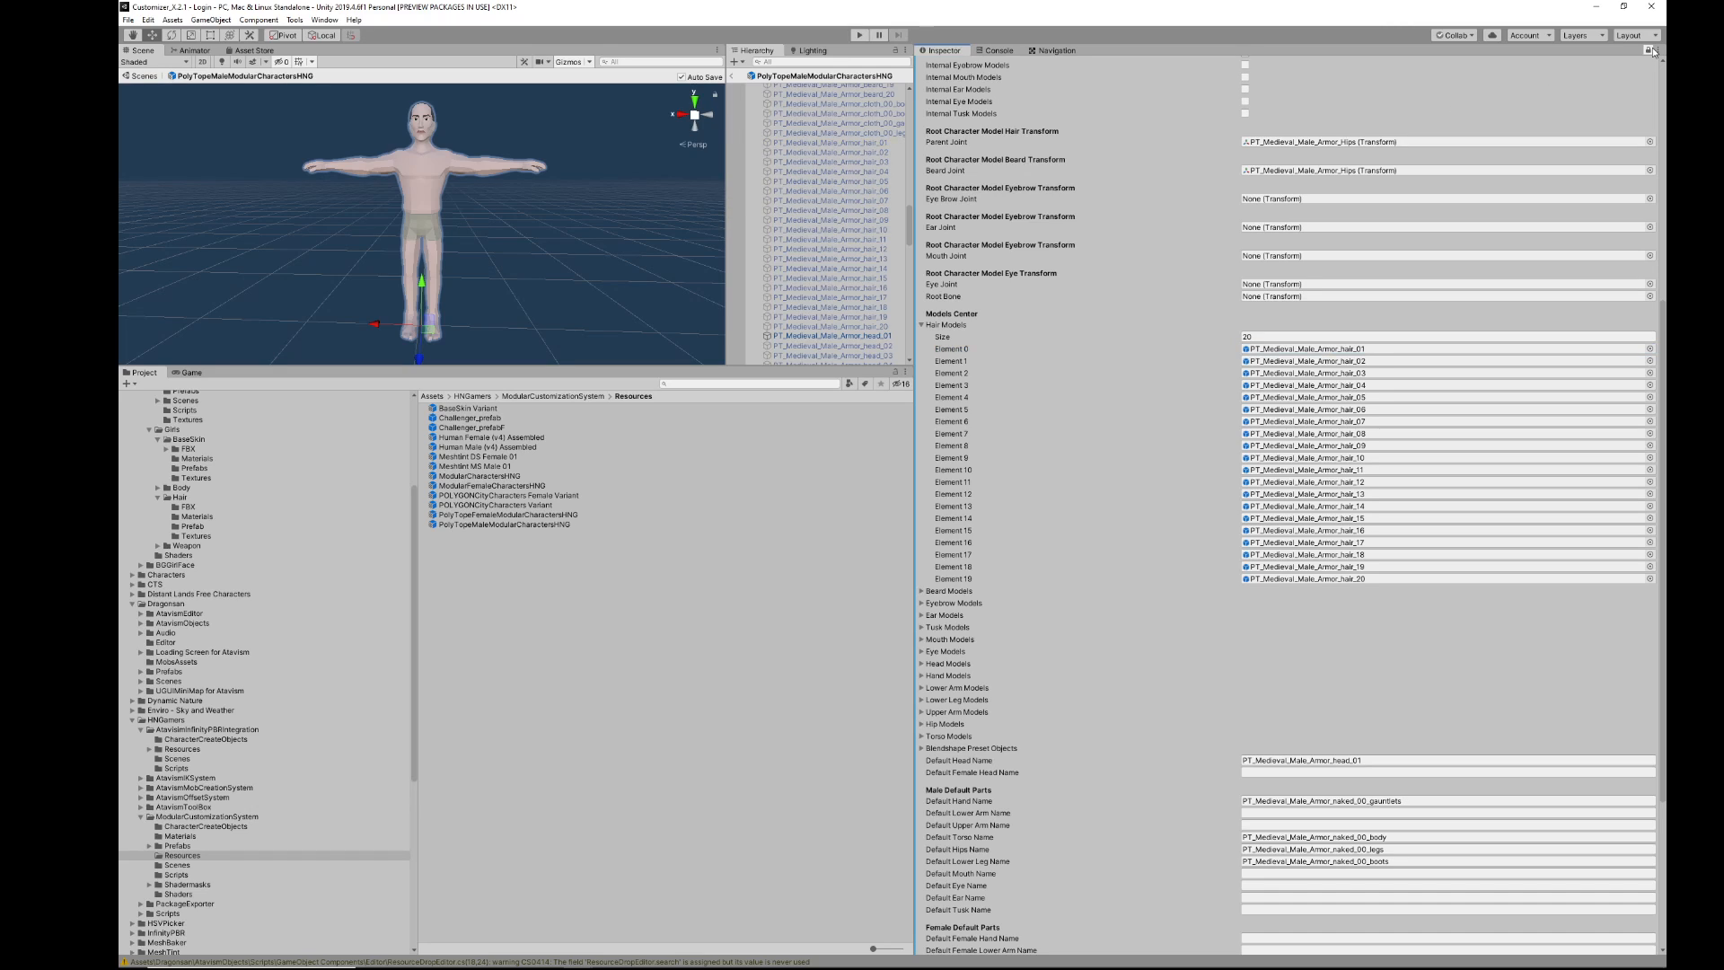
click(874, 143)
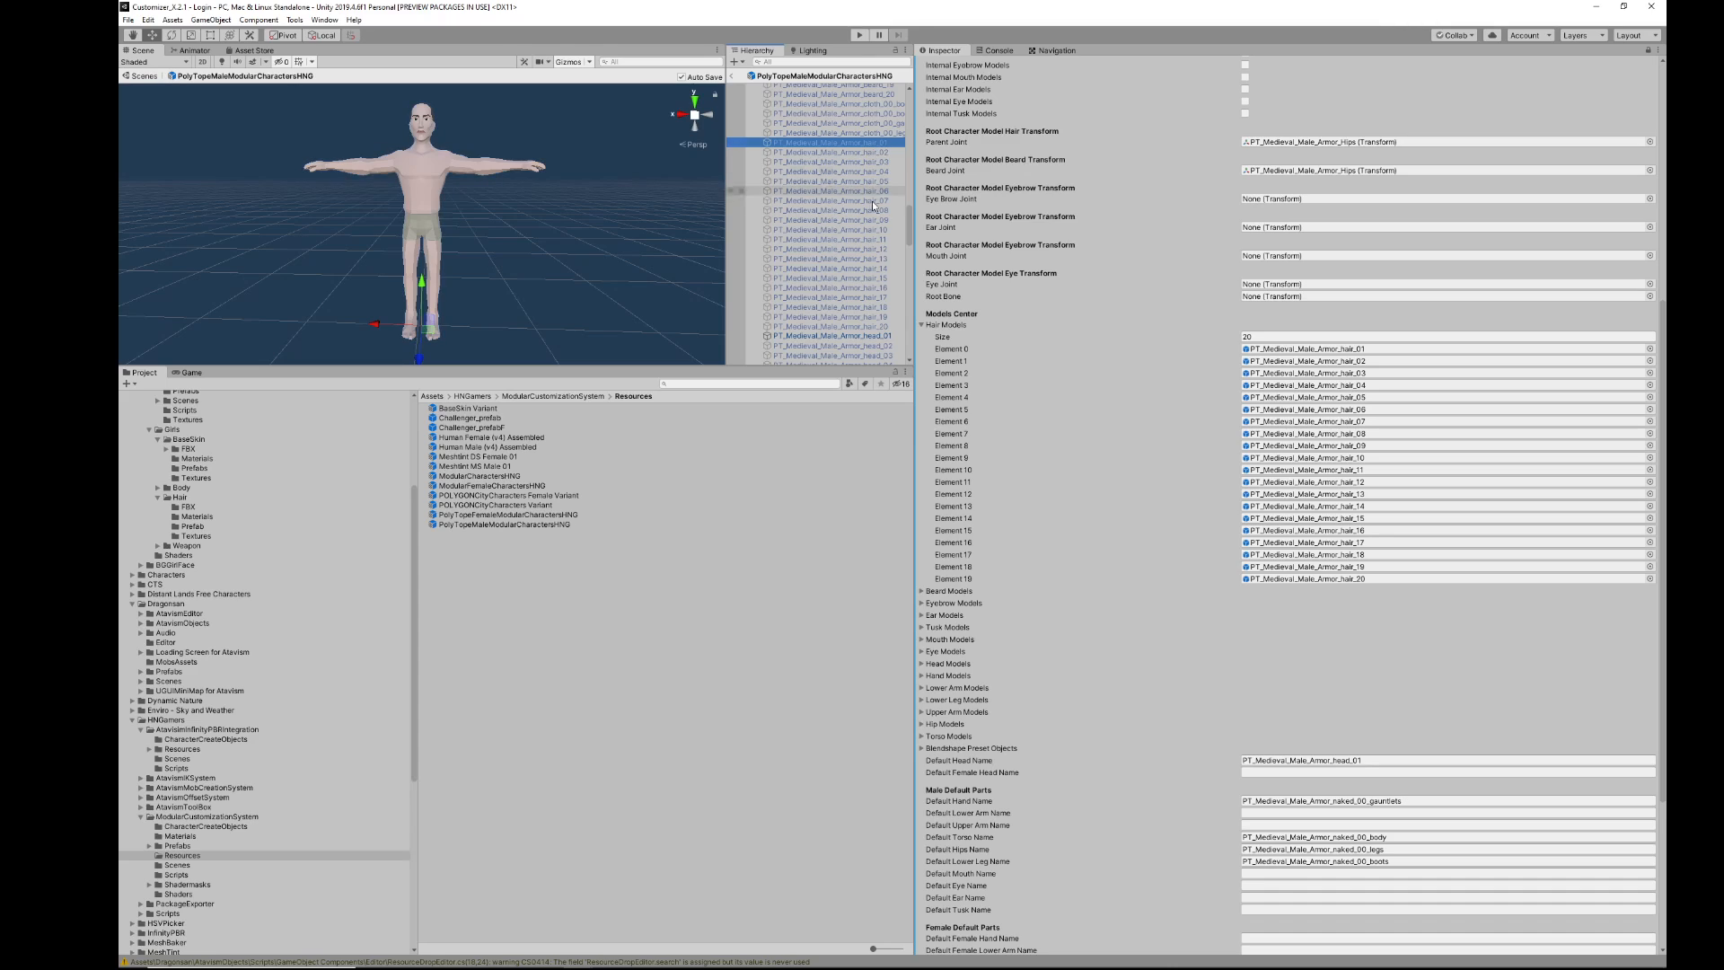
shift+click(849, 321)
drag(854, 245, 1360, 365)
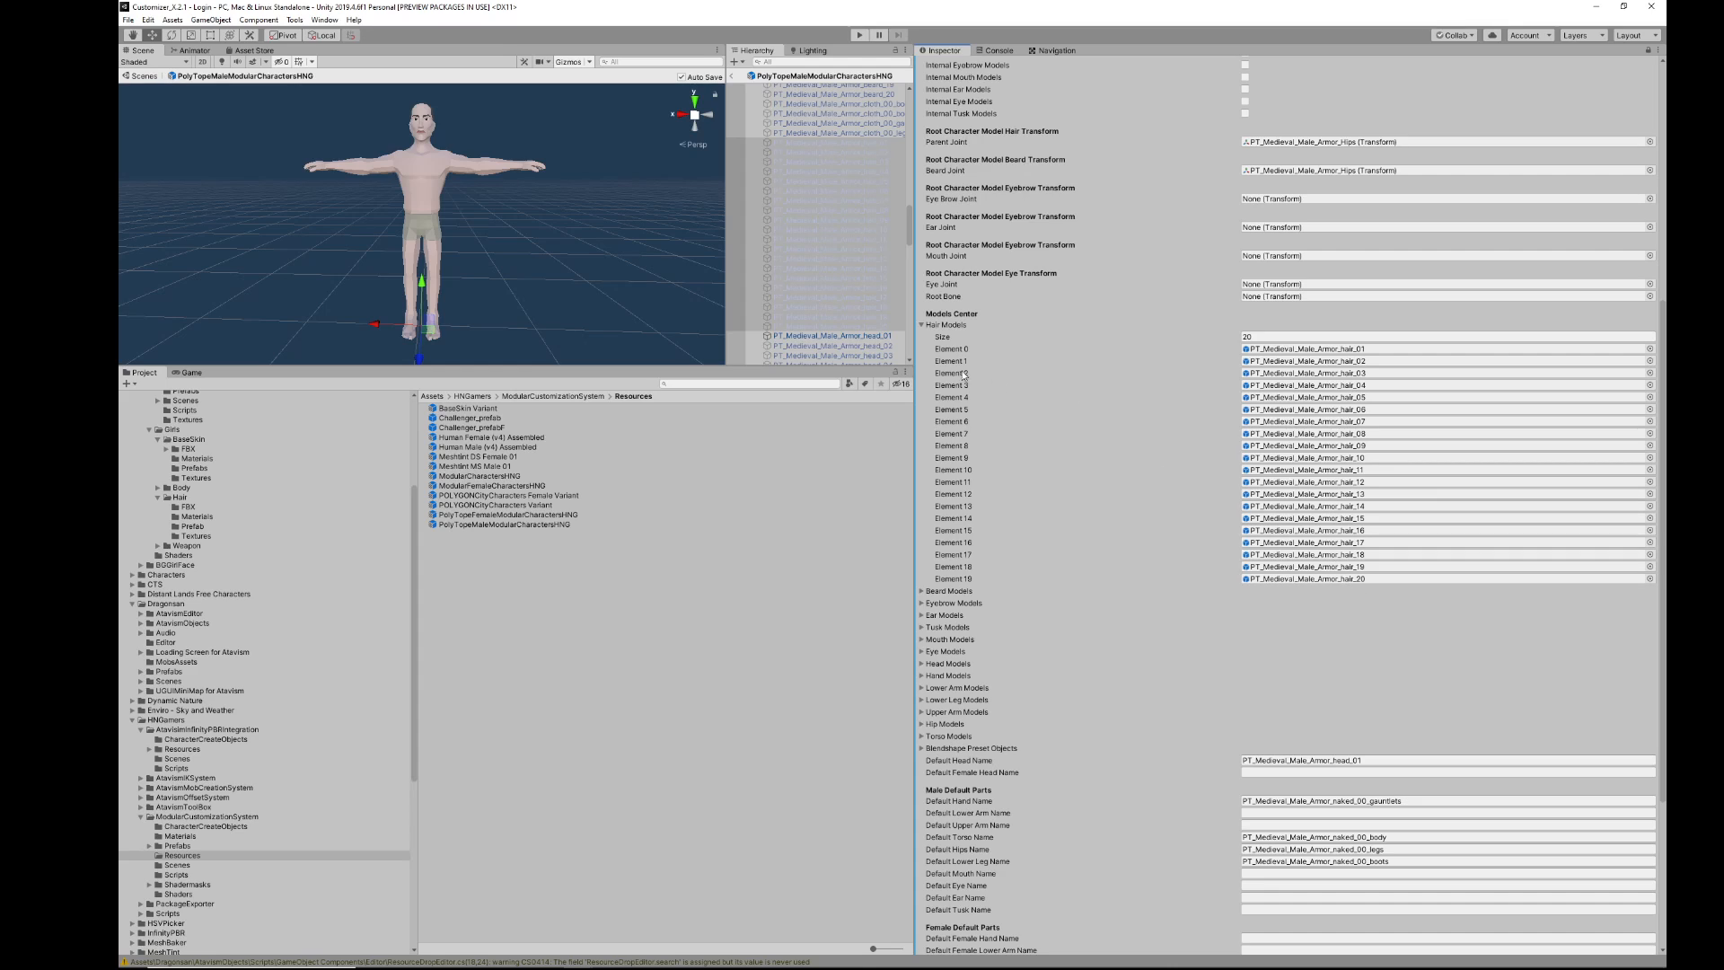
click(922, 325)
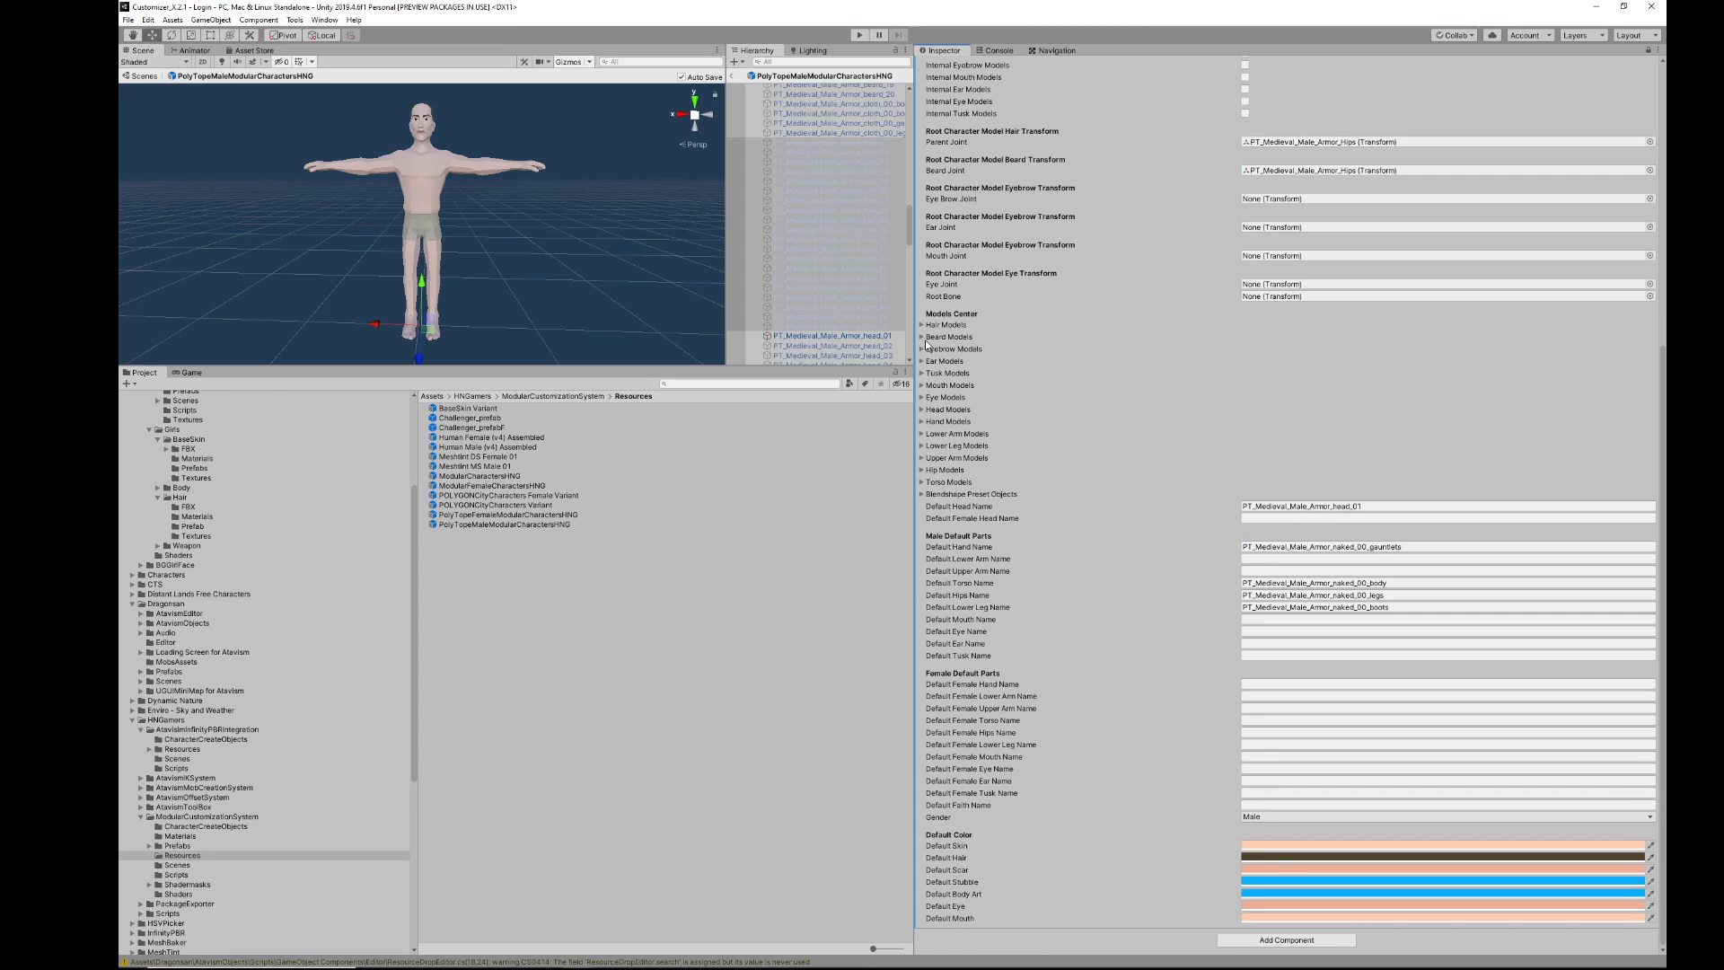
Step: Examine the contents of the Beard, Eyebrow, Ear, Tusk and Eye Models lists, collapsing each one again
click(921, 337)
click(922, 337)
click(921, 349)
click(921, 349)
click(922, 362)
click(922, 361)
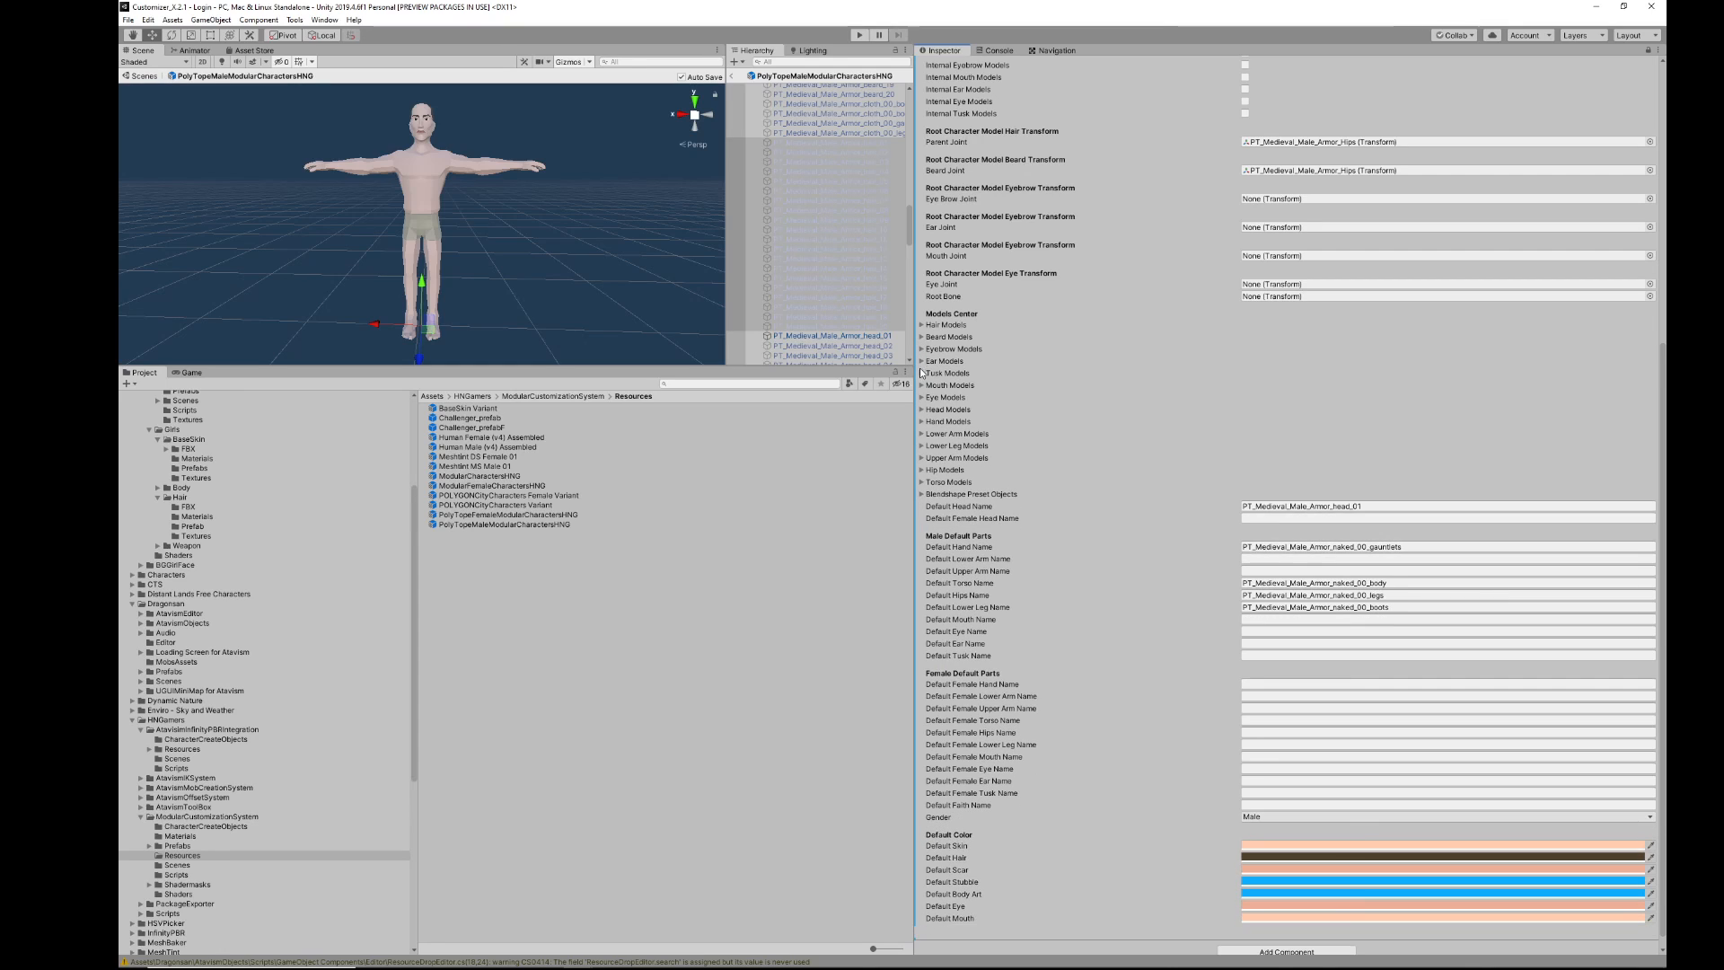
click(922, 373)
click(921, 372)
click(921, 397)
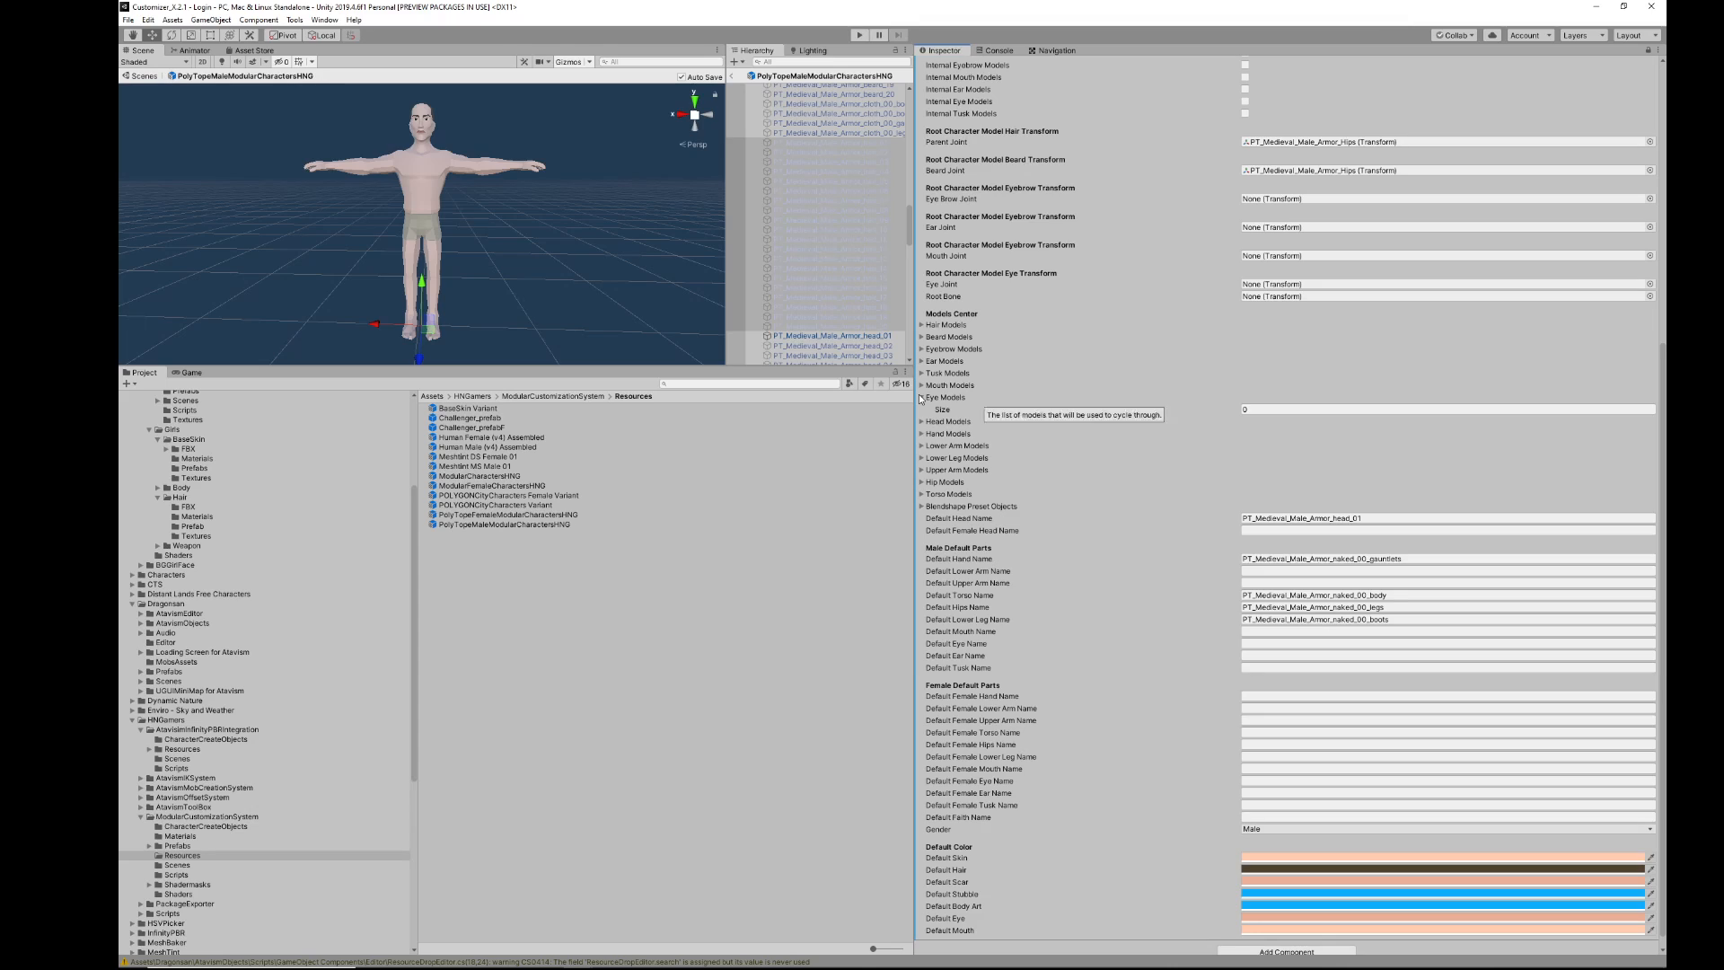
click(922, 397)
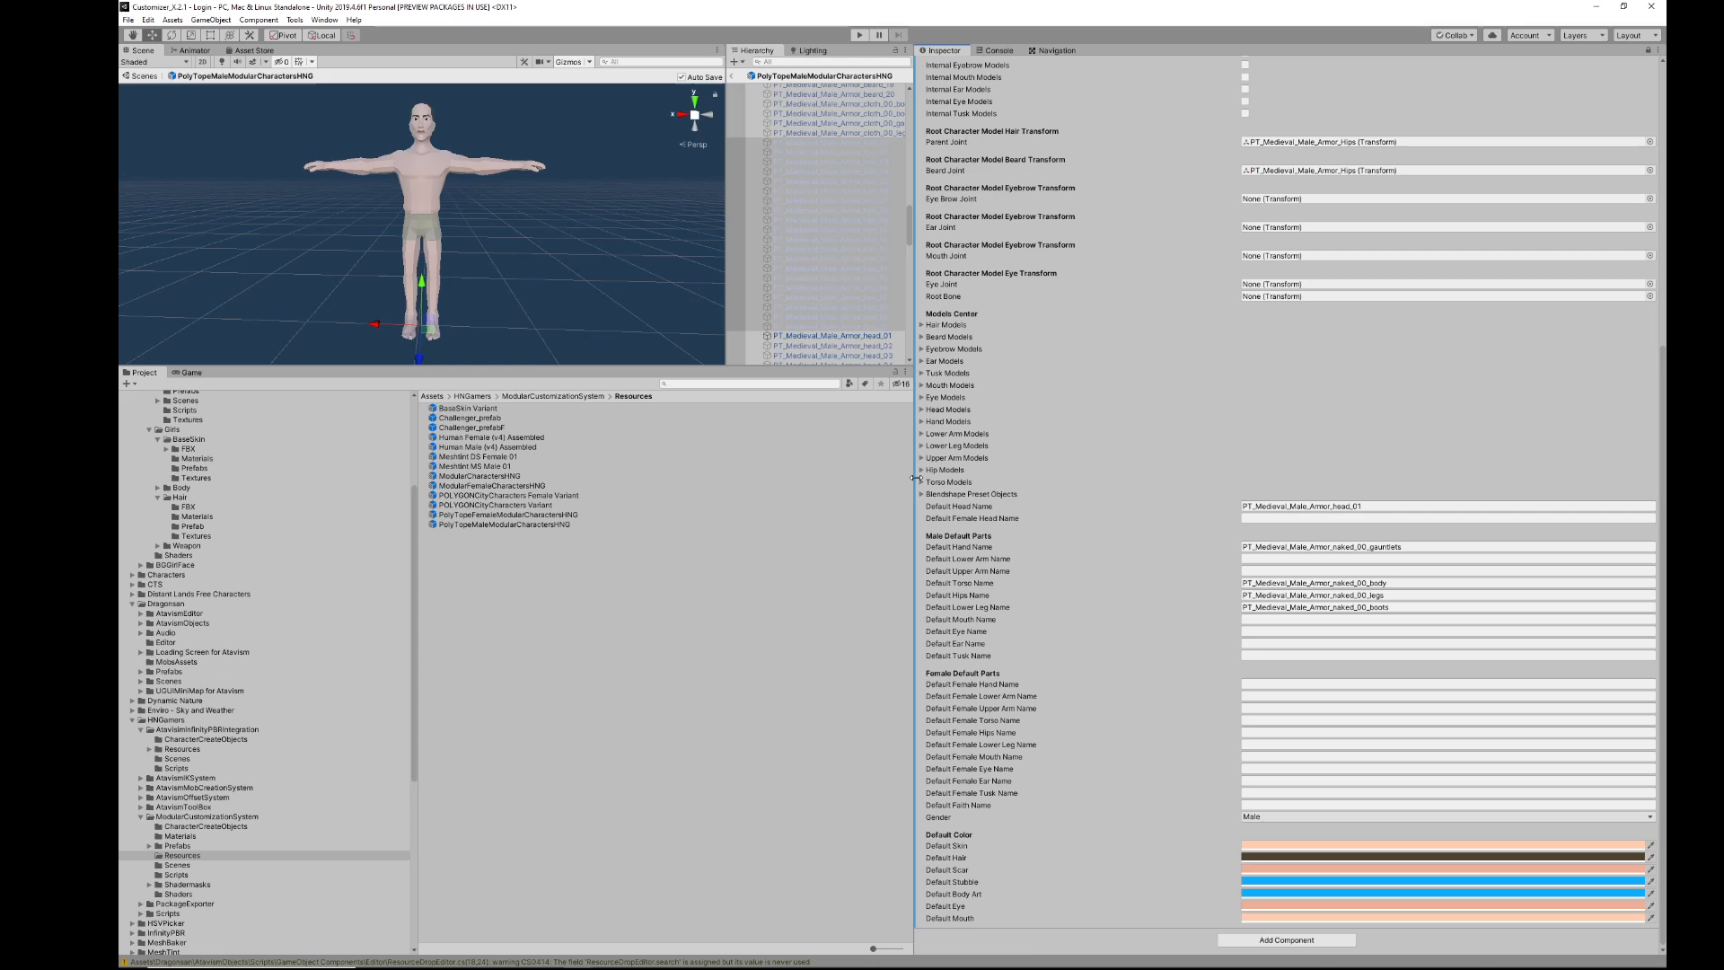
Step: Examine the Torso Models list and locate its Element 0 object in the prefab's hierarchy
click(921, 483)
click(1298, 507)
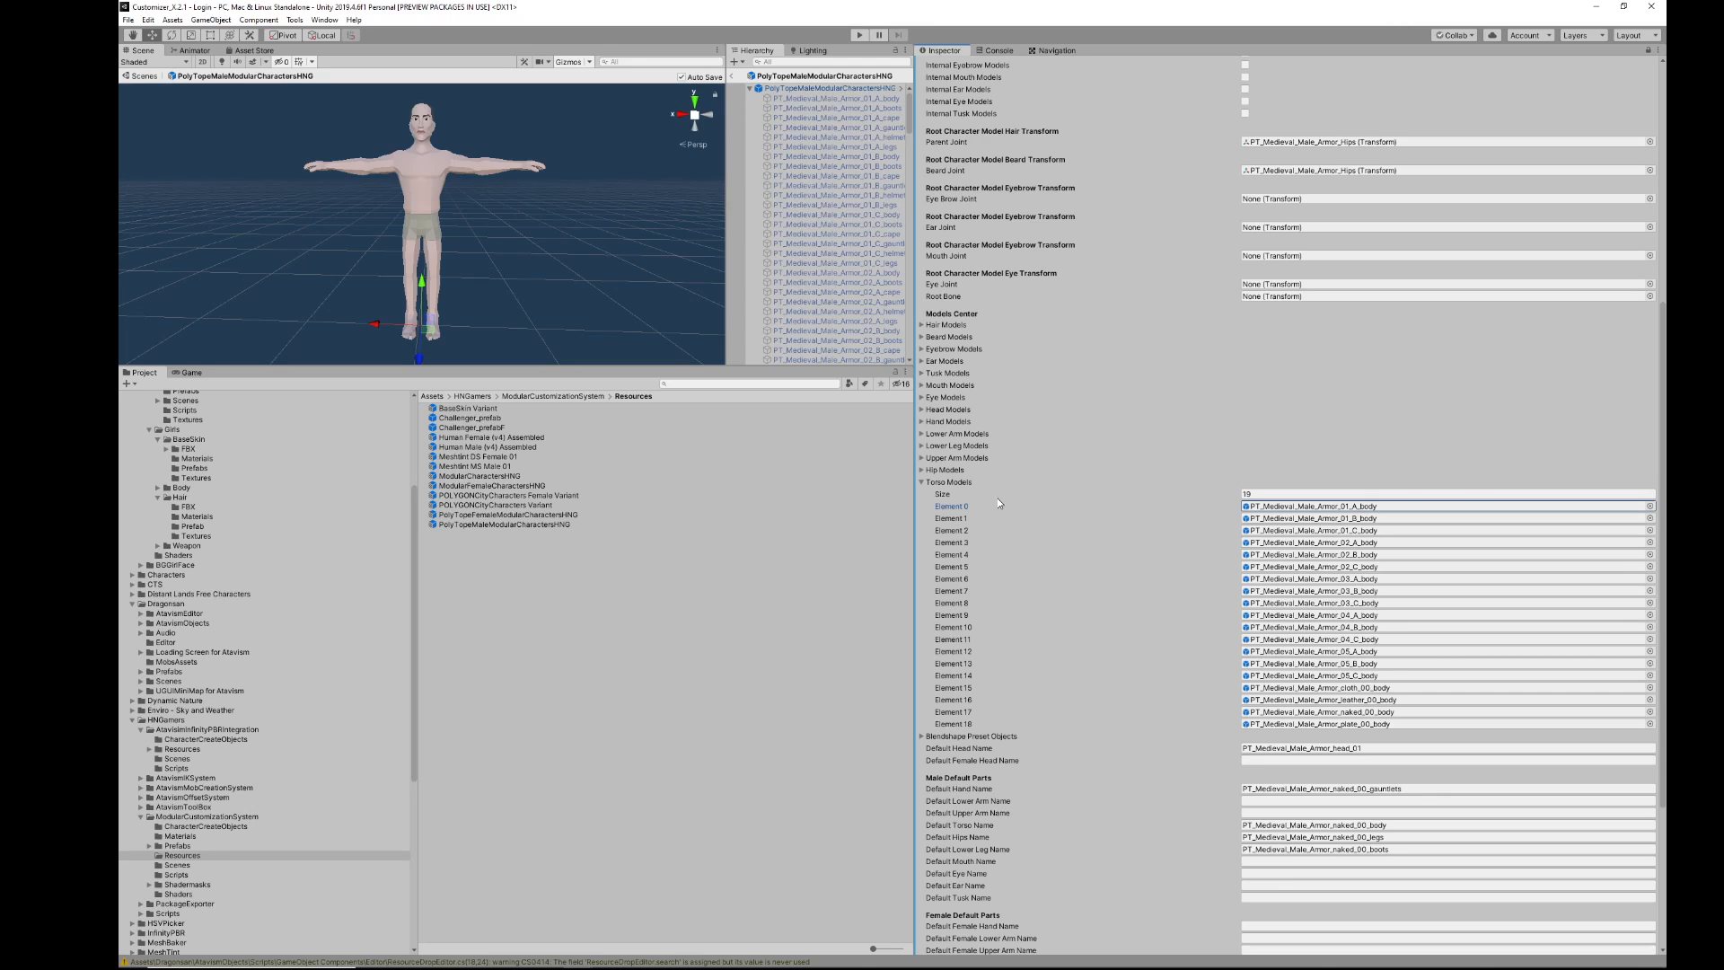
click(922, 482)
Step: Examine the contents of the Hip, Upper Arm, Lower Leg and Lower Arm Models lists, collapsing each one again
click(922, 470)
click(922, 470)
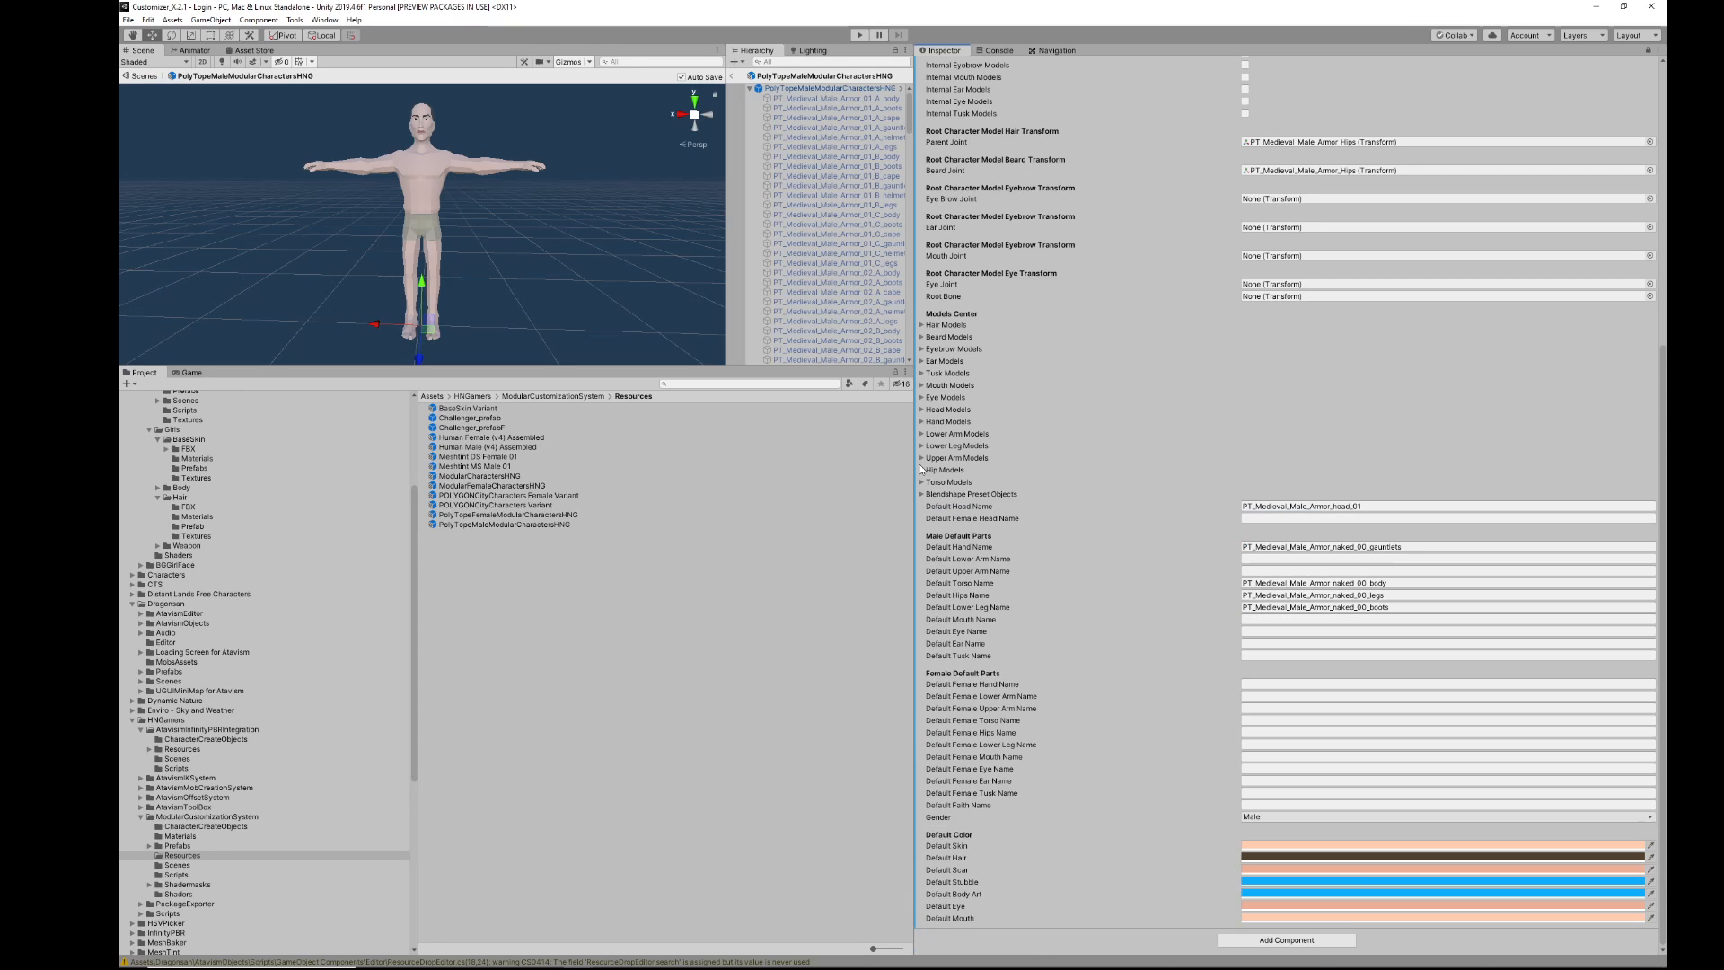
click(921, 458)
click(922, 458)
click(921, 445)
click(921, 445)
click(921, 434)
click(922, 434)
Step: Open the ModularFemaleCharactersHNG prefab and inspect the character's separate right hand, lower arm and upper arm meshes
double_click(517, 485)
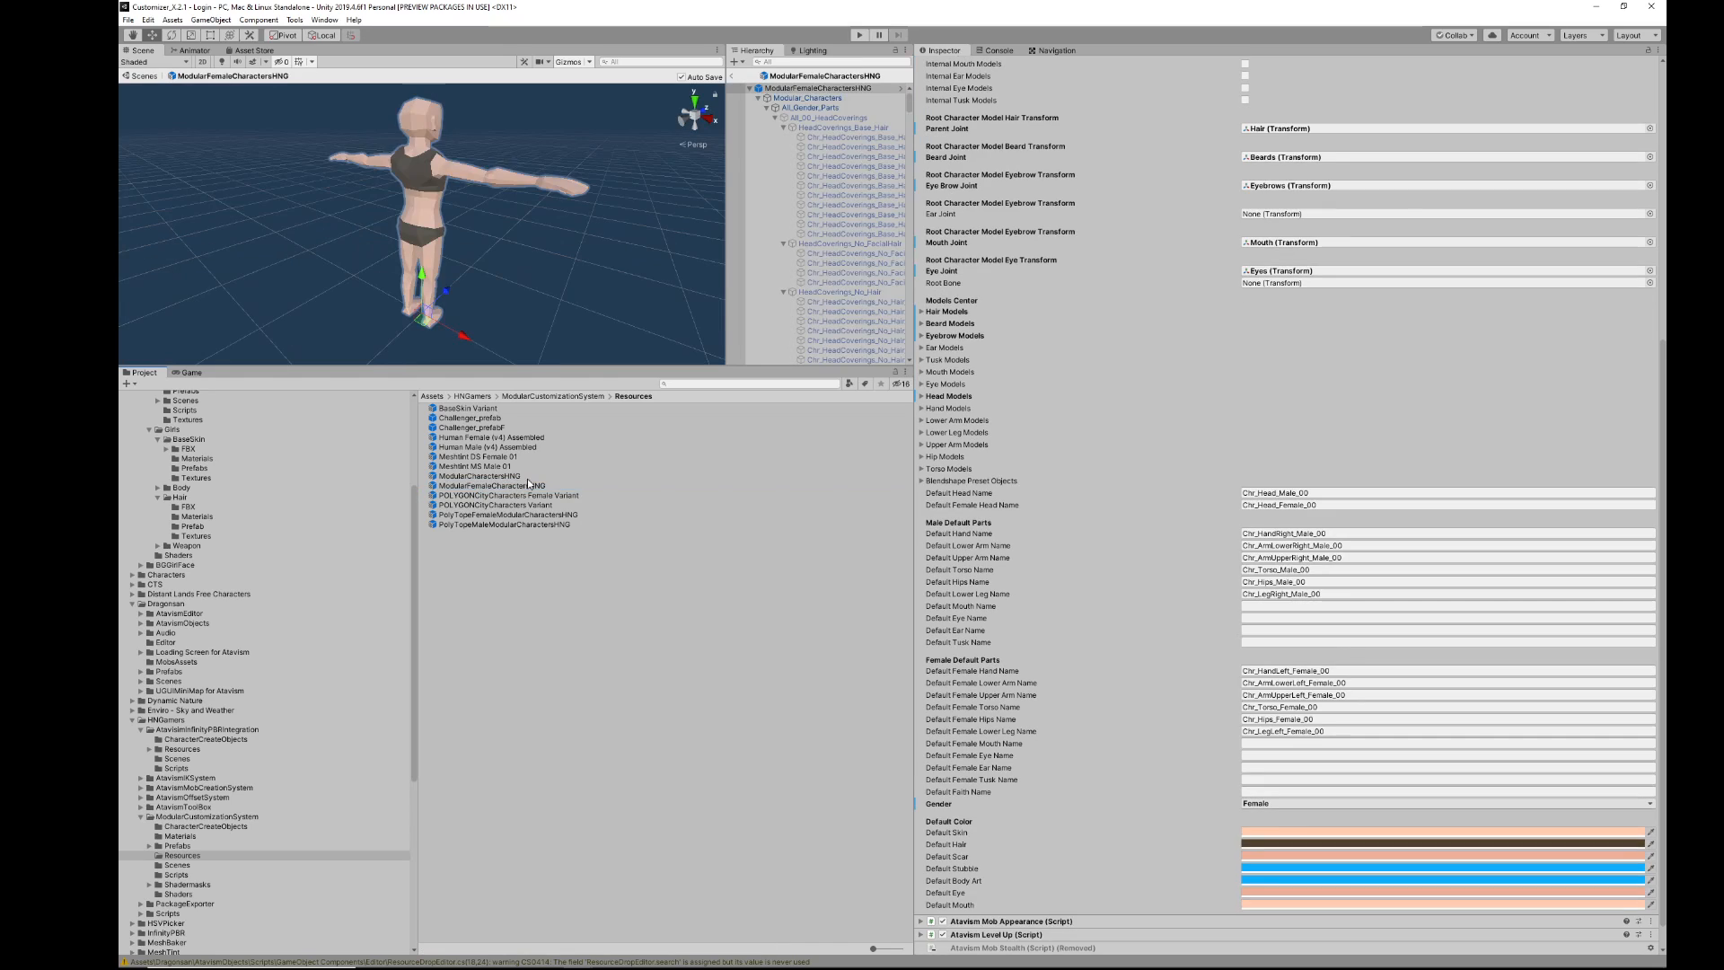
click(573, 180)
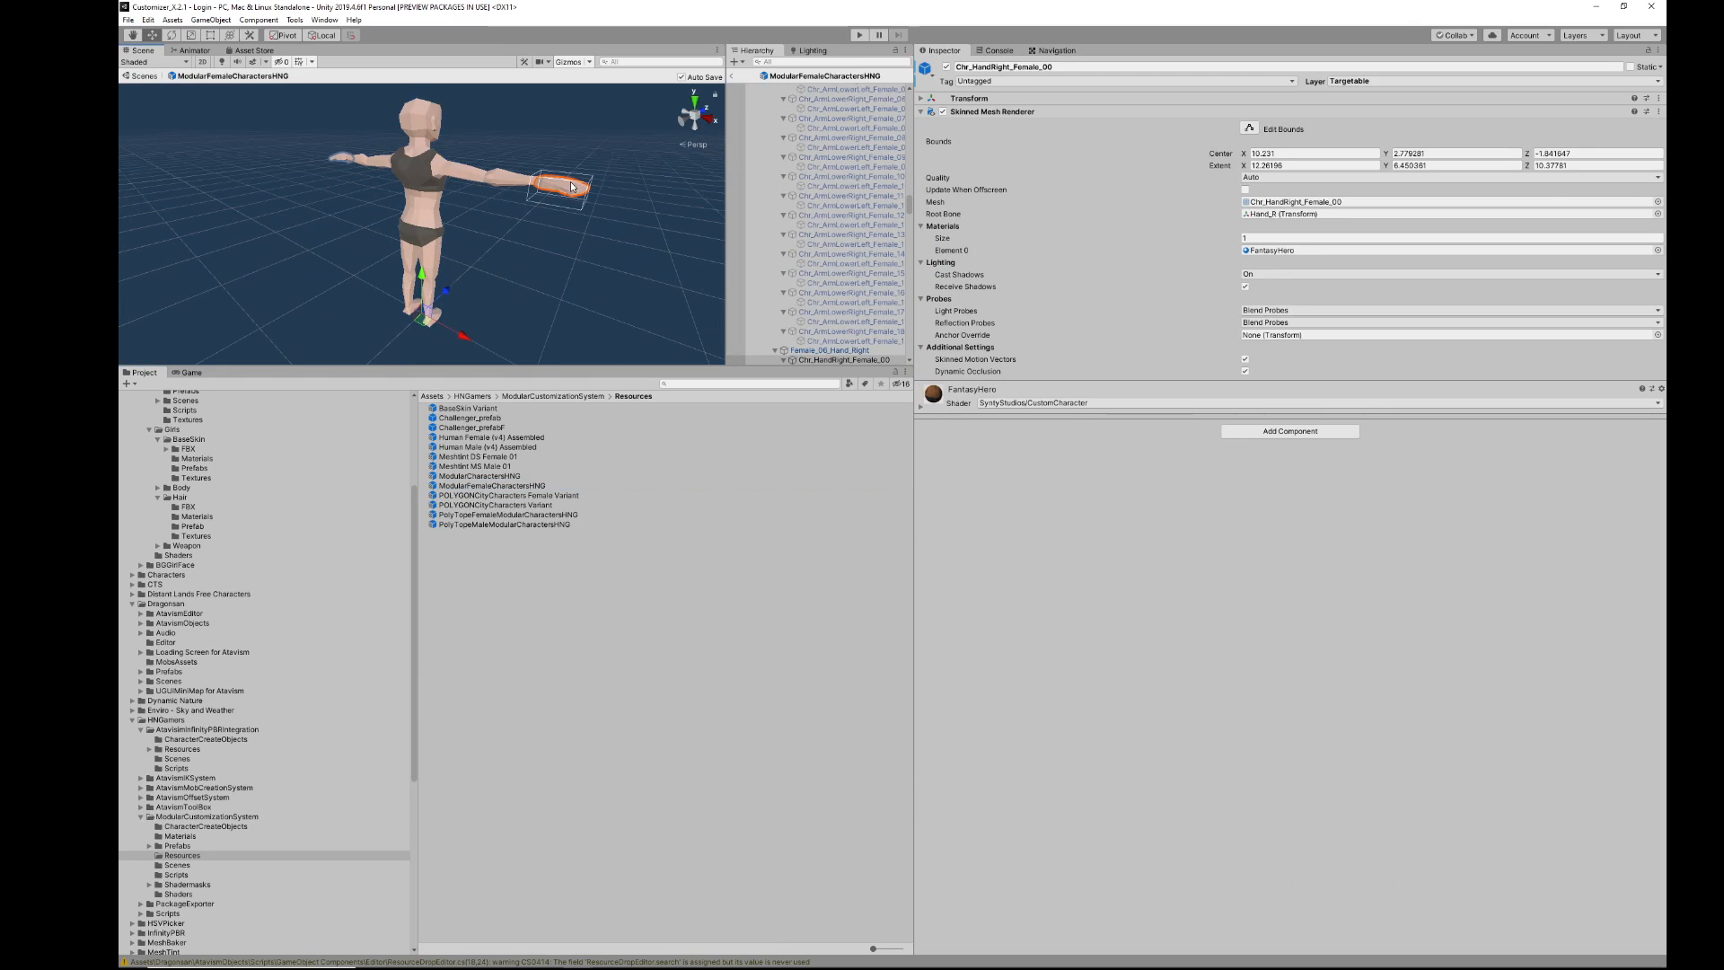
click(504, 181)
click(494, 177)
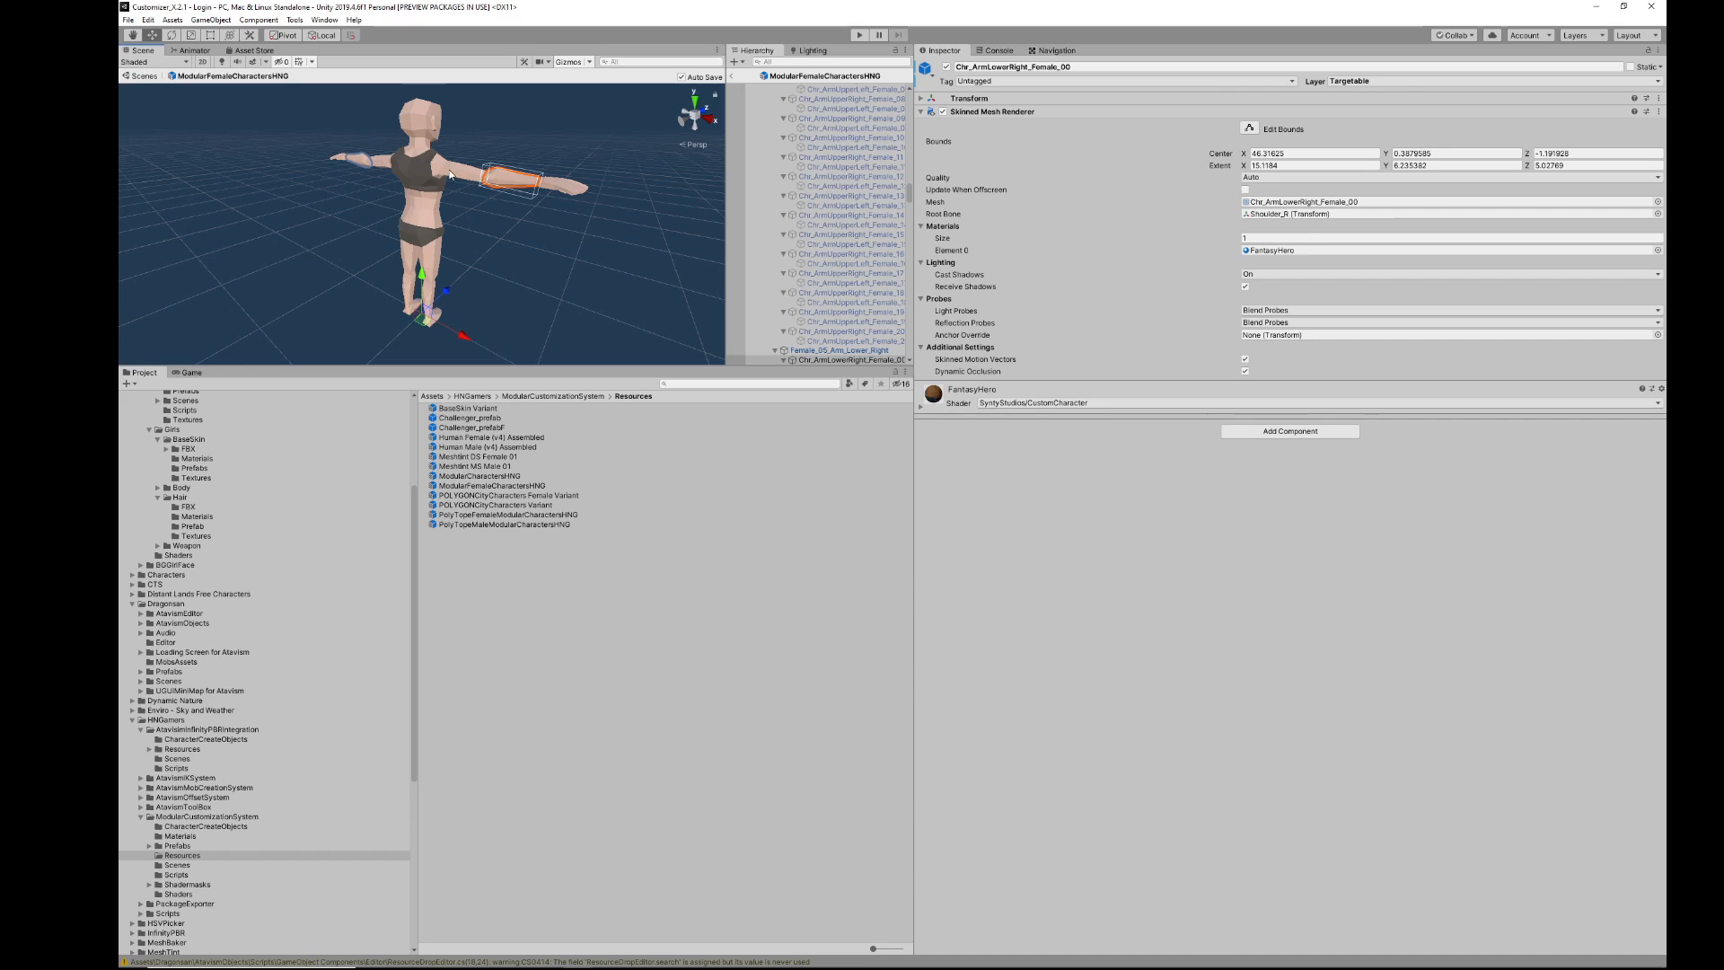
click(456, 167)
click(455, 167)
Step: Inspect the female modular character's separate torso, hips and right leg meshes
click(435, 211)
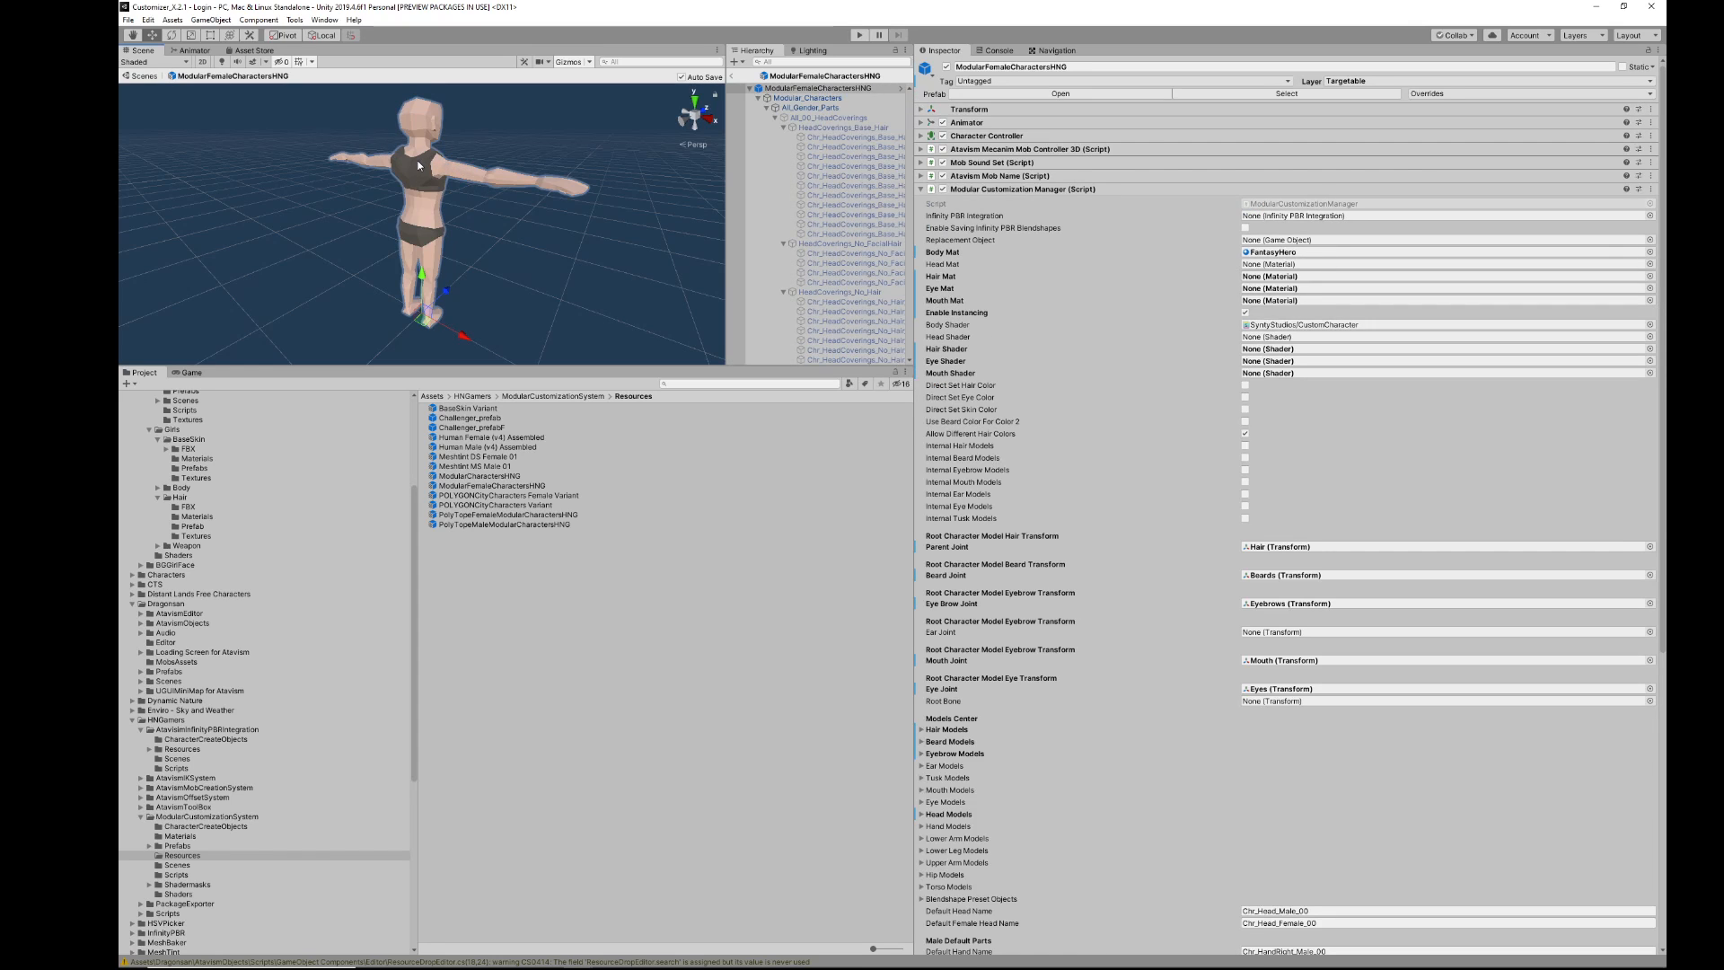
click(435, 211)
click(427, 255)
click(425, 248)
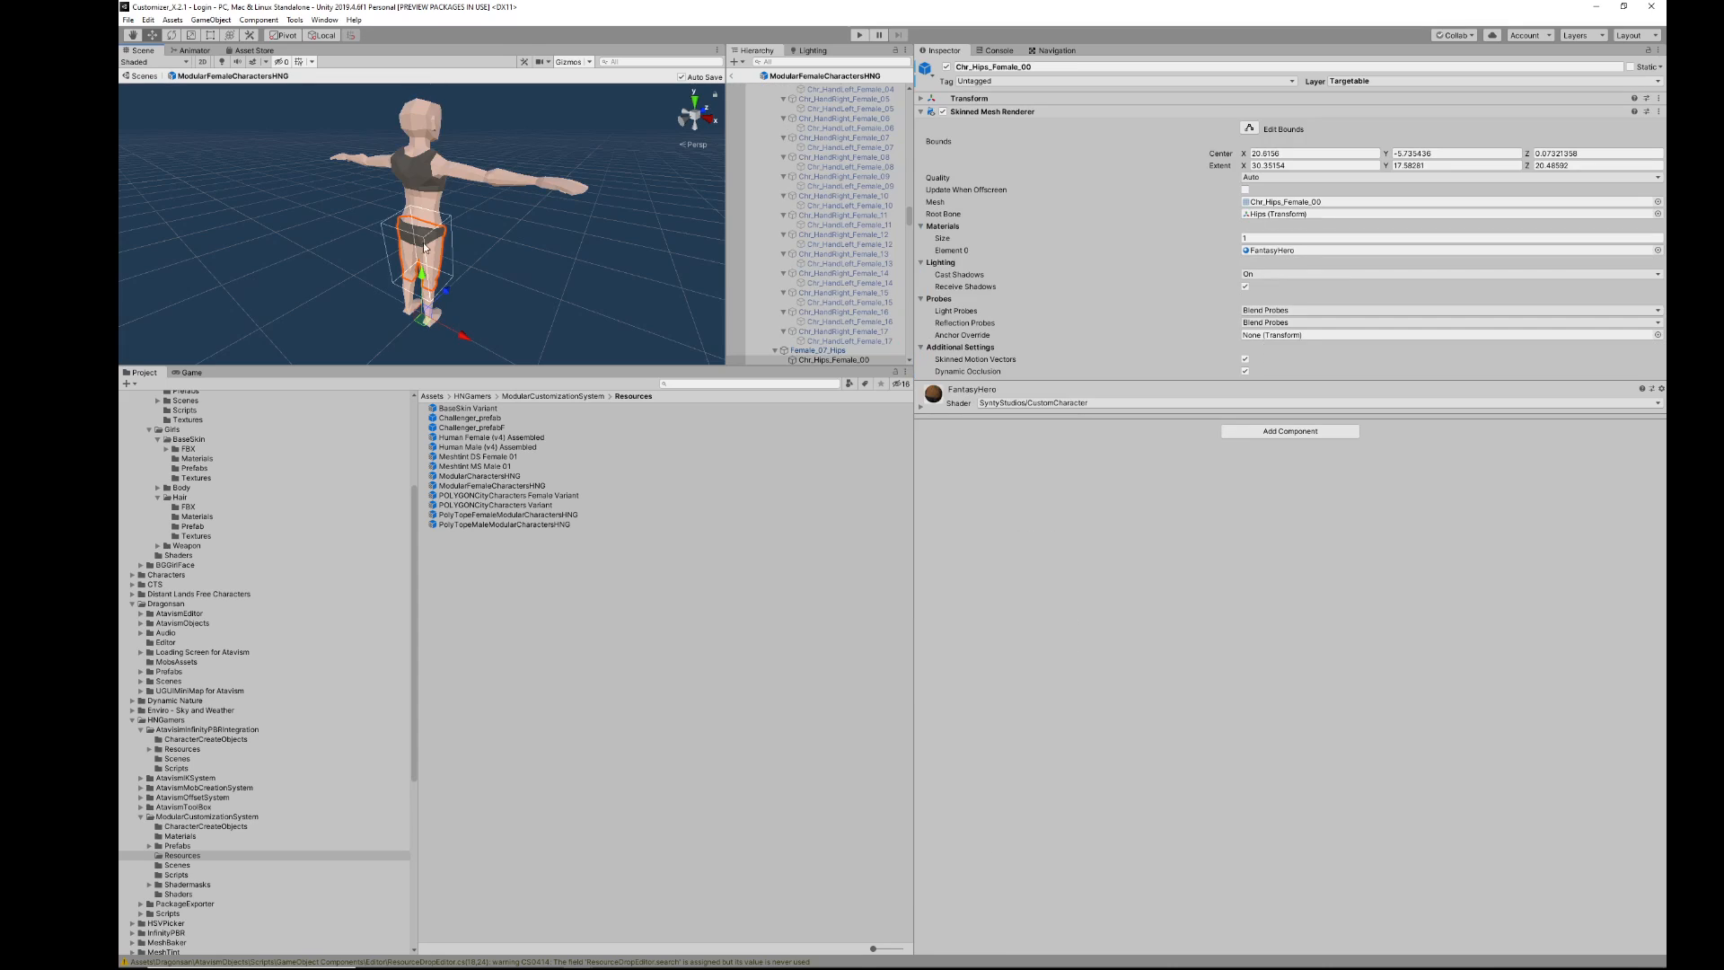
click(428, 304)
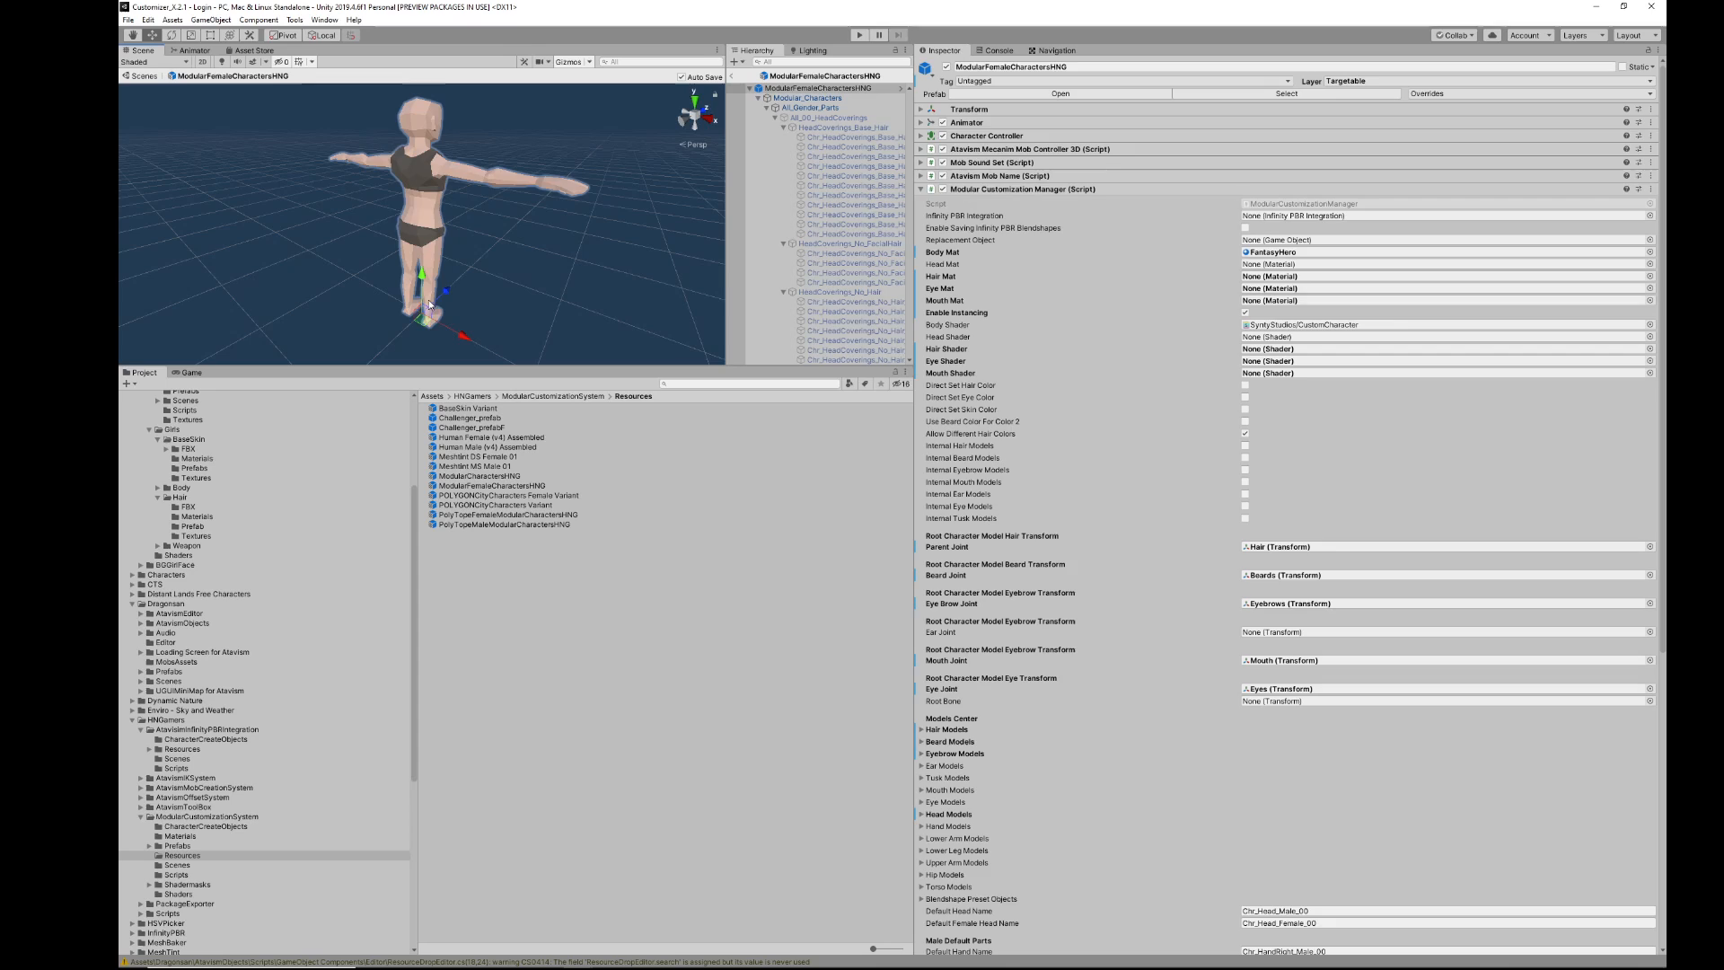
click(429, 306)
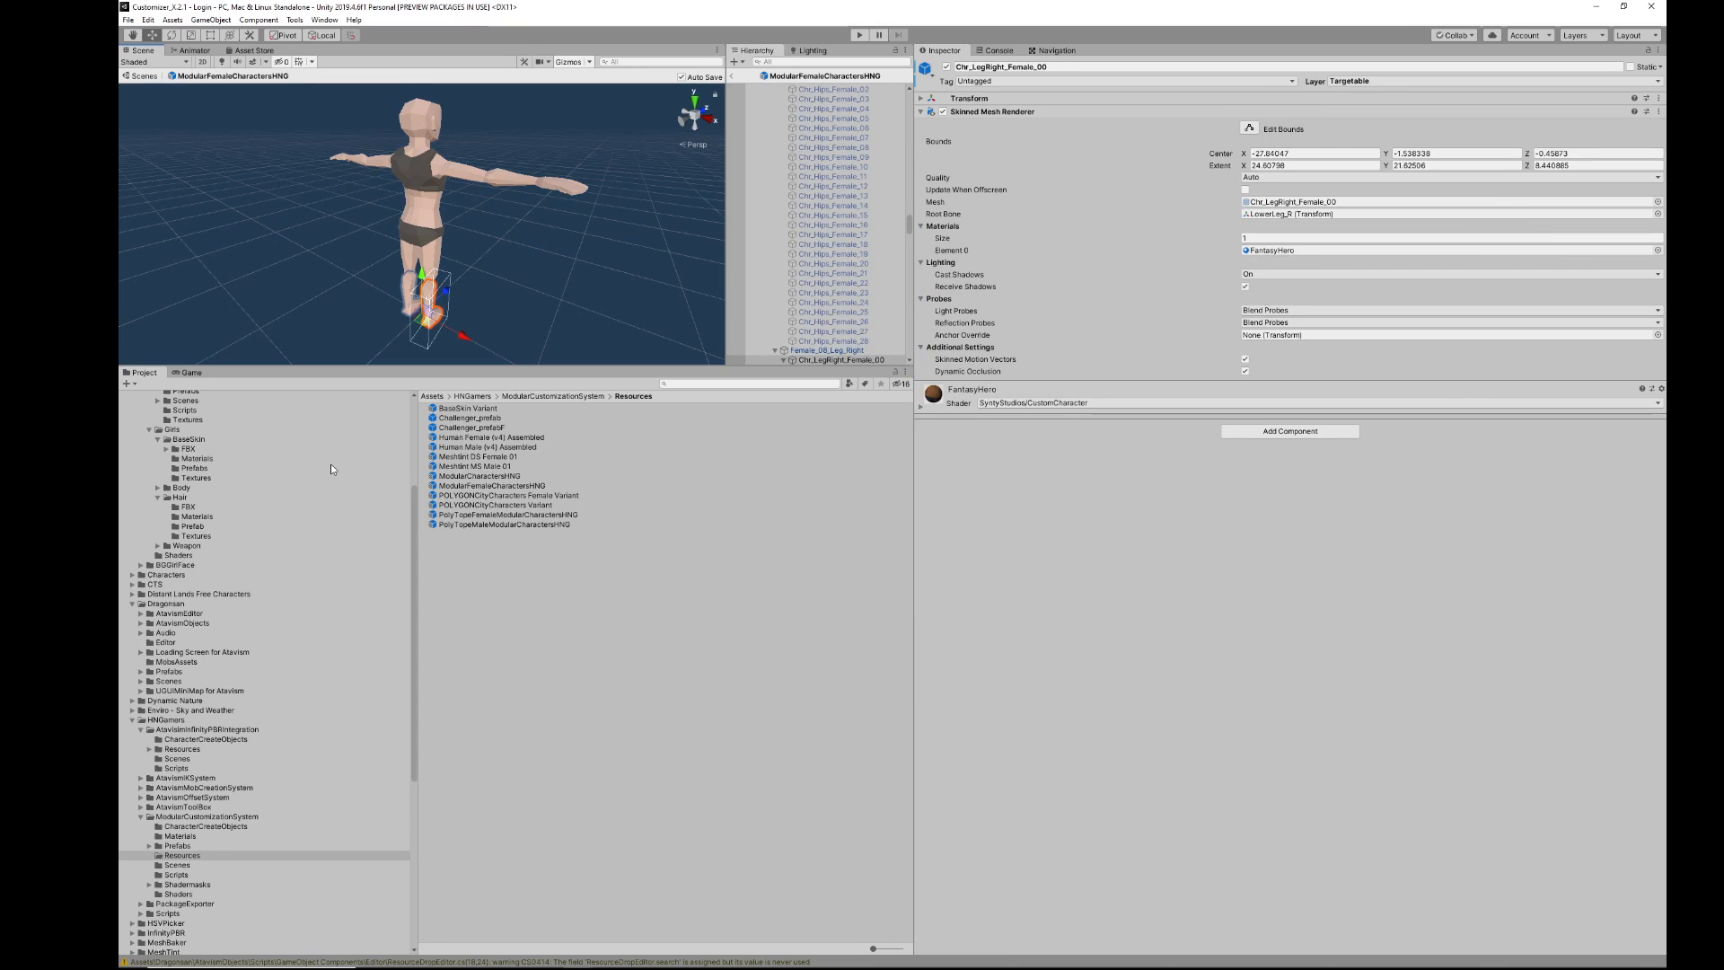
Step: Reopen the PolyTopeMaleModularCharactersHNG prefab and inspect its naked legs, feet and body meshes for comparison
double_click(477, 524)
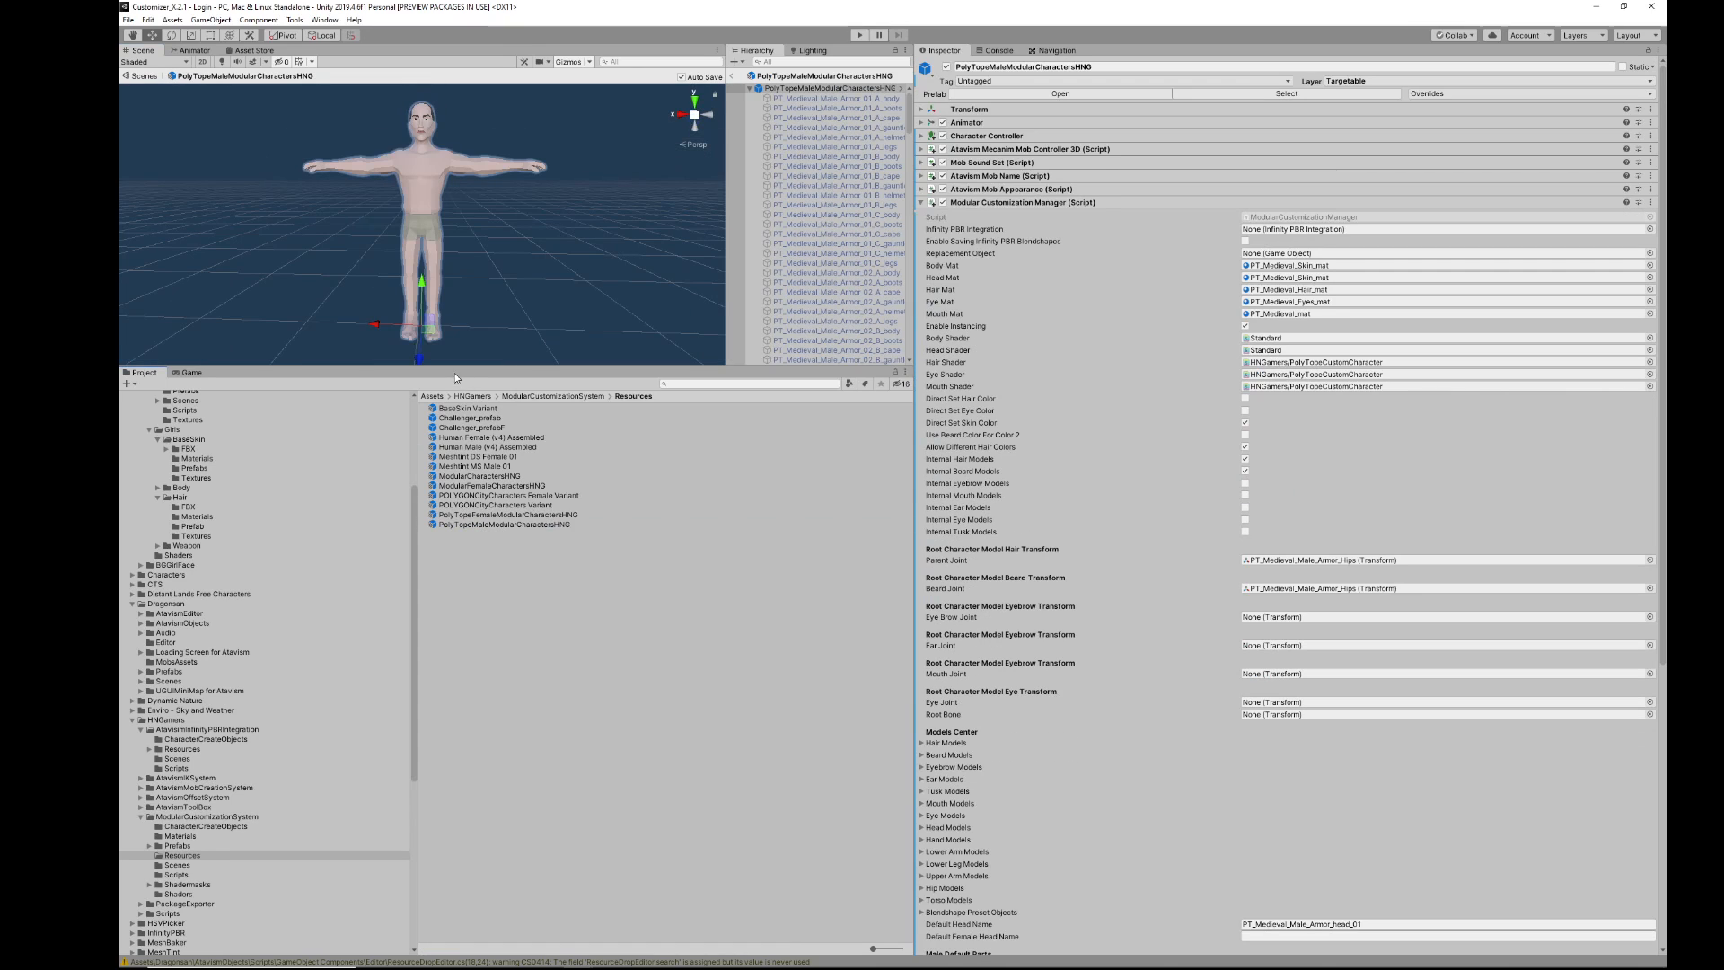
click(433, 302)
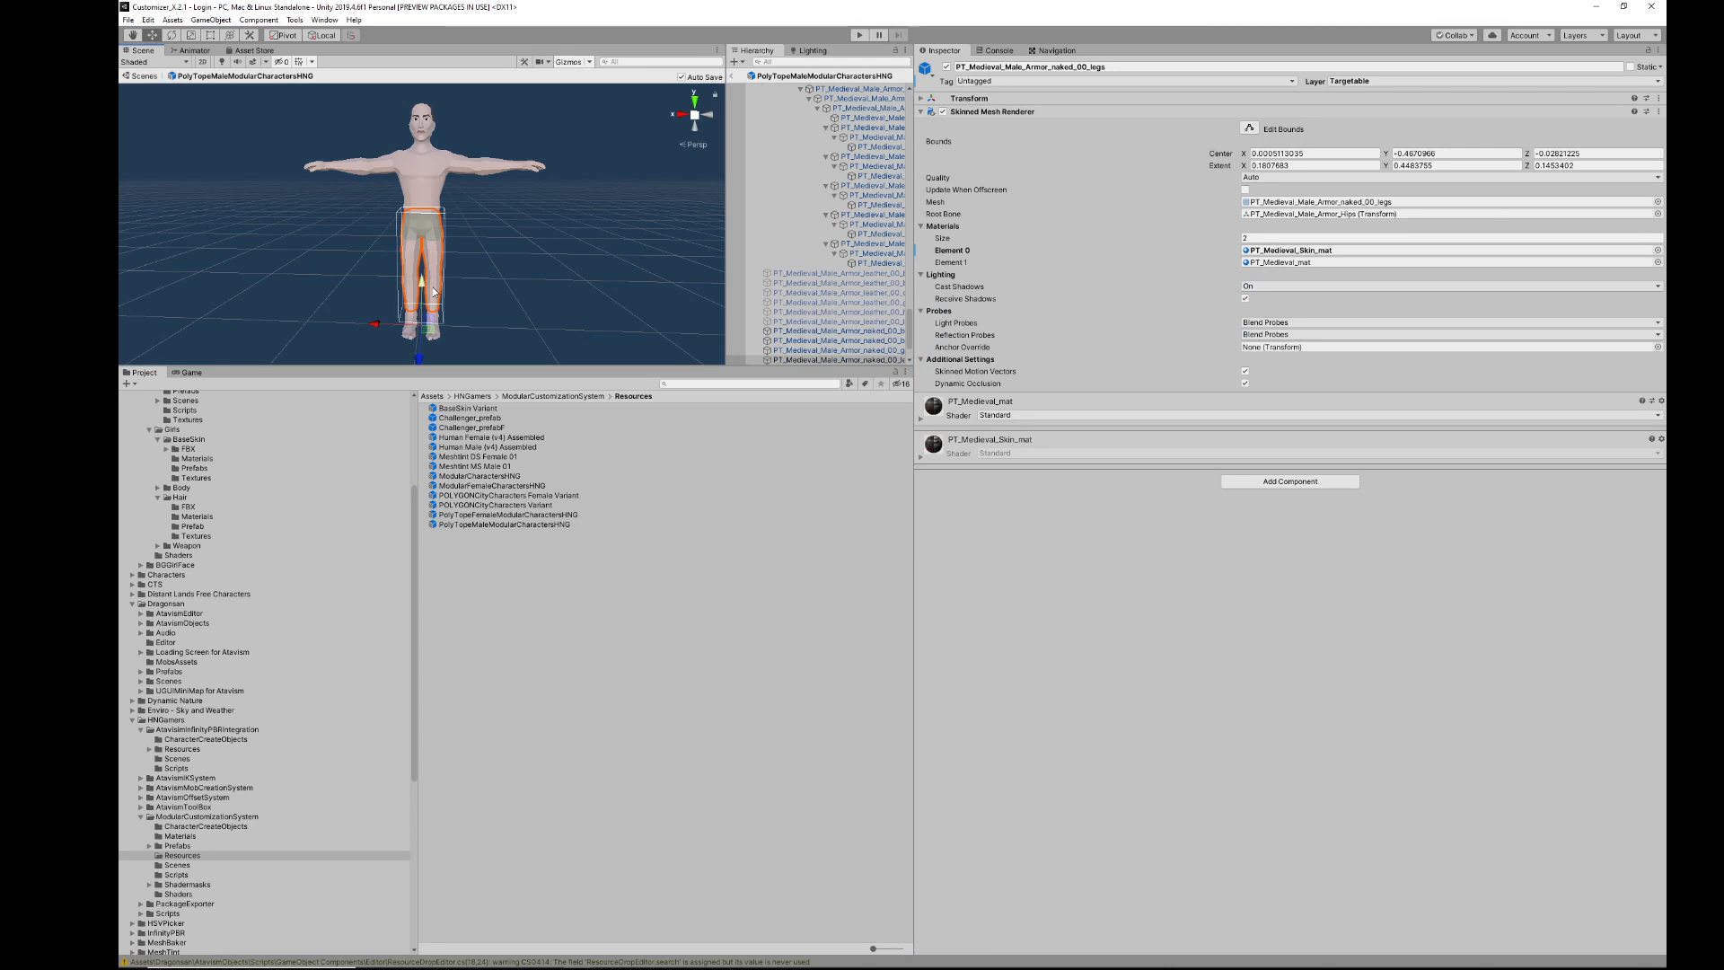
click(411, 338)
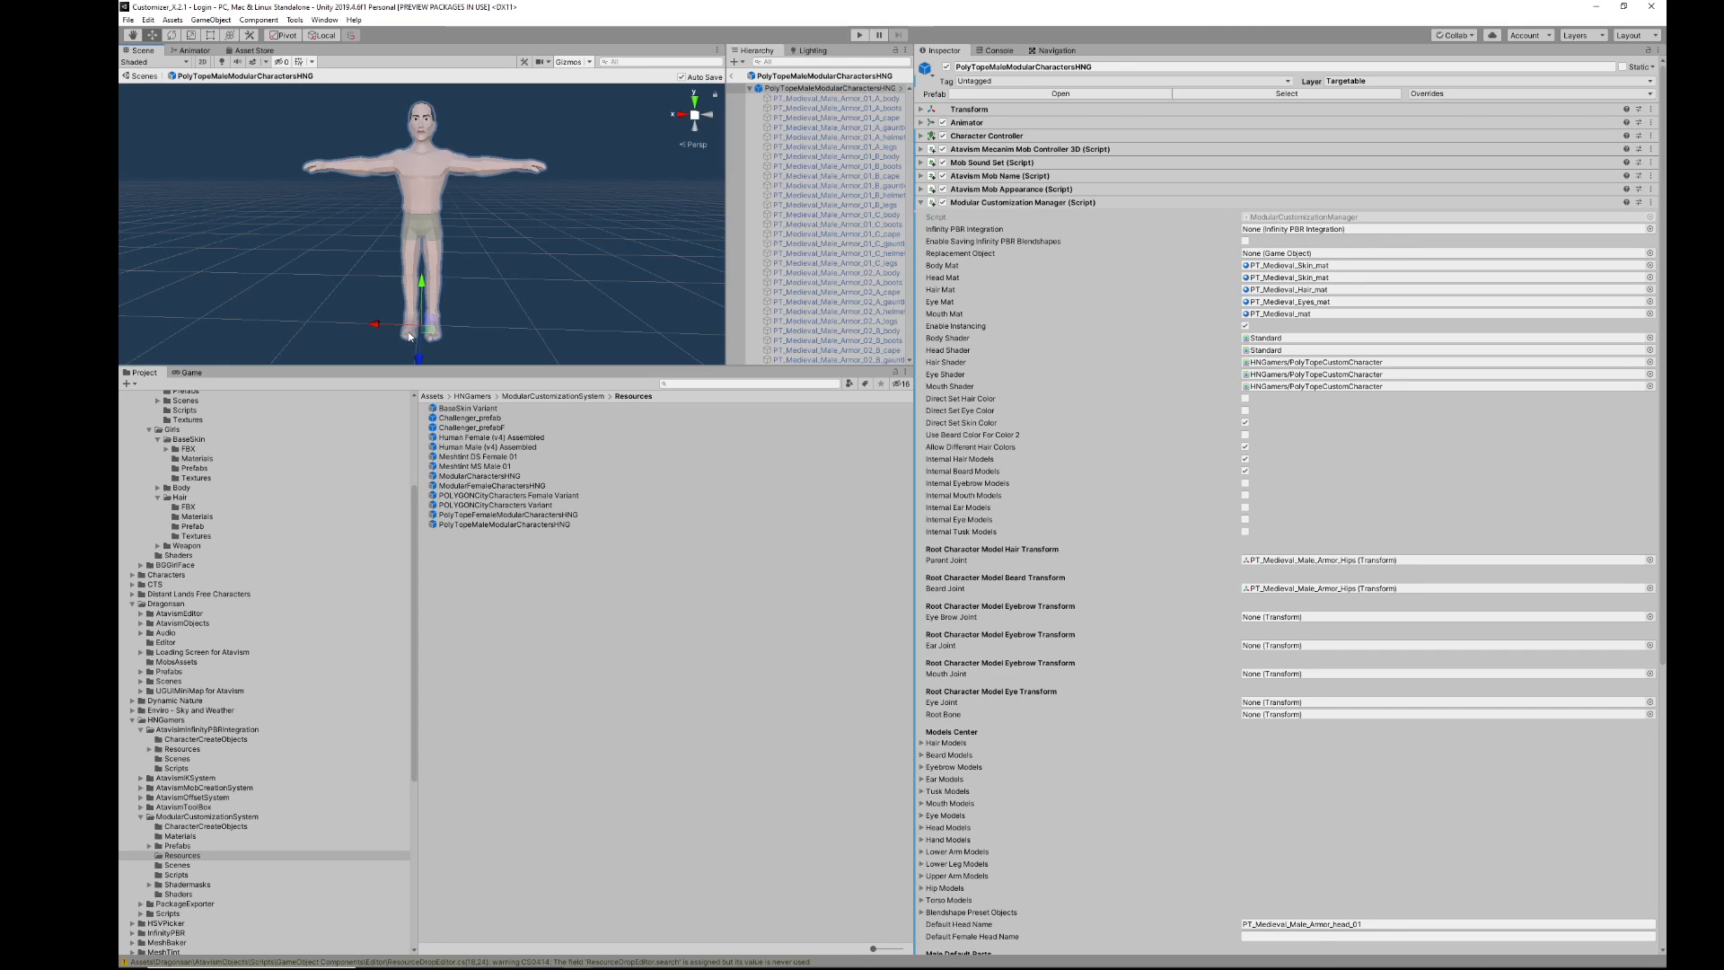
click(412, 338)
click(426, 193)
click(428, 193)
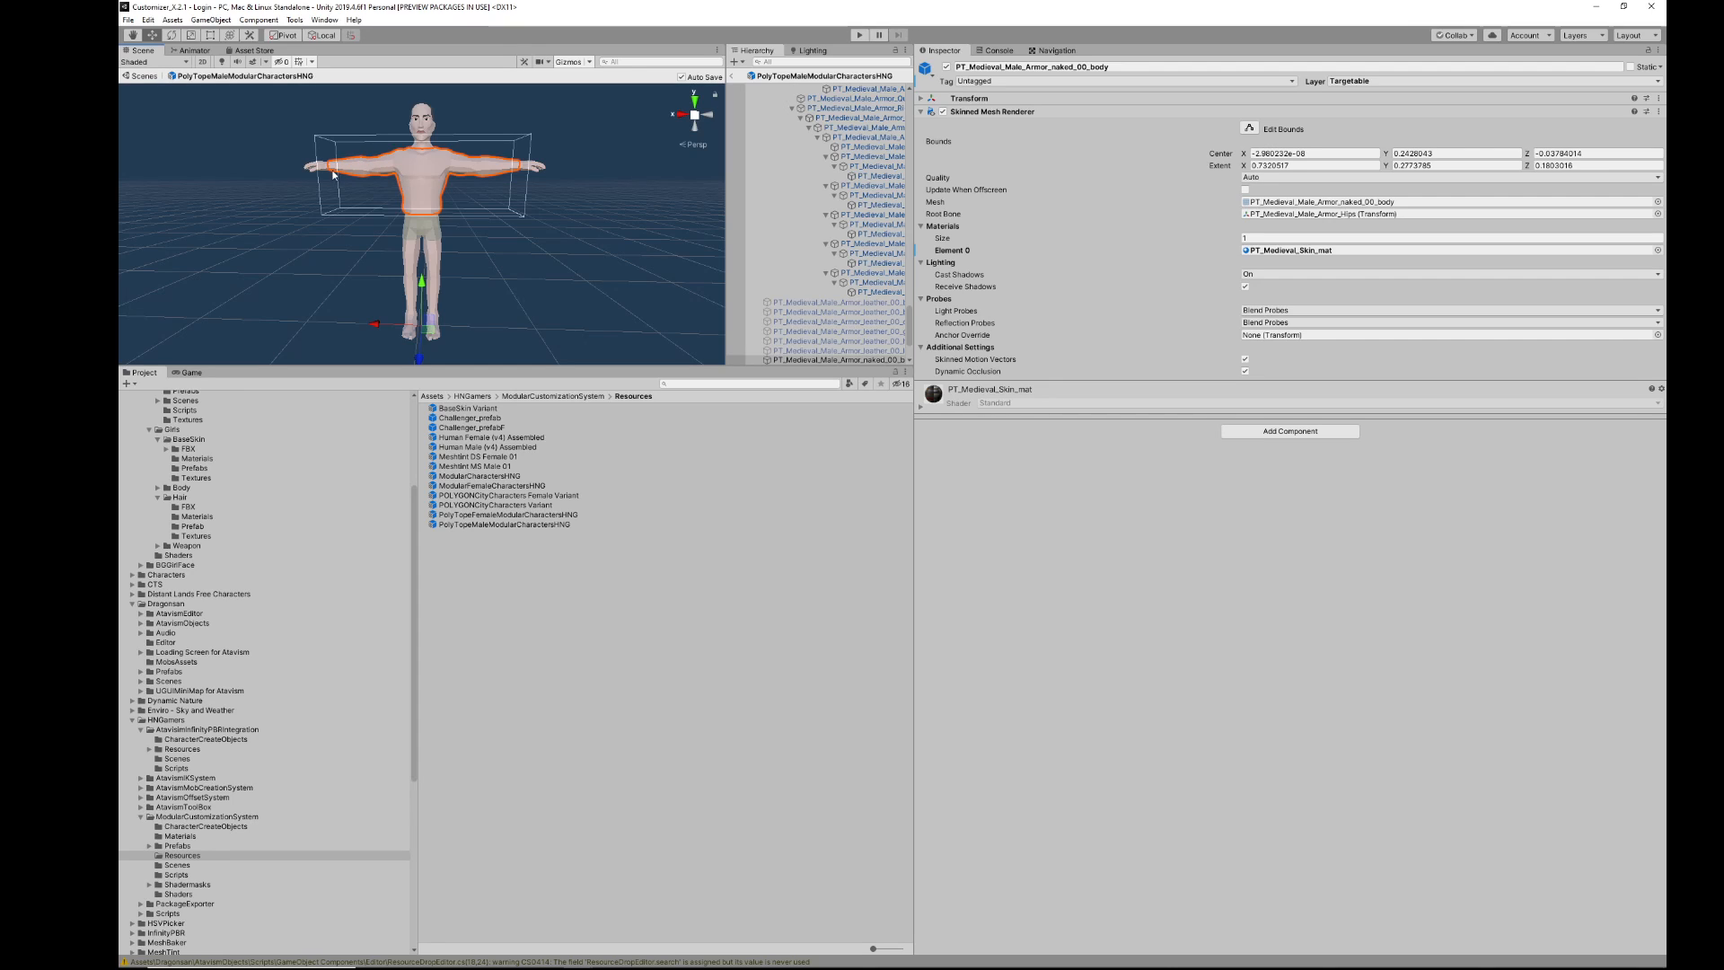
Step: Inspect the male character's naked gauntlets mesh and return to the model lists on the prefab root's Modular Customization Manager
click(535, 168)
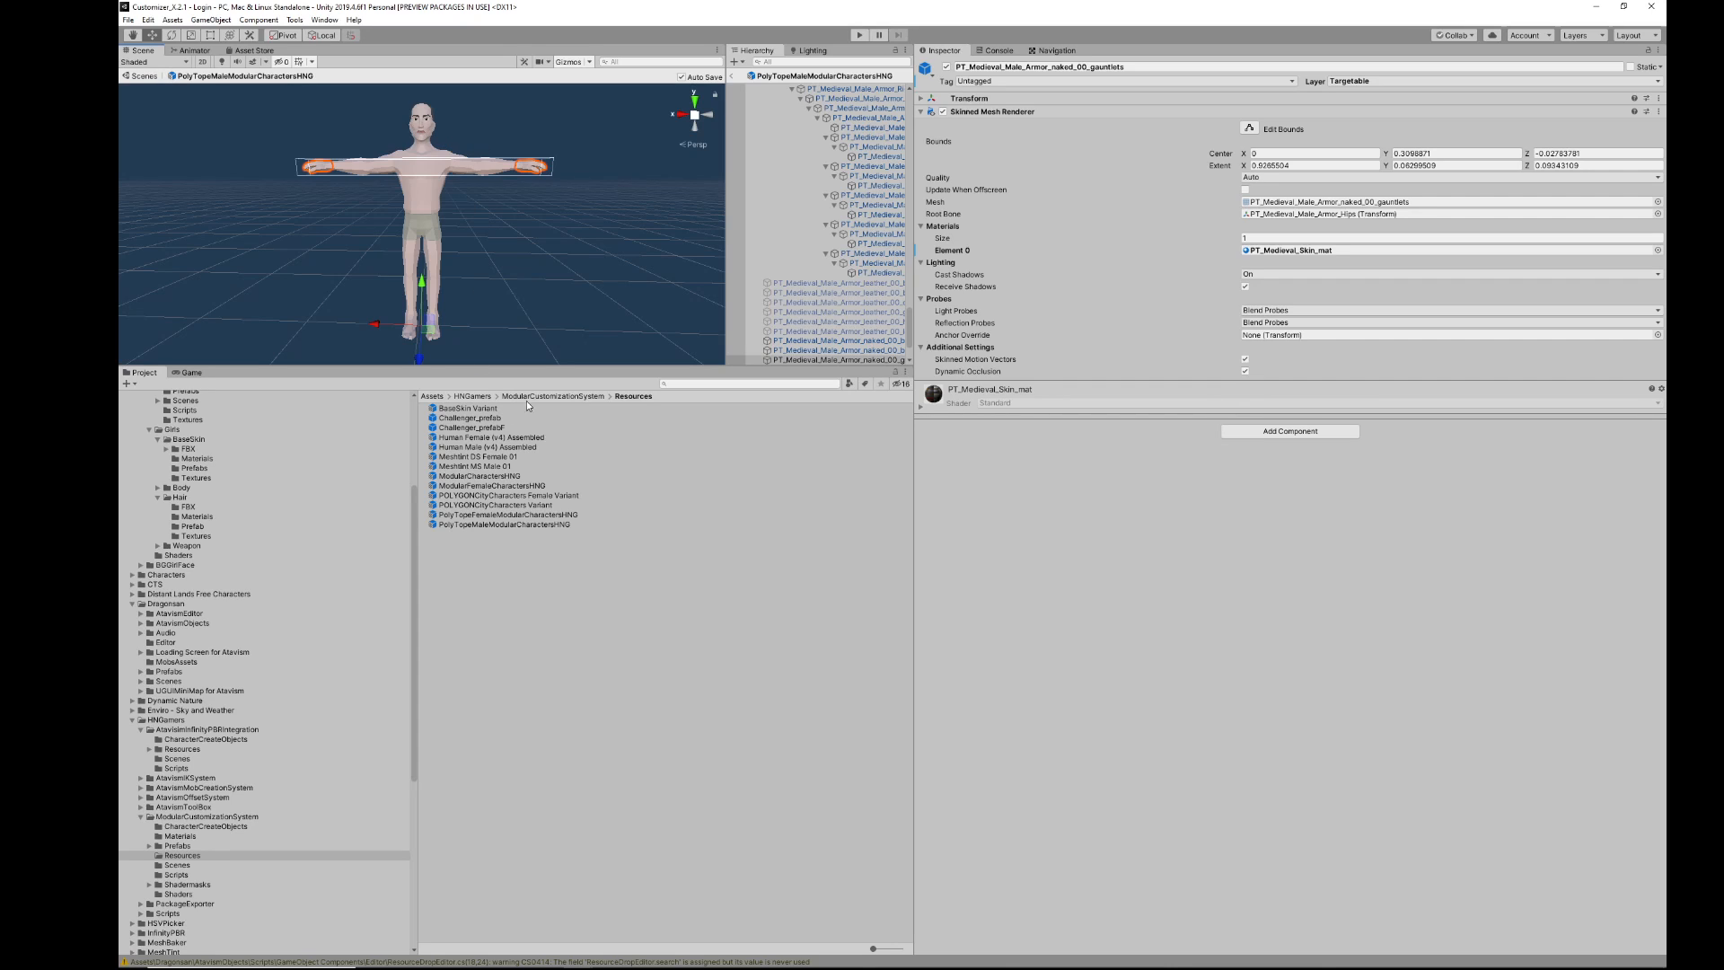
scroll(820, 341, up, 15)
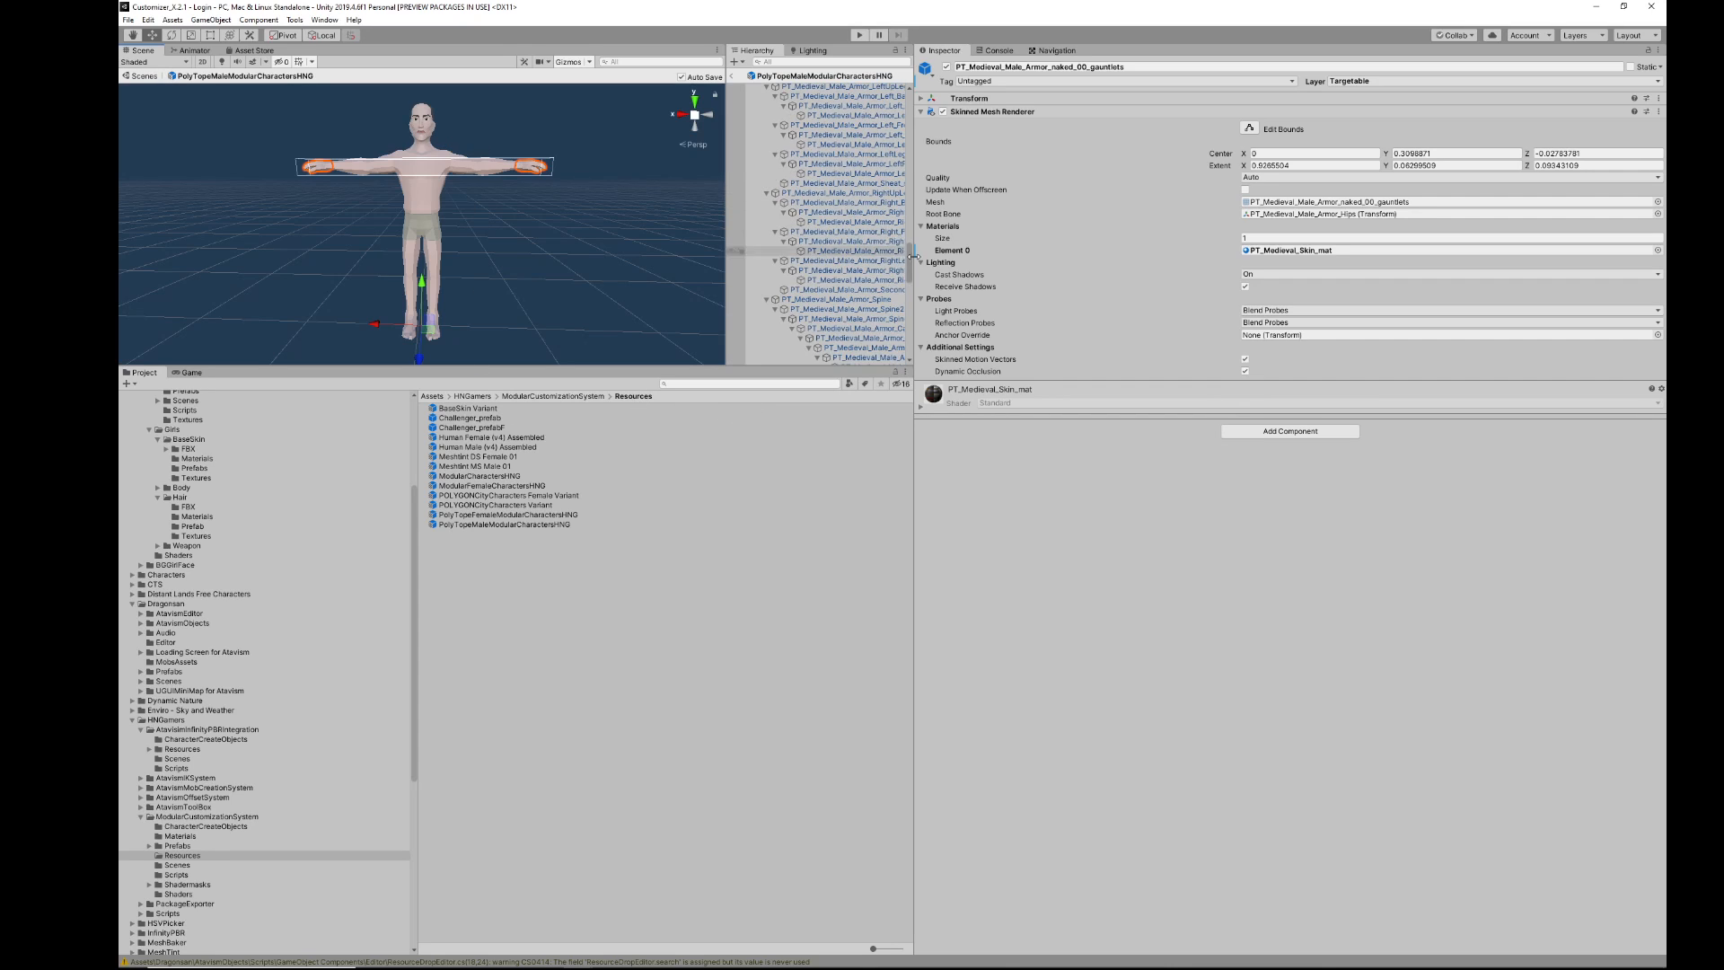
click(889, 89)
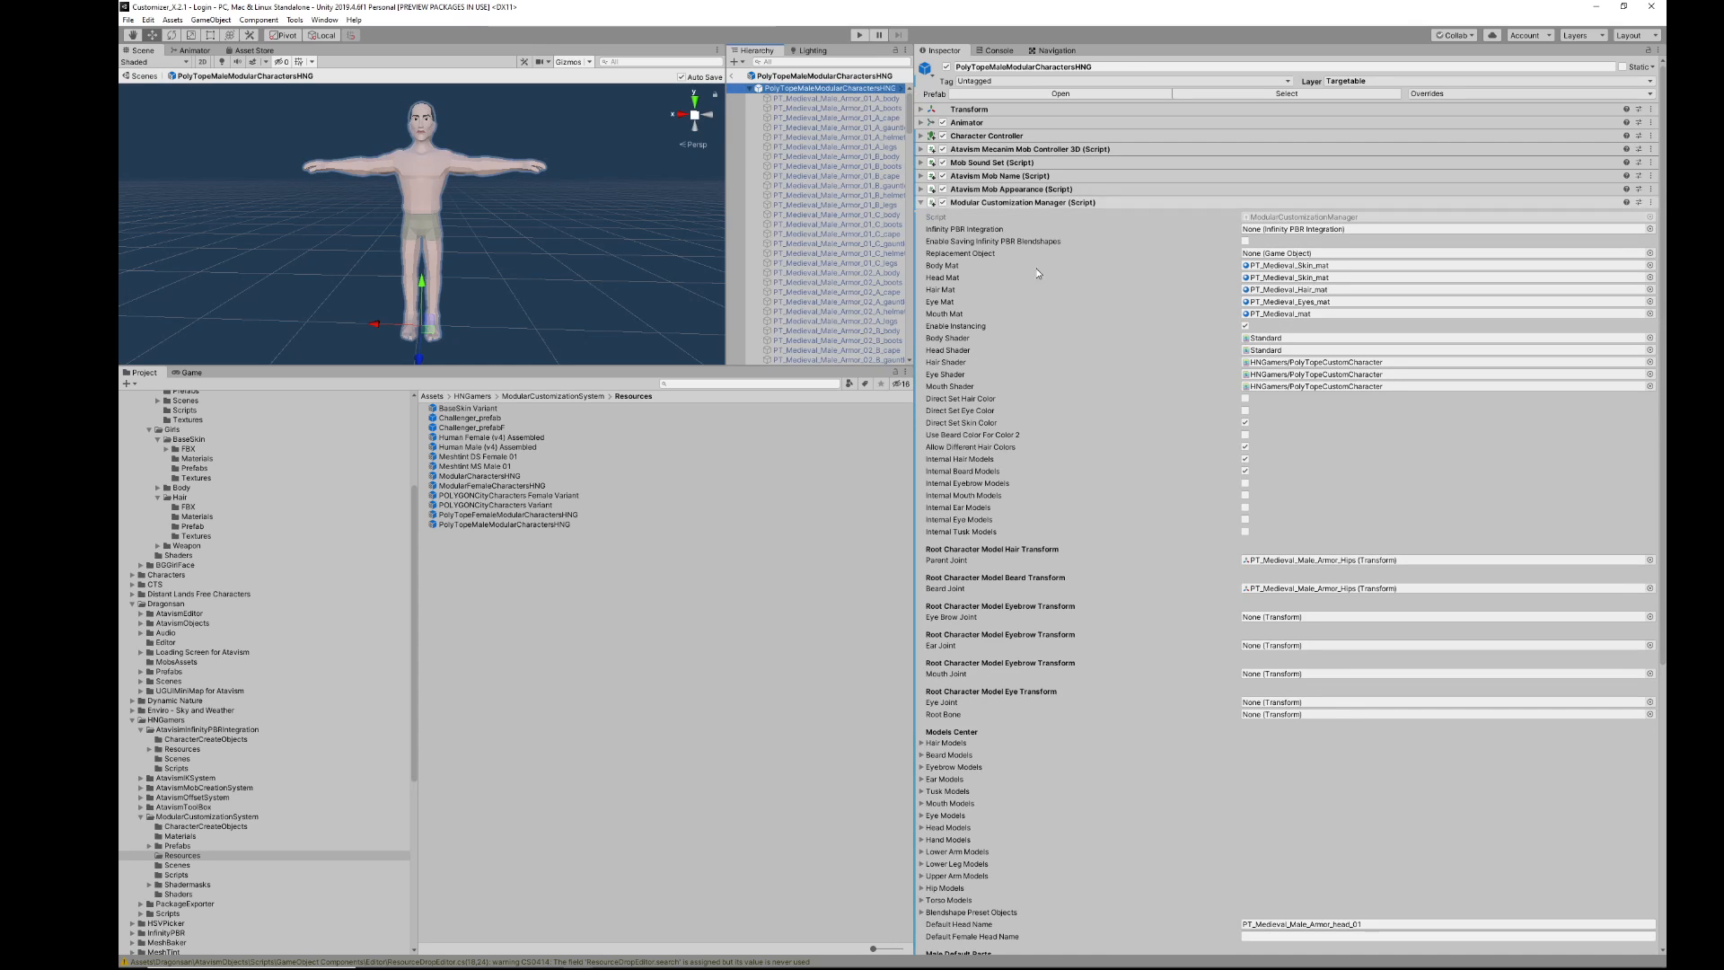
scroll(1010, 541, down, 10)
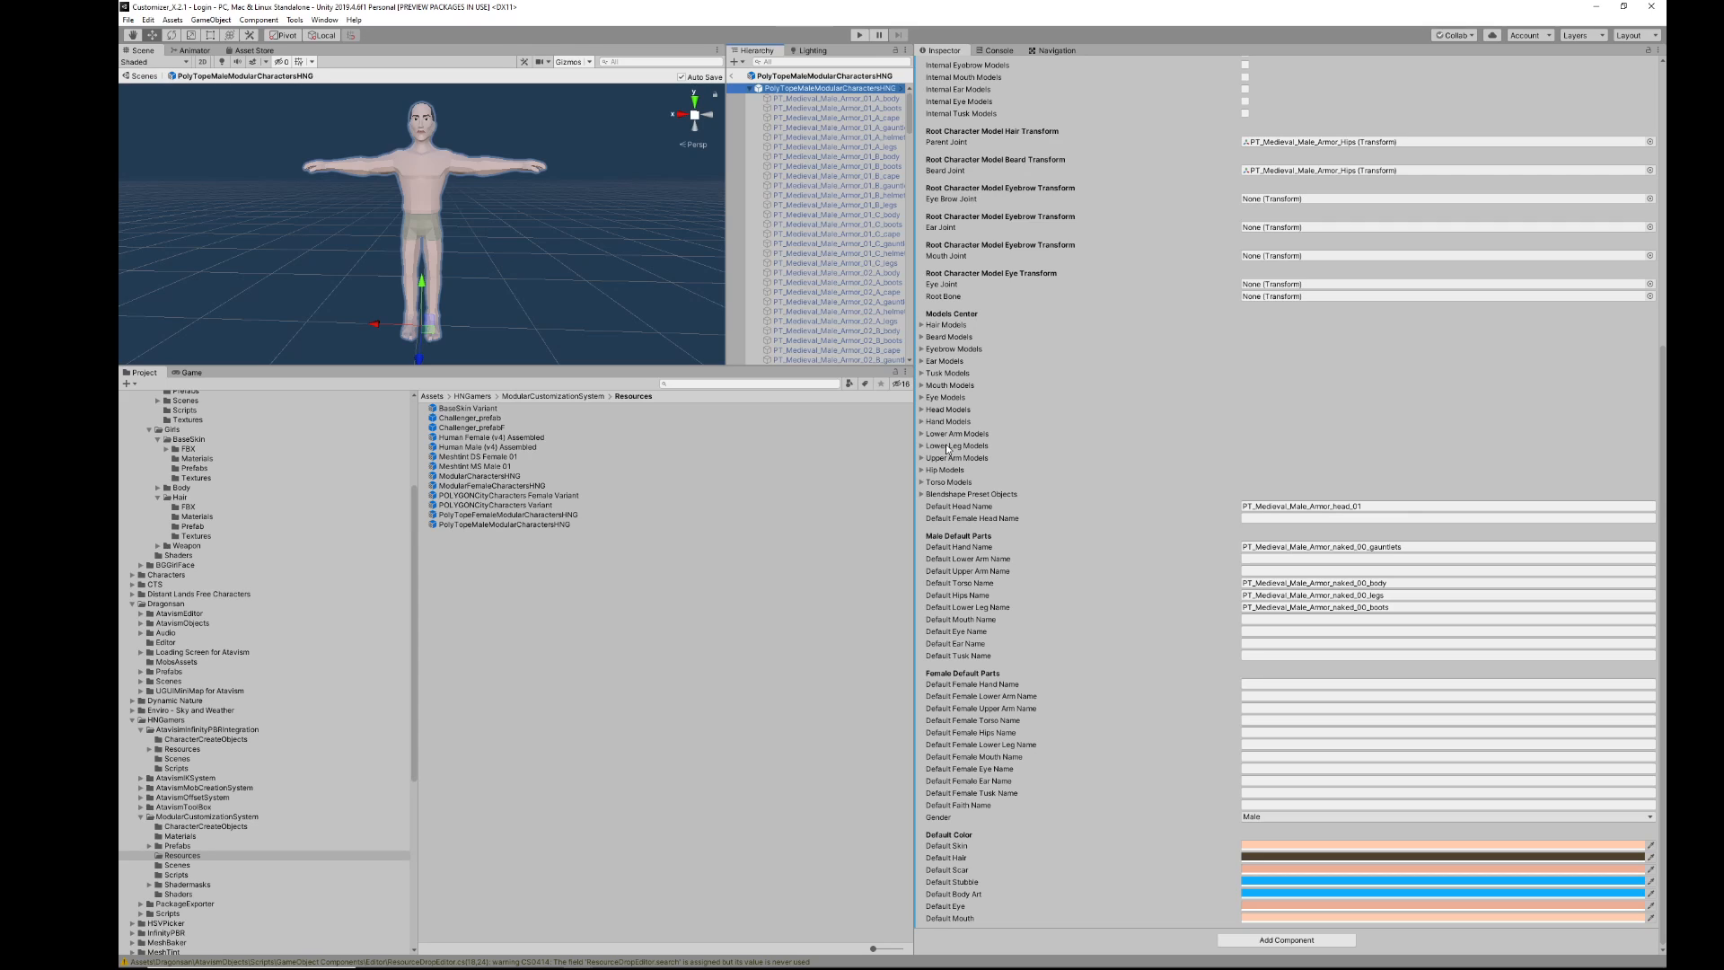
Step: Examine the male prefab's Torso Models list and compare it with the character's naked body mesh in the scene
click(922, 485)
click(922, 485)
click(922, 485)
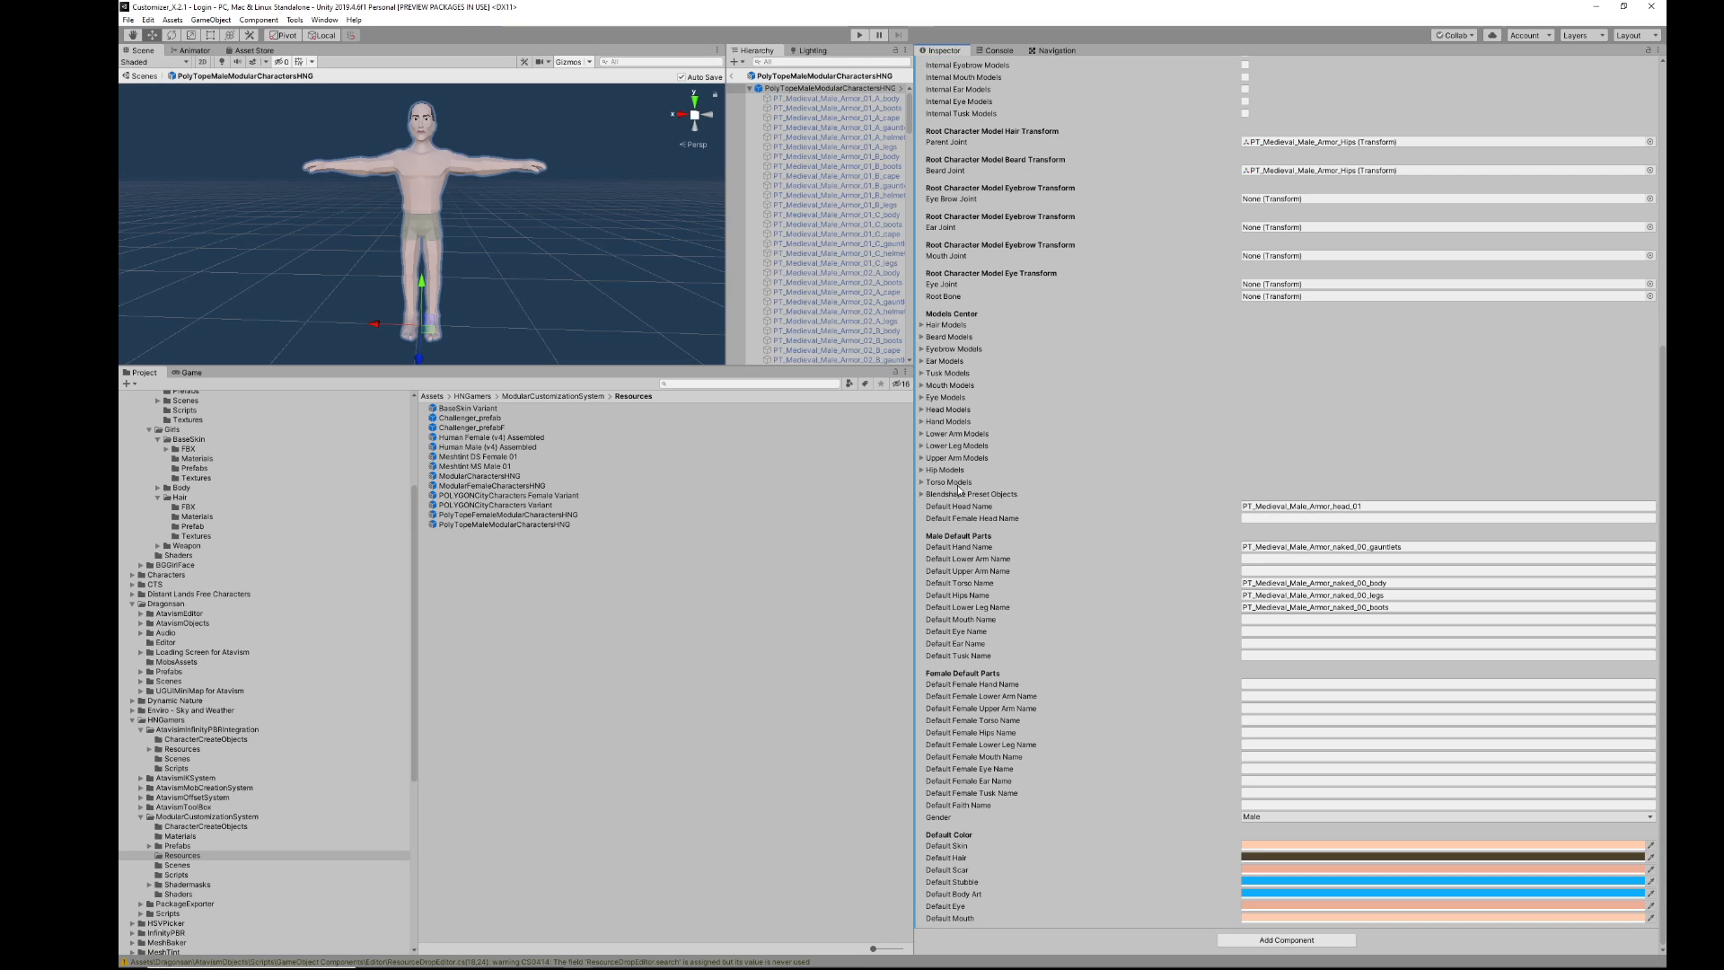
click(948, 483)
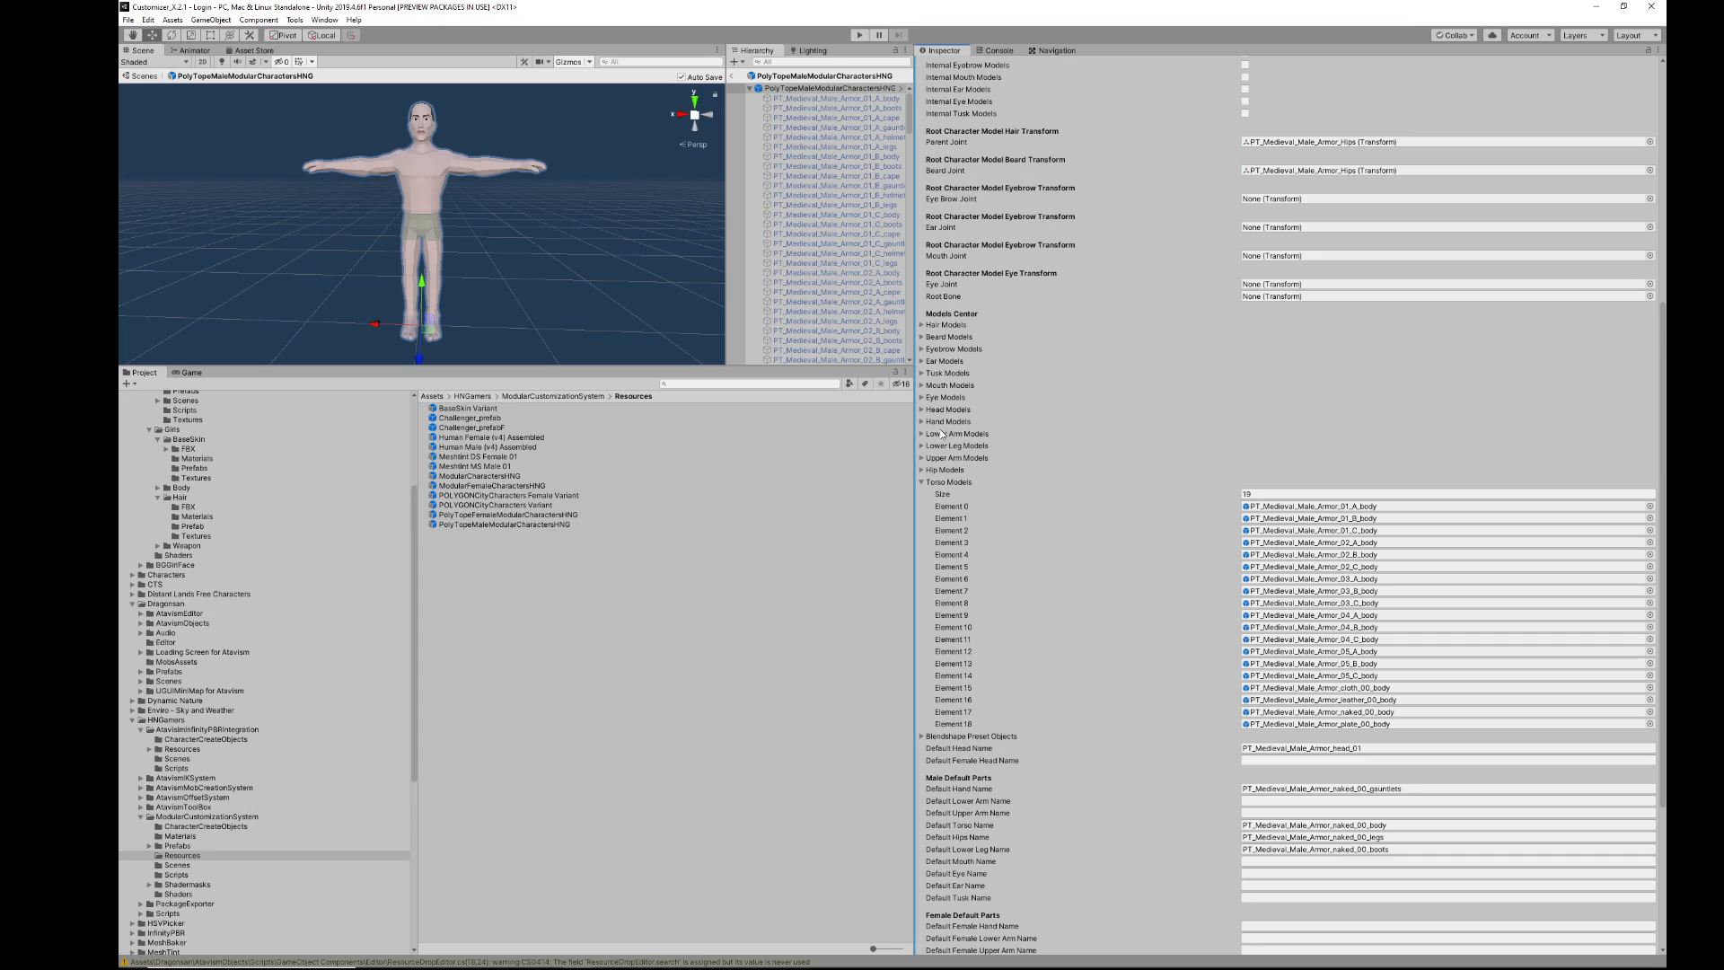
mouse_move(939, 434)
click(924, 483)
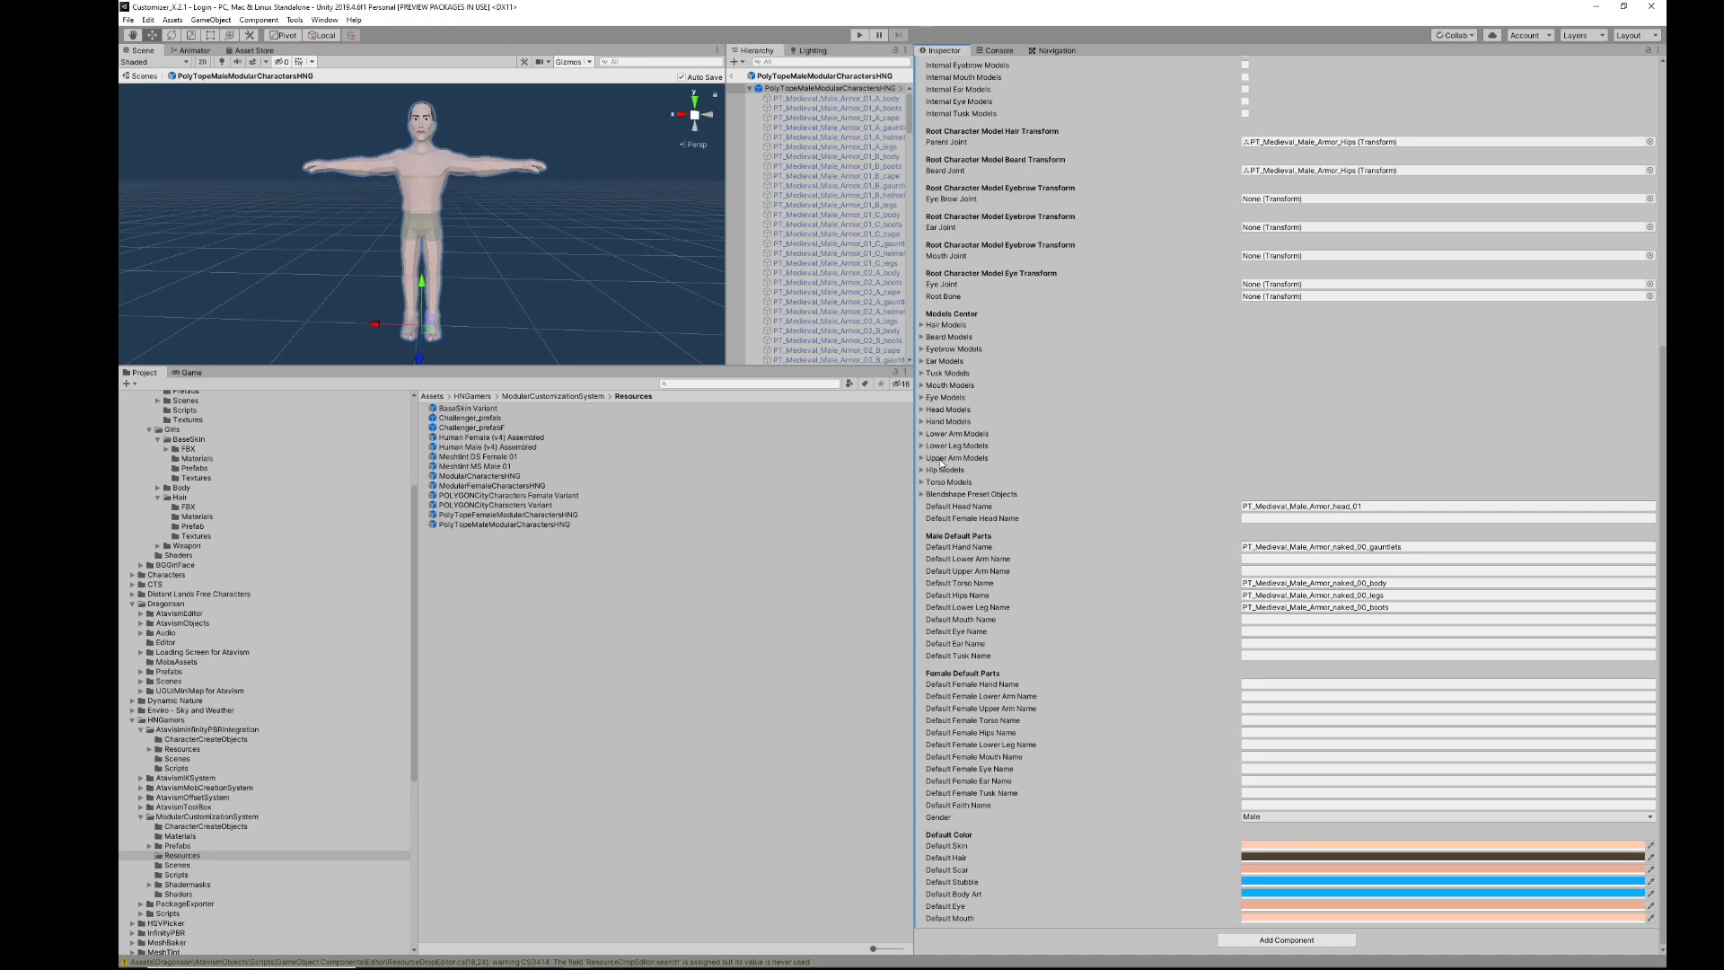
mouse_move(979, 460)
click(949, 483)
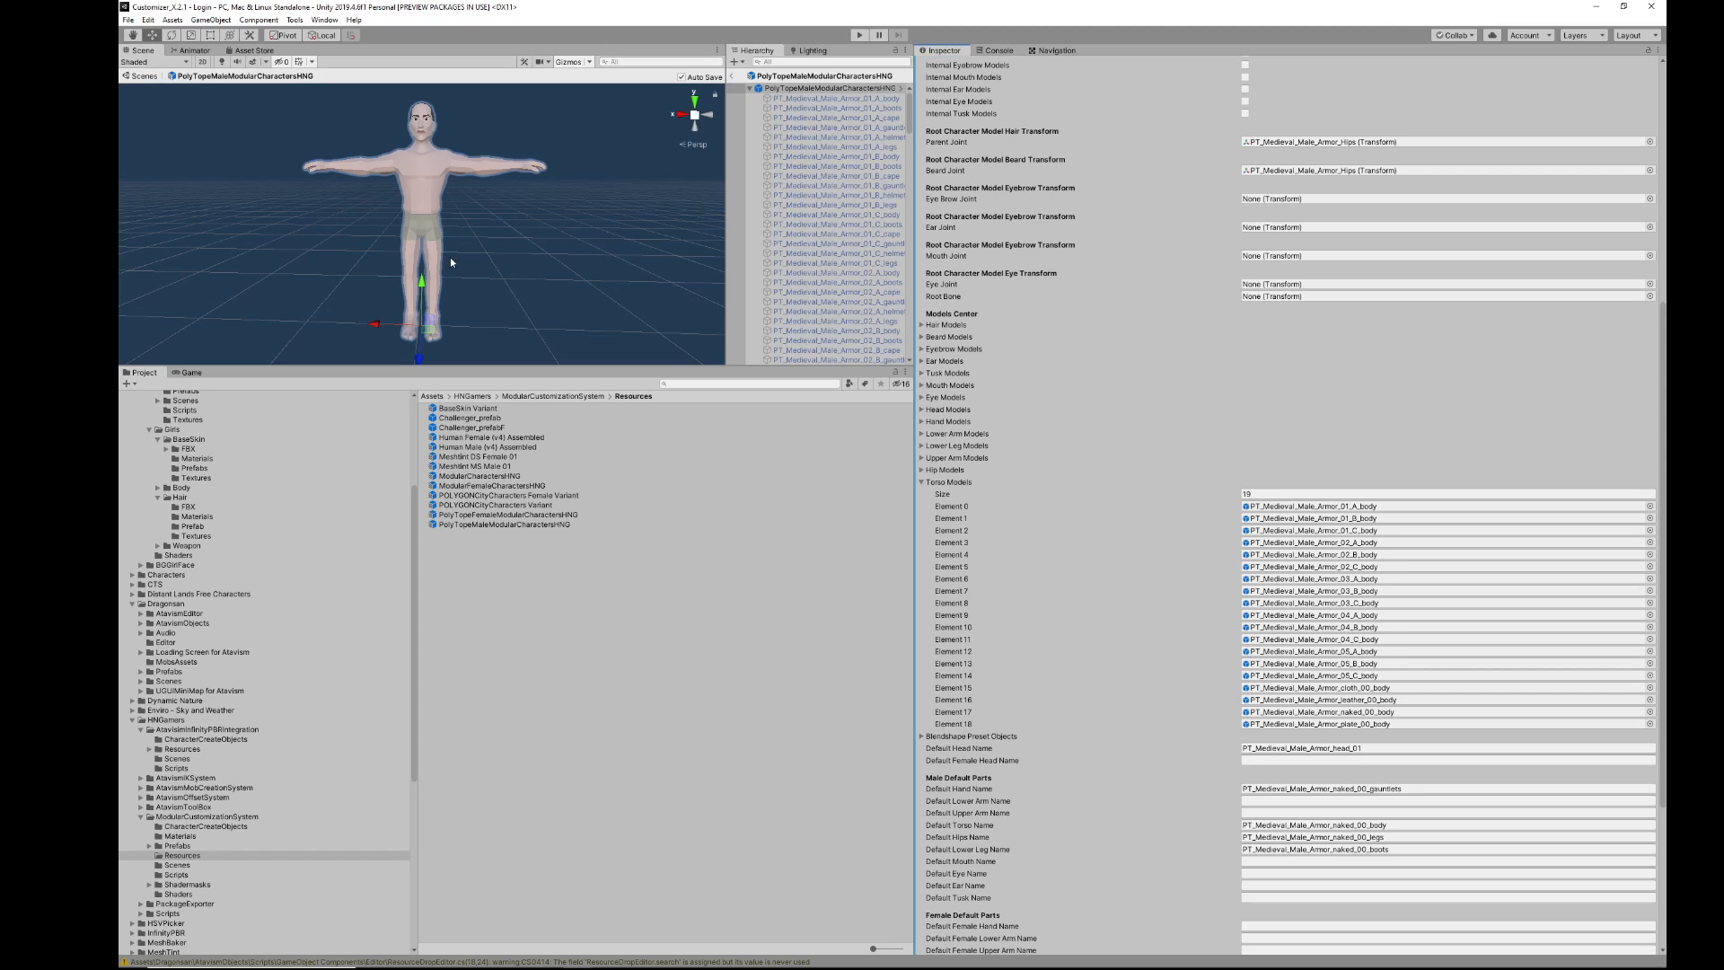
click(433, 164)
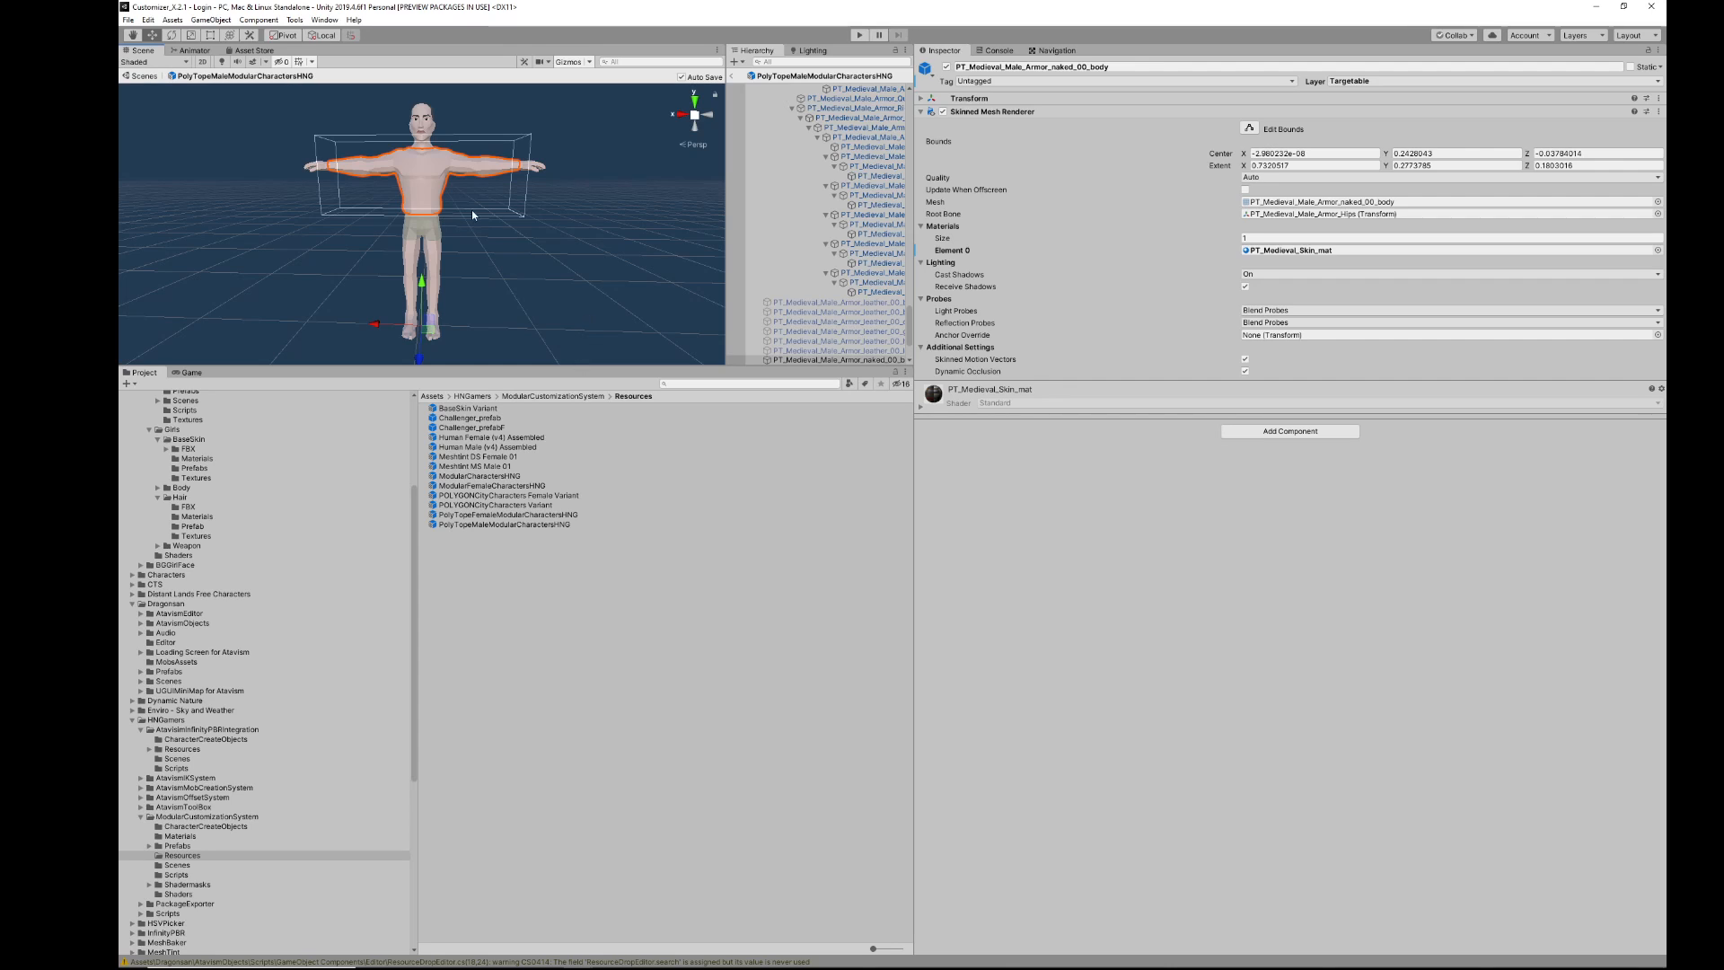
Step: Open the POLYGONCityCharacters Variant prefab and examine its Torso Models list, locating the Character_Biker element's object in the hierarchy
click(470, 525)
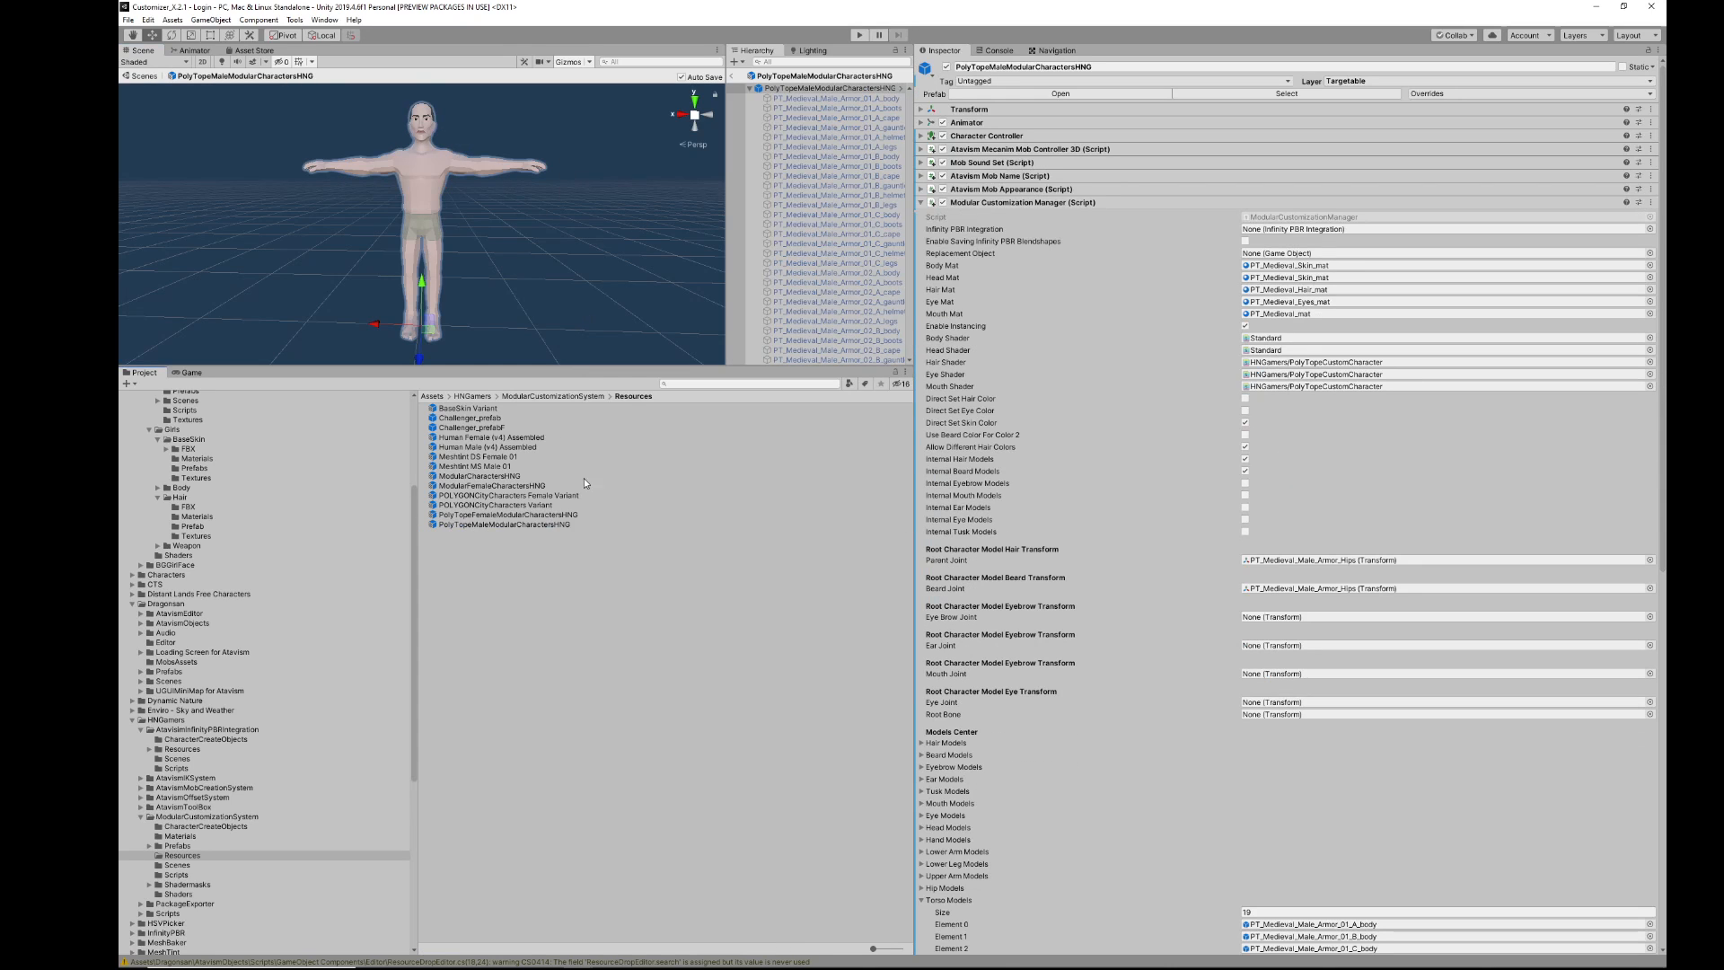
double_click(493, 504)
click(488, 230)
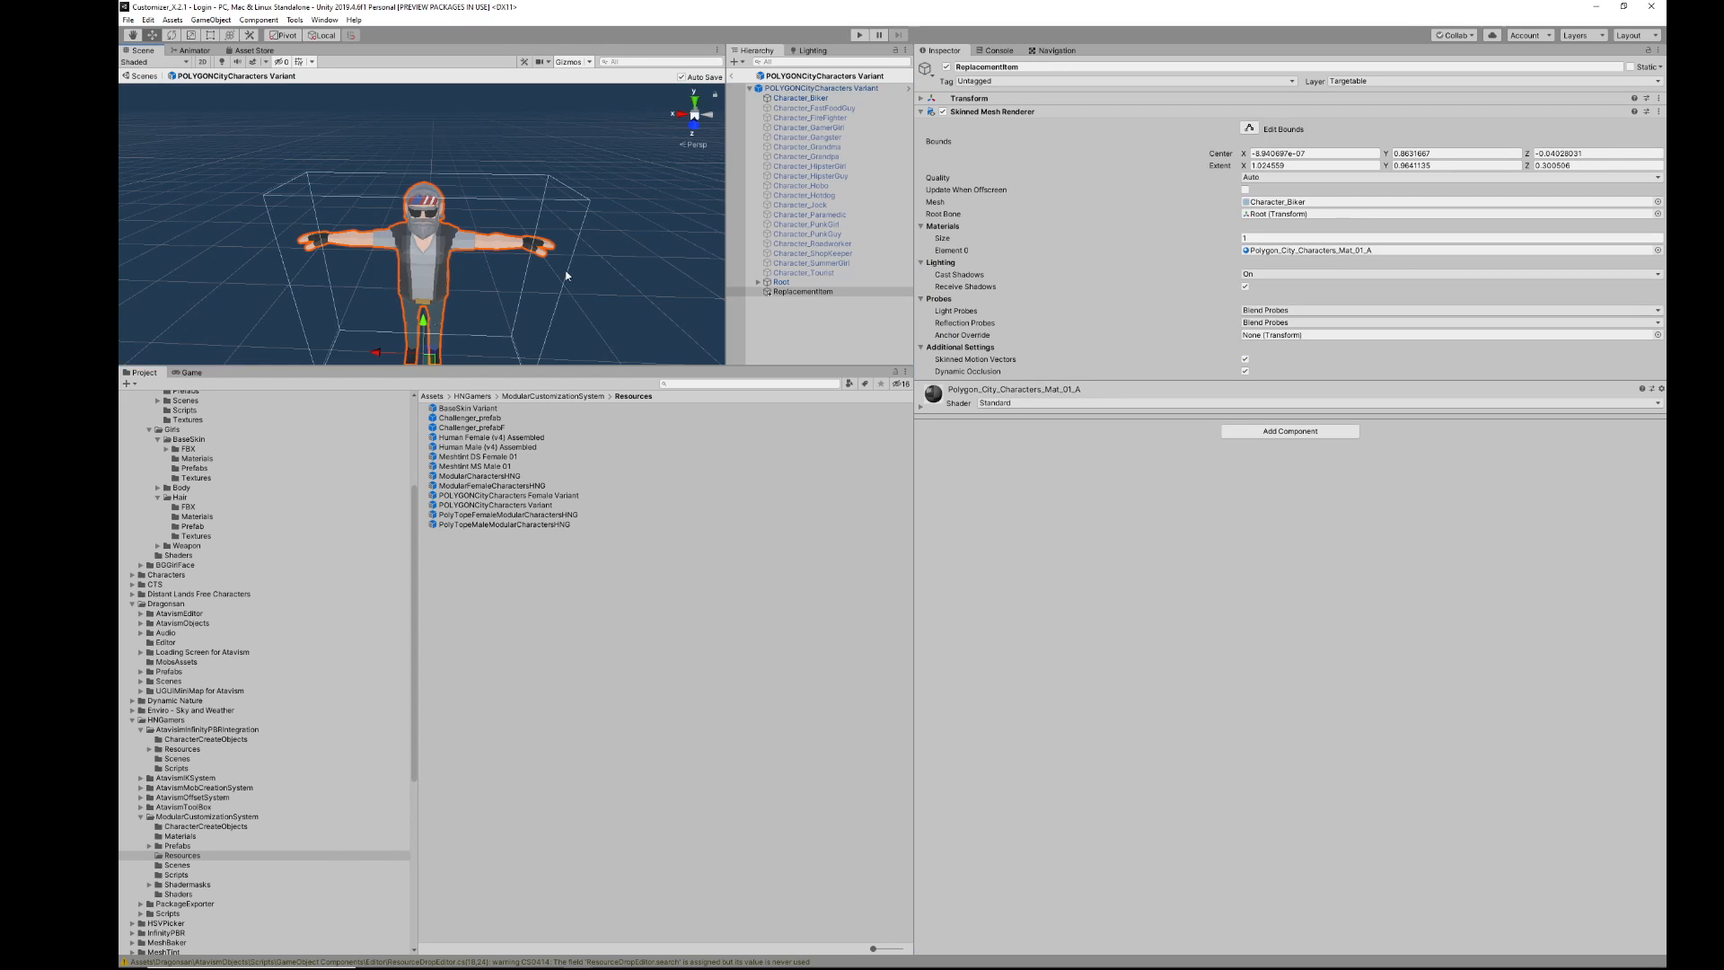
click(808, 88)
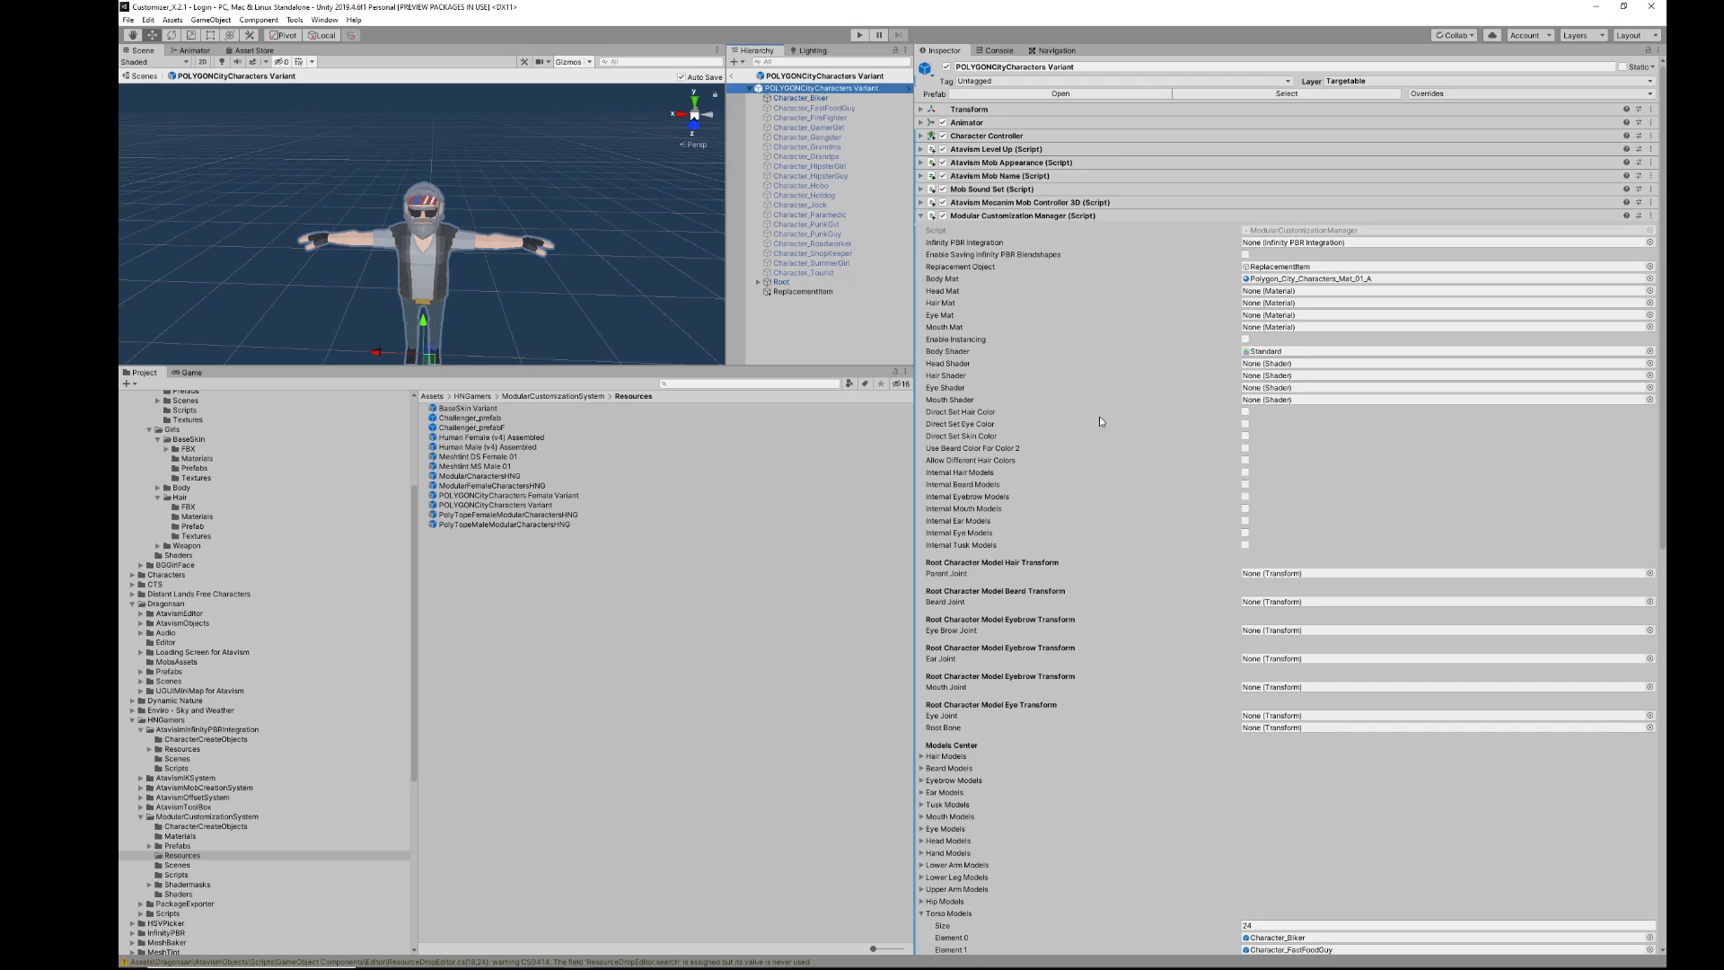
scroll(1105, 431, down, 5)
scroll(1002, 365, down, 5)
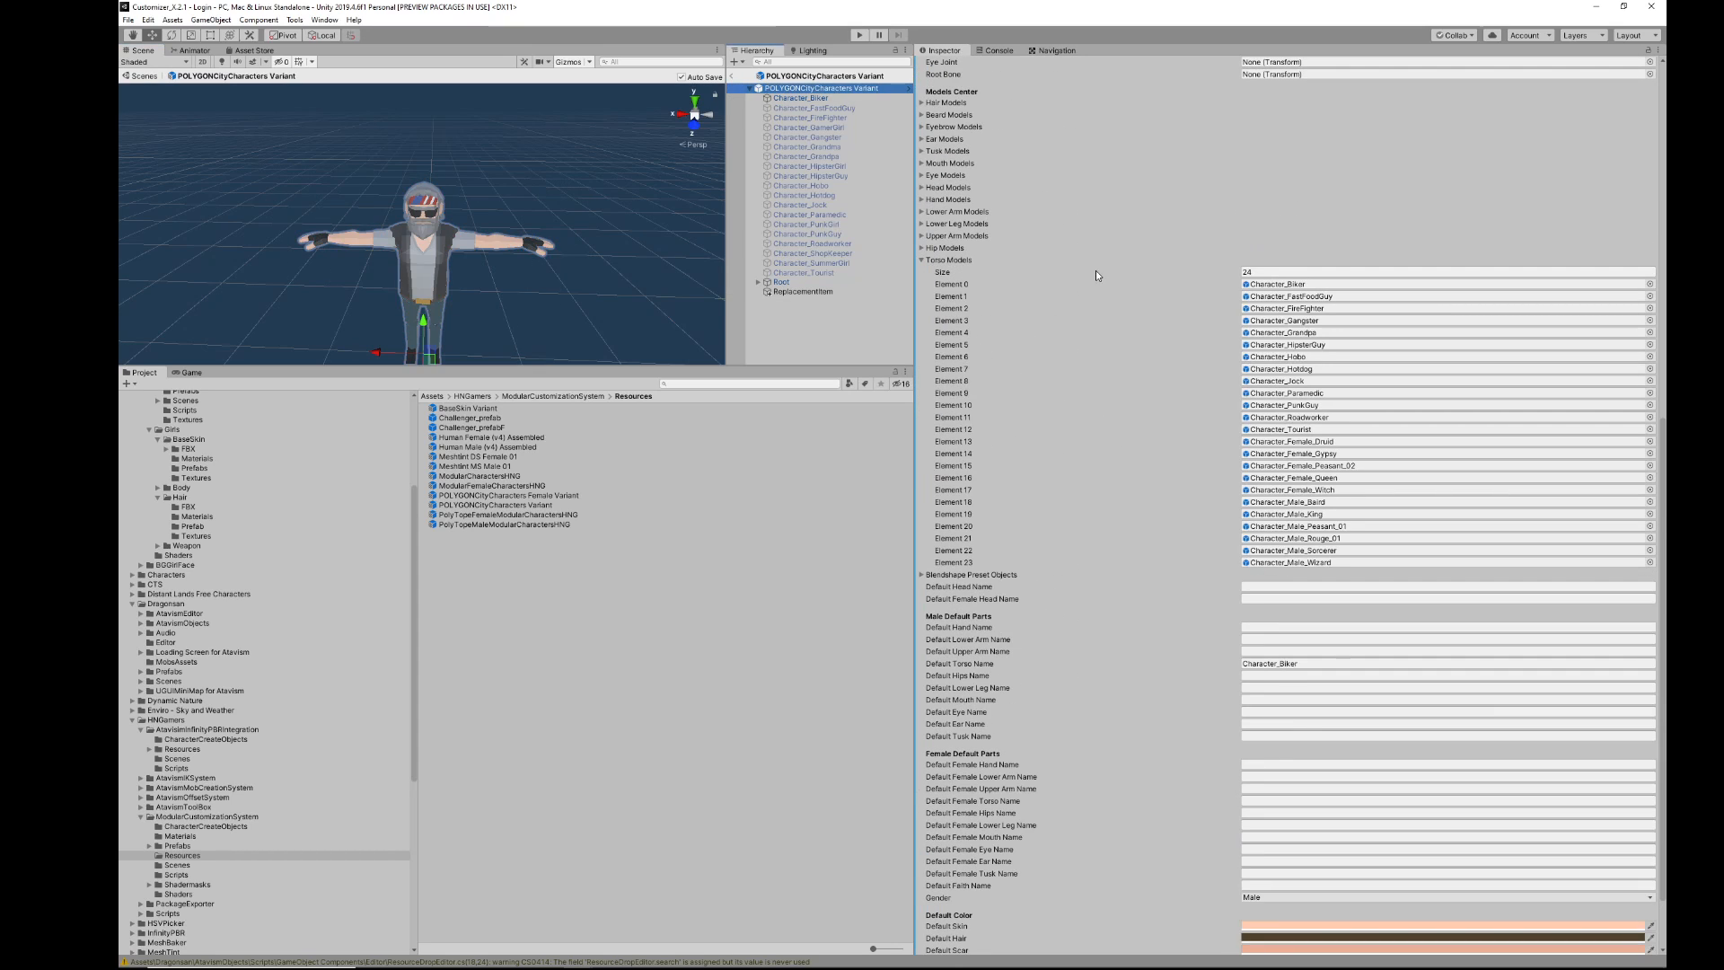
click(1286, 285)
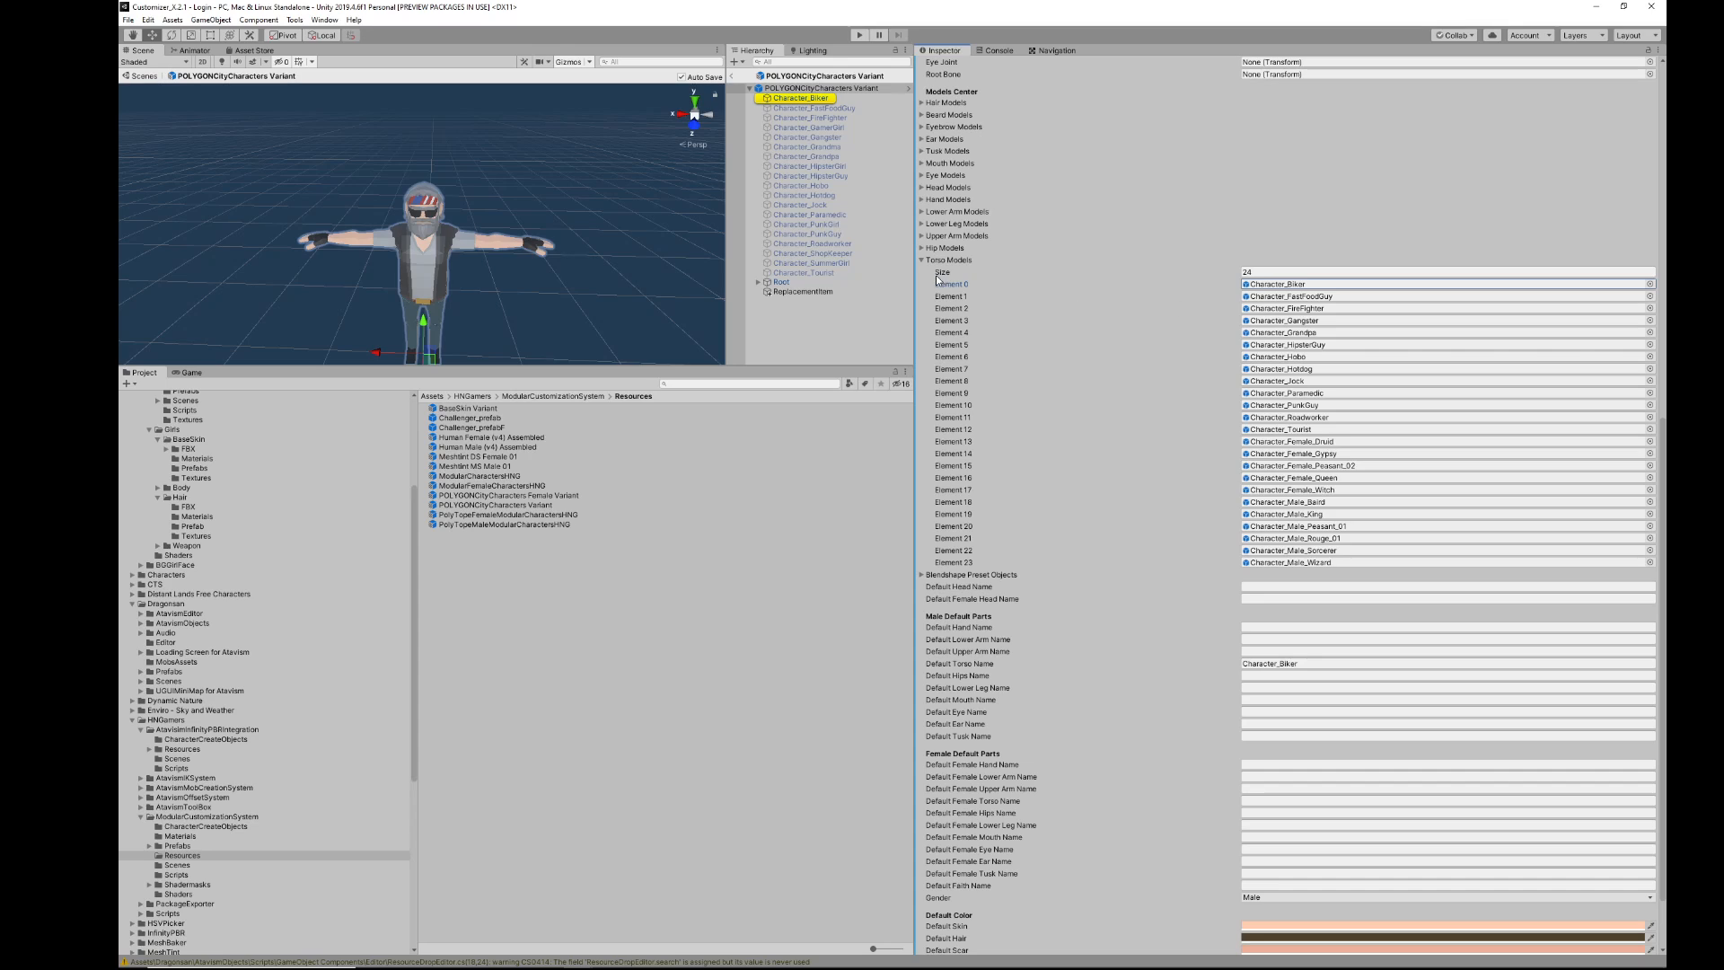
Step: Expand the Hip, Upper Arm, Lower Leg and Lower Arm Models lists of the city character variant
click(923, 248)
click(921, 235)
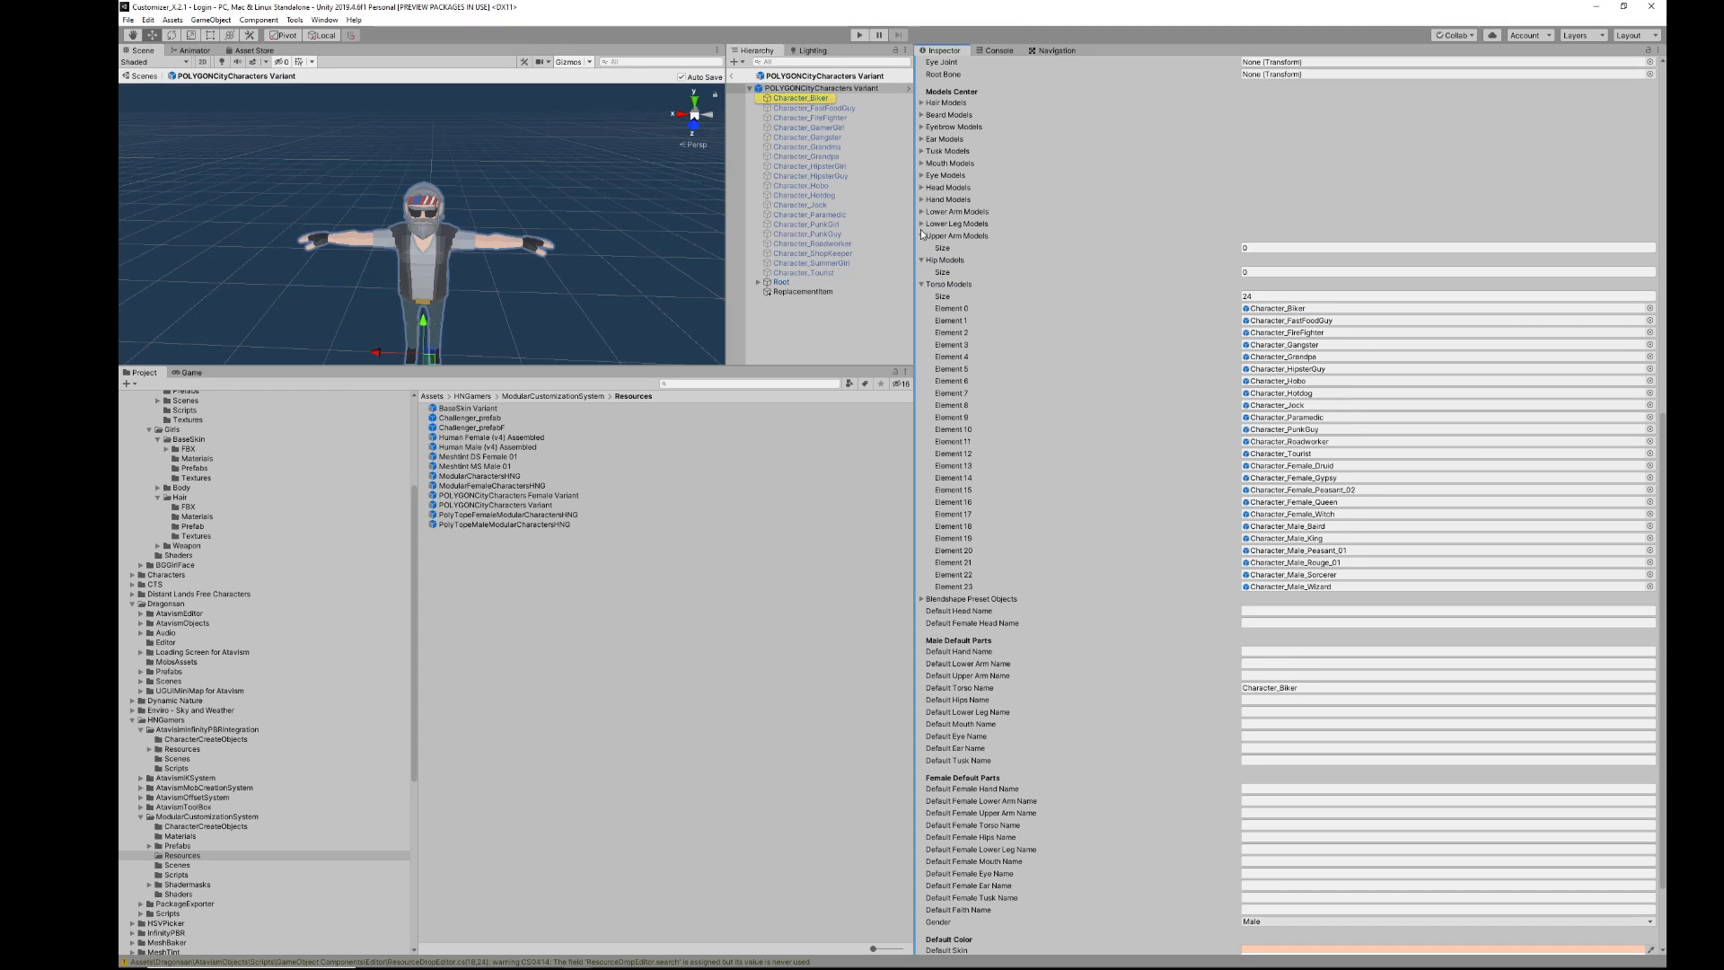
click(921, 224)
click(922, 212)
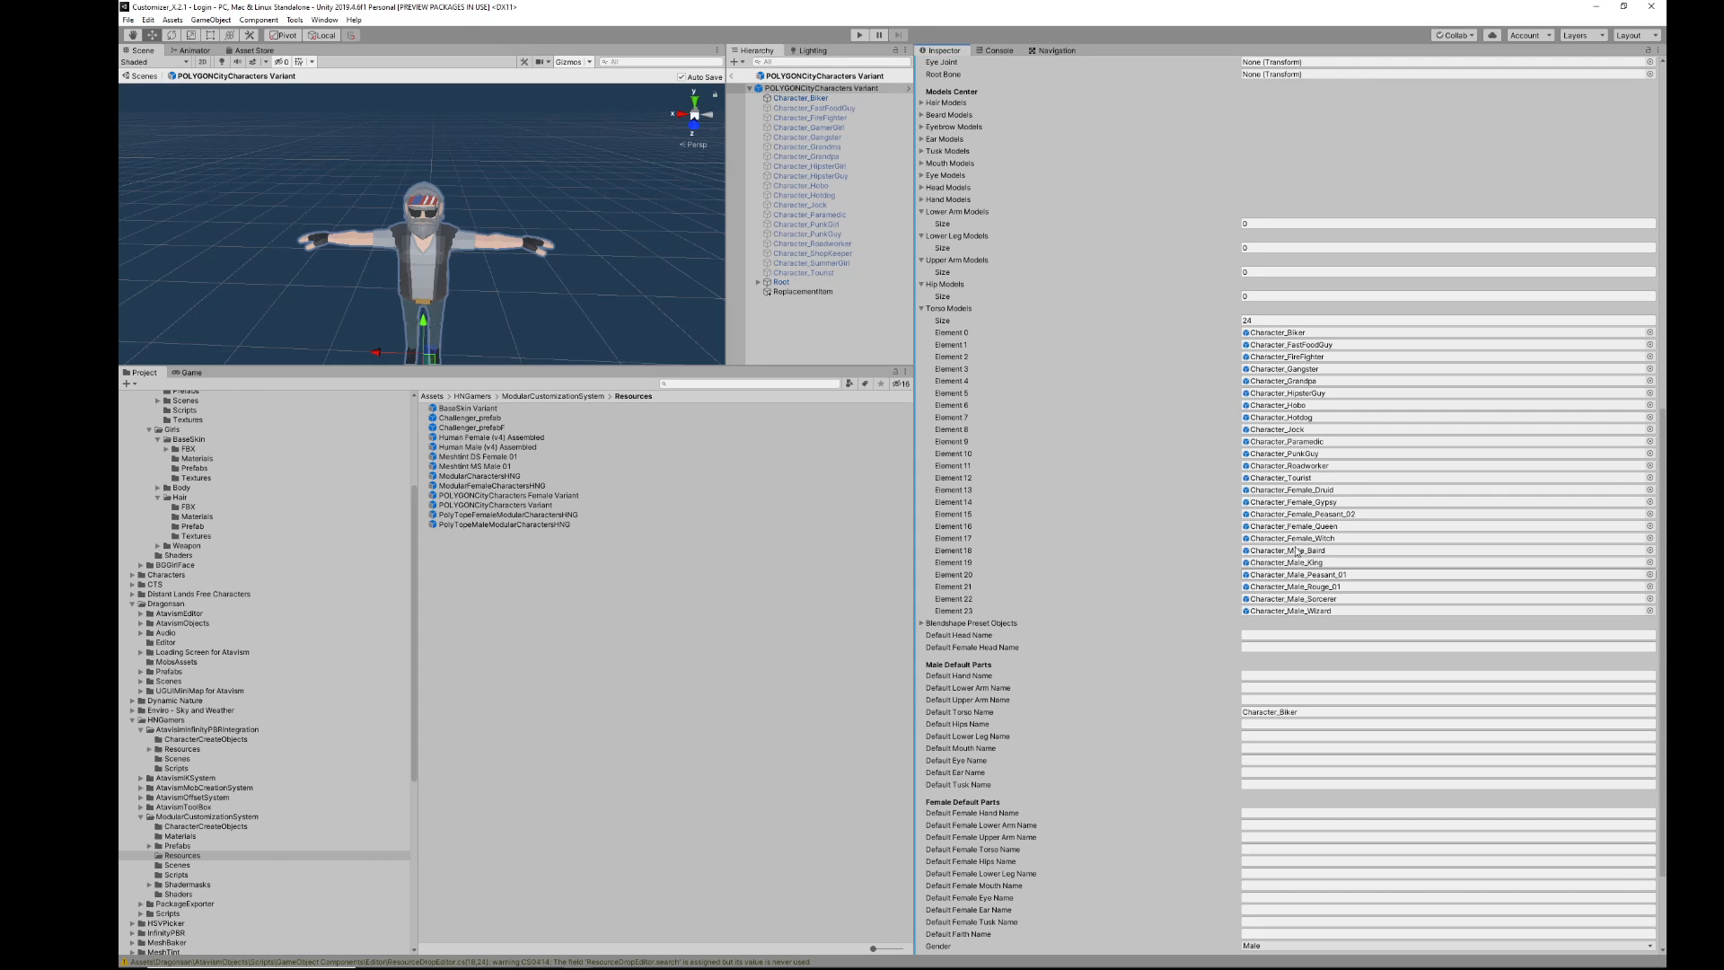
Step: Locate the source objects of several Torso Models elements, including Character_Biker, Character_Female_Druid, Character_Gangster and Character_FireFighter
click(1297, 345)
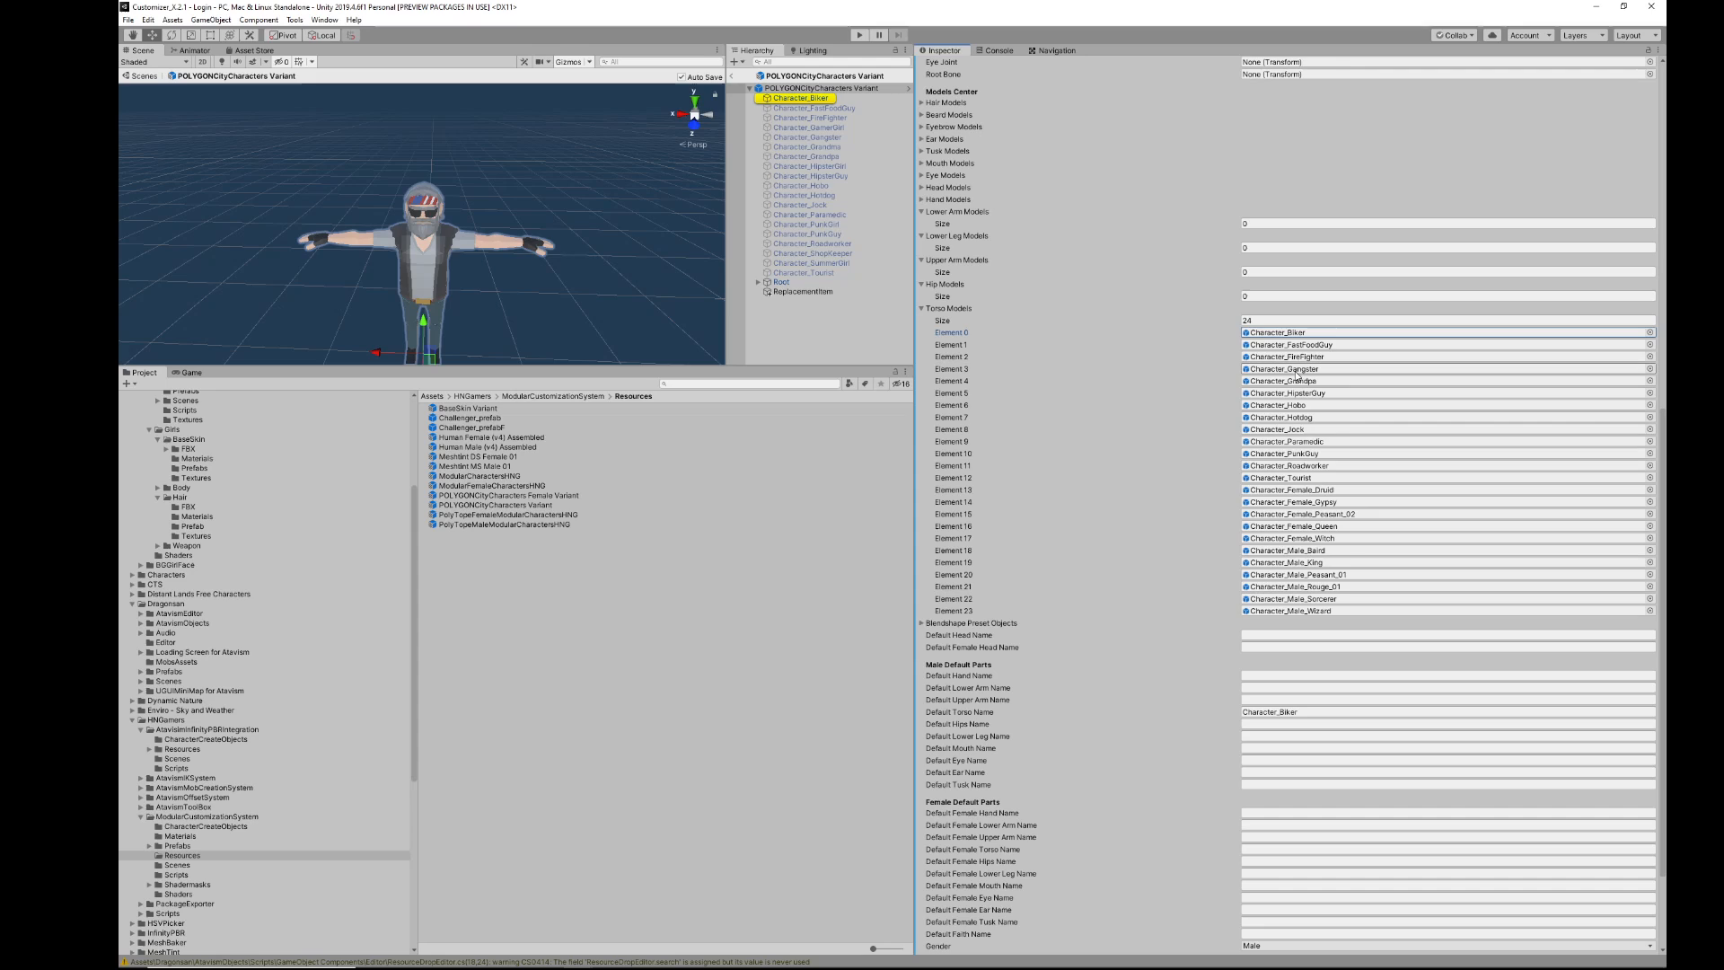
click(1289, 405)
click(1290, 465)
click(1290, 489)
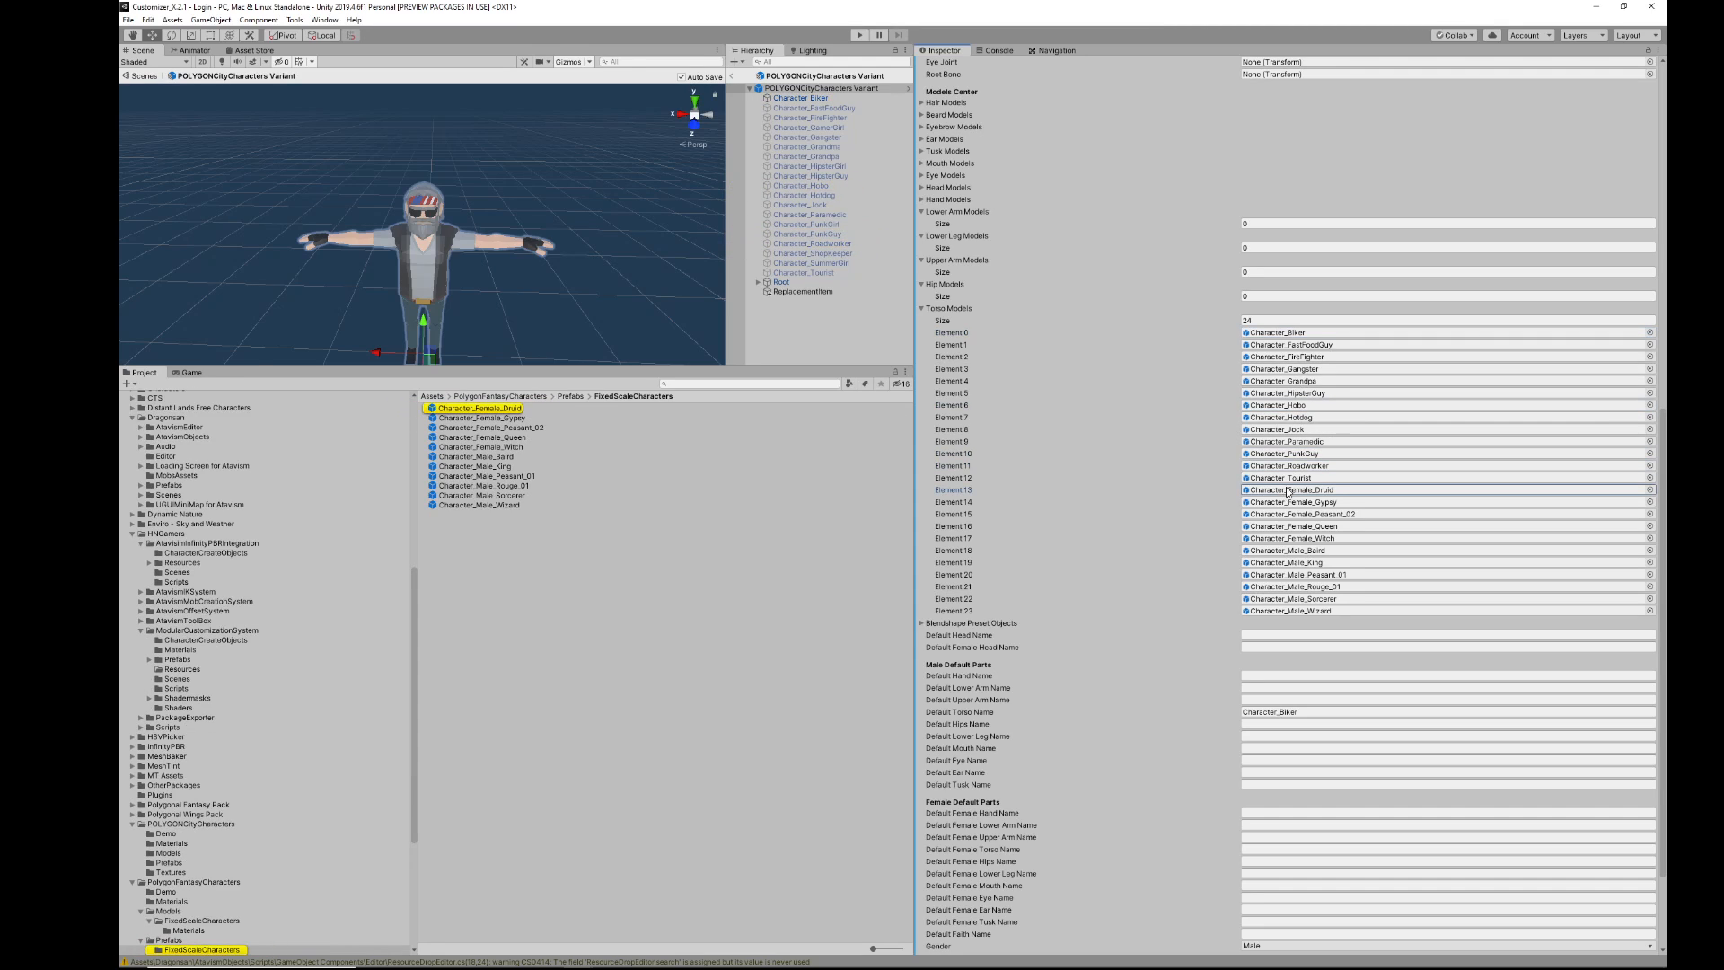
click(1289, 478)
click(1291, 465)
click(1294, 441)
click(1301, 416)
click(1286, 369)
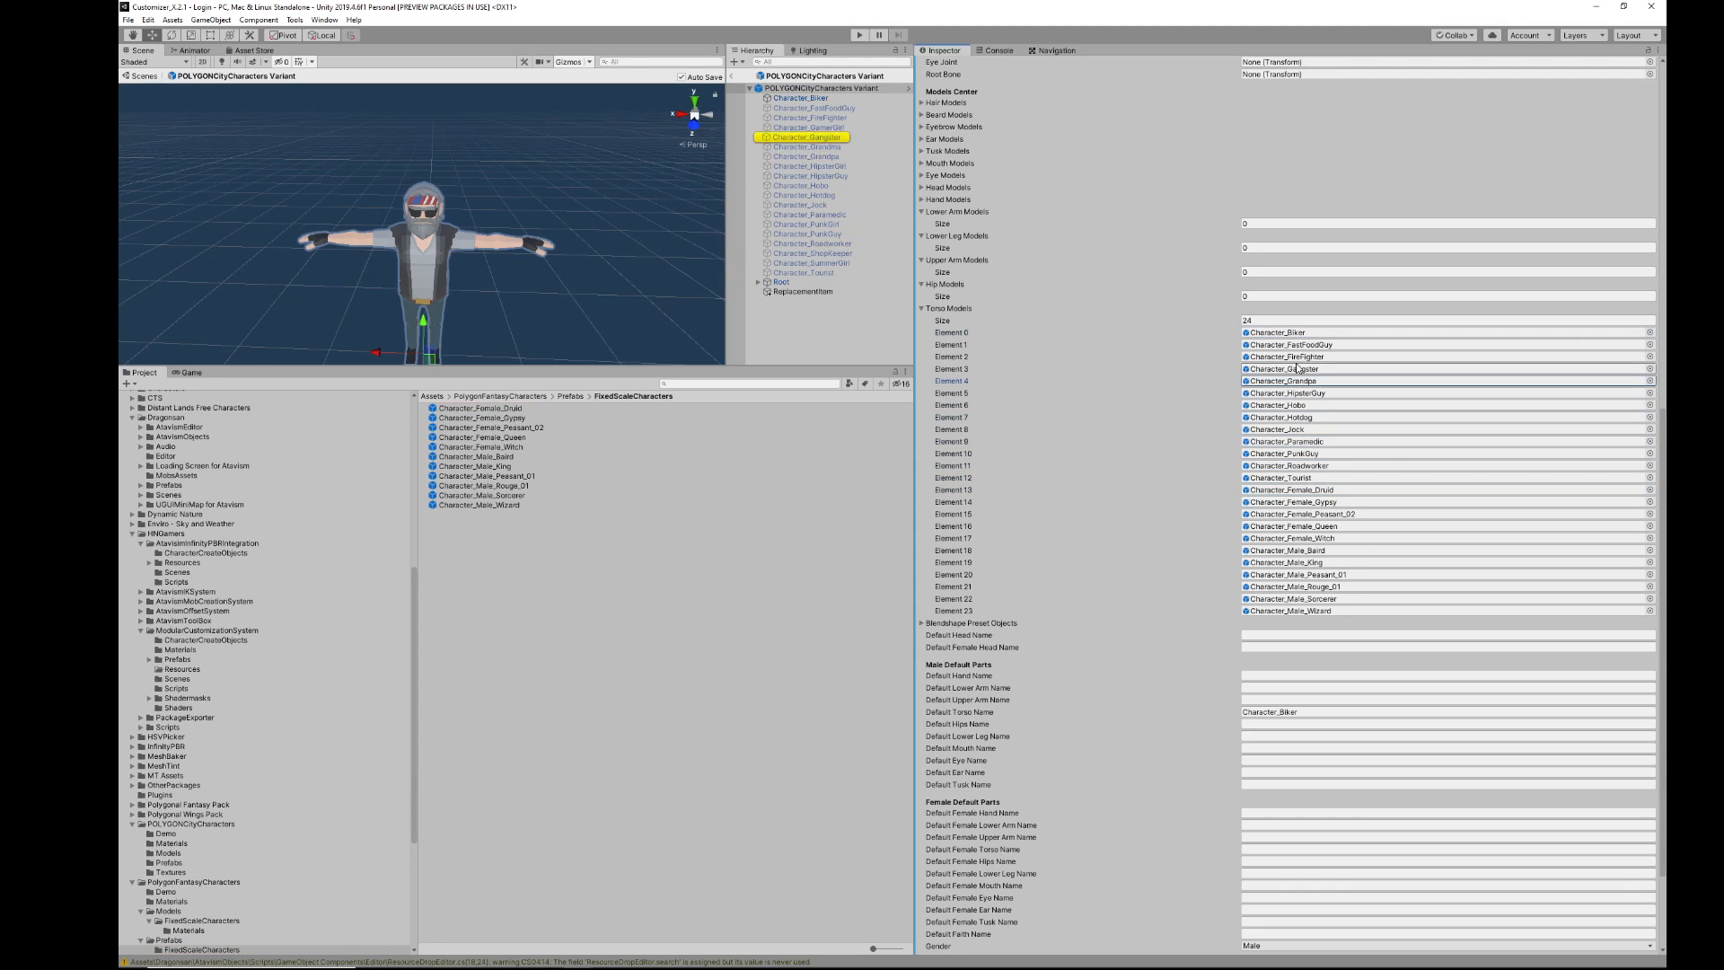
click(1287, 356)
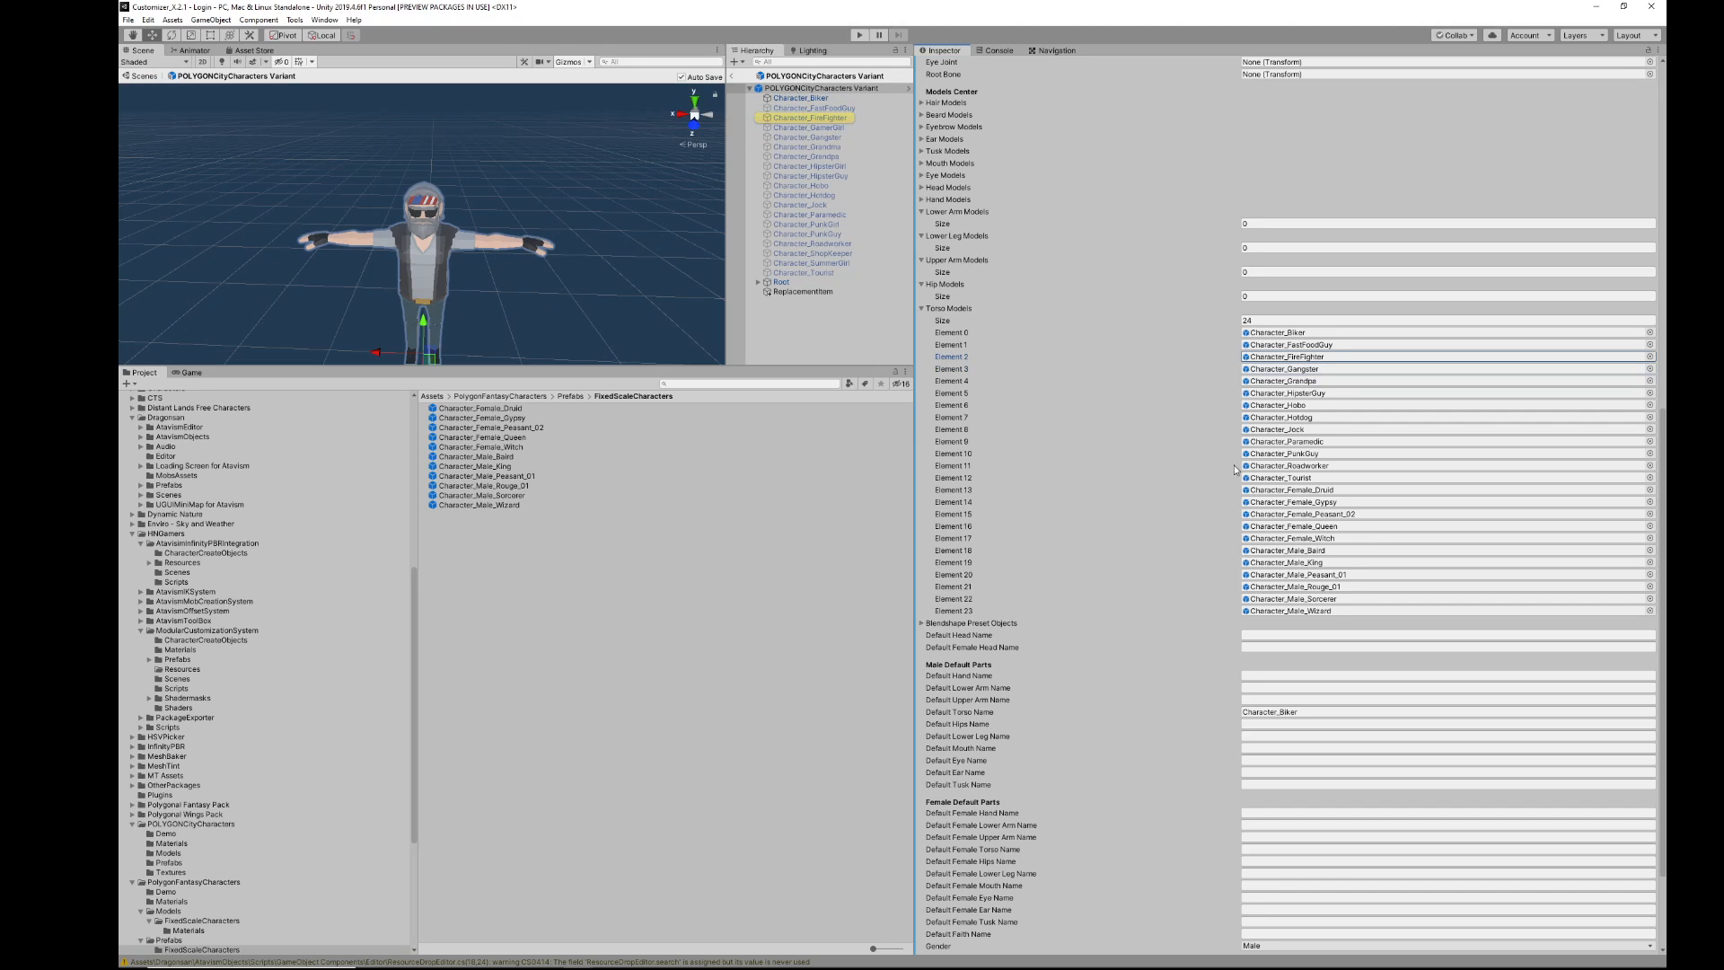
Step: Locate the fantasy prefabs behind the remaining Torso Models elements, including Character_Male_Wizard and Character_Male_Baird, and expand Blendshape Preset Objects
click(1302, 514)
click(1286, 562)
click(1295, 586)
click(1291, 611)
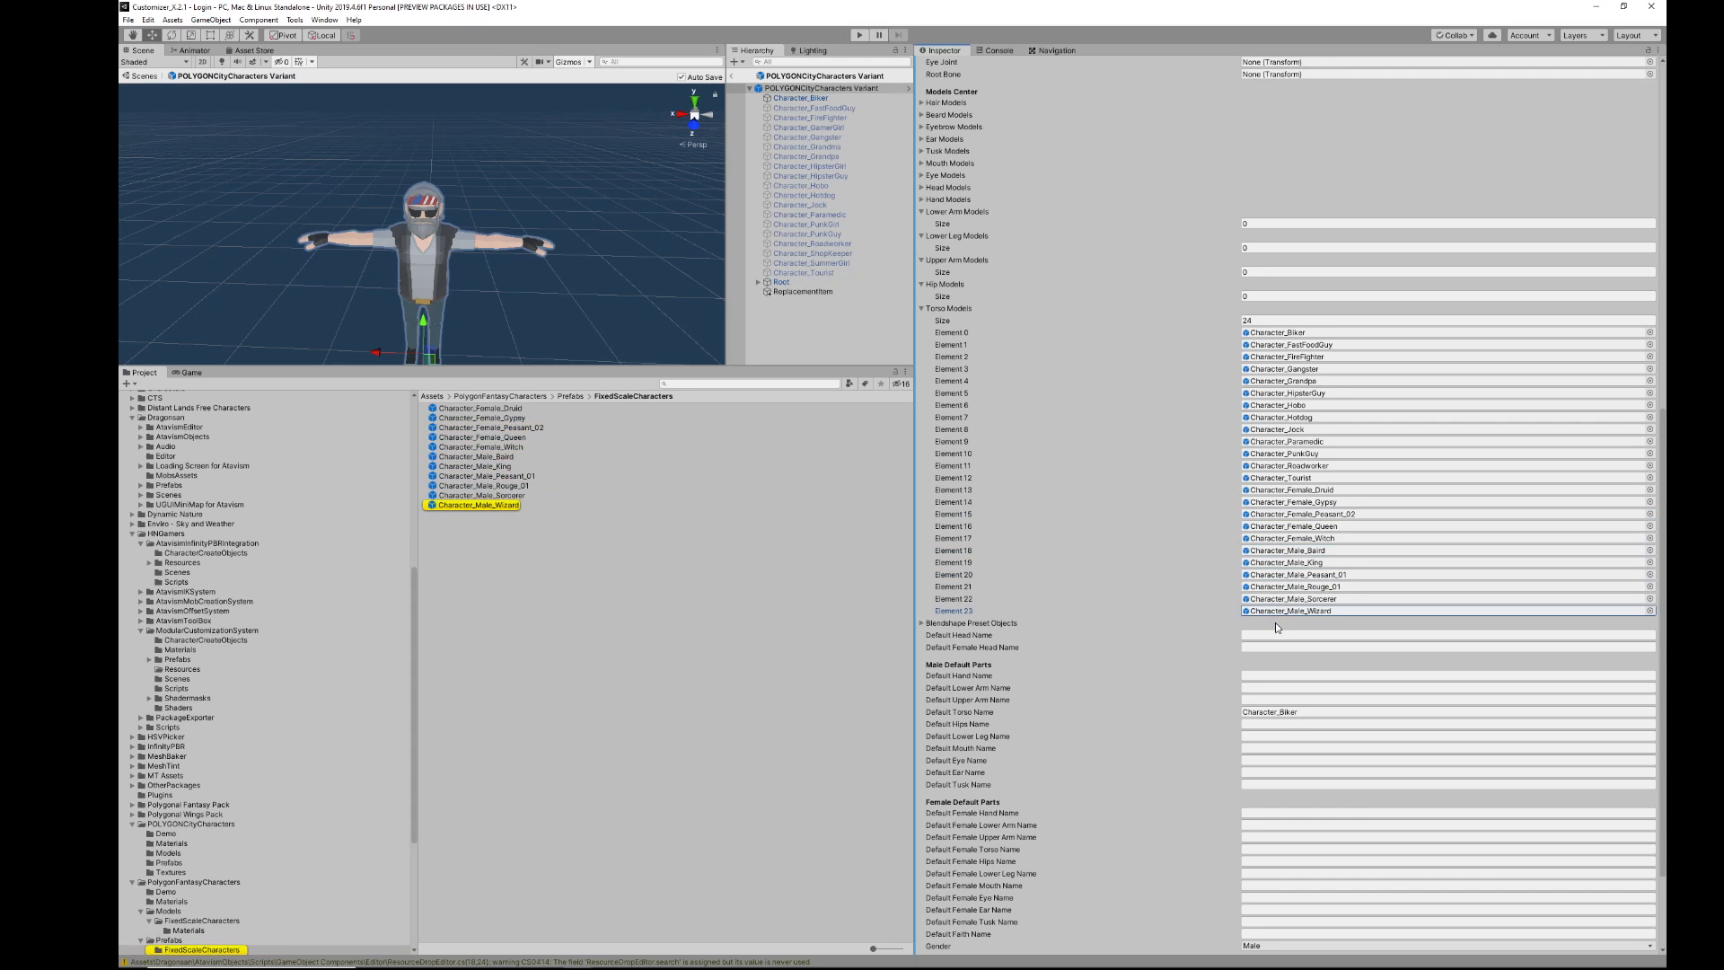
click(1277, 623)
click(1293, 587)
click(1294, 575)
click(1294, 538)
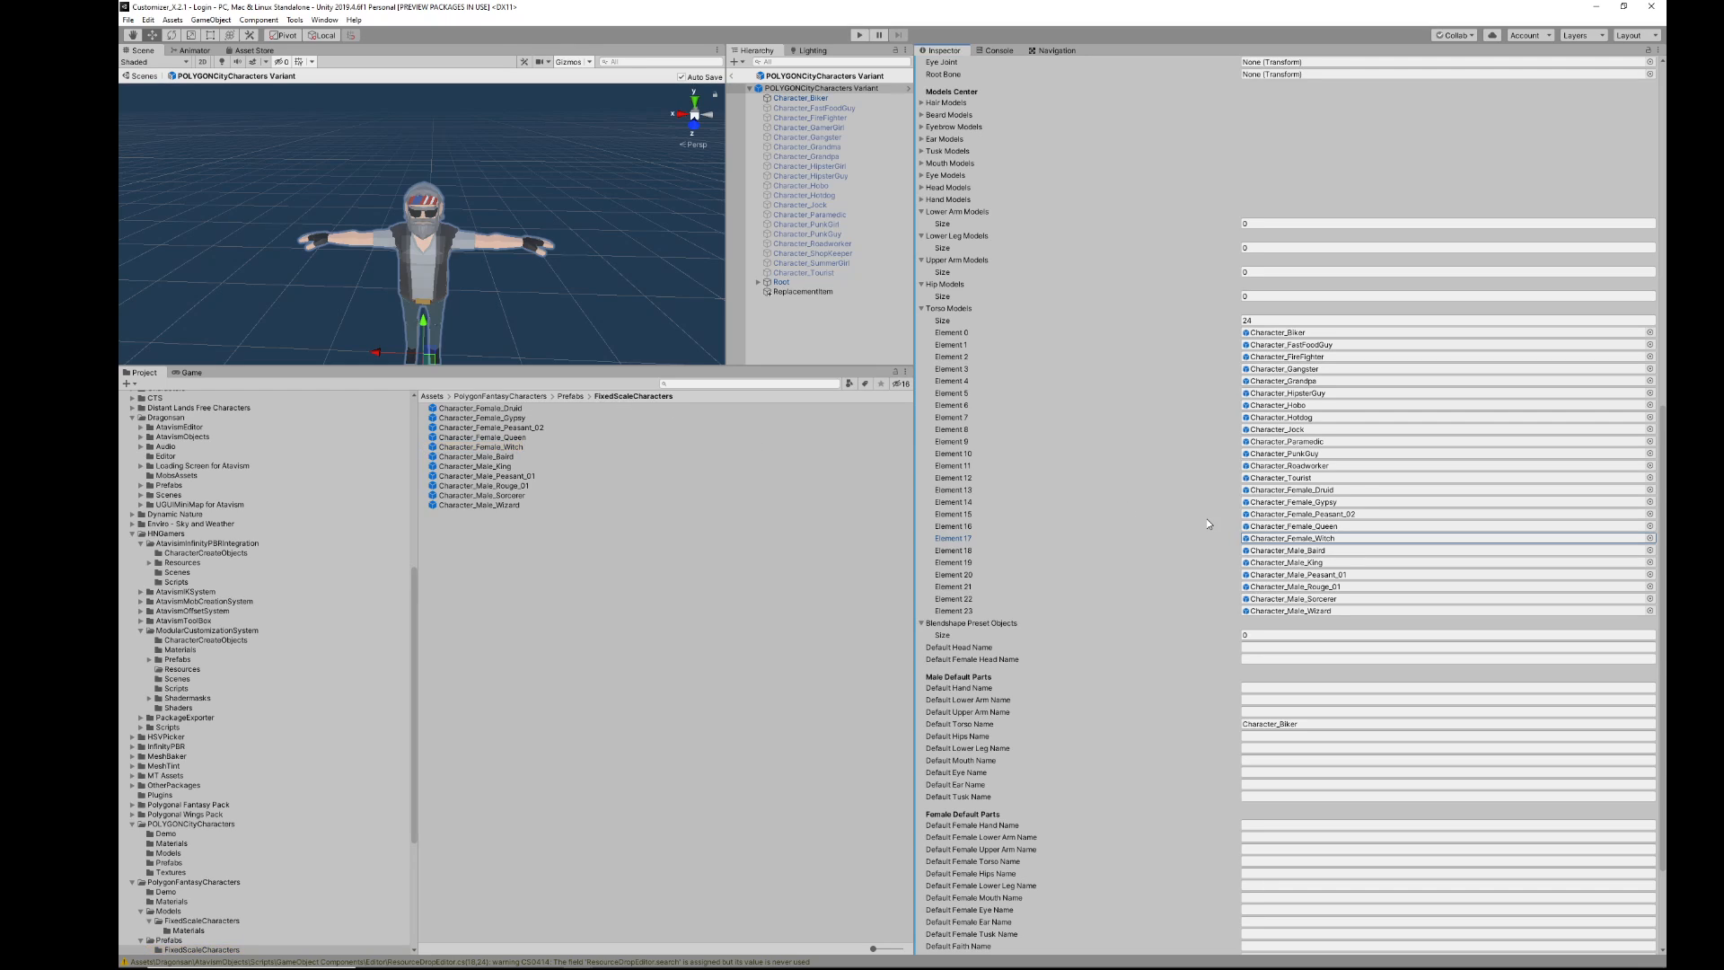
click(1294, 490)
click(1298, 514)
click(1293, 562)
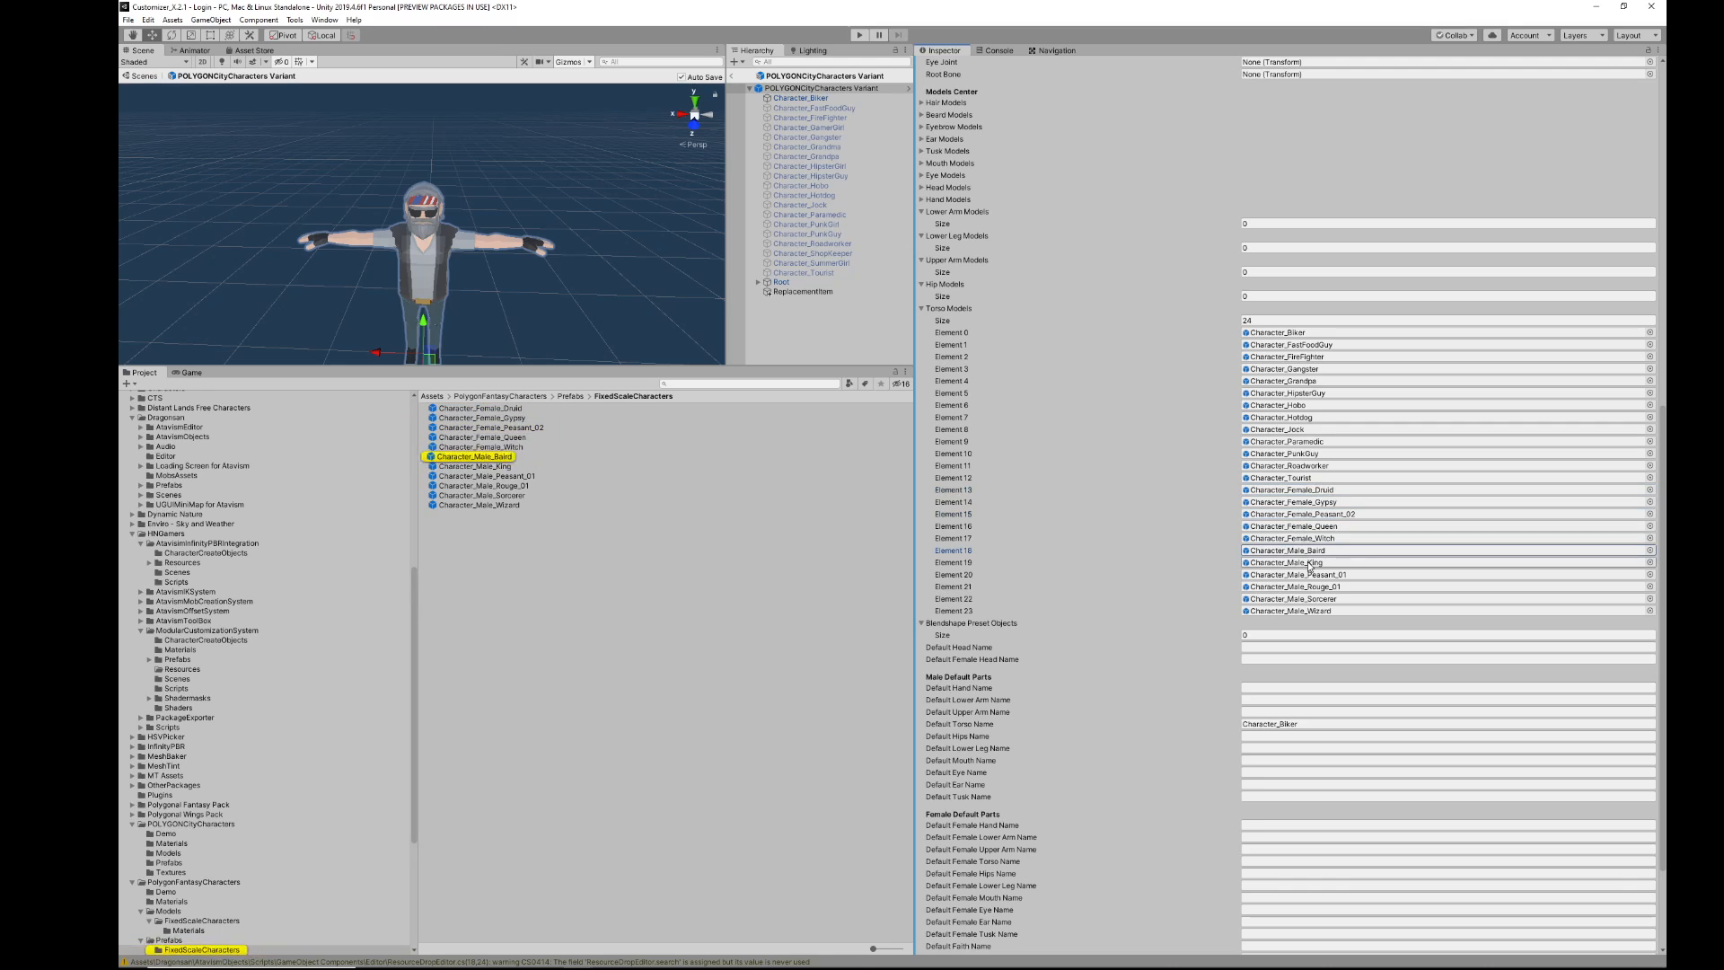
click(1302, 489)
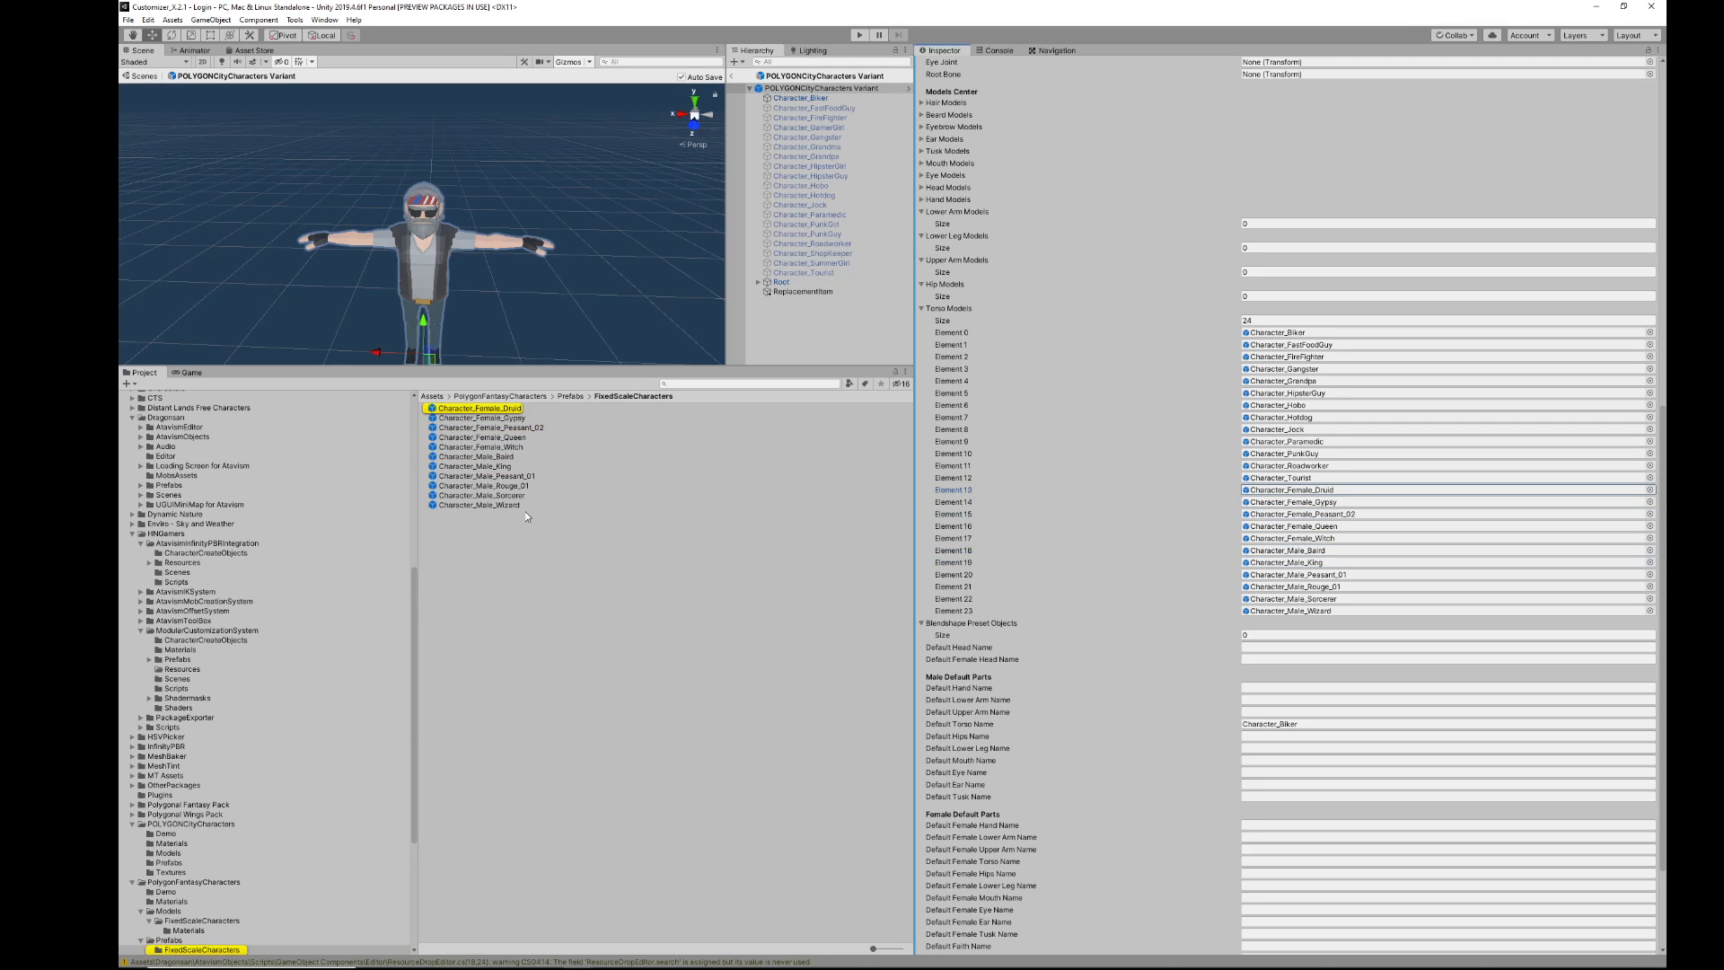
Step: Inspect the Character_Female_Druid and Character_Male_Baird prefab assets and go up to the PolygonFantasyCharacters folder
click(481, 409)
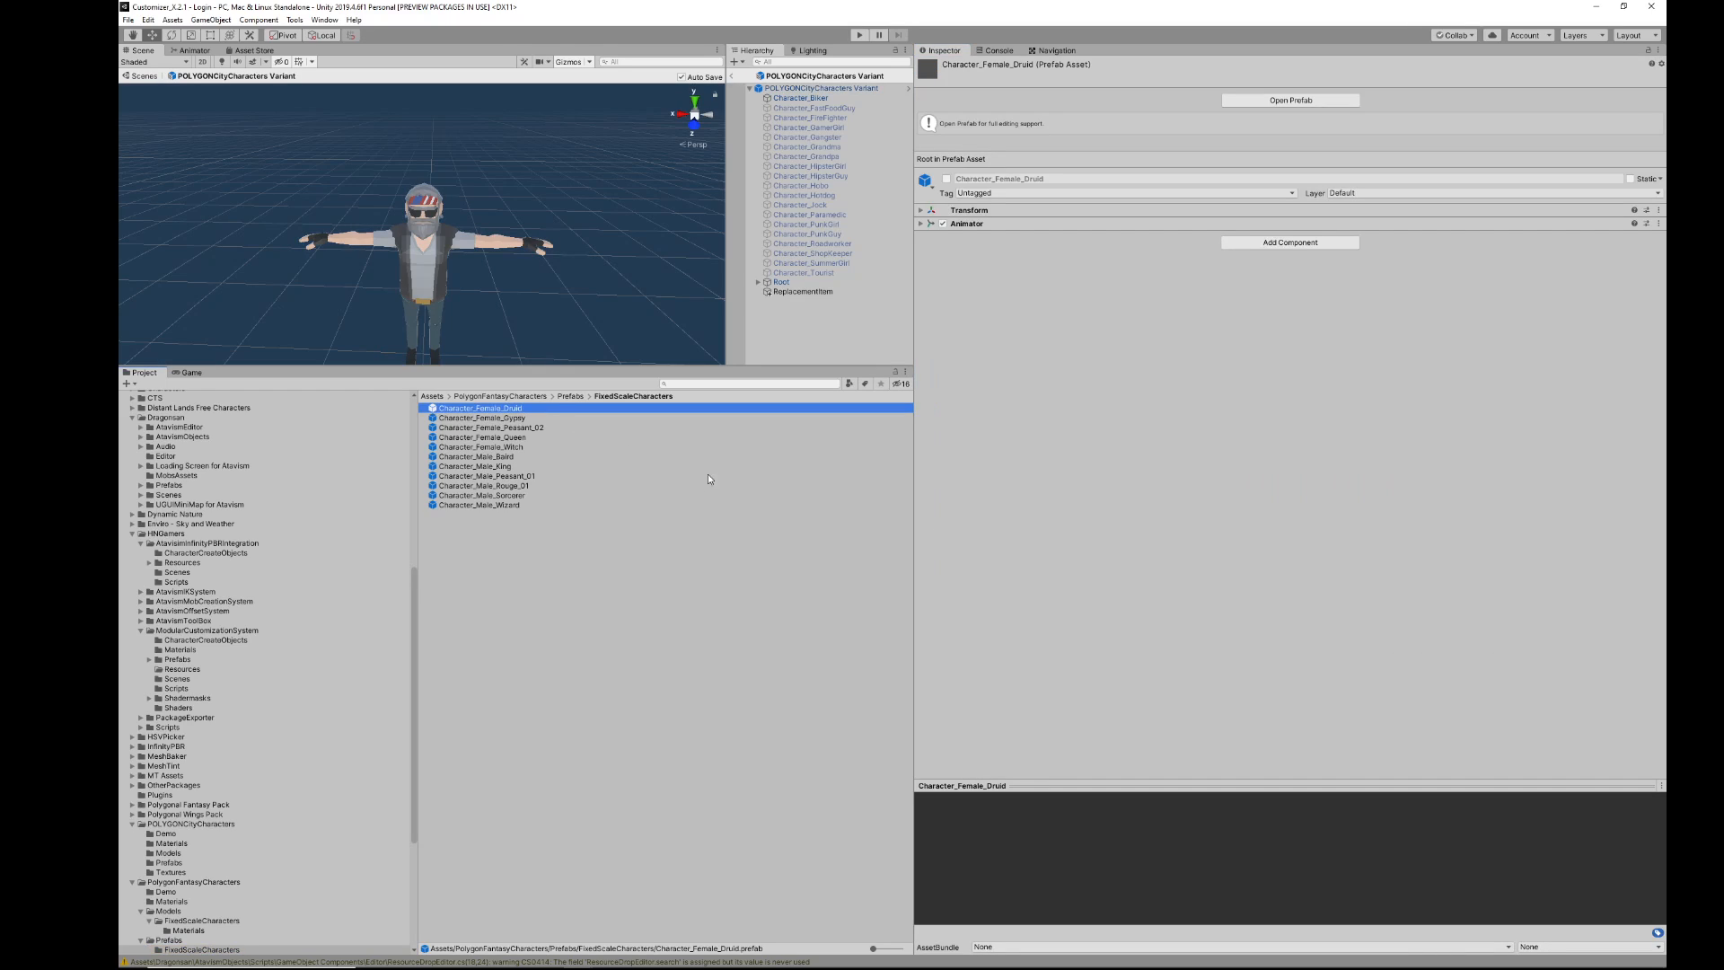
click(683, 457)
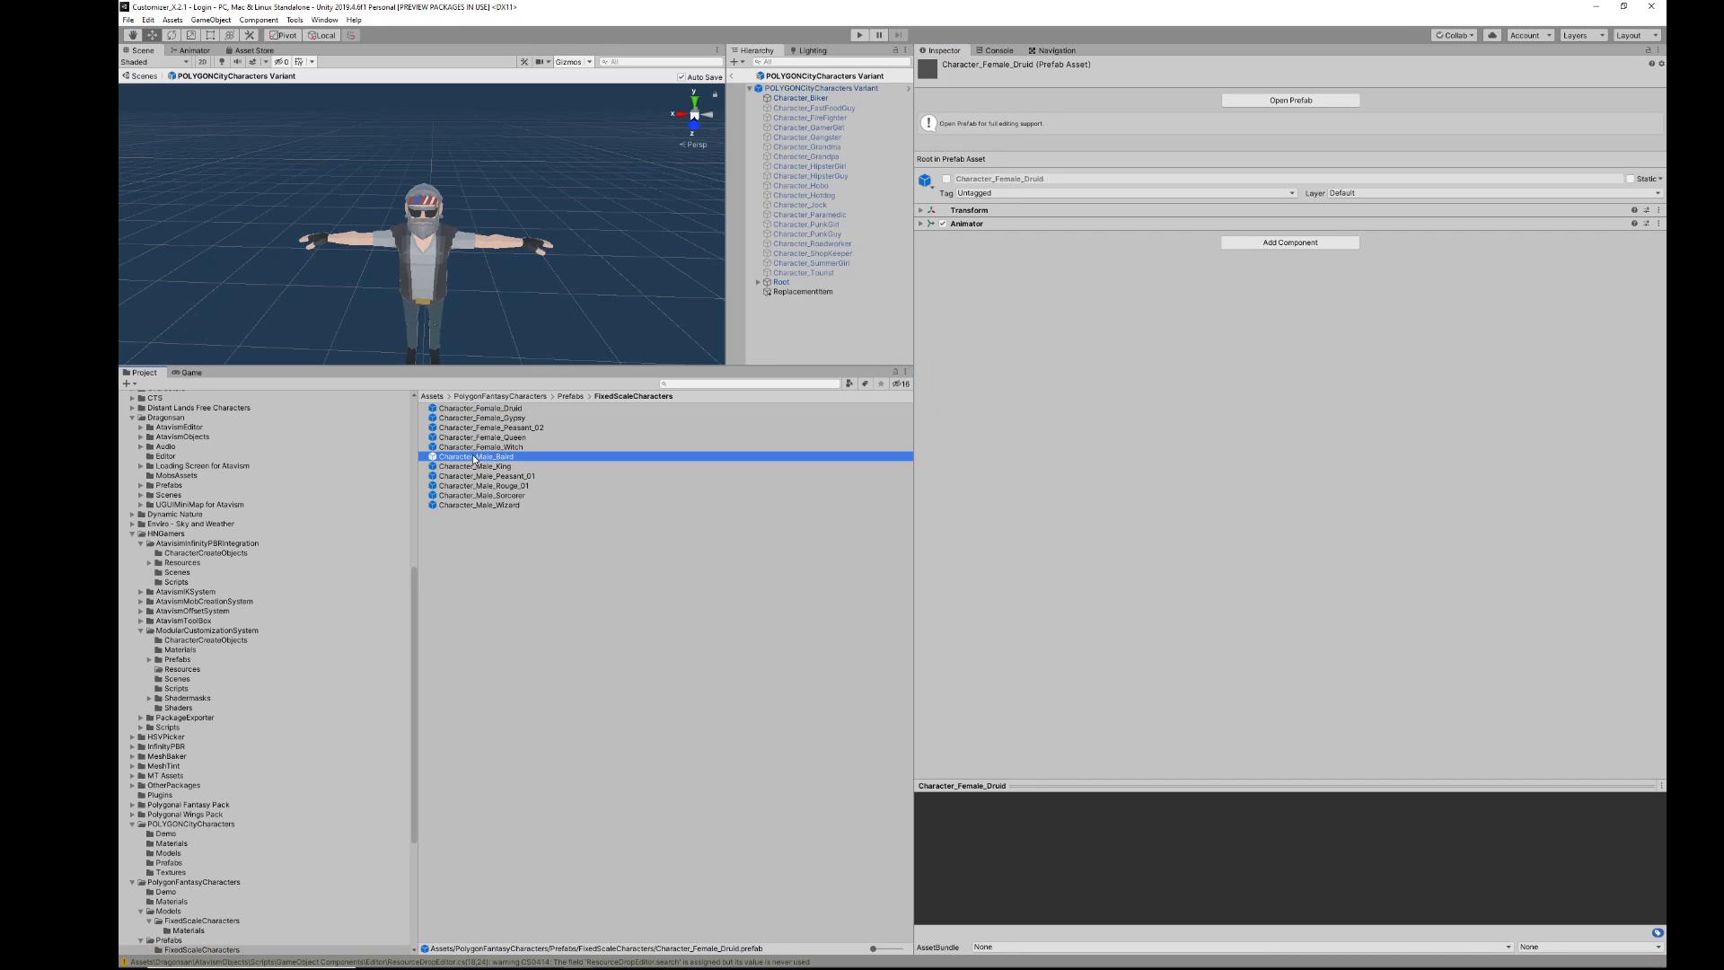
click(489, 397)
scroll(218, 883, down, 1)
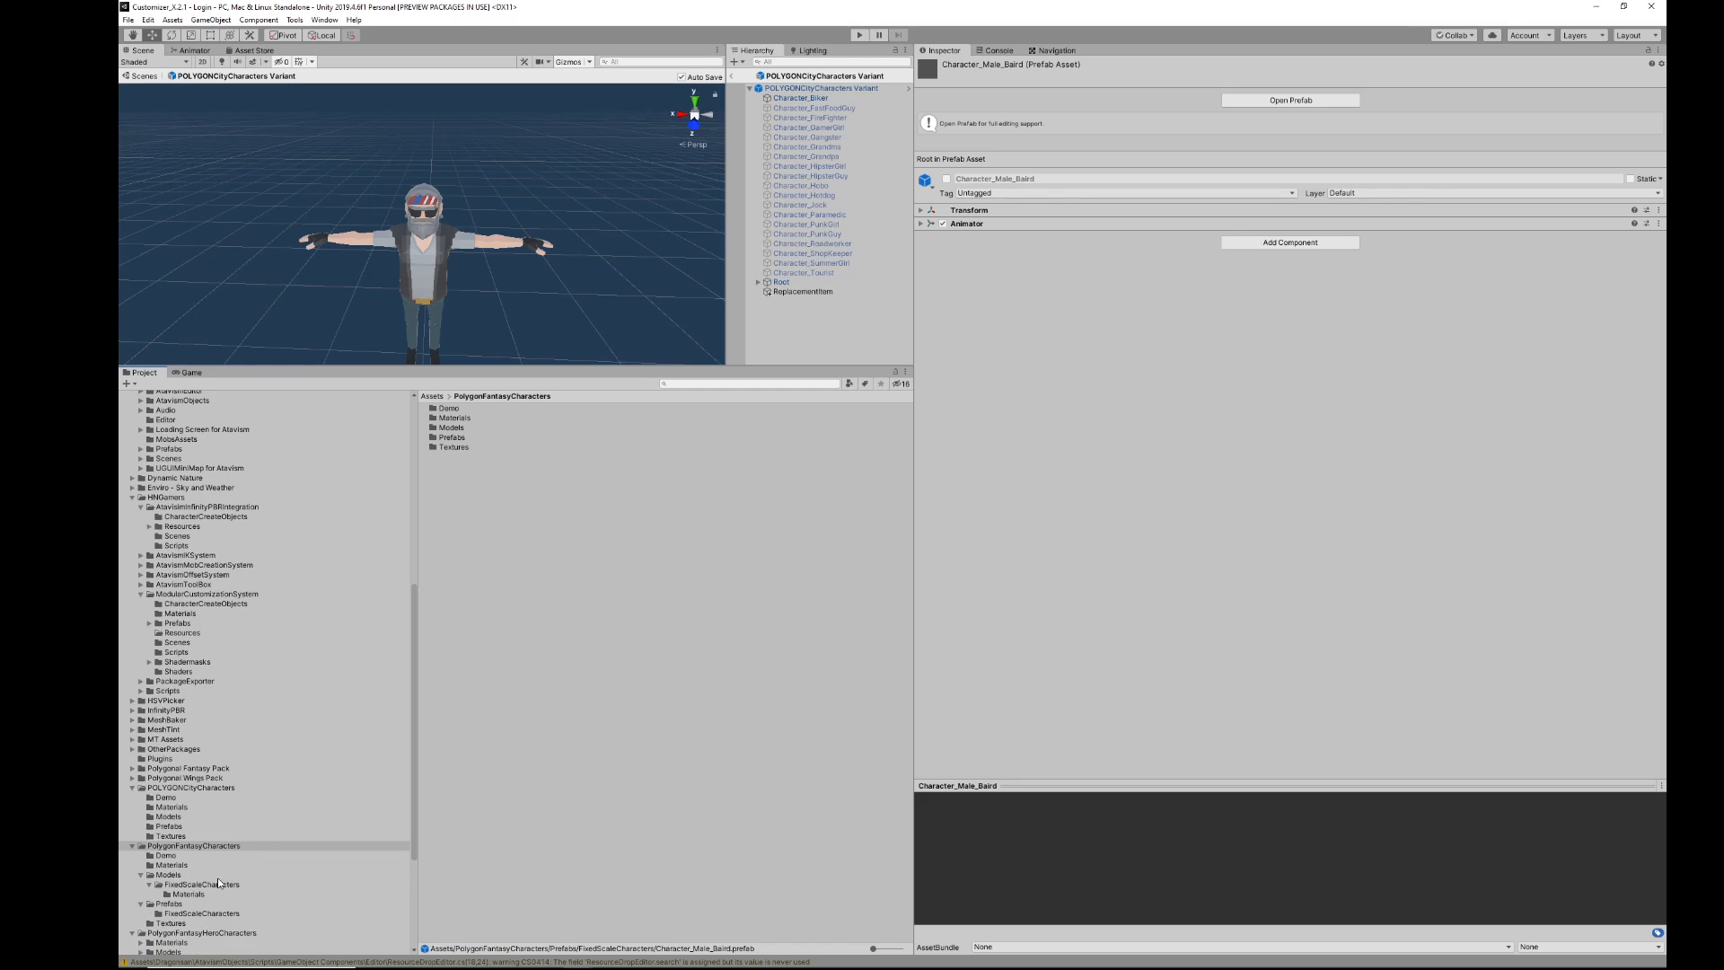
Step: Browse the FixedScaleCharacters model and prefab folders, view the Character_Female_Peasant_02 prefab, and leave prefab editing
click(184, 884)
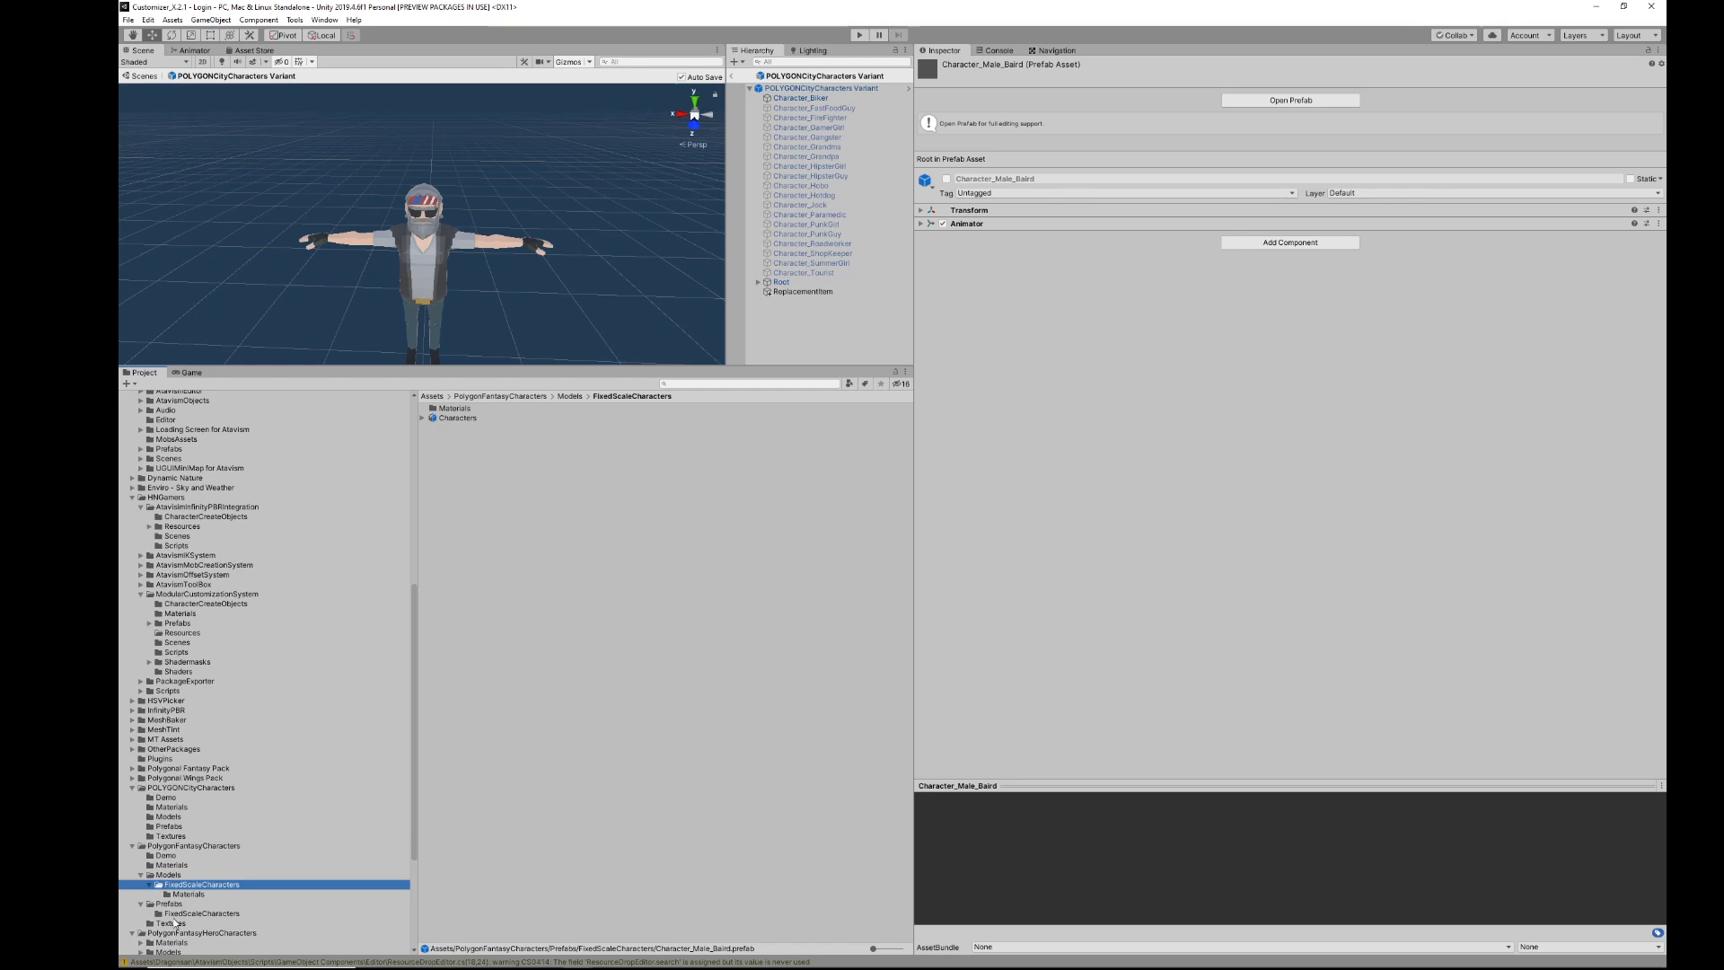
click(180, 913)
double_click(734, 428)
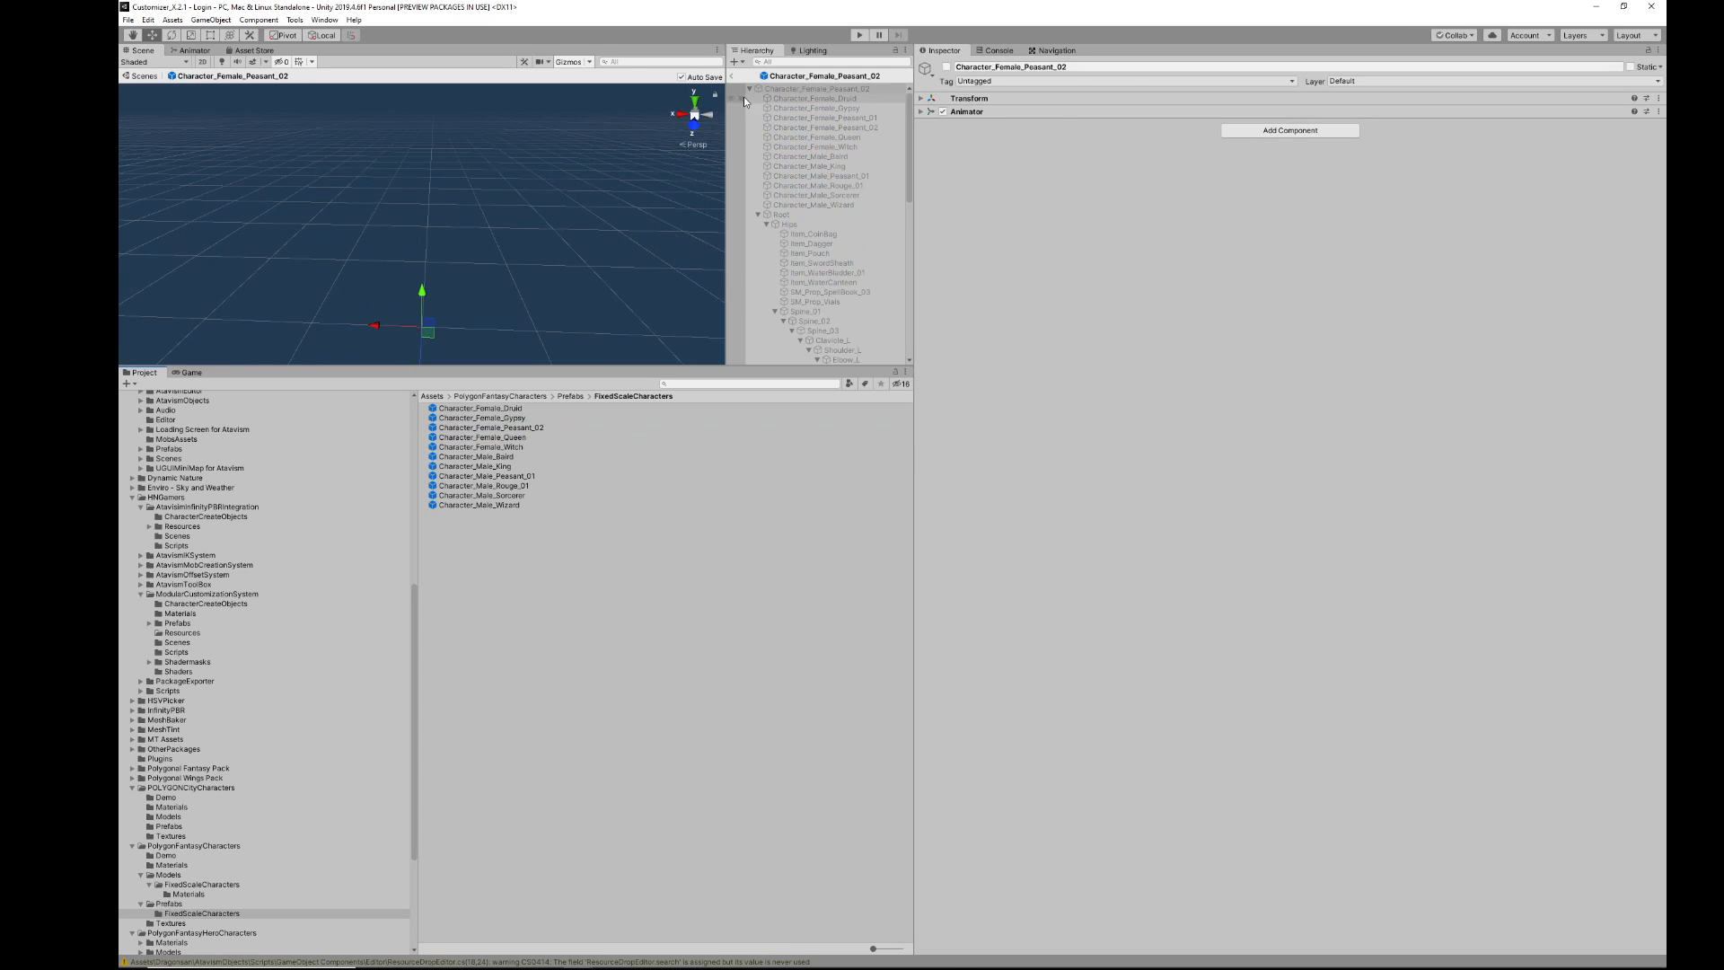
click(732, 75)
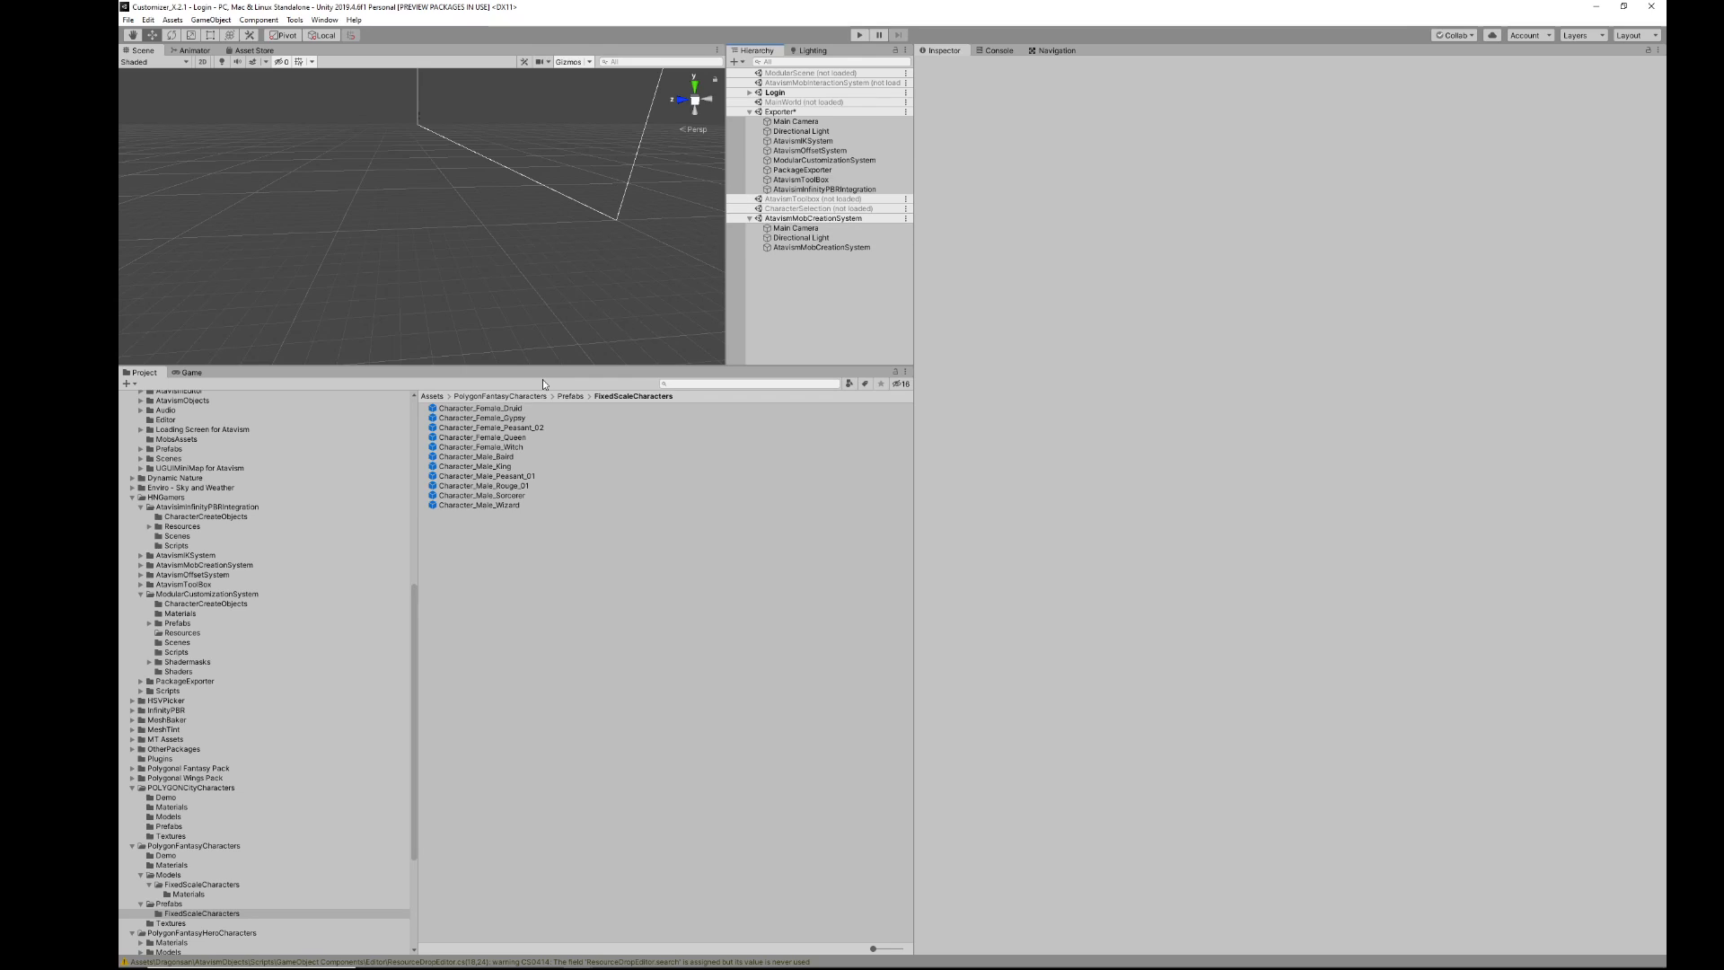
Step: Return to the ModularCustomizationSystem Resources folder and open the ModularFemaleCharactersHNG prefab
scroll(206, 665, up, 2)
click(194, 631)
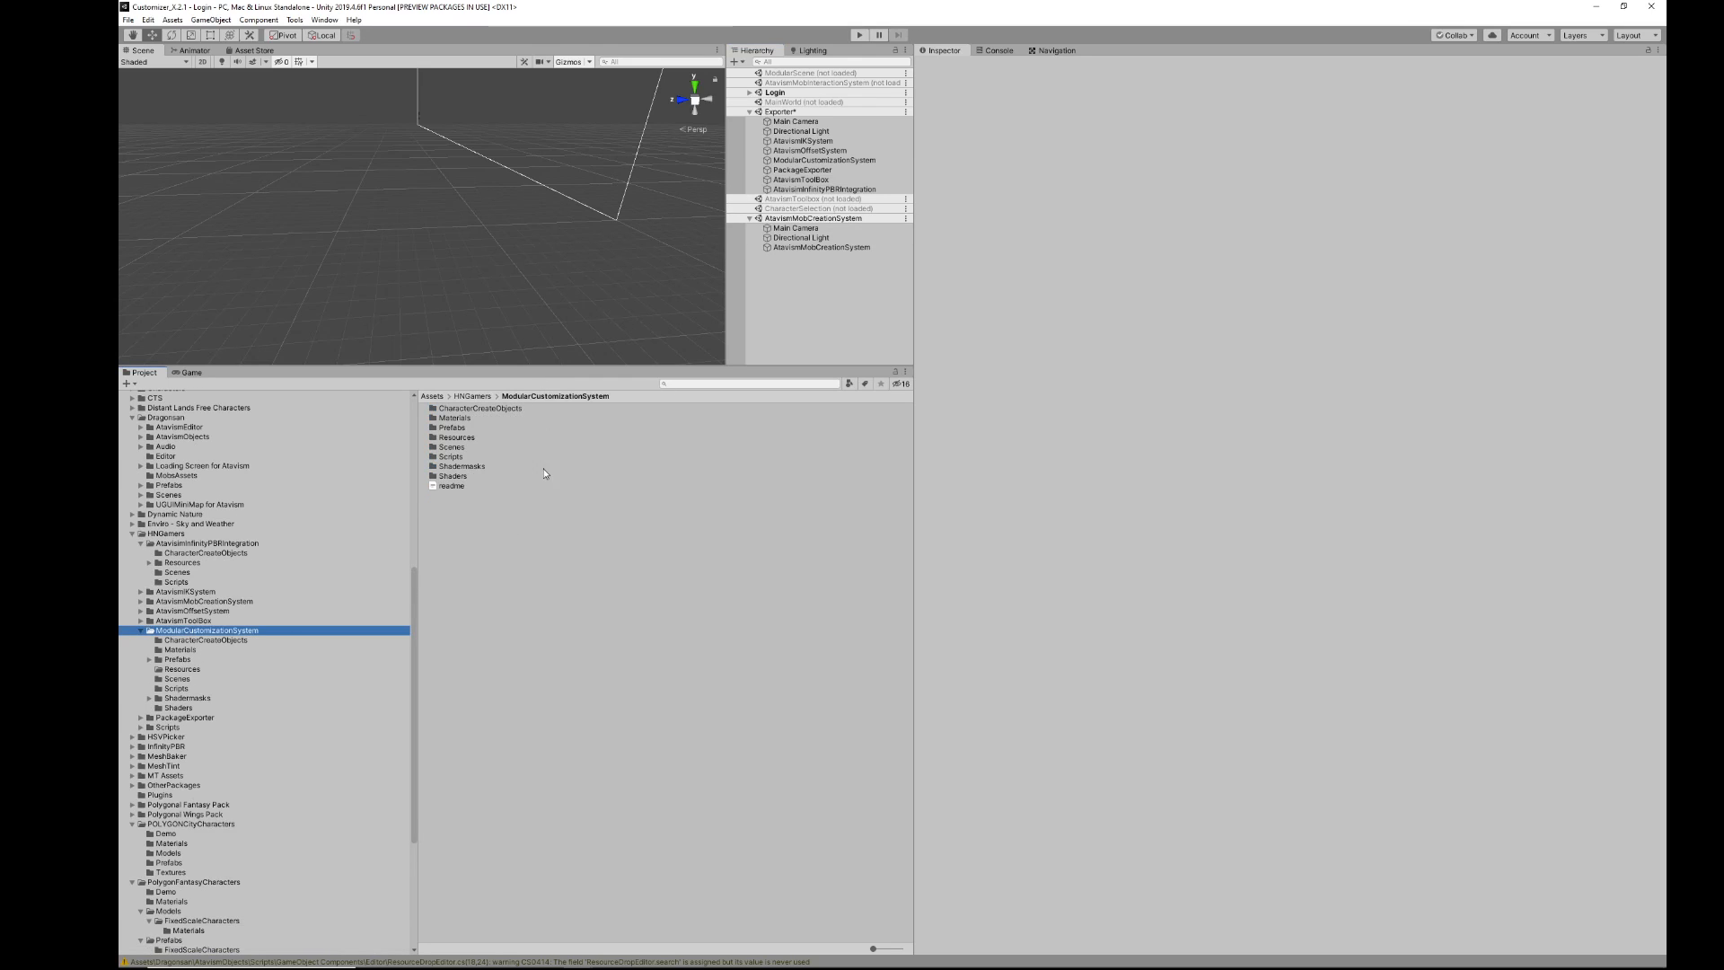
click(177, 670)
click(481, 486)
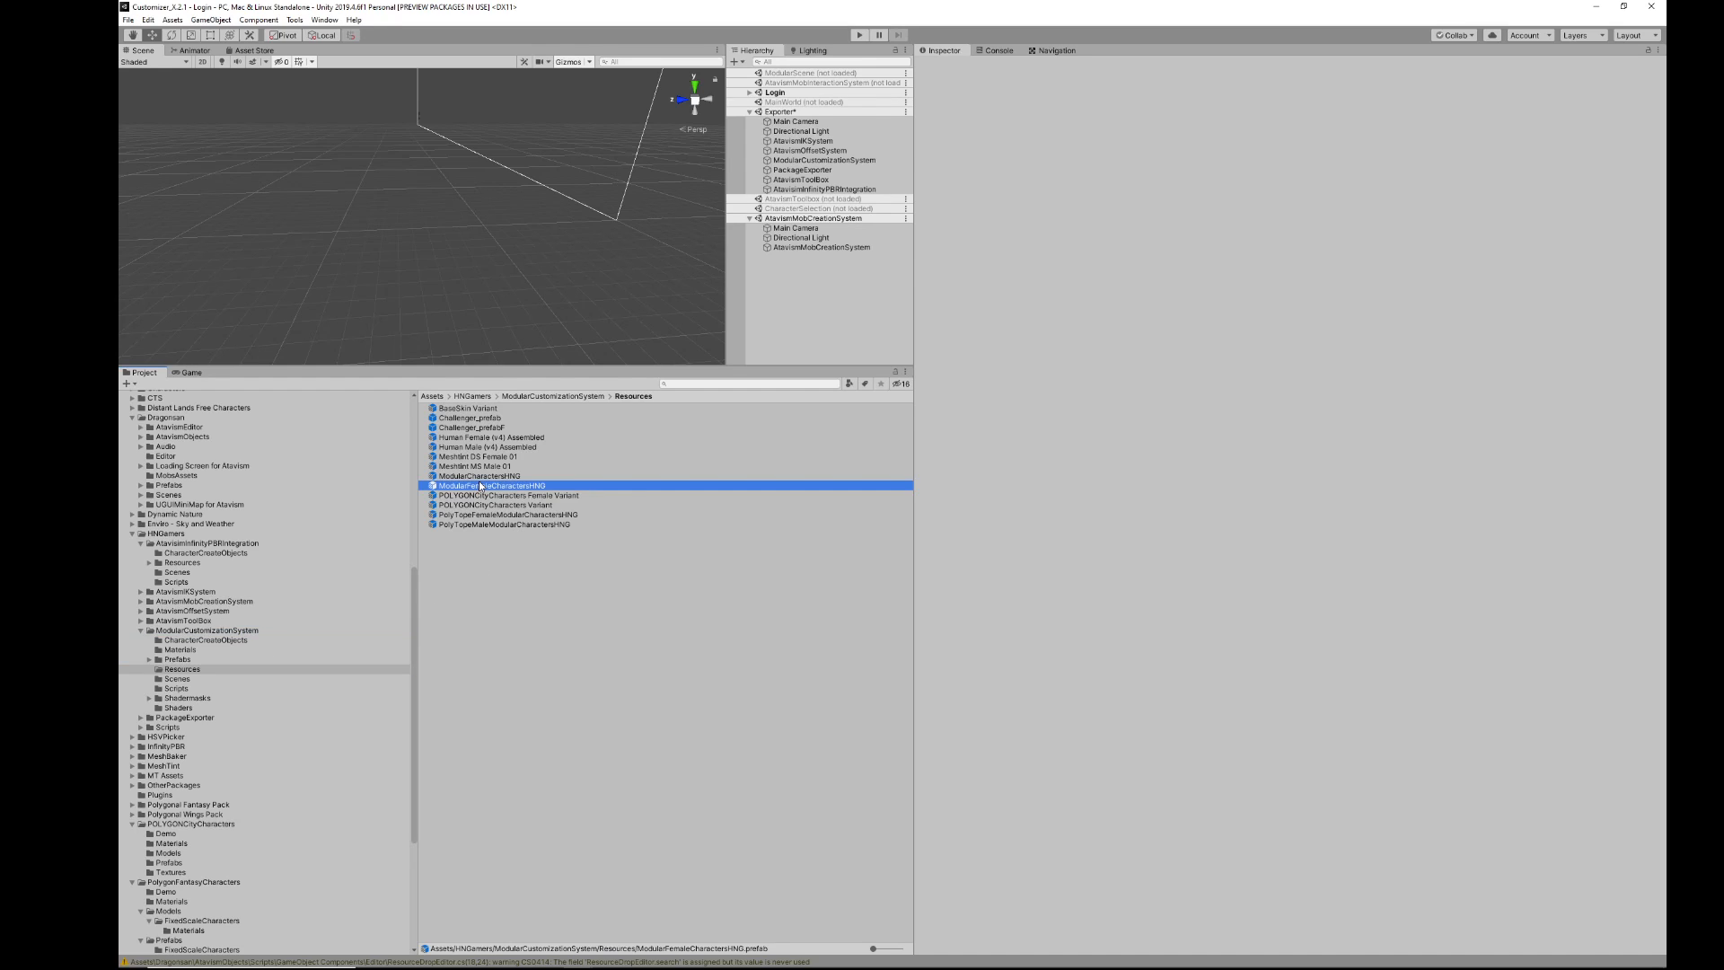
double_click(480, 486)
Step: Review the female prefab's model lists, default parts and joint settings, and reopen the POLYGONCityCharacters Variant prefab for comparison
scroll(1107, 521, down, 8)
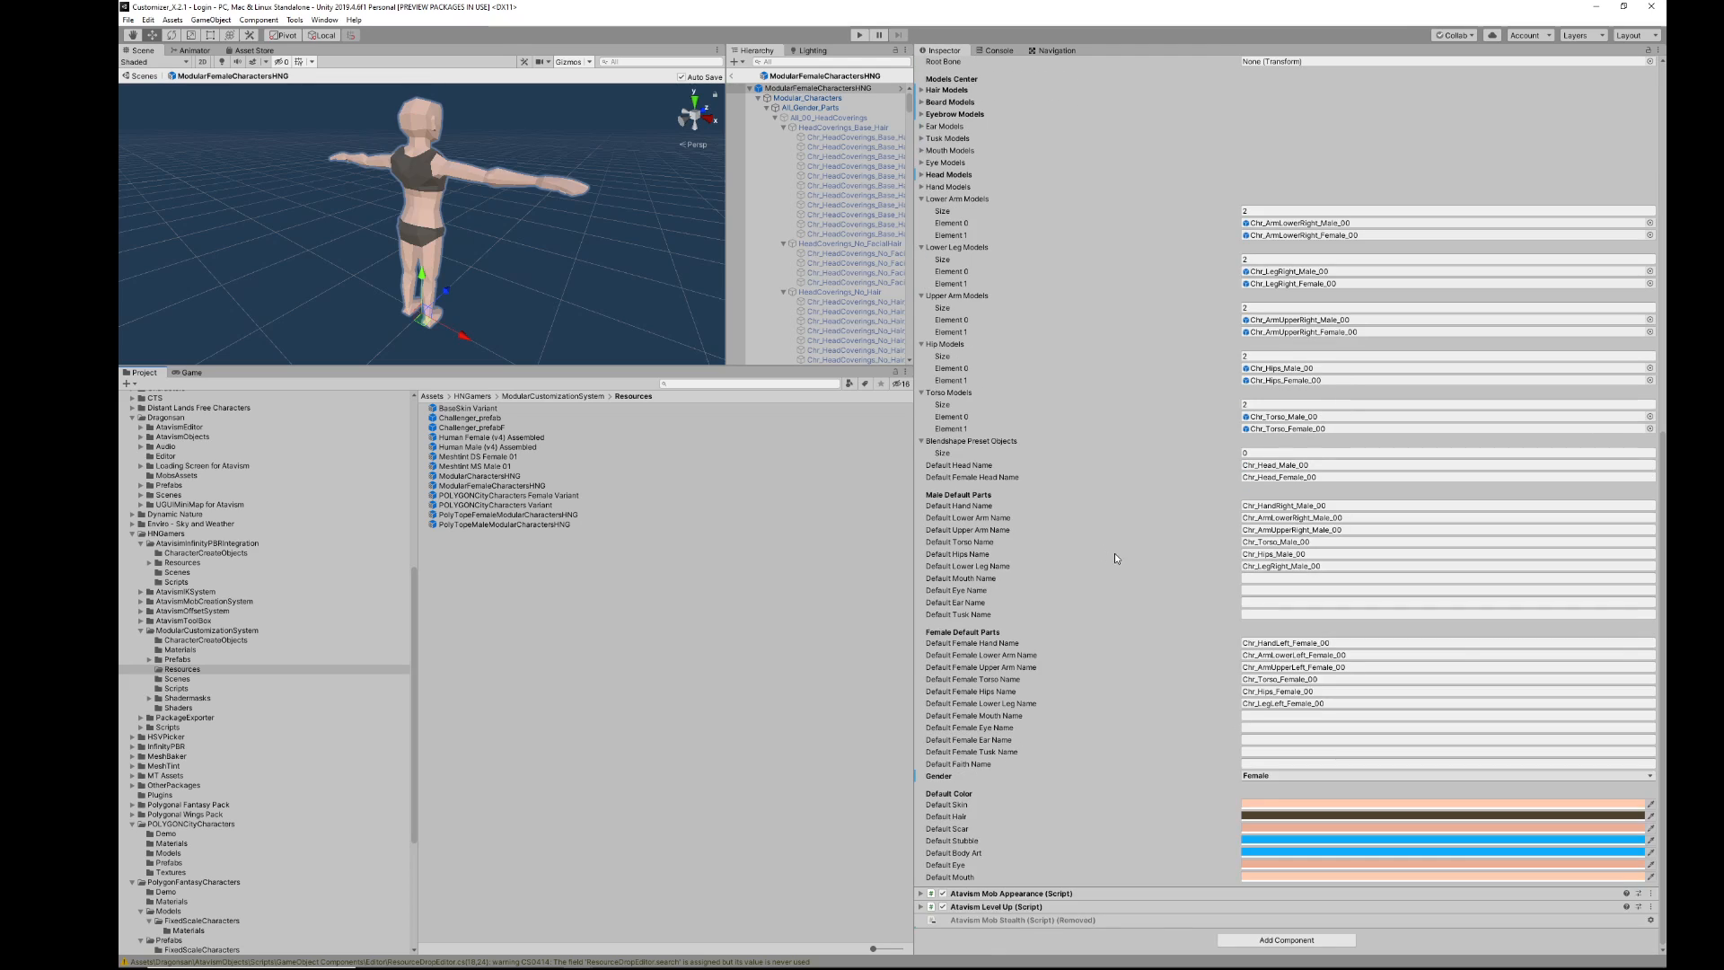
scroll(1122, 490, up, 8)
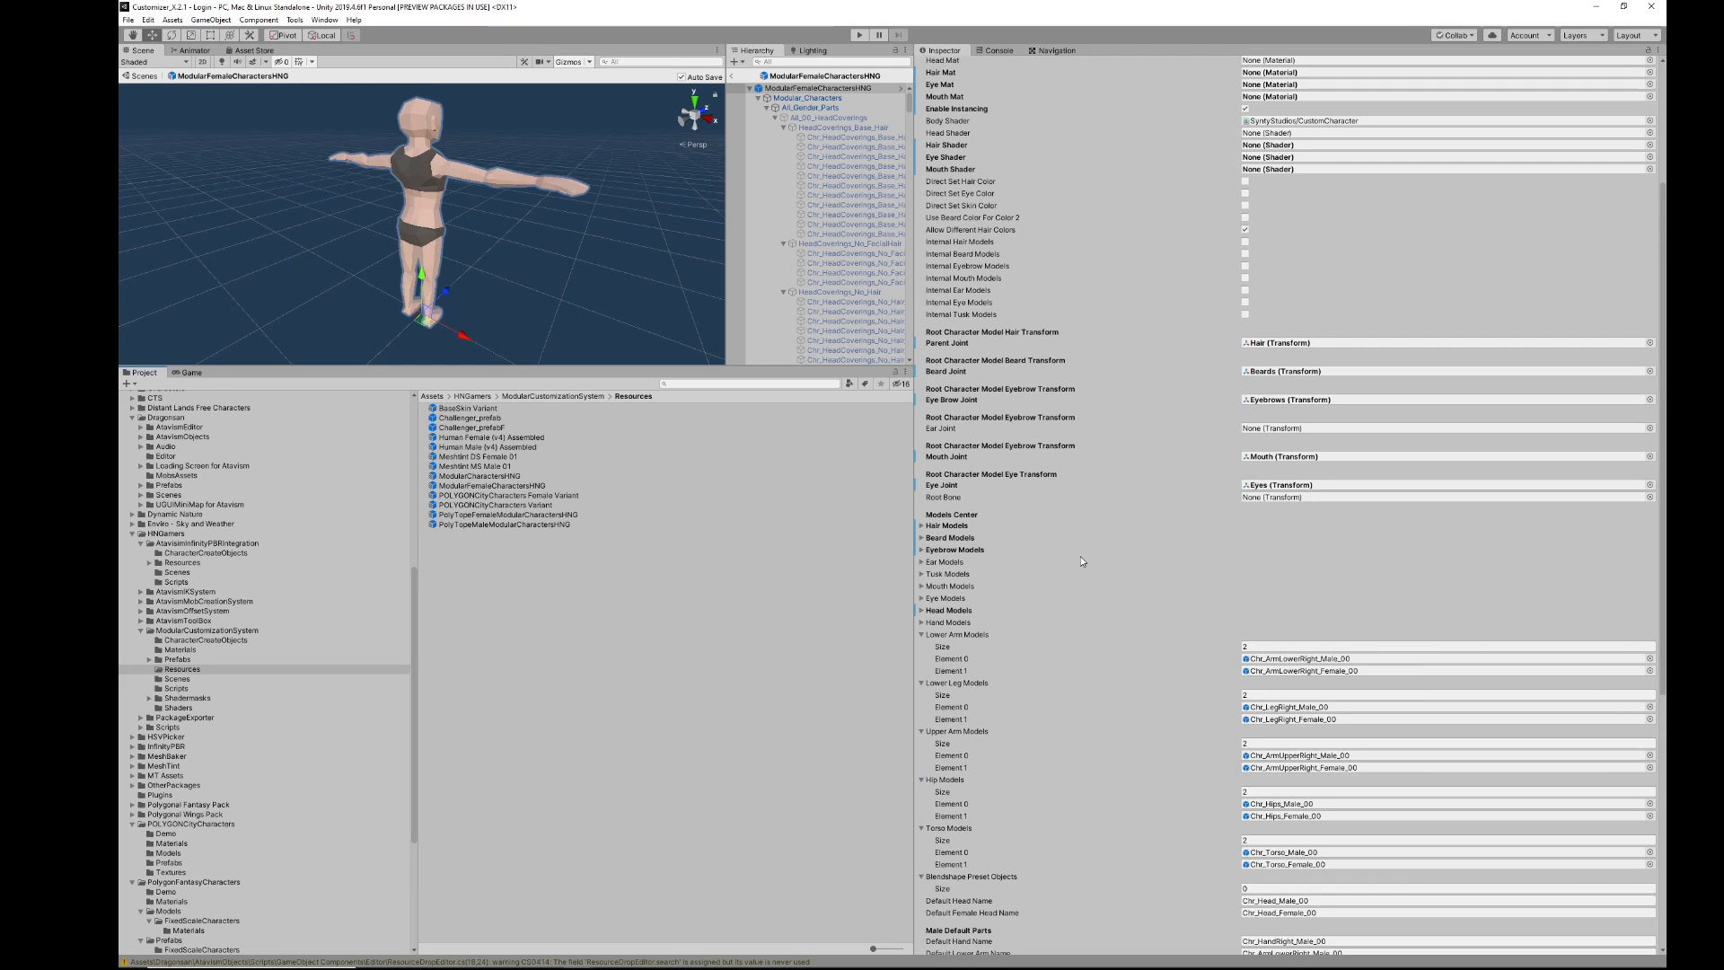
scroll(1077, 505, up, 2)
double_click(472, 505)
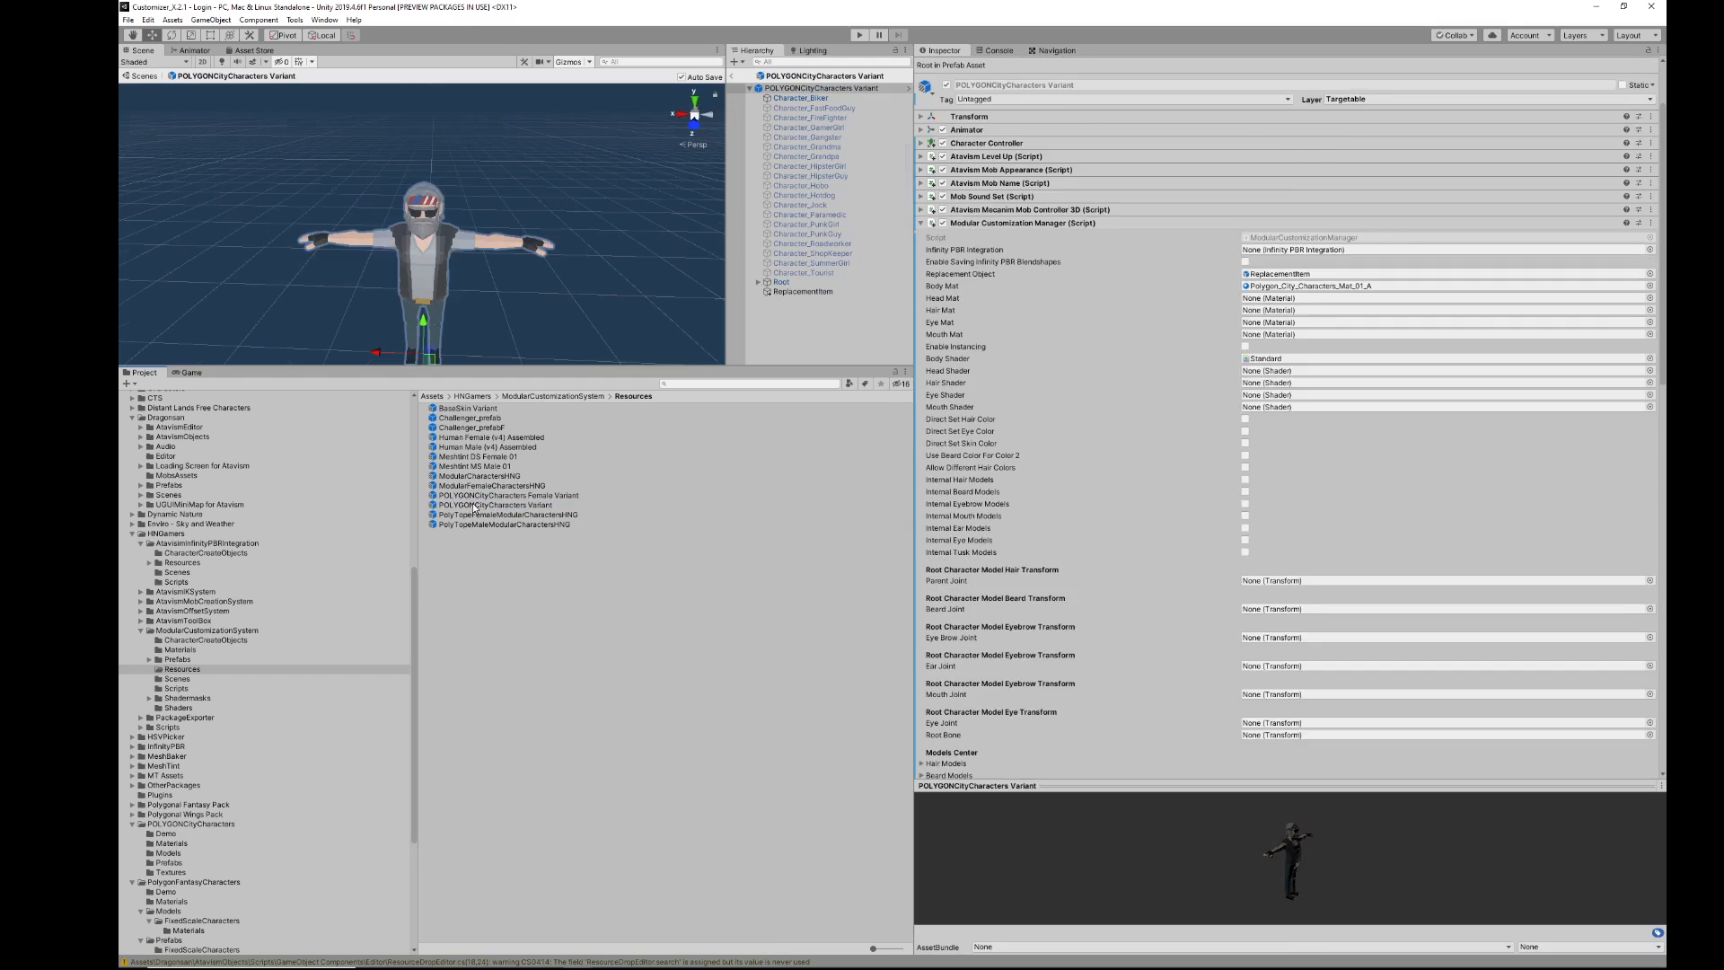
Step: Add the Character_Female_Druid prefab from PolygonFantasyCharacters' FixedScaleCharacters prefab folder to the Torso Models list
scroll(1061, 420, down, 10)
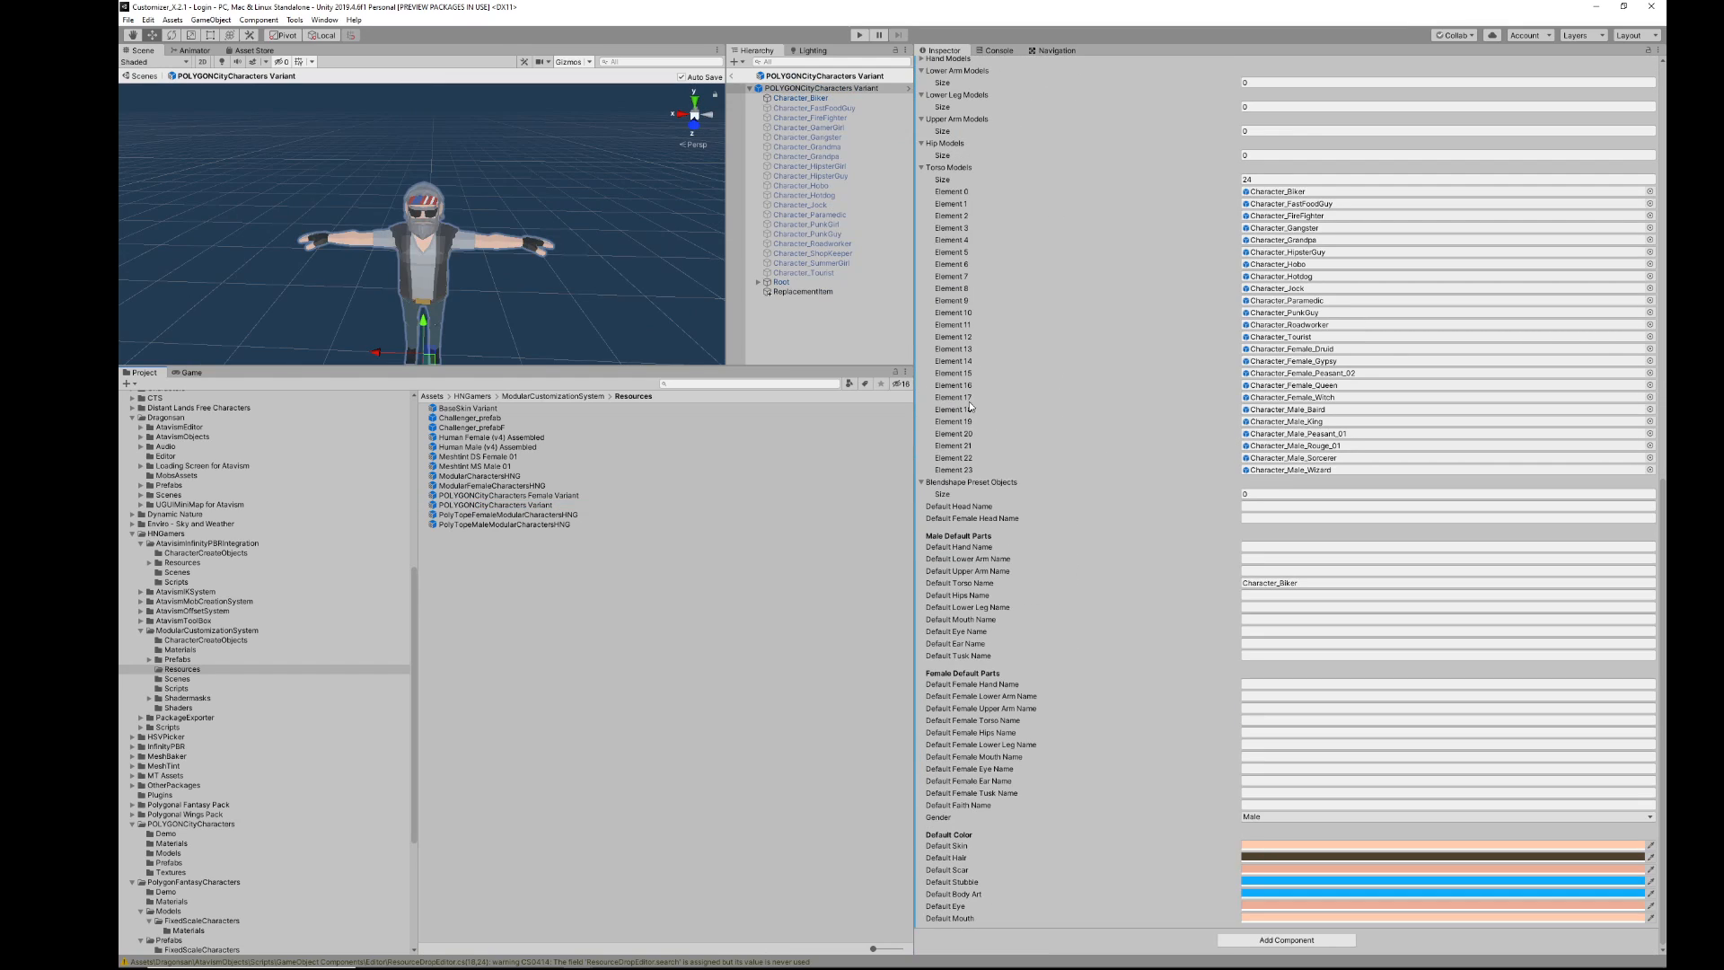
scroll(310, 737, down, 5)
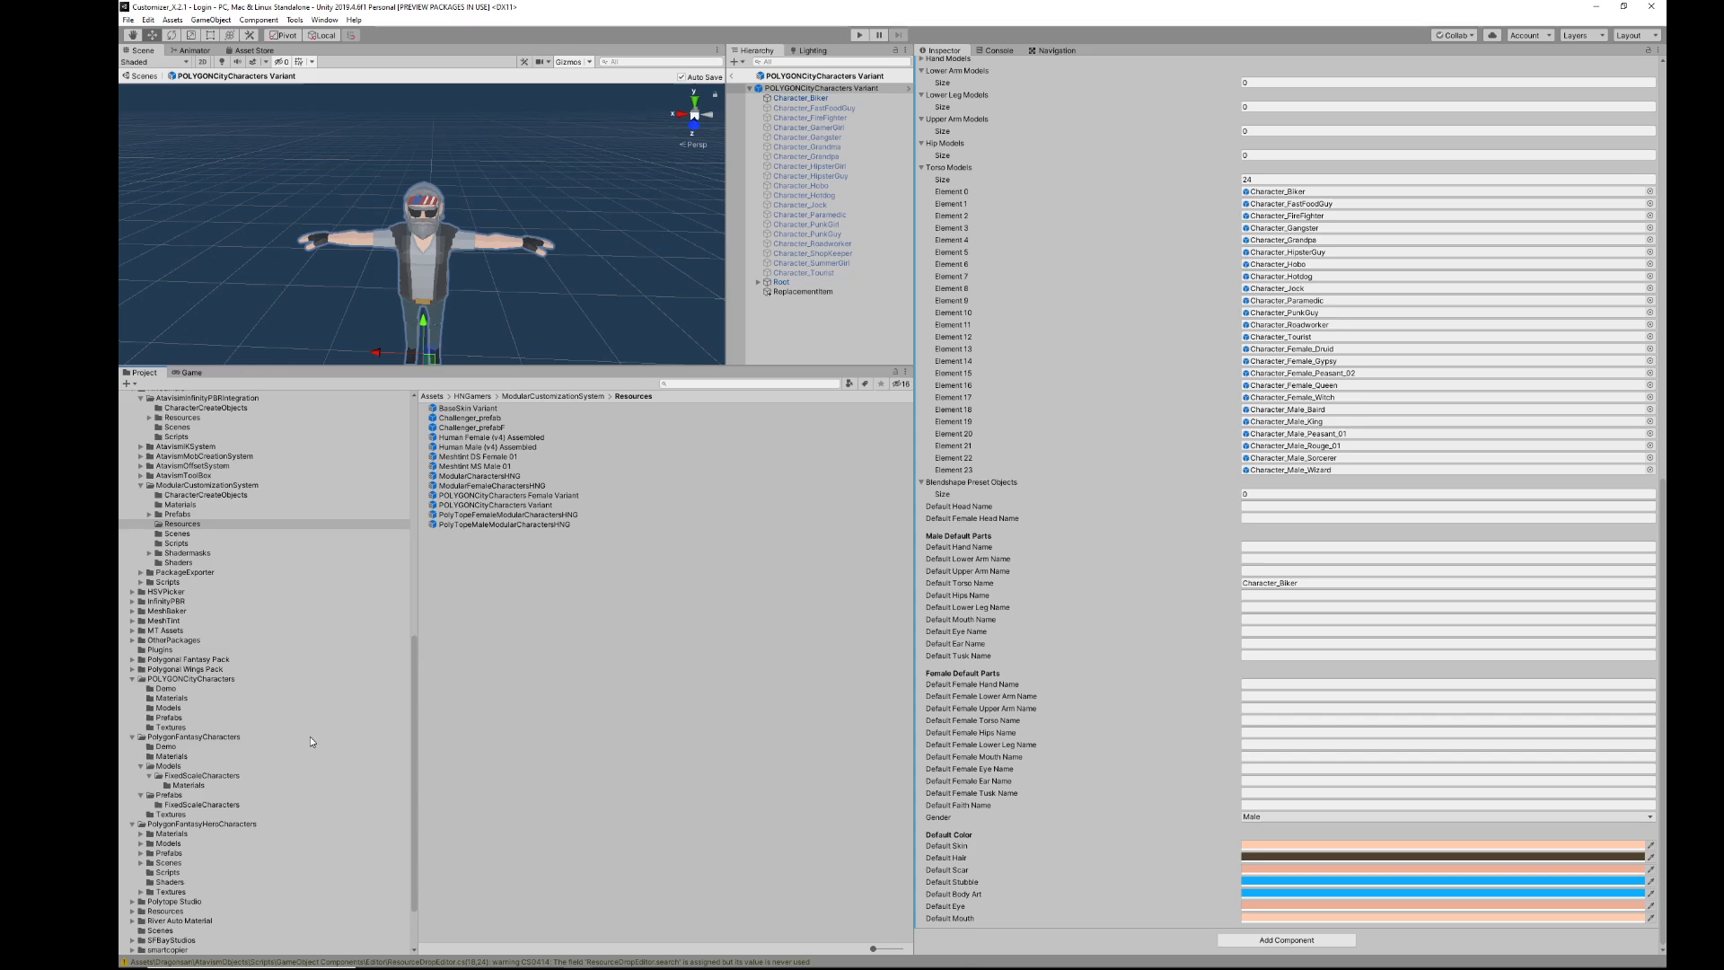
scroll(310, 736, down, 2)
click(199, 734)
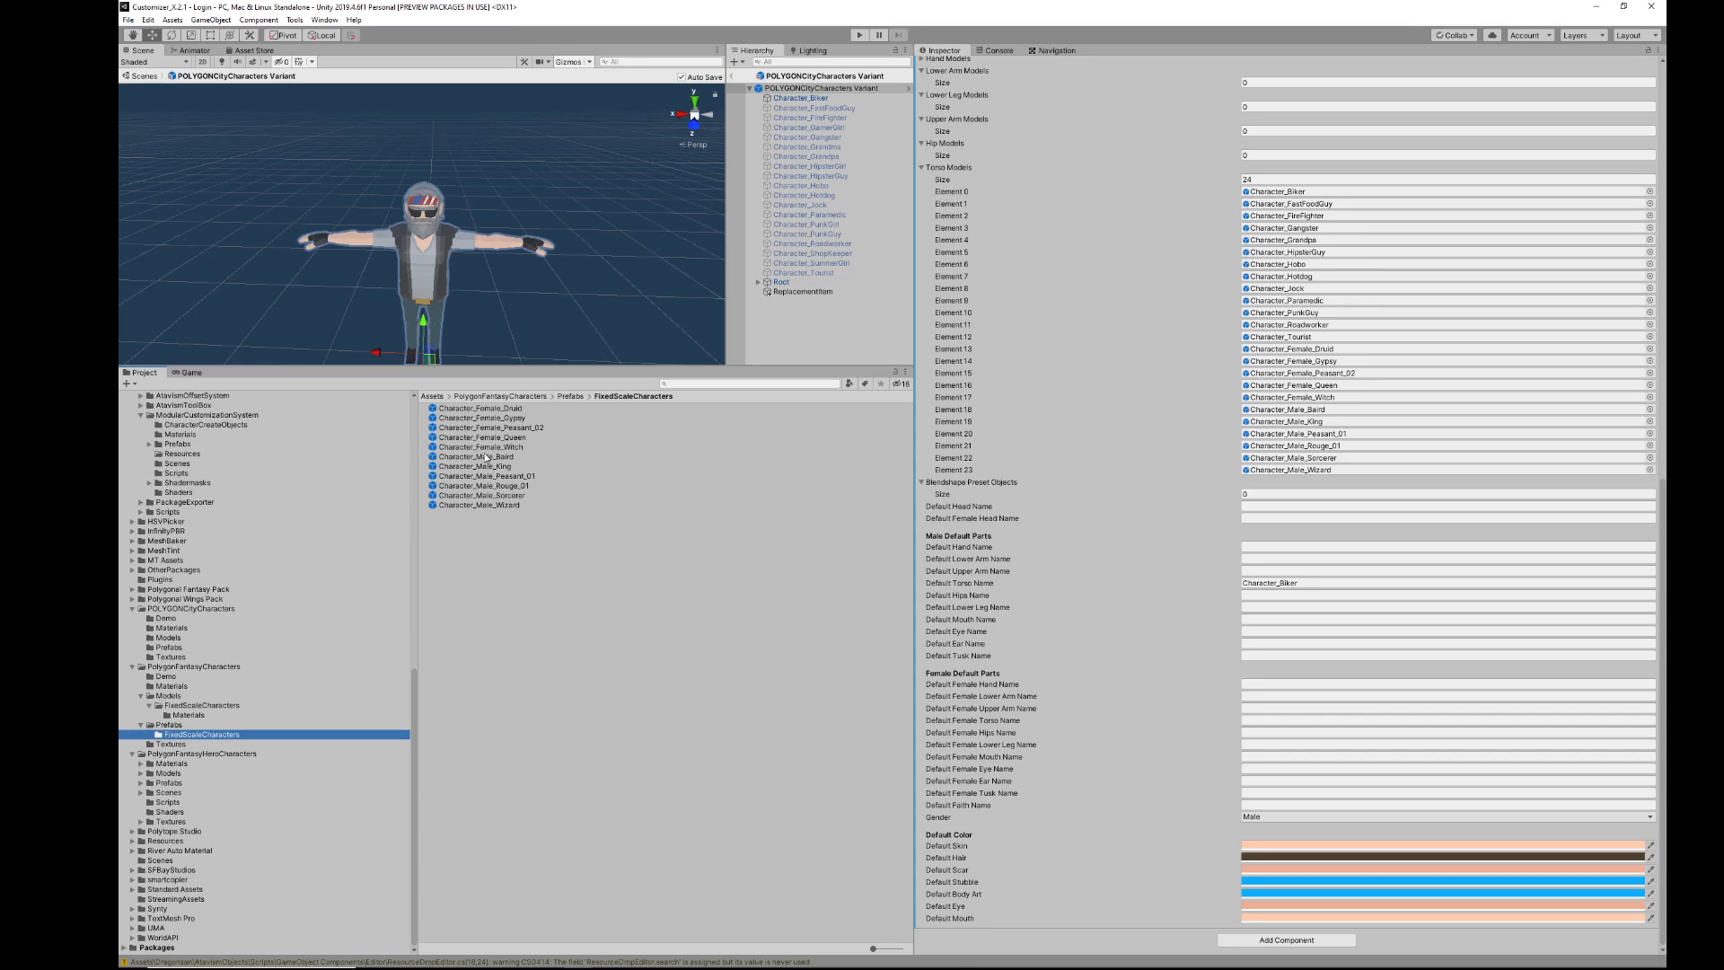
drag(483, 413, 940, 179)
Step: Set the Torso Models list size to 24 to remove the extra Character_Female_Druid entry
click(1265, 180)
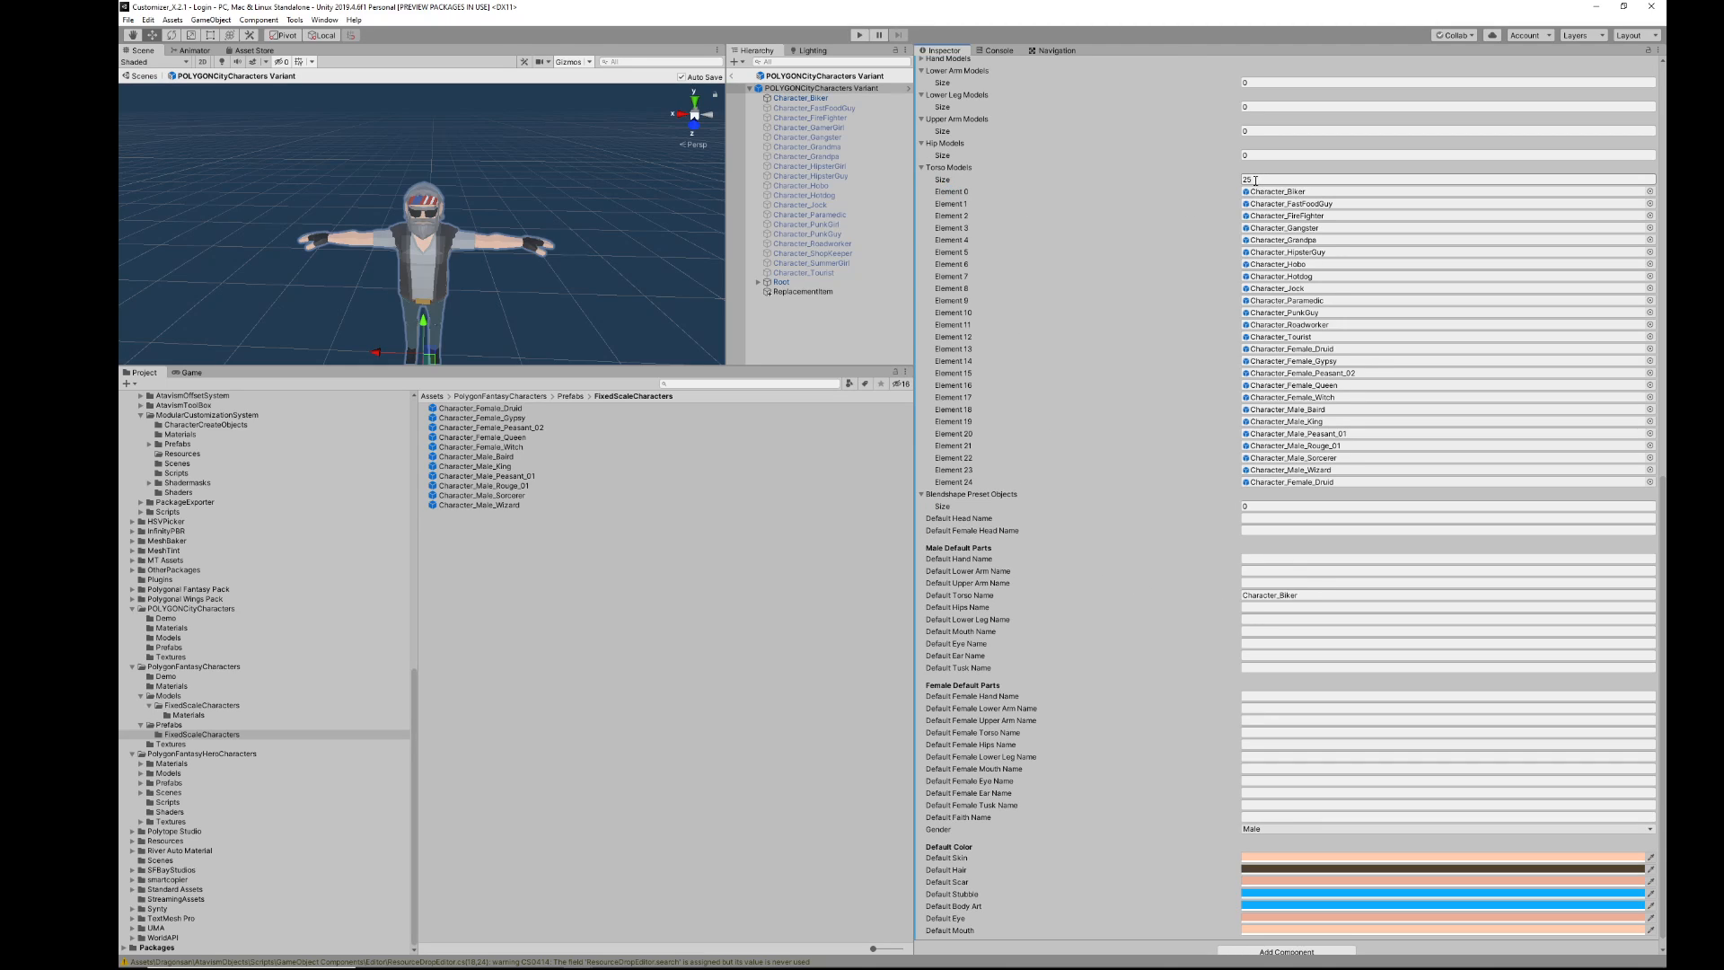
text(24)
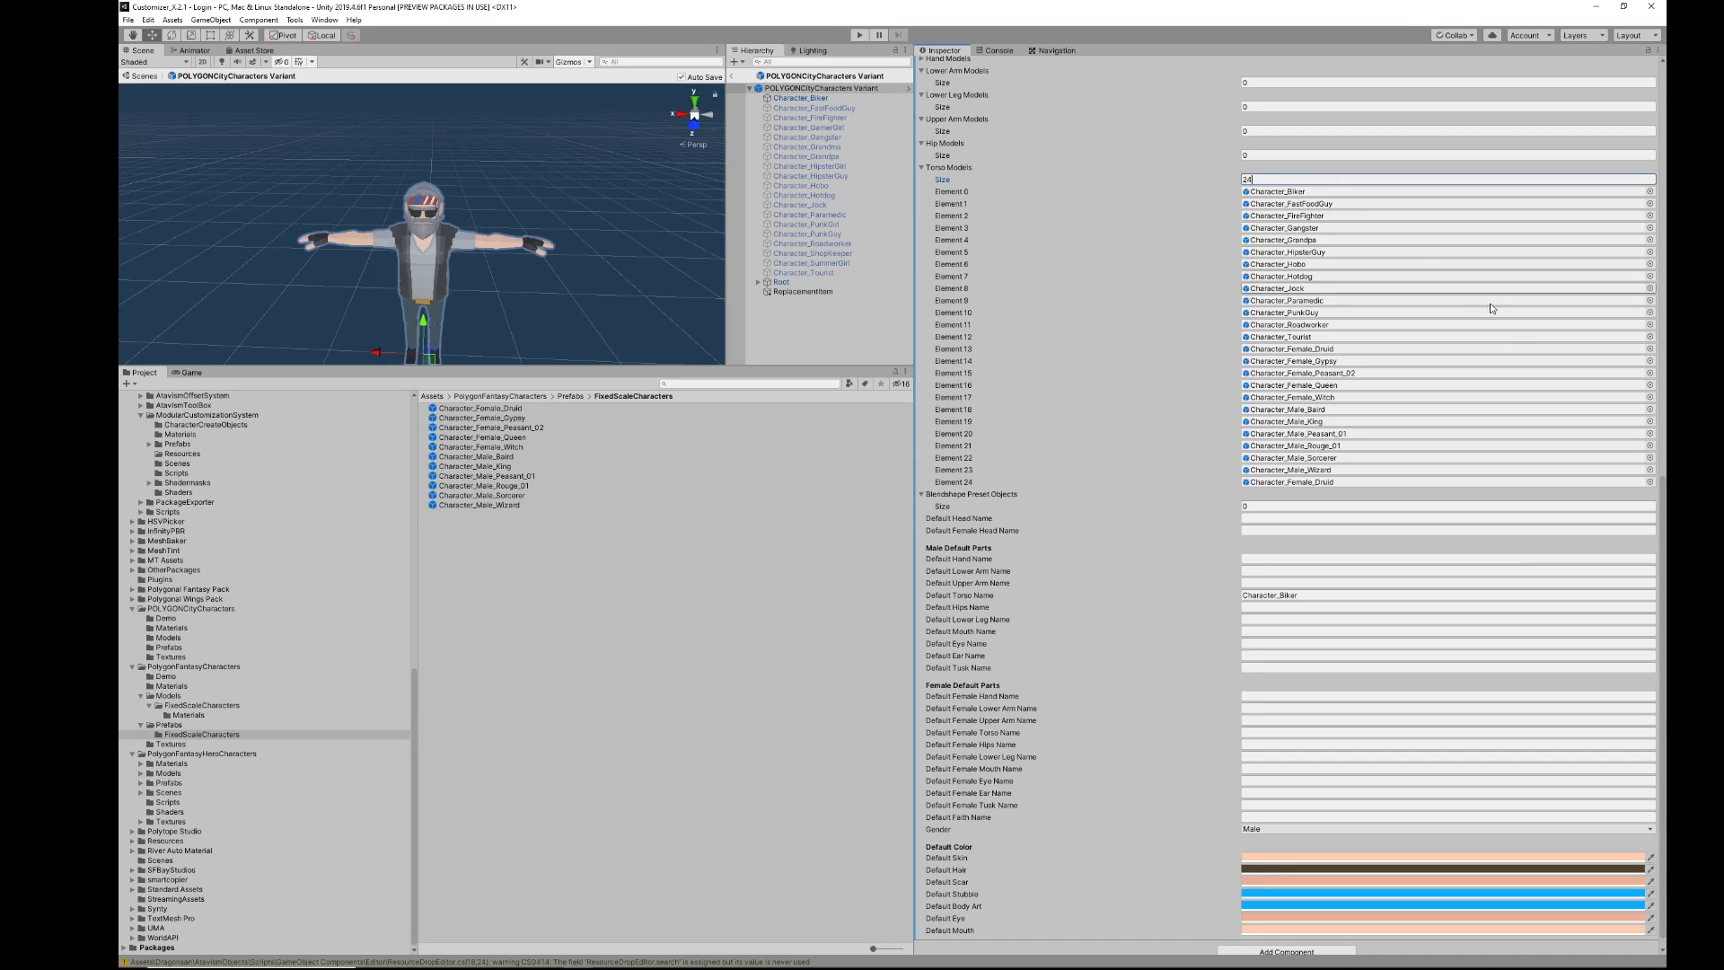
click(1437, 350)
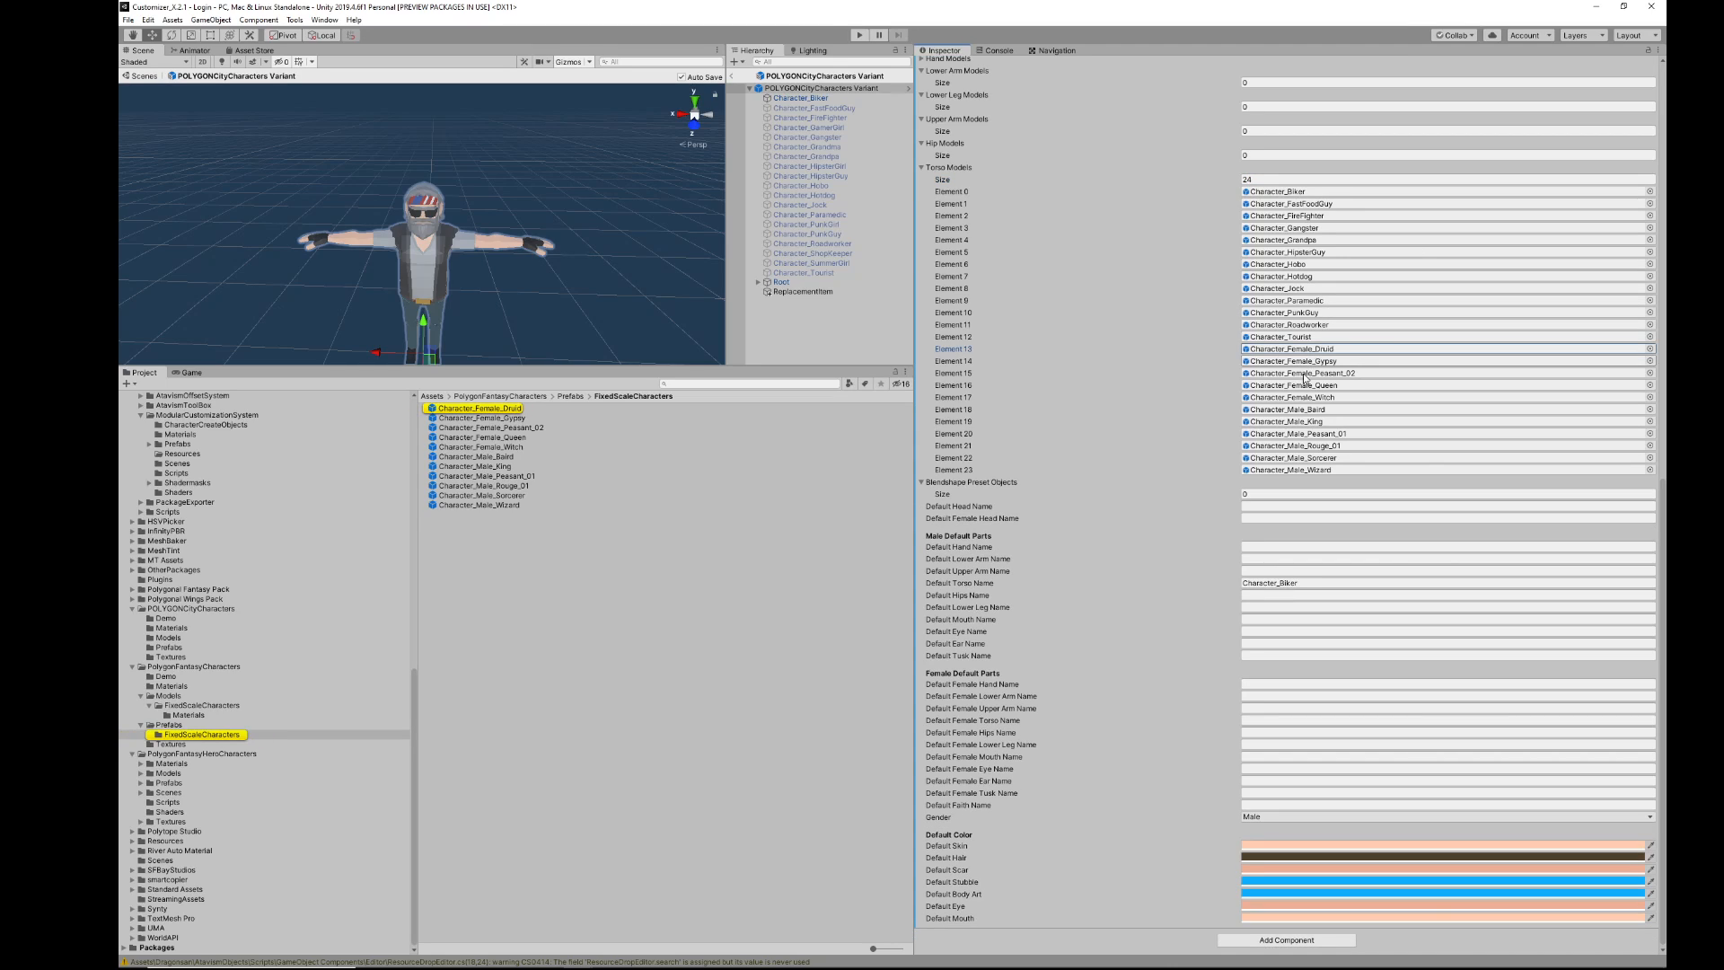
Step: Check the Character_Male_King and Character_Male_Sorcerer torso entries, and collapse the Torso Models and Blendshape Preset Objects lists
click(1311, 421)
click(1294, 458)
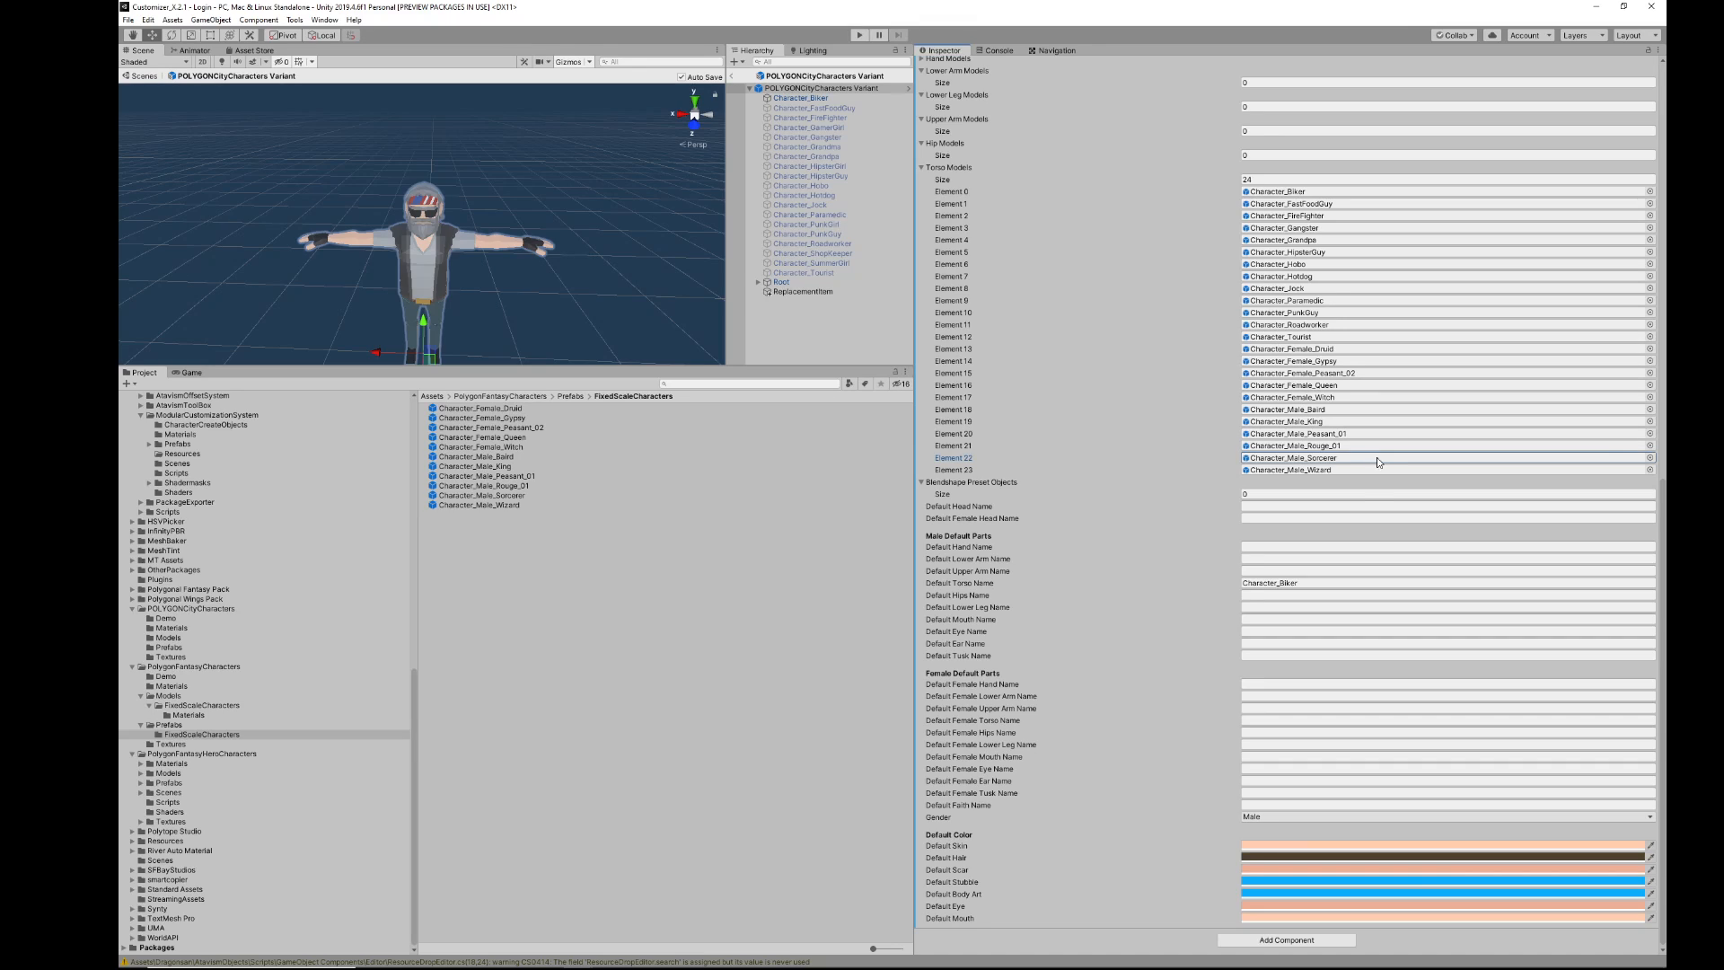
click(925, 168)
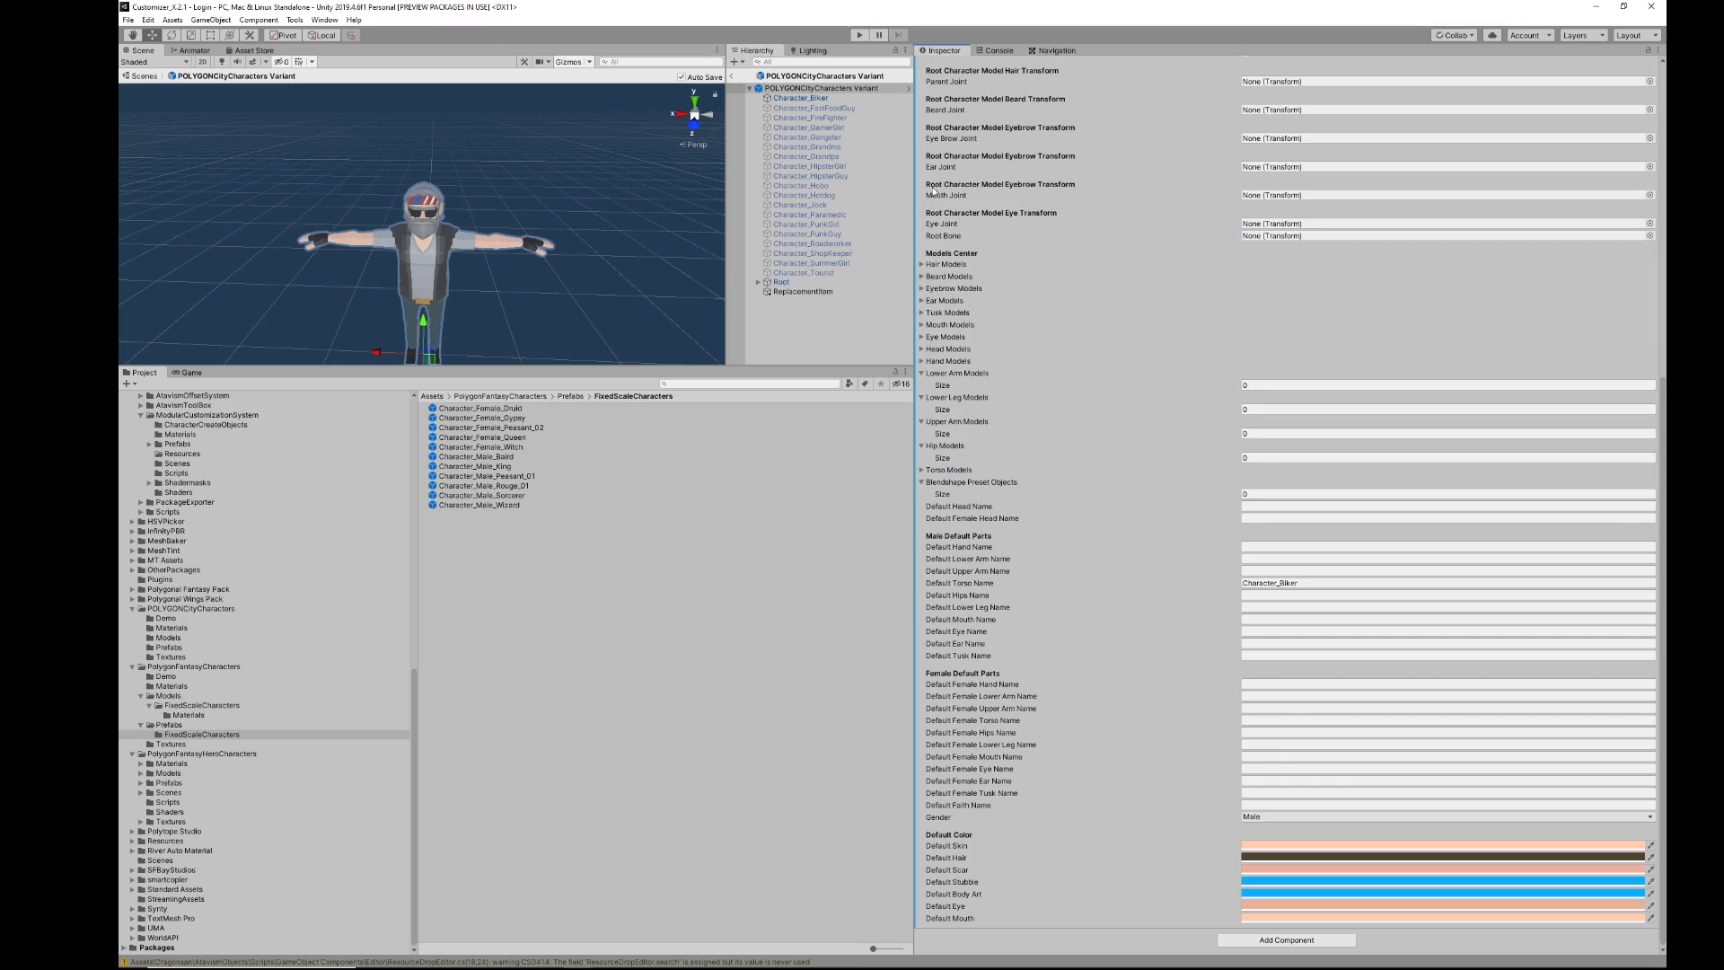
click(968, 482)
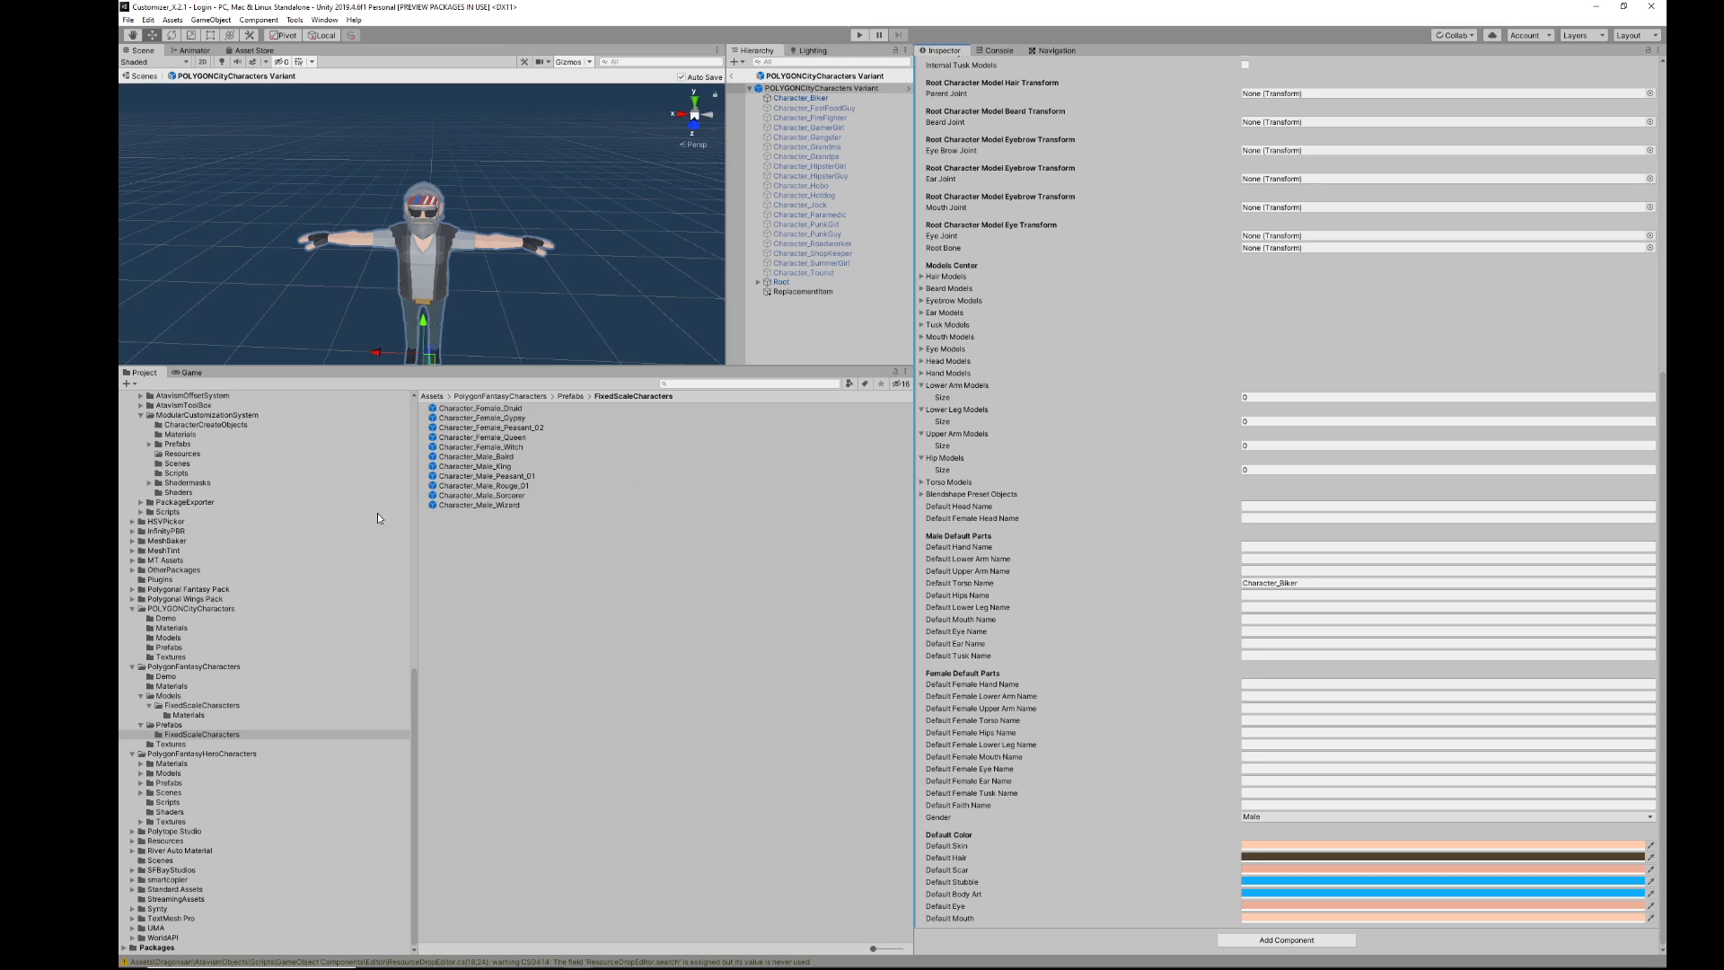
Step: Open the Human Female (v4) Assembled prefab from HNGamers' AtavismInfinityPBRIntegration Resources folder
click(172, 610)
scroll(249, 623, up, 5)
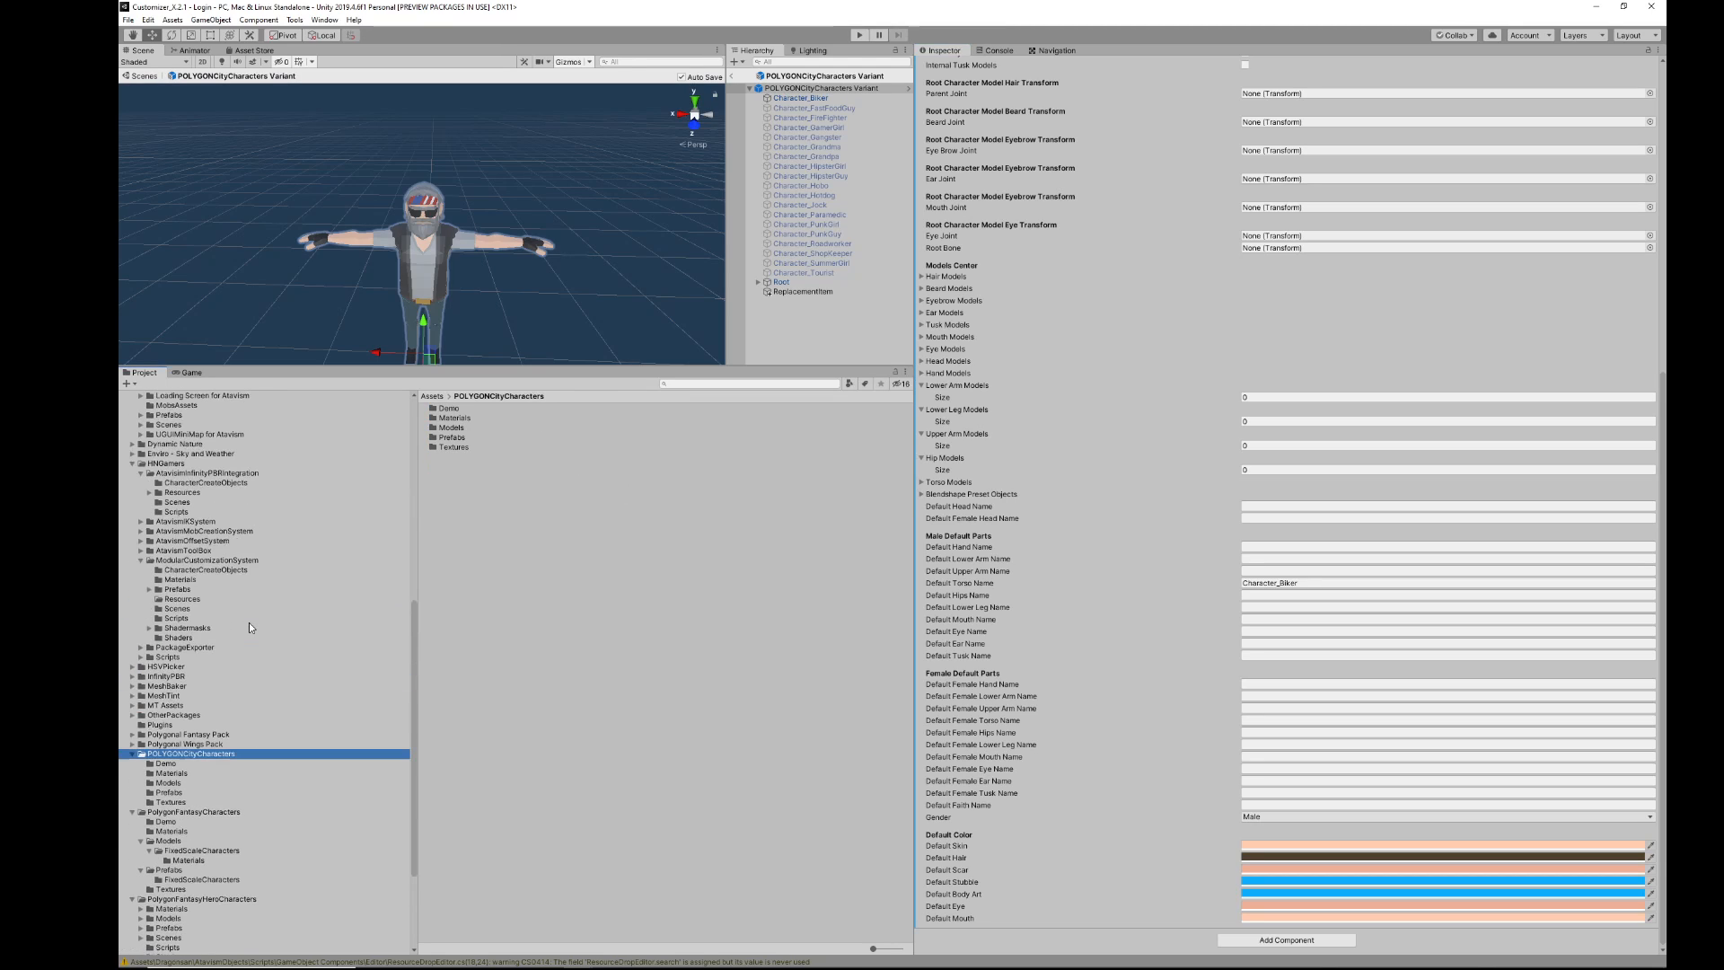
click(180, 466)
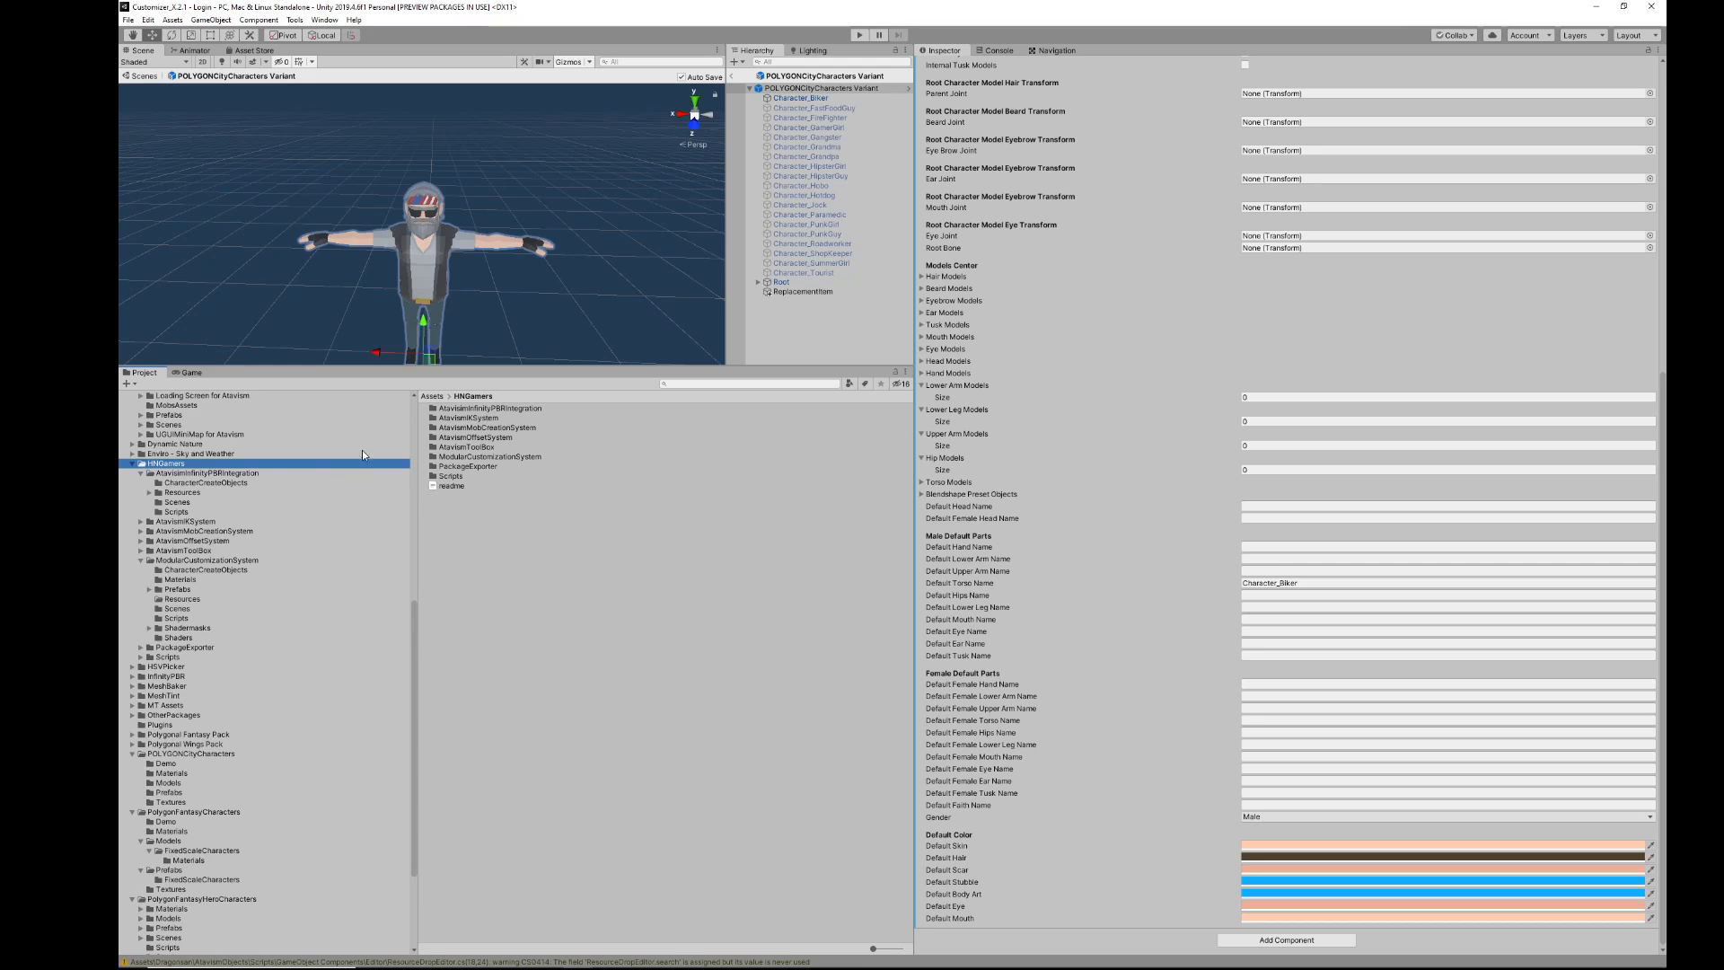
click(206, 473)
click(188, 492)
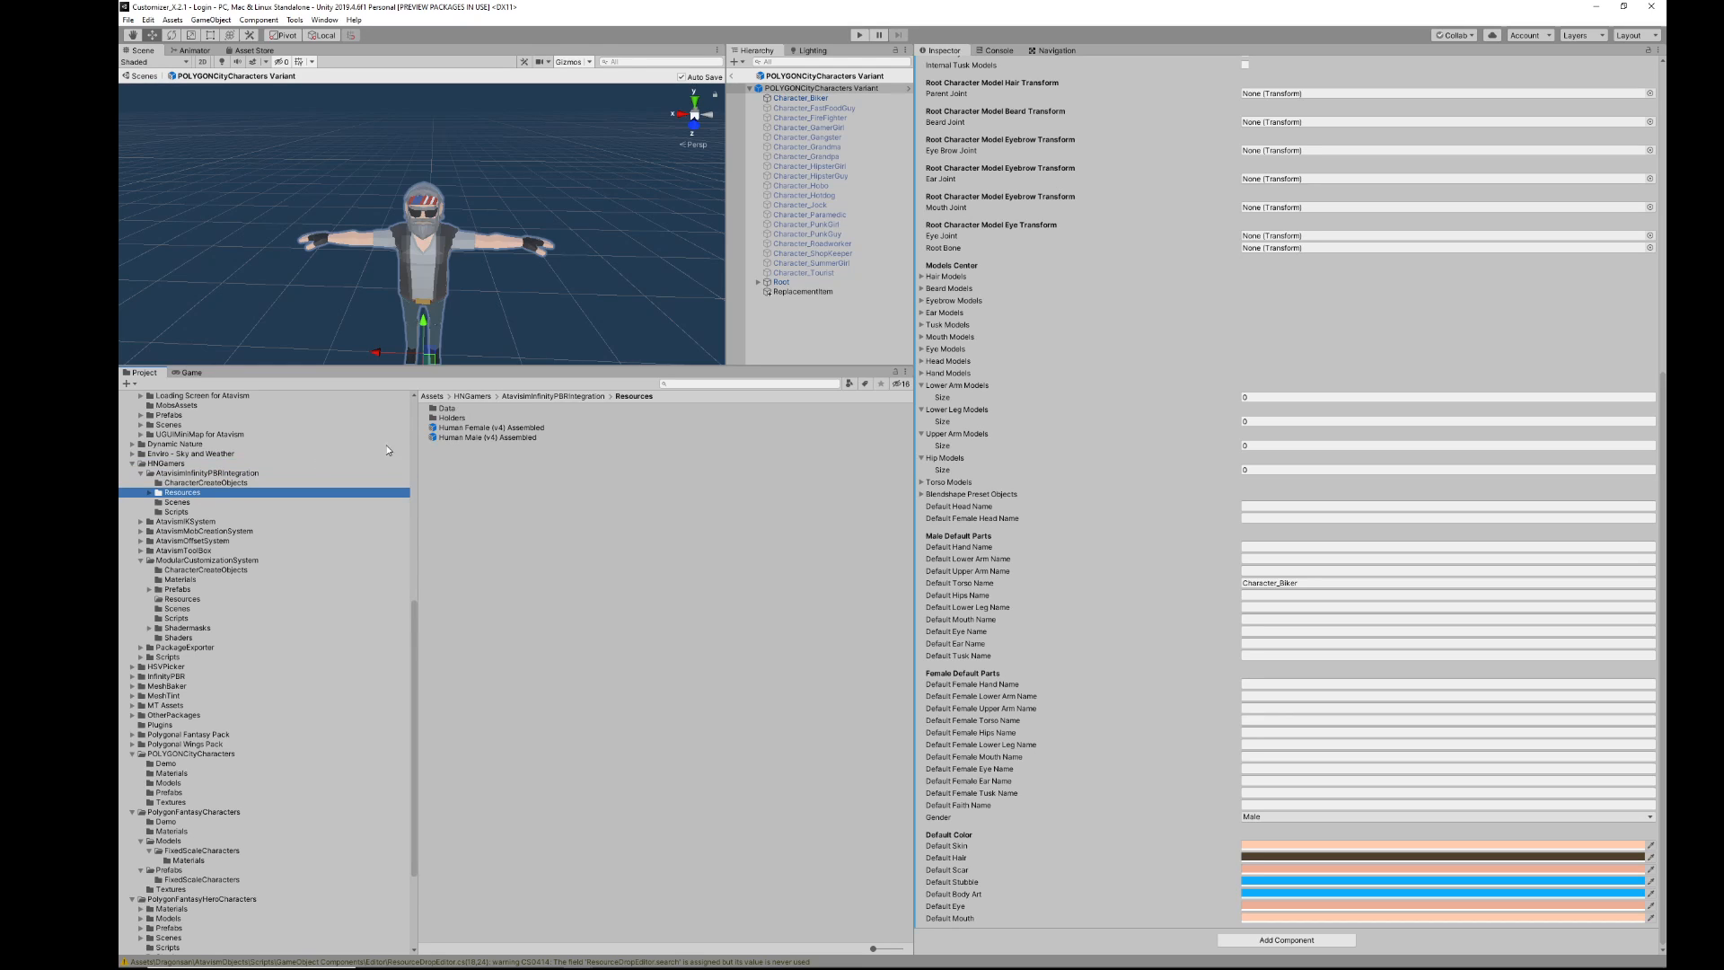
double_click(492, 427)
Step: Expand the prefab's Blendshape Preset Objects list and locate its Human Female (v4) Range 0 file in the project
scroll(1200, 413, down, 10)
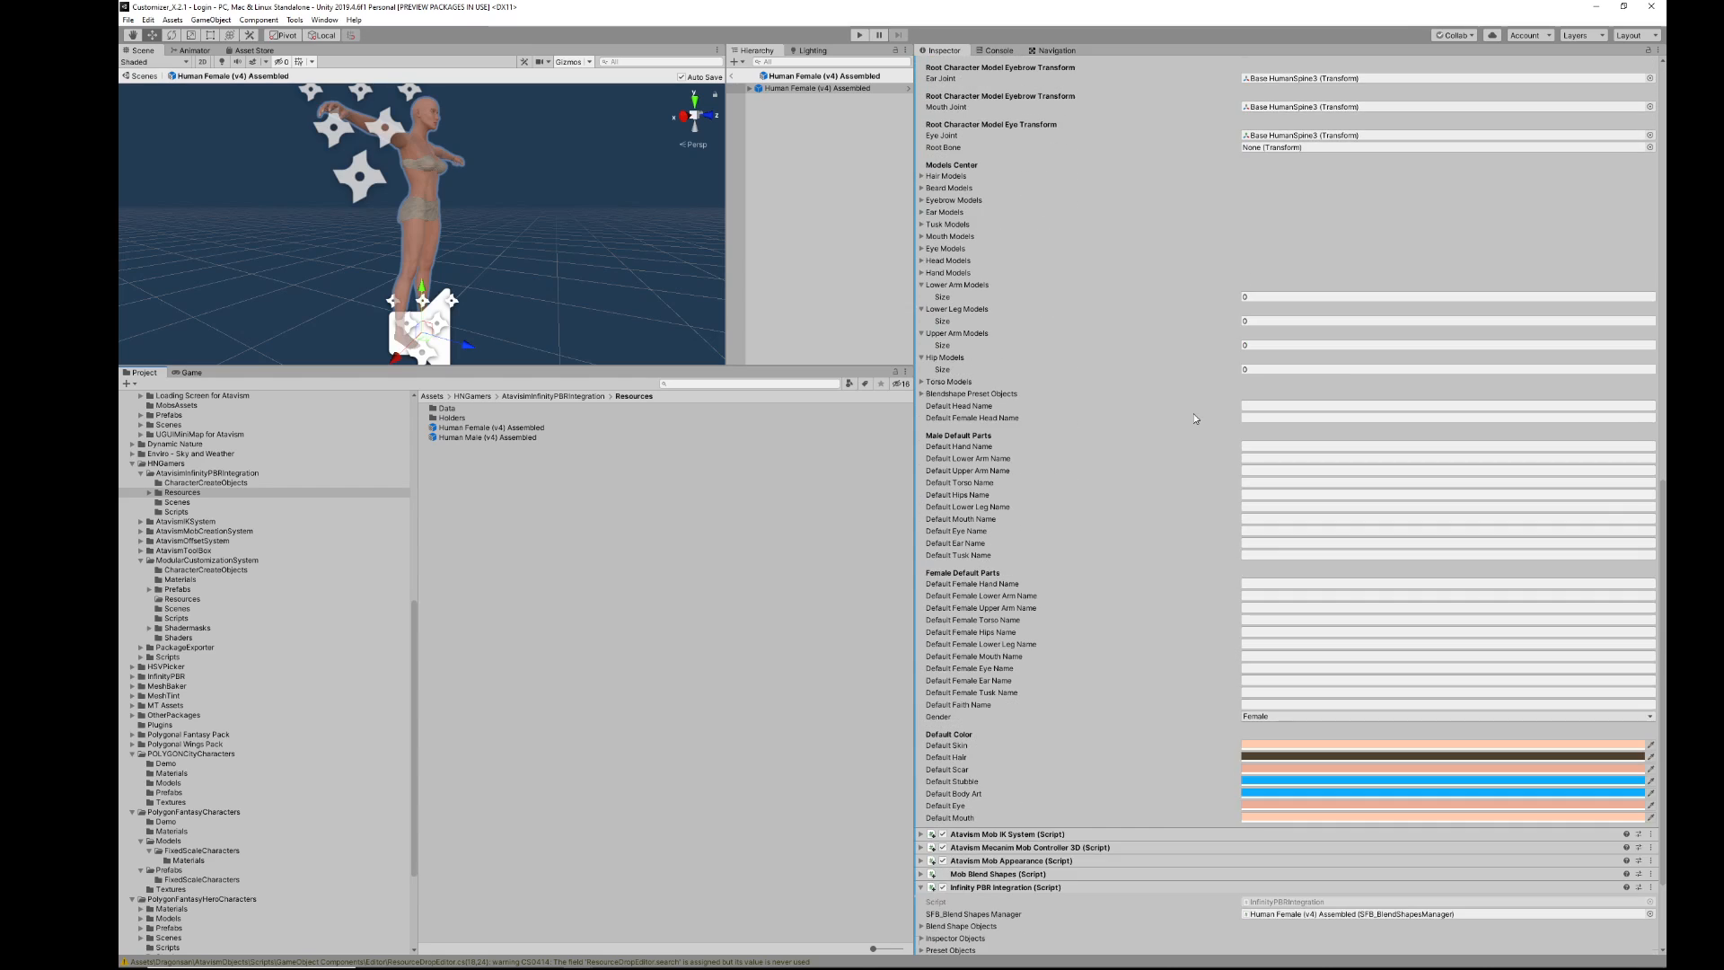
click(922, 393)
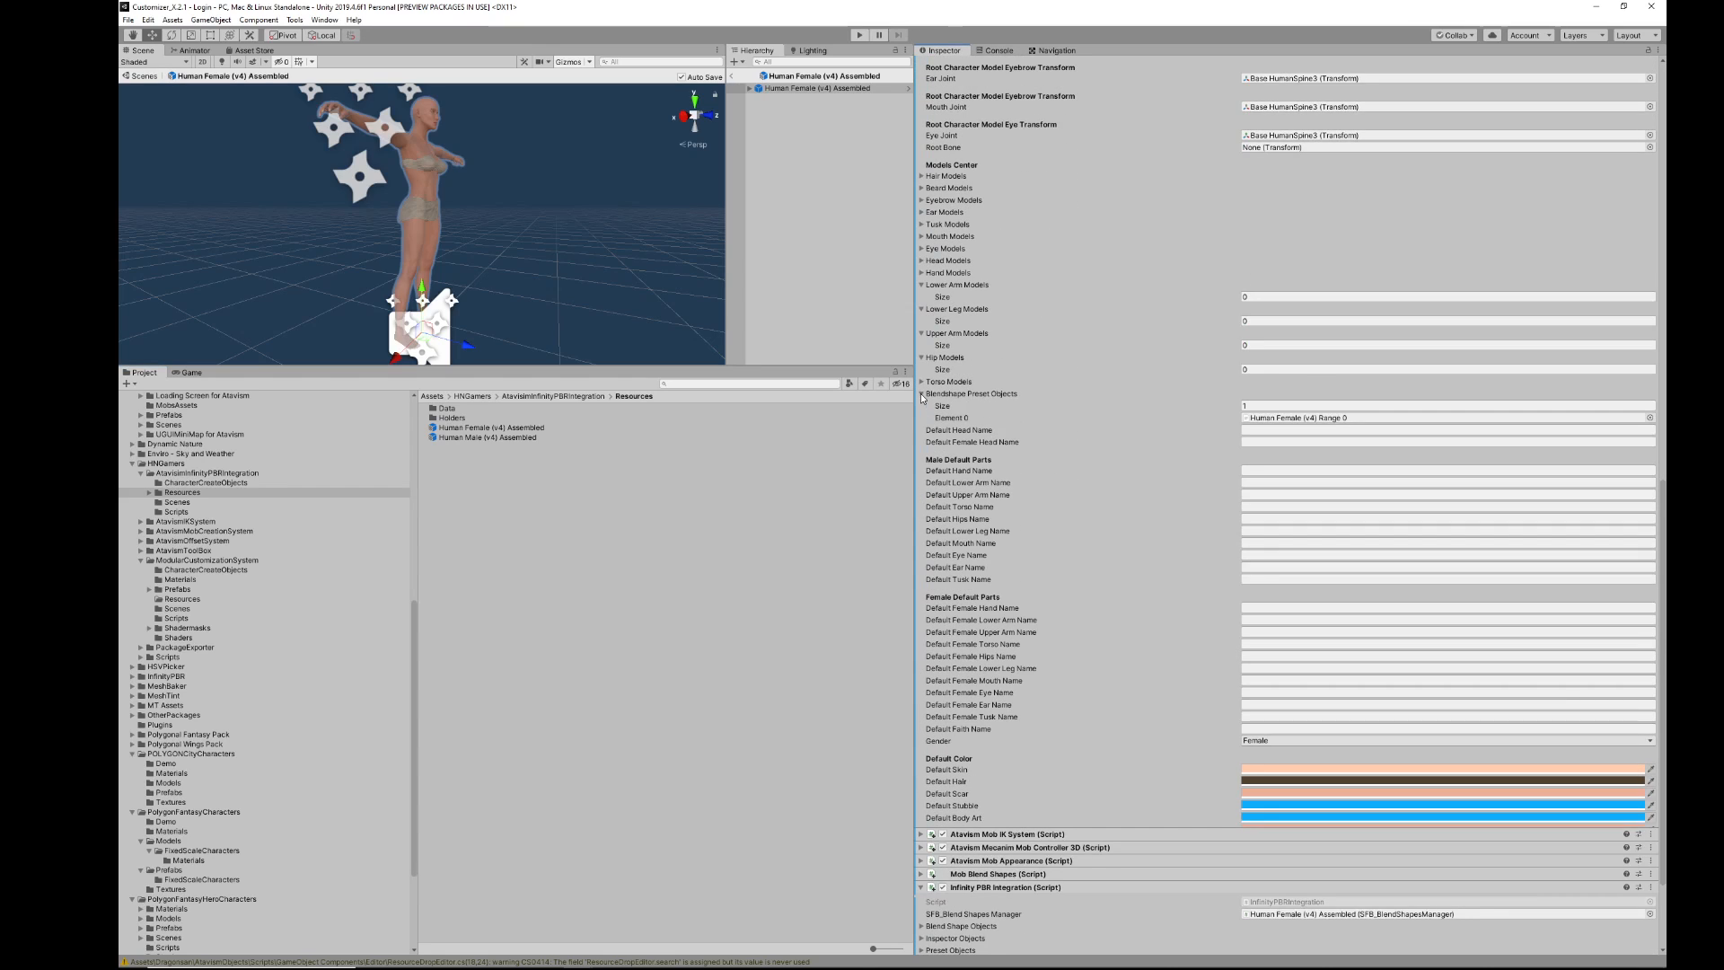
click(1302, 417)
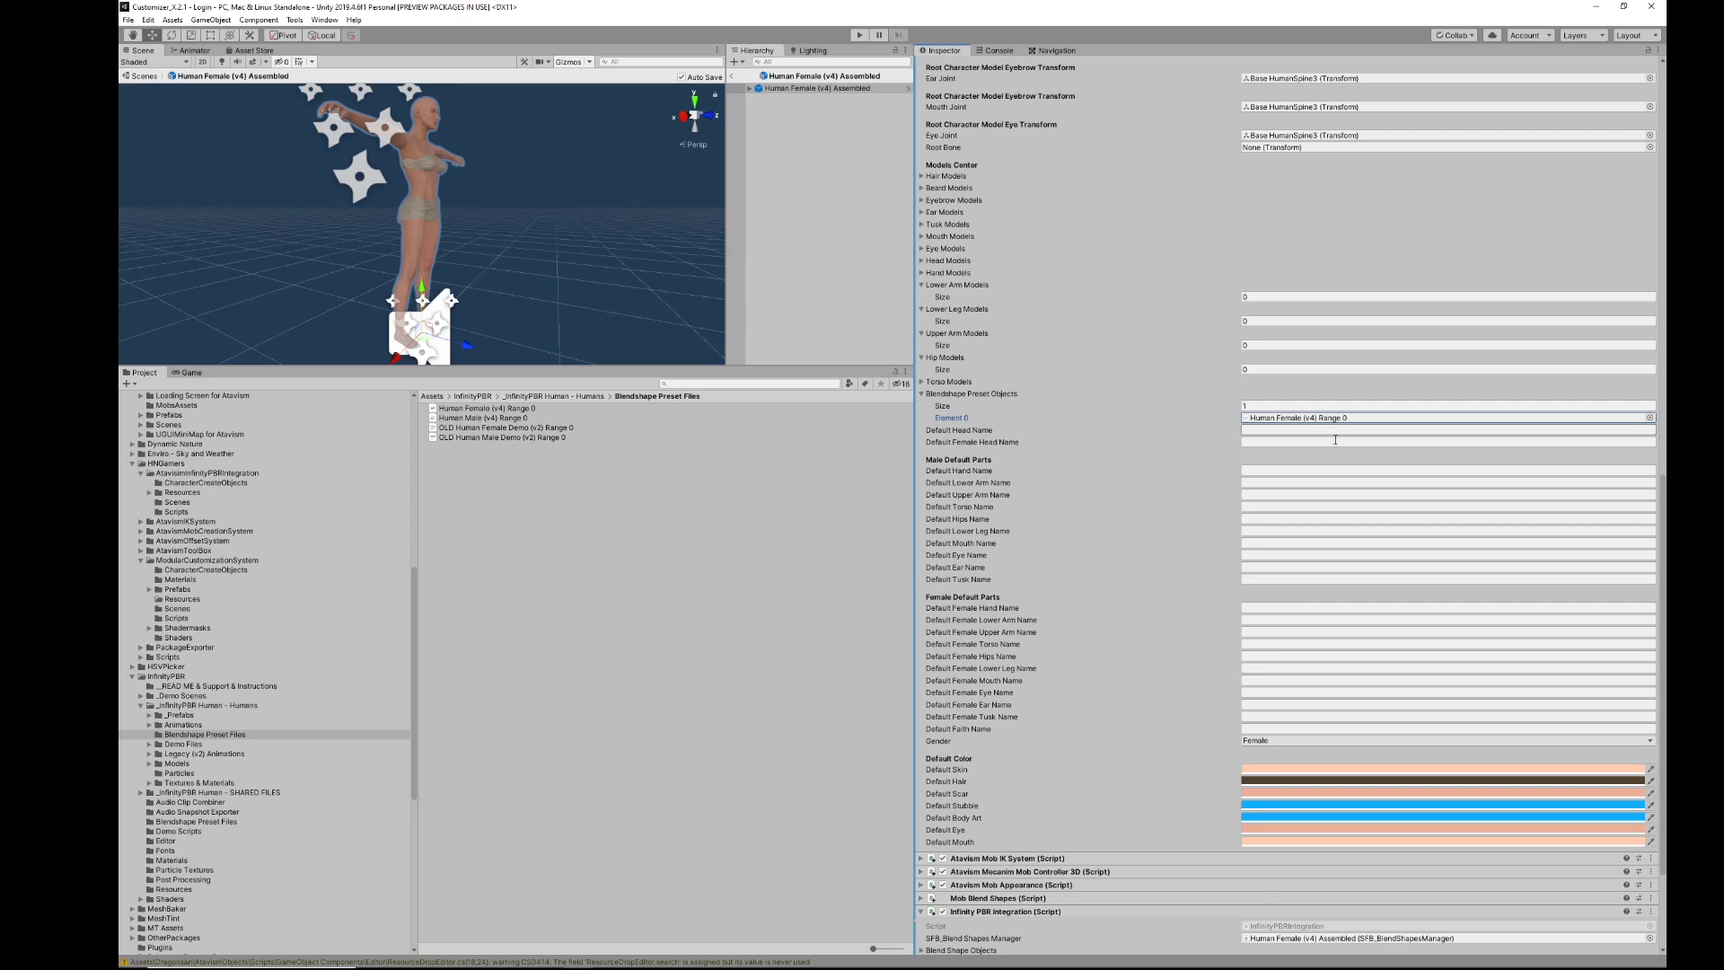
Step: Review the manager's Infinity PBR blendshape settings and expand the Blend Shapes export options in the SFB_Blend Shapes Manager
scroll(1128, 413, up, 10)
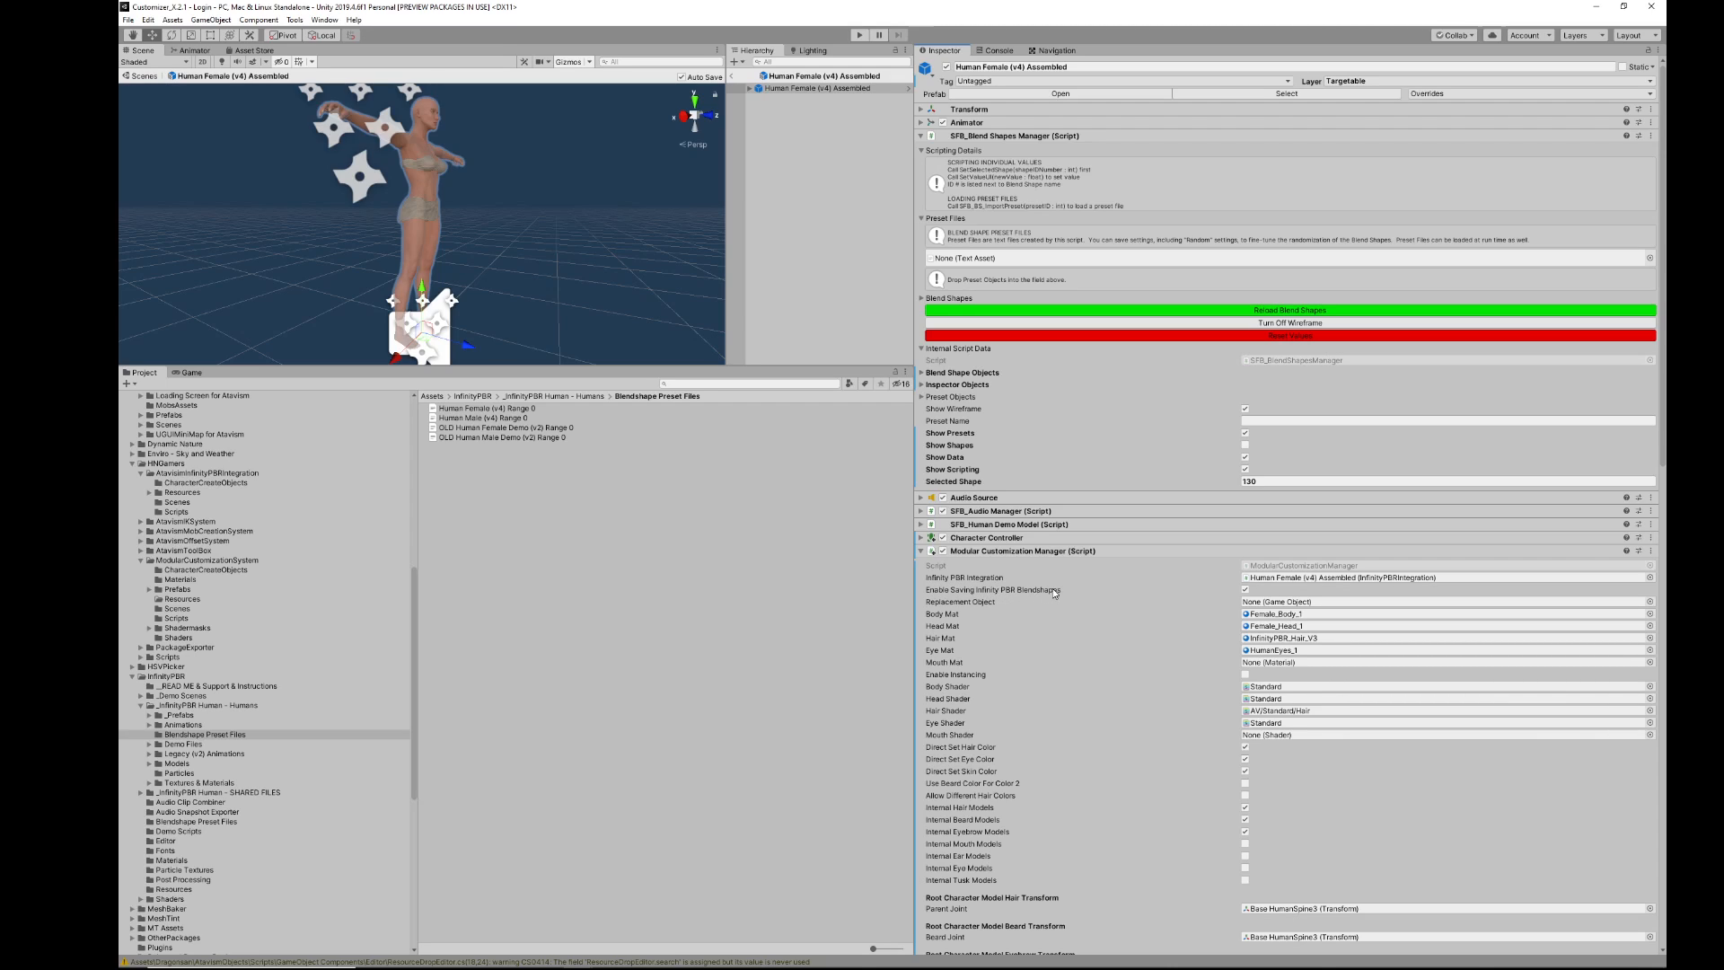
scroll(1060, 588, down, 5)
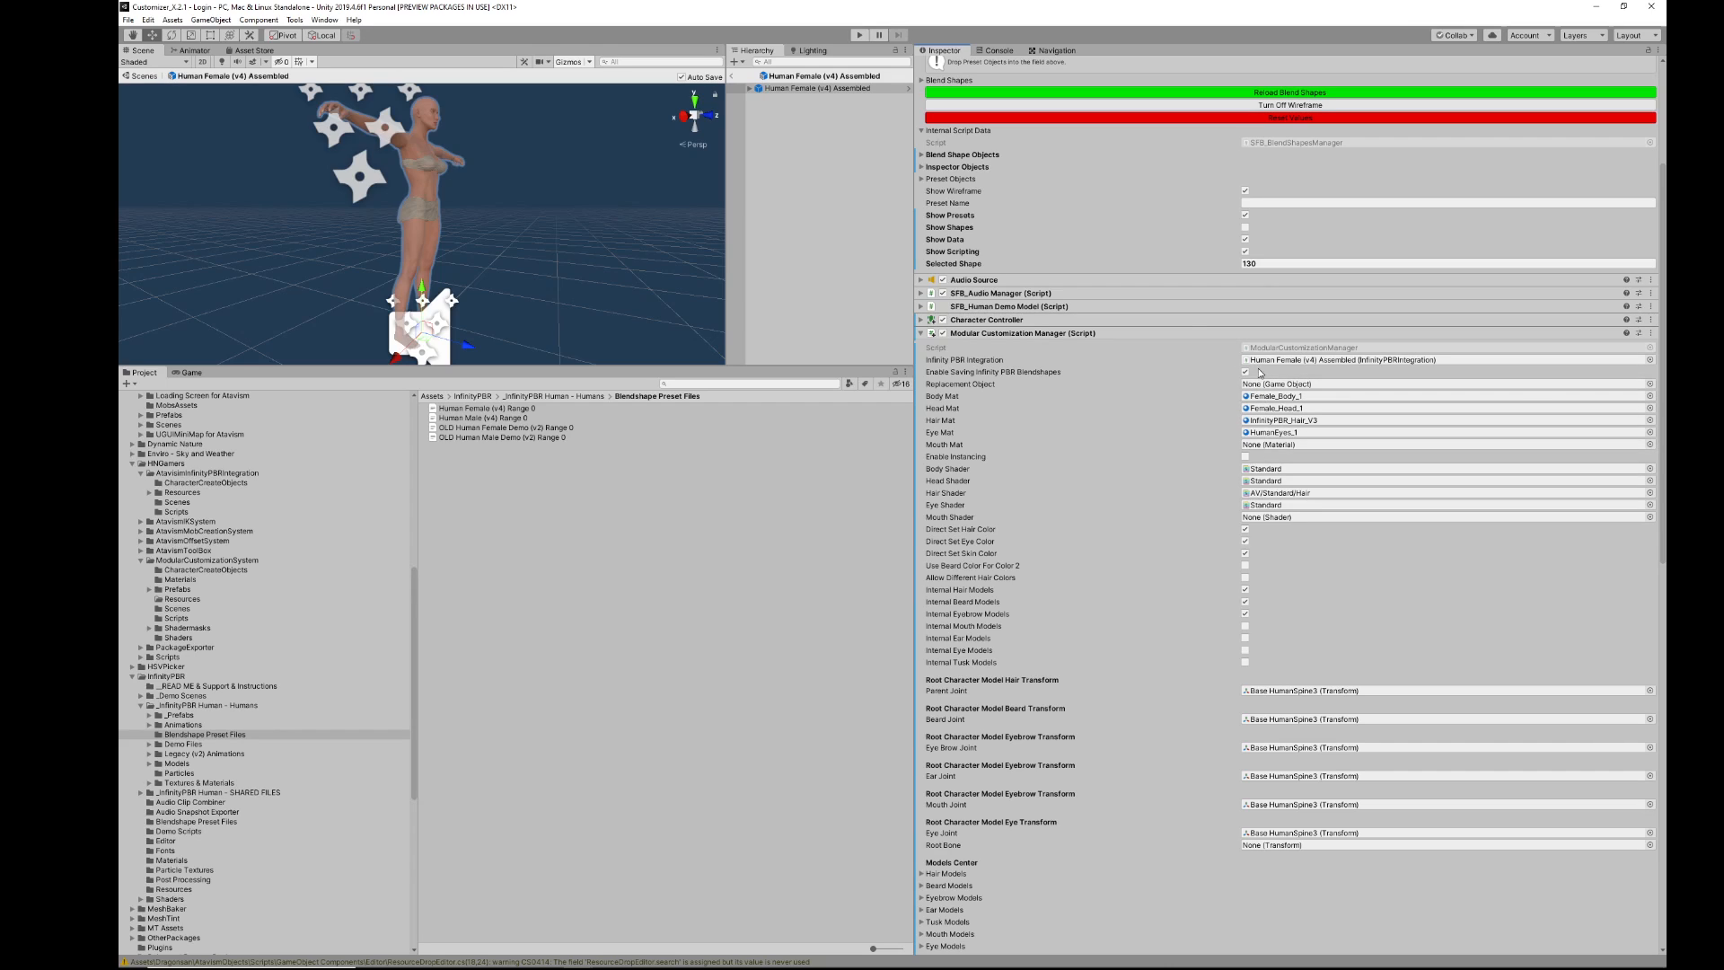
scroll(1253, 449, down, 10)
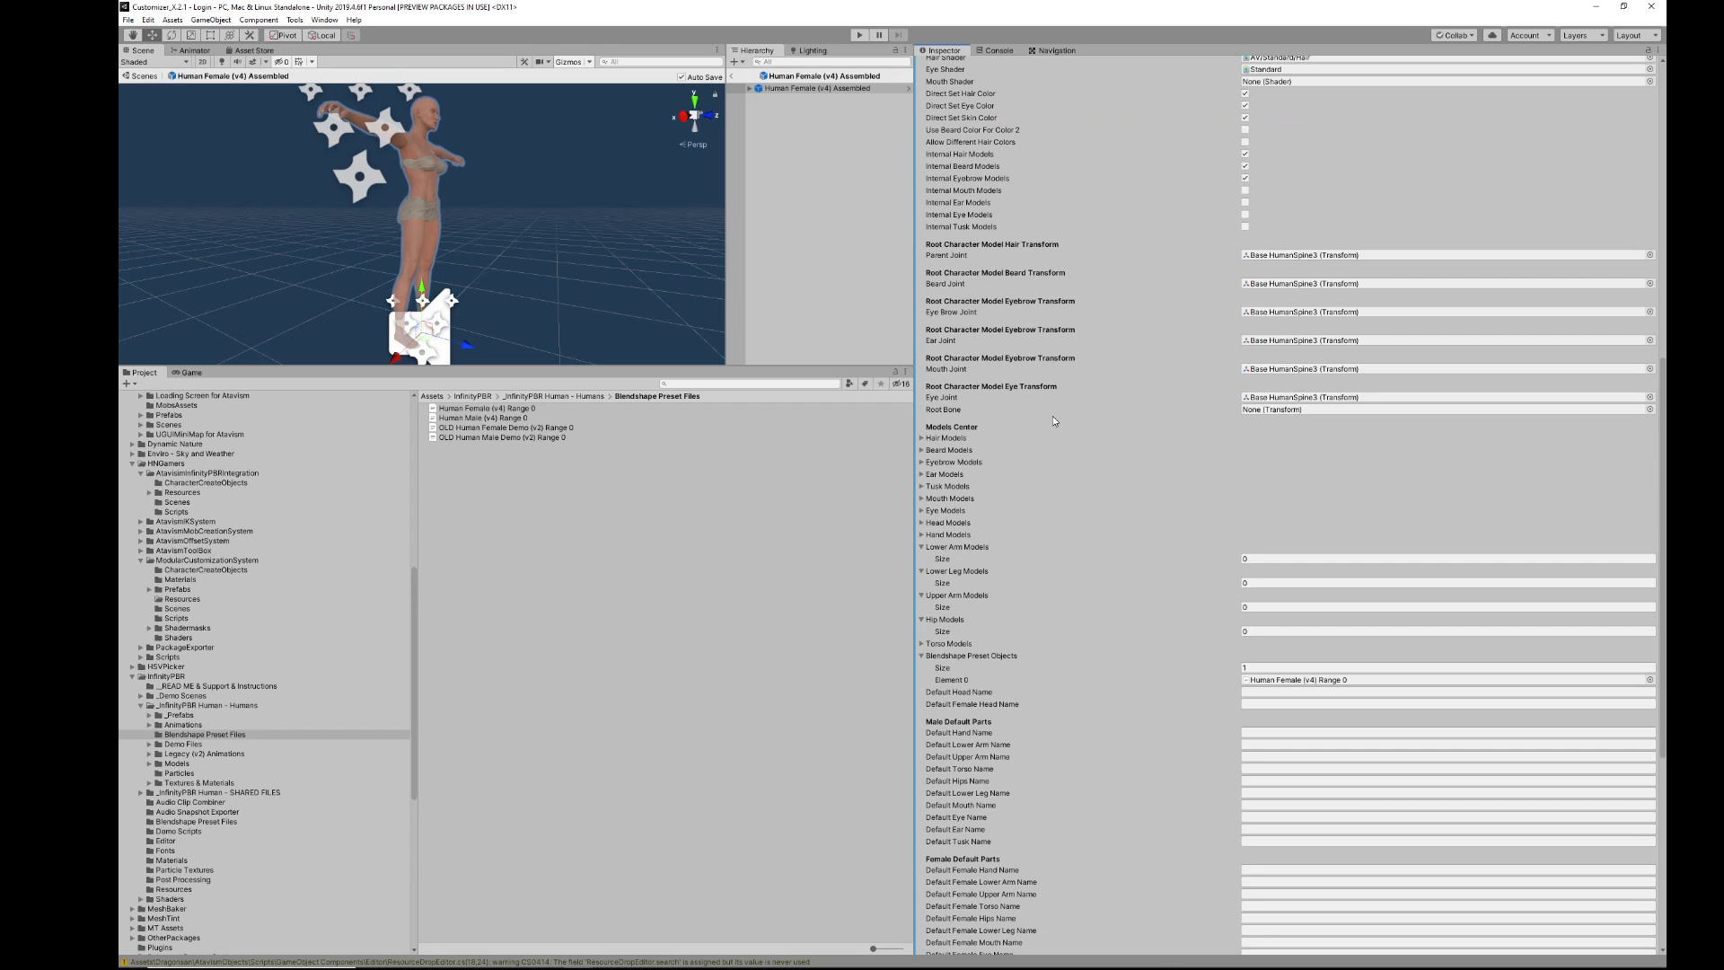
scroll(934, 642, down, 5)
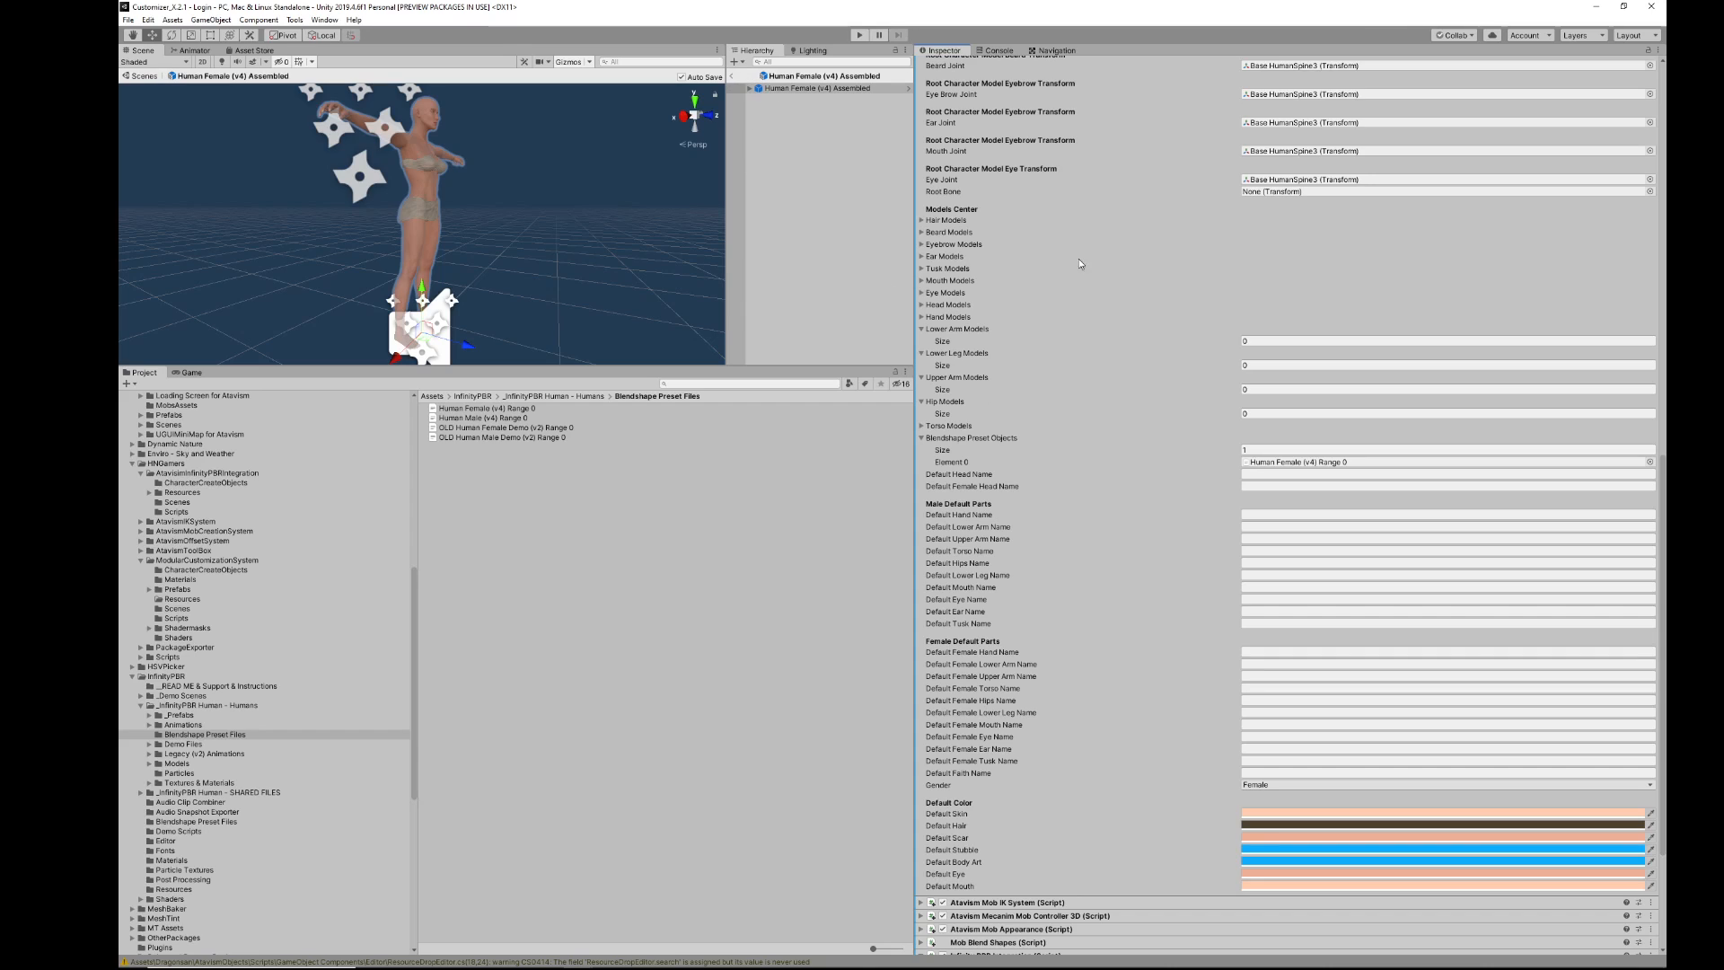
scroll(1092, 269, up, 20)
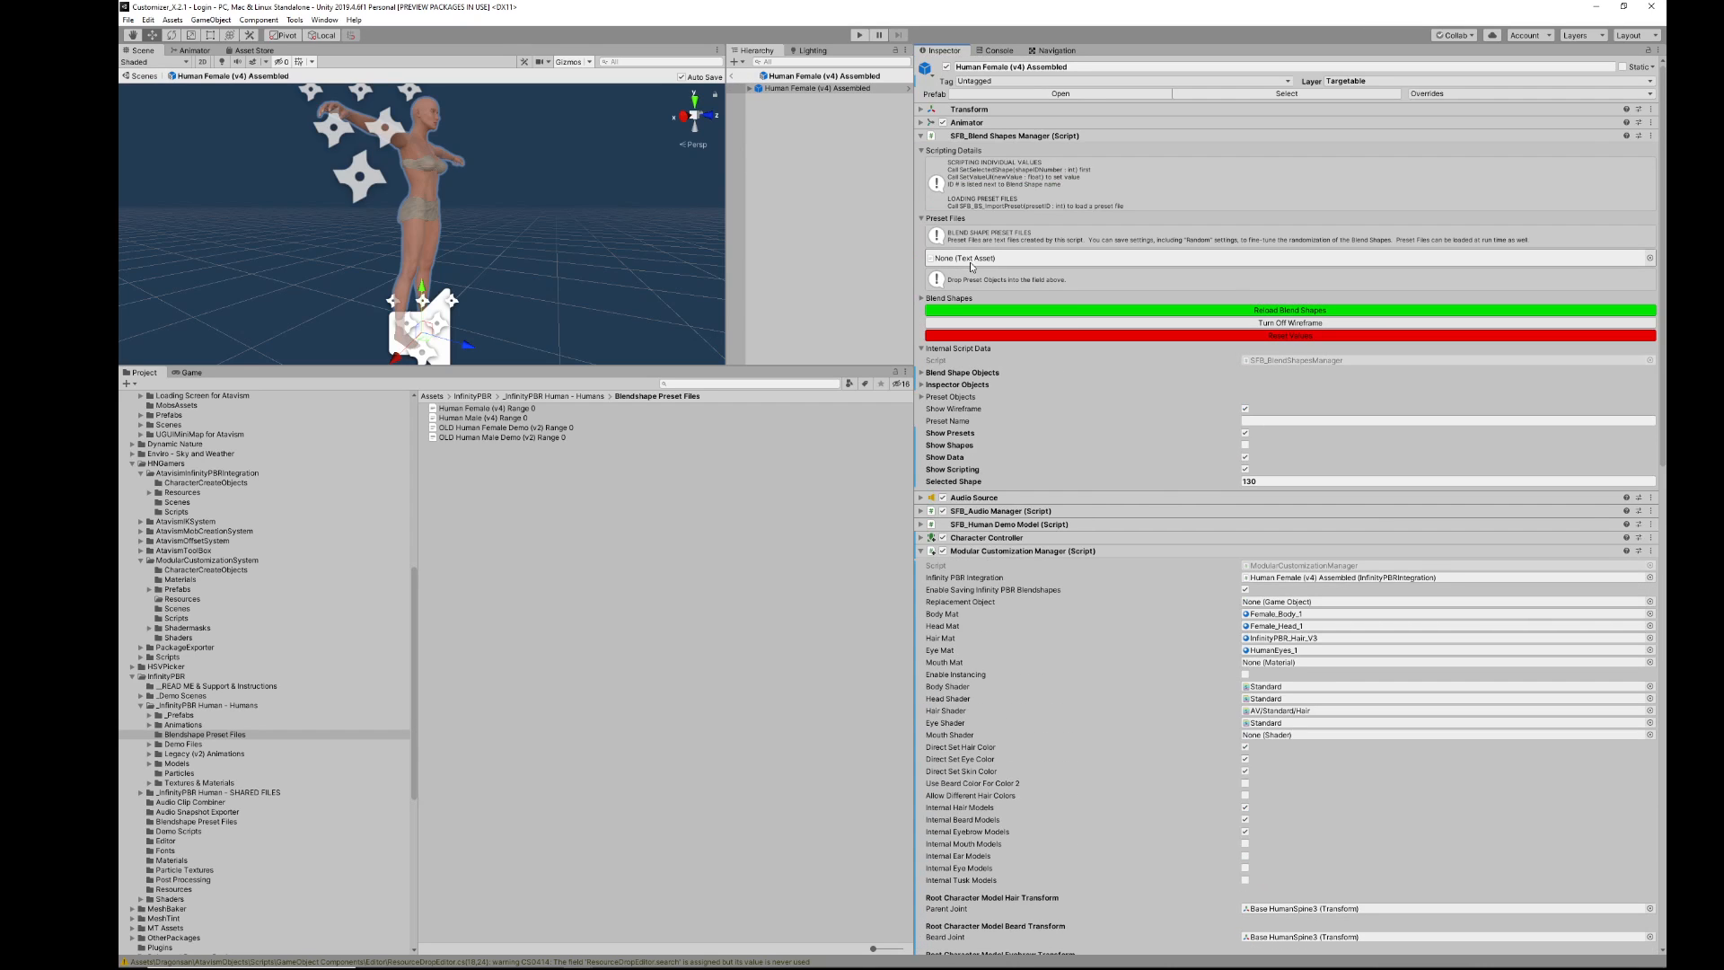
click(921, 298)
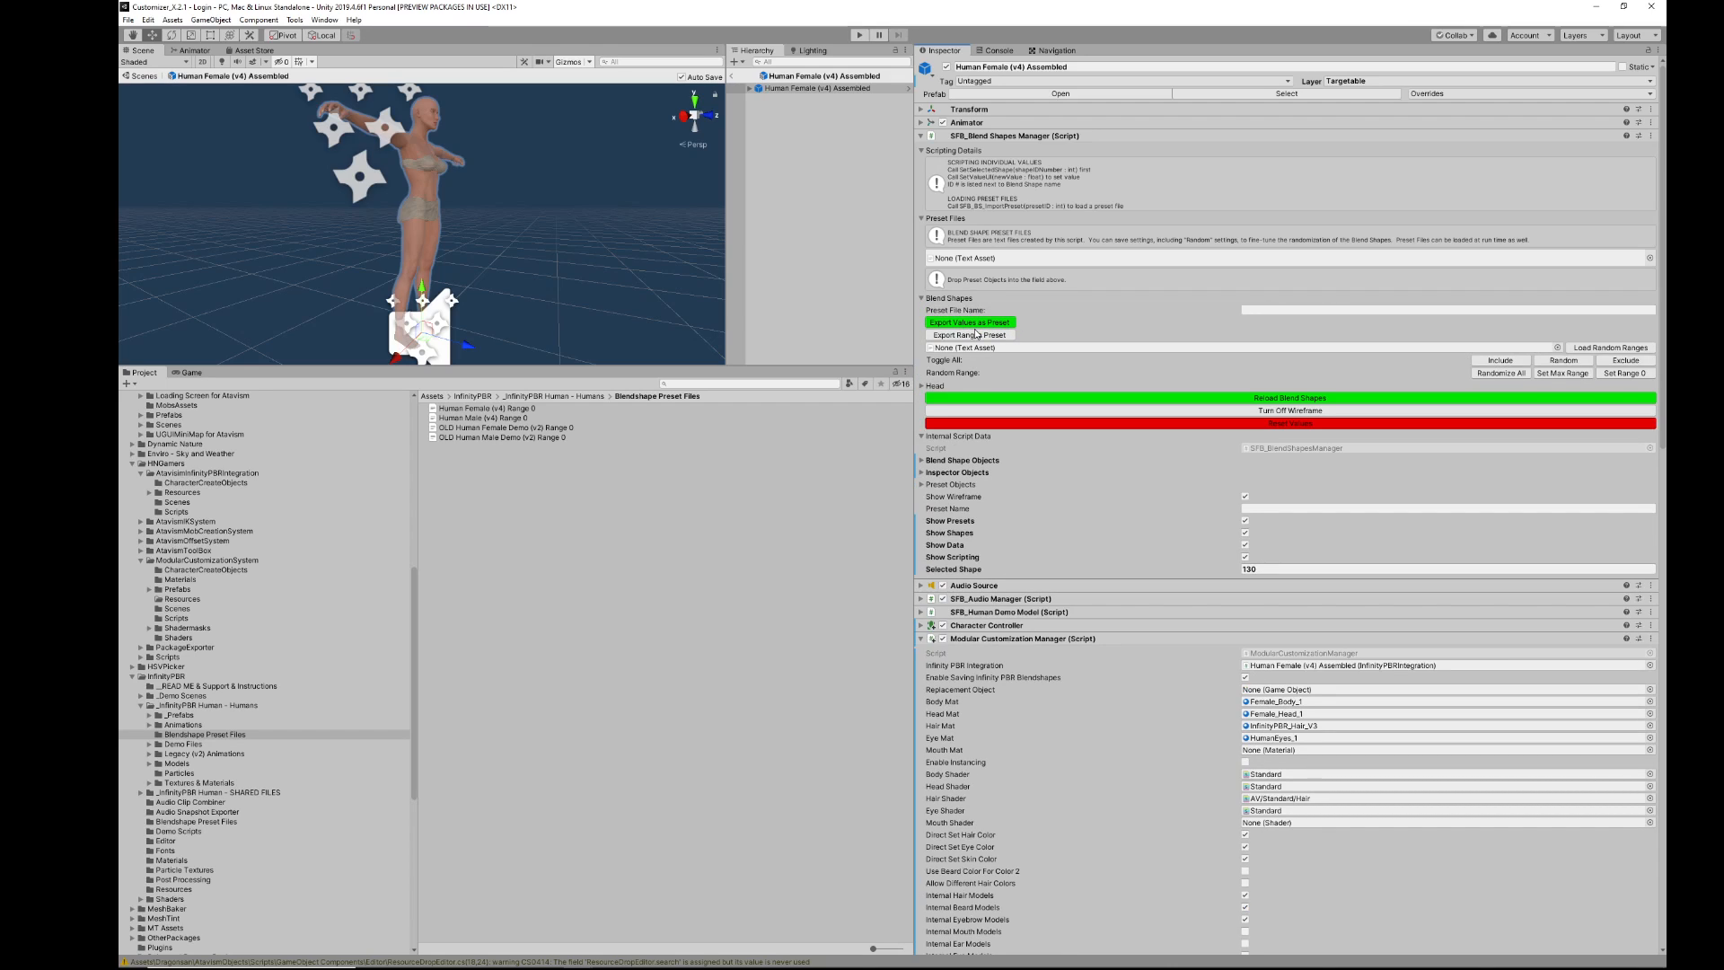
scroll(1068, 525, down, 20)
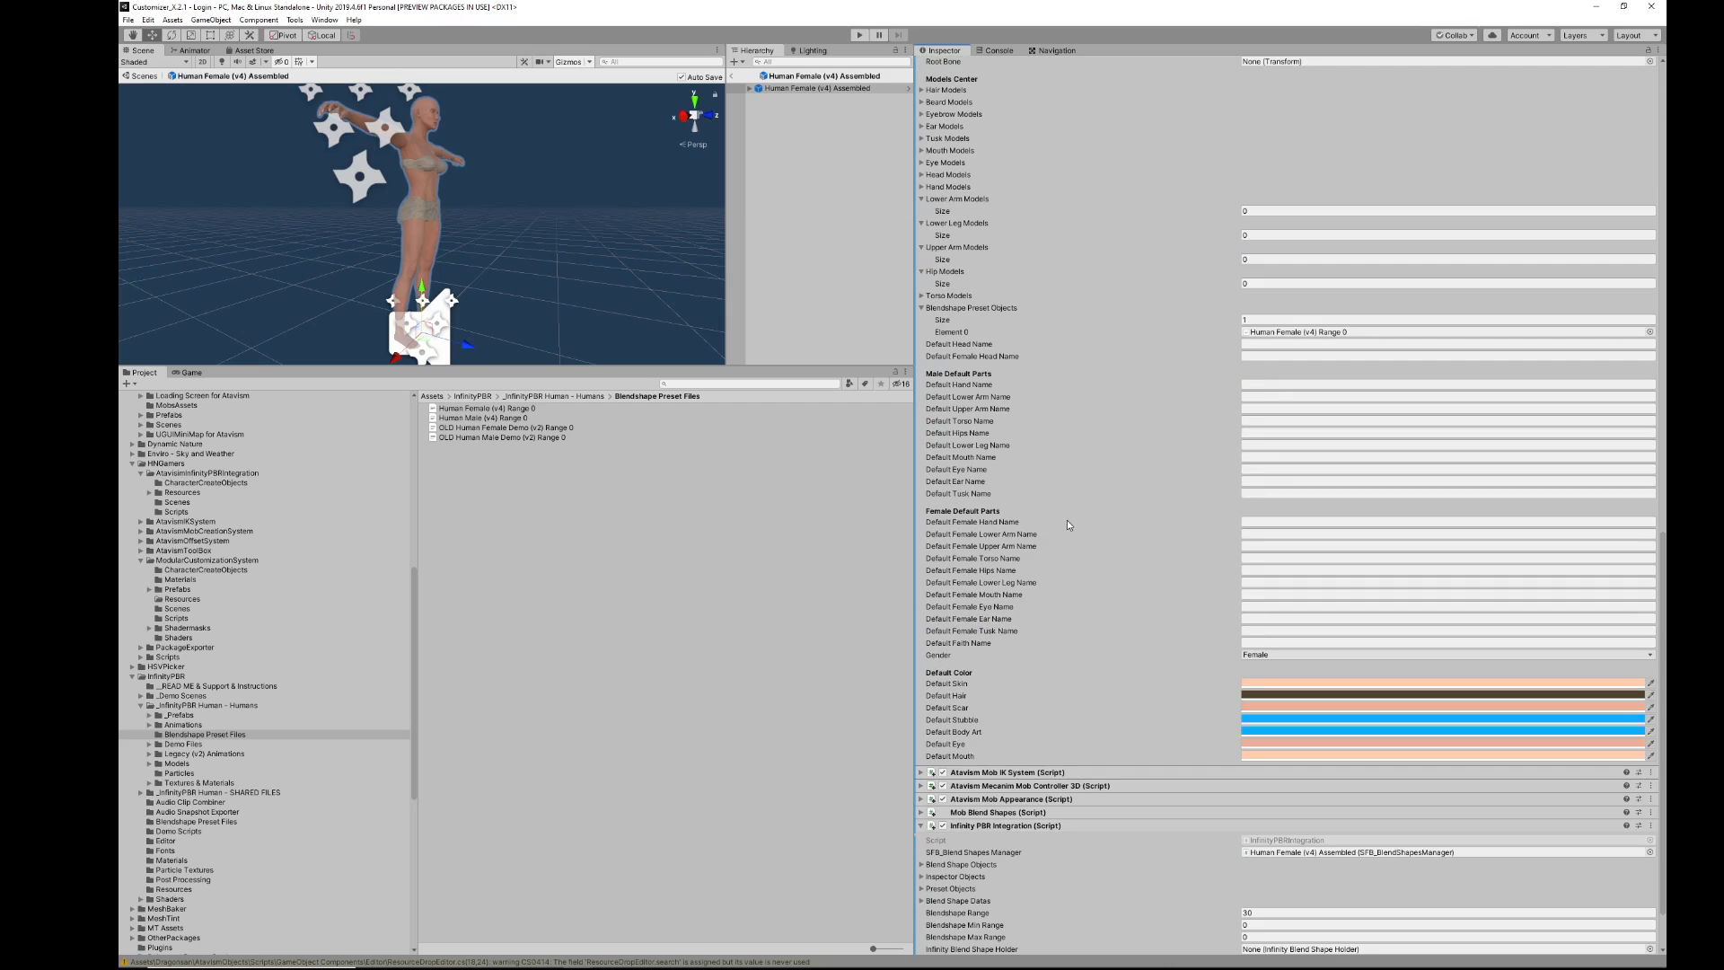
Step: Examine the default head and body part names, default colors and Infinity PBR Integration settings on the female prefab
click(1253, 343)
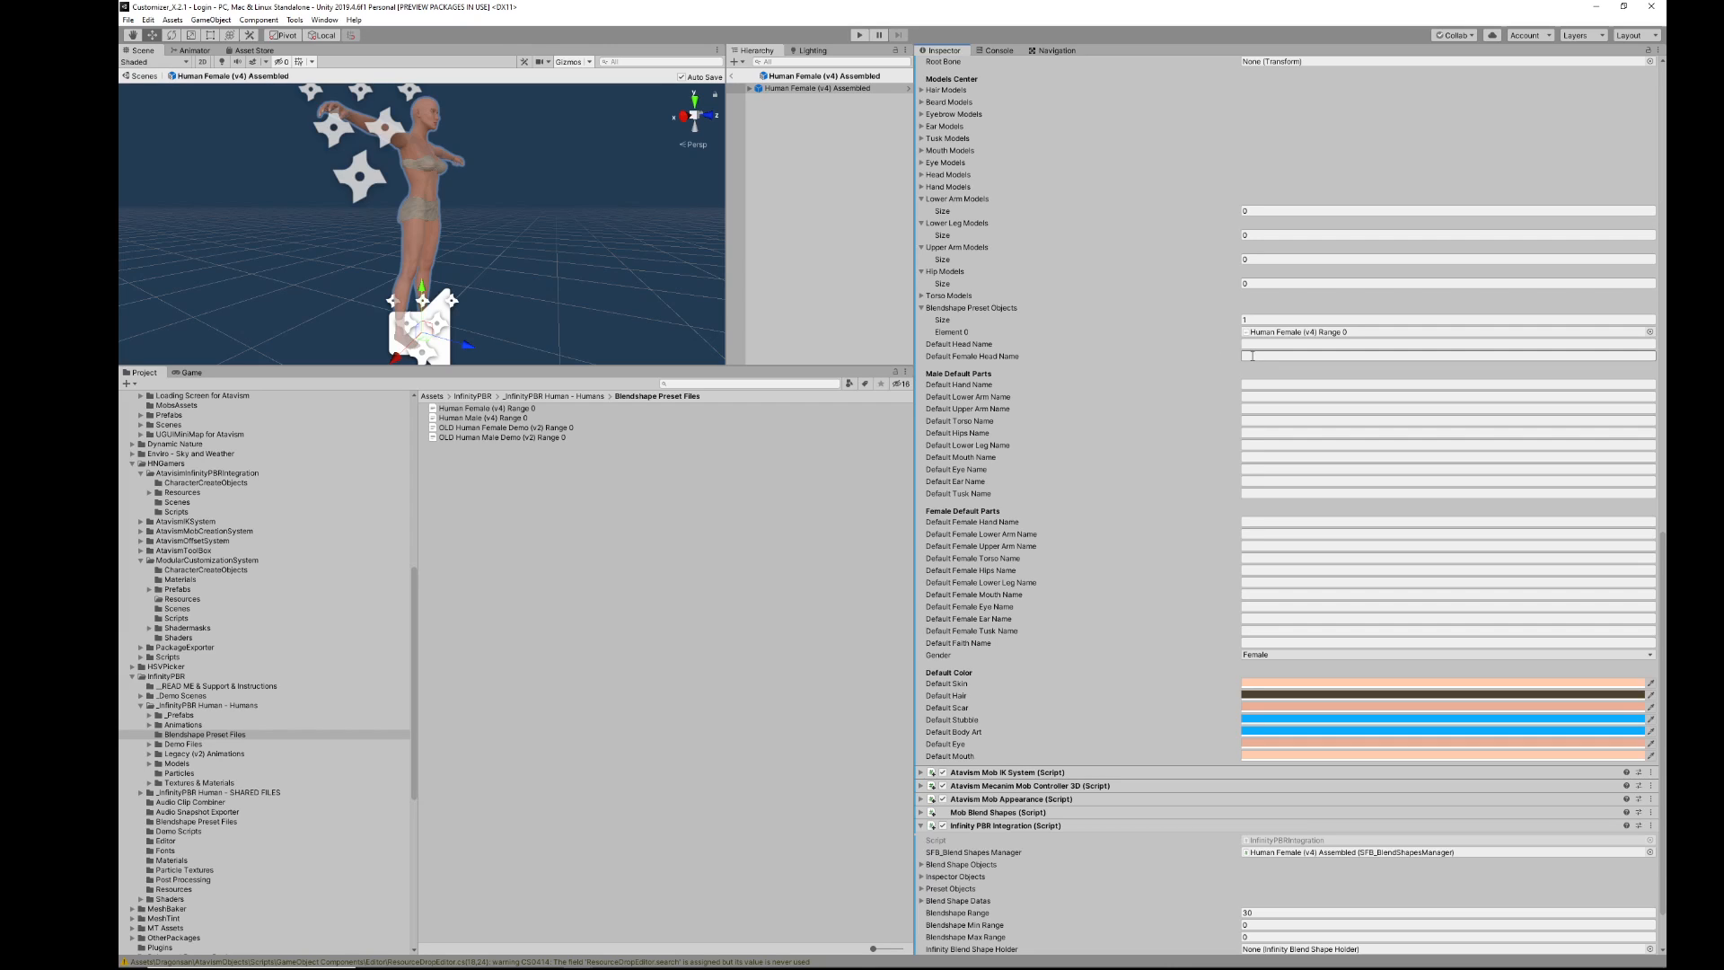
scroll(1245, 389, up, 10)
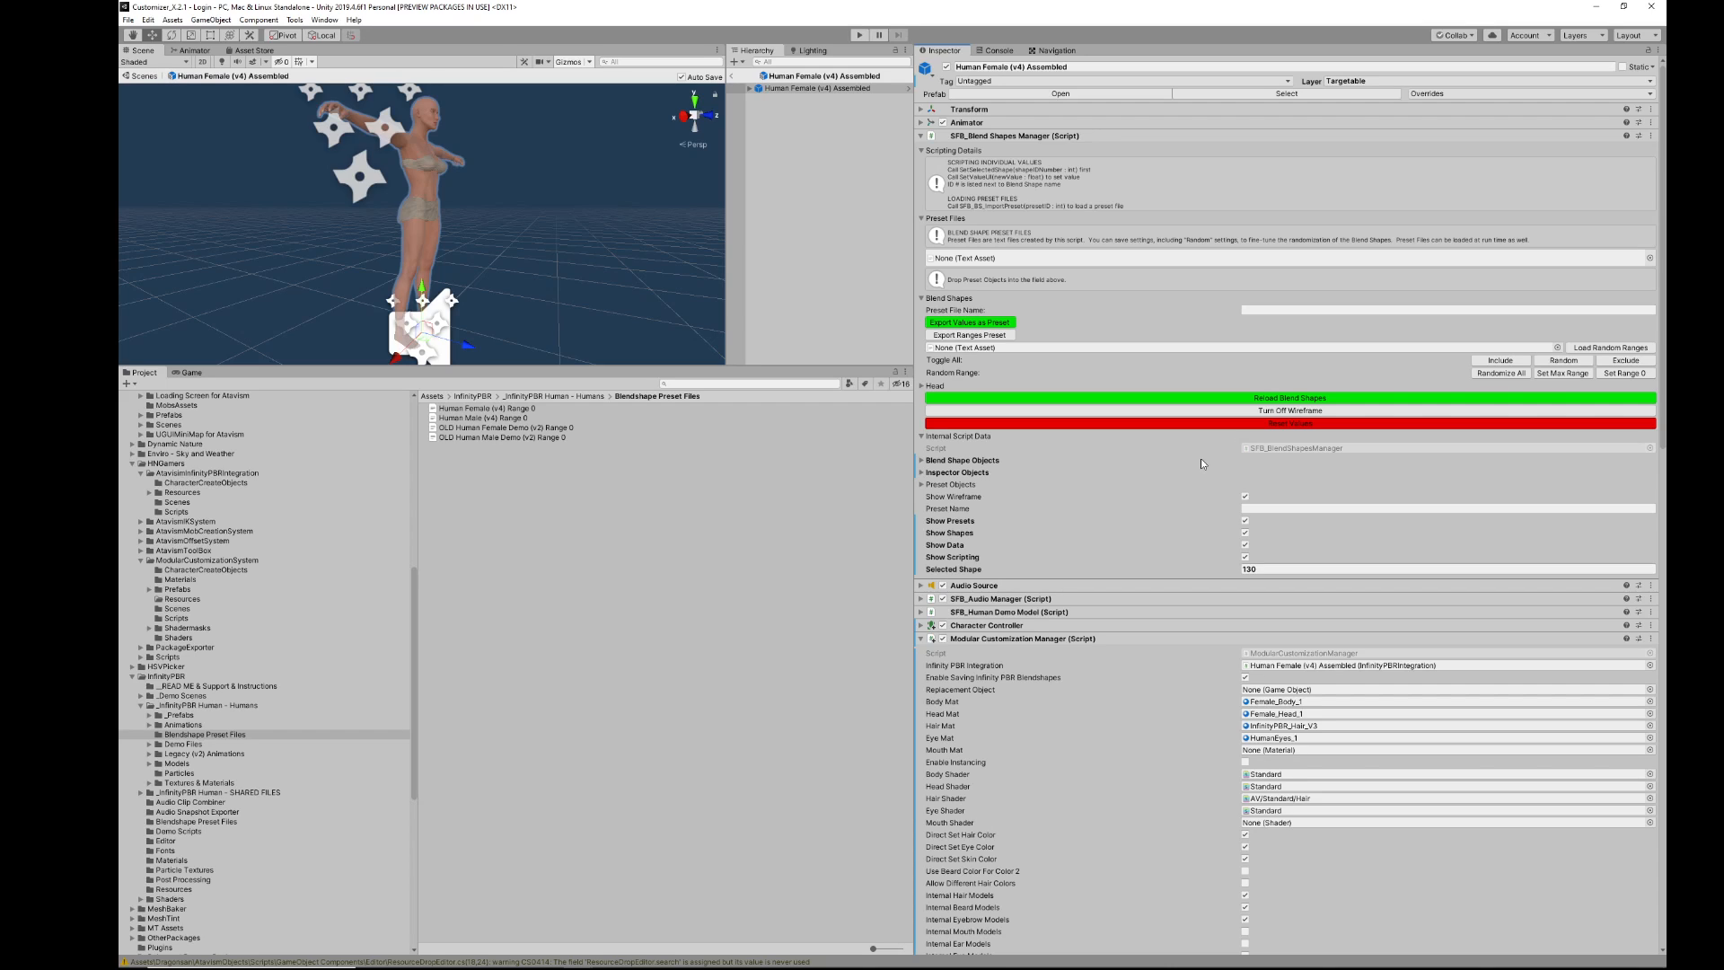
scroll(1200, 458, down, 10)
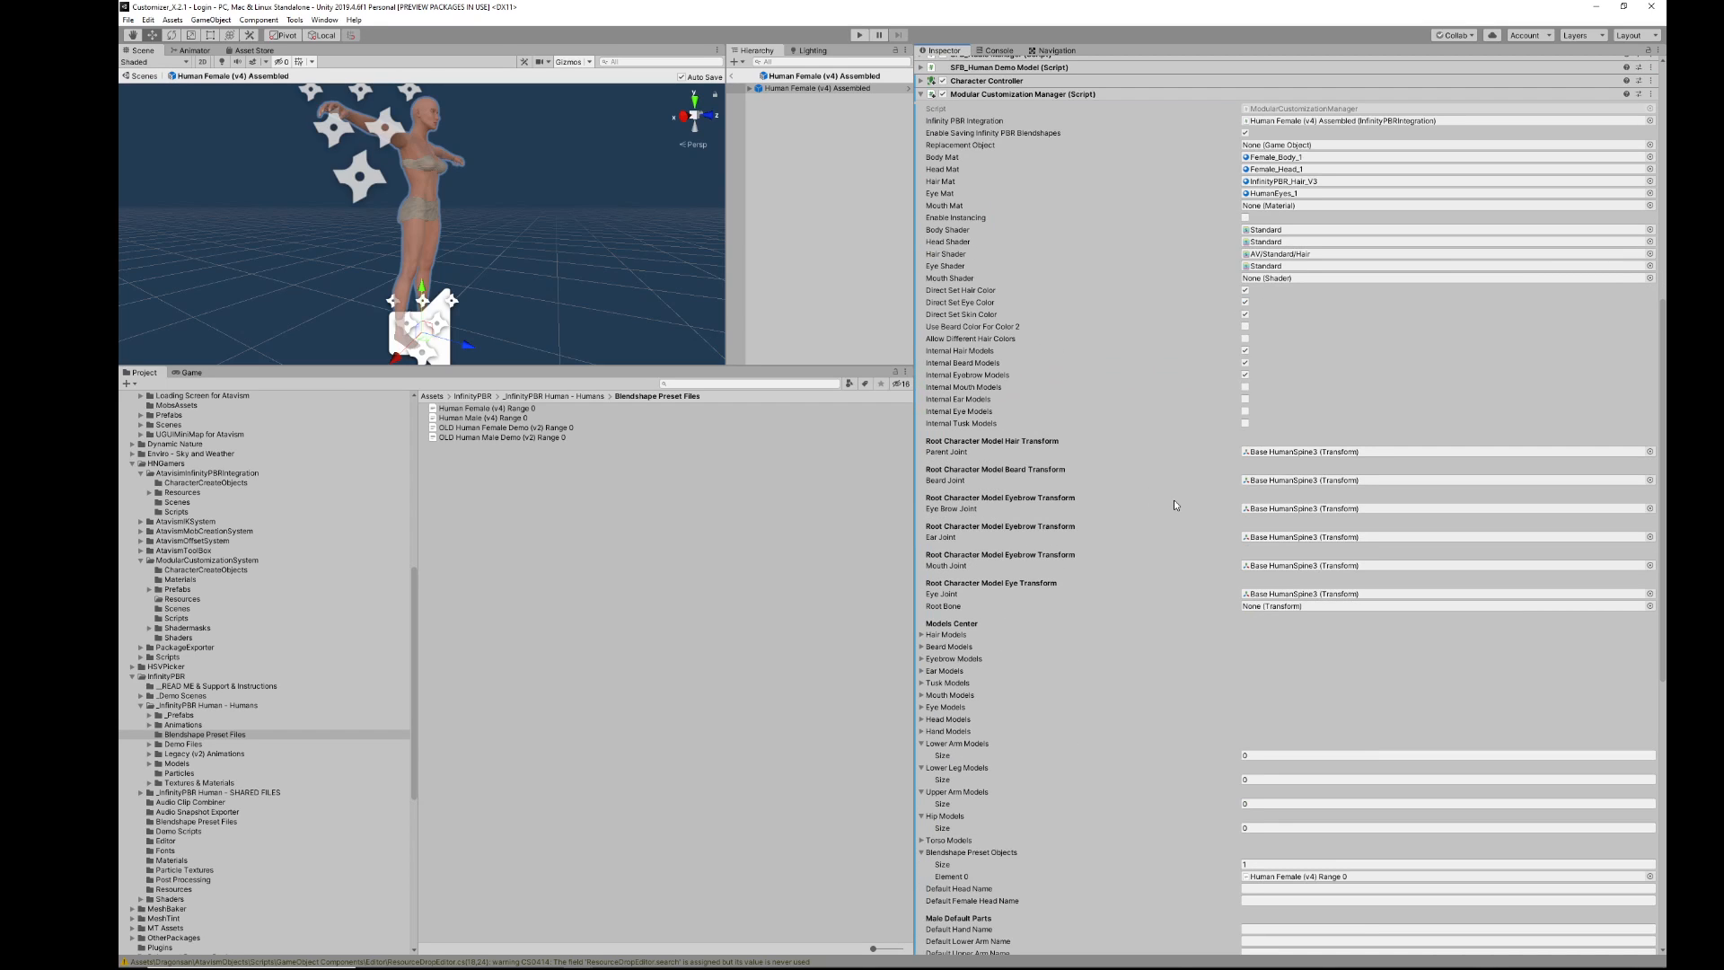
scroll(1158, 470, down, 6)
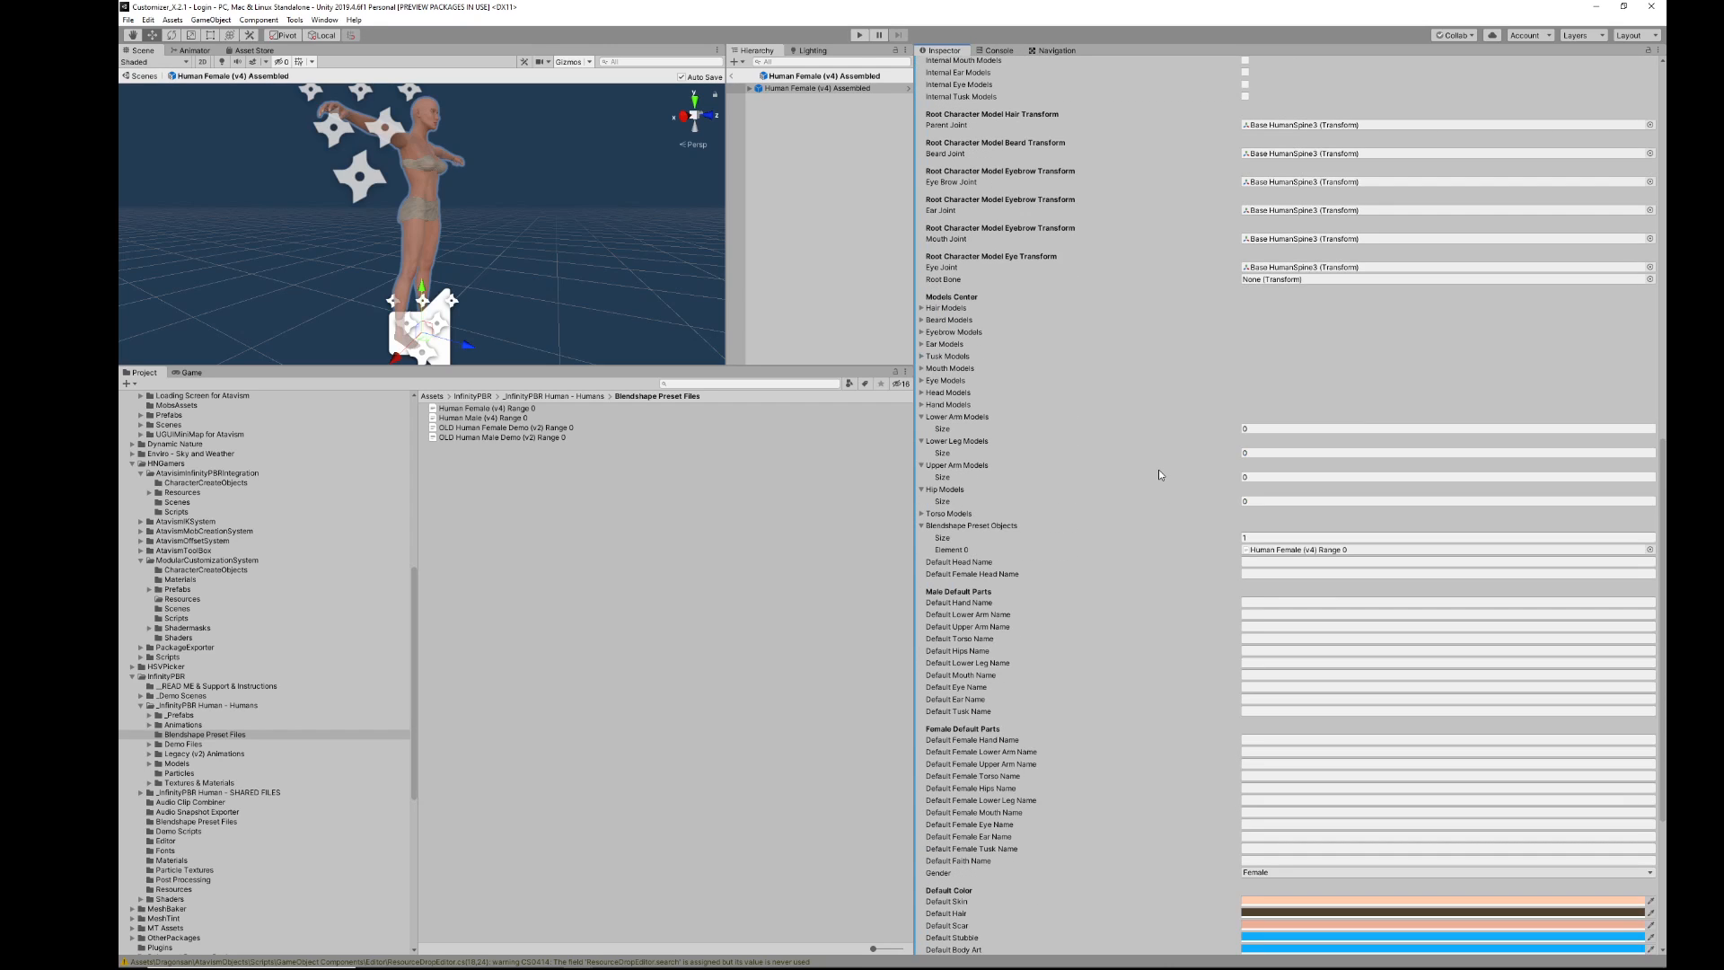
scroll(1155, 466, down, 5)
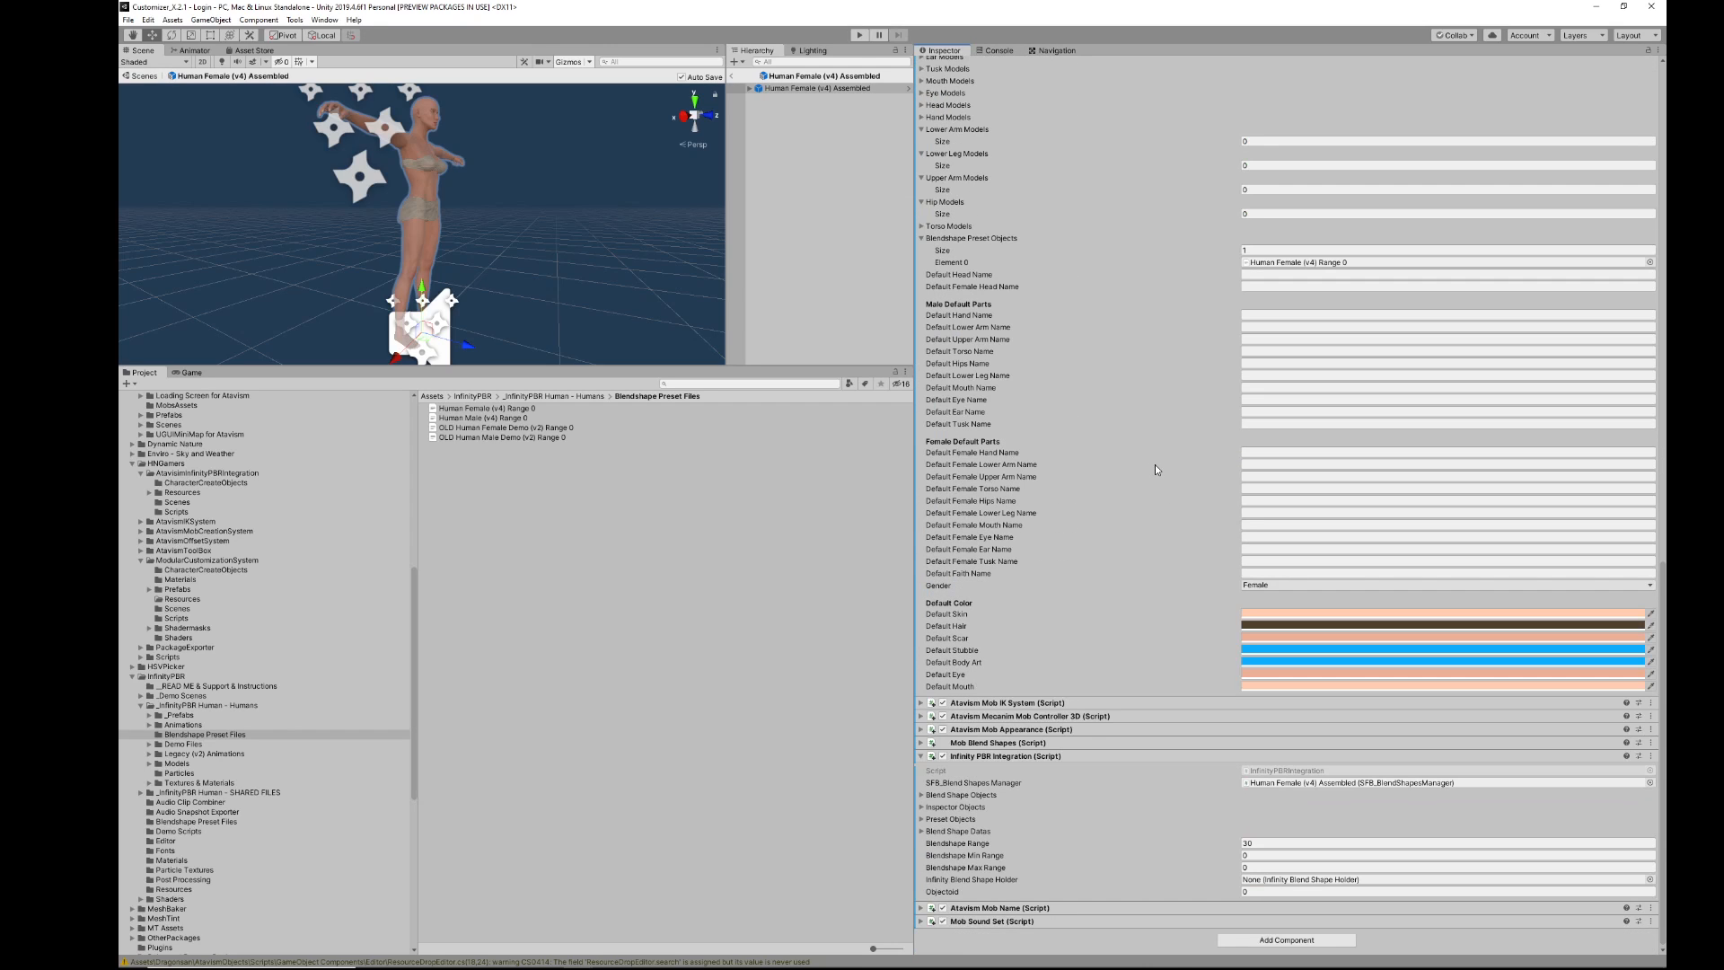
scroll(952, 340, up, 10)
scroll(1081, 386, up, 10)
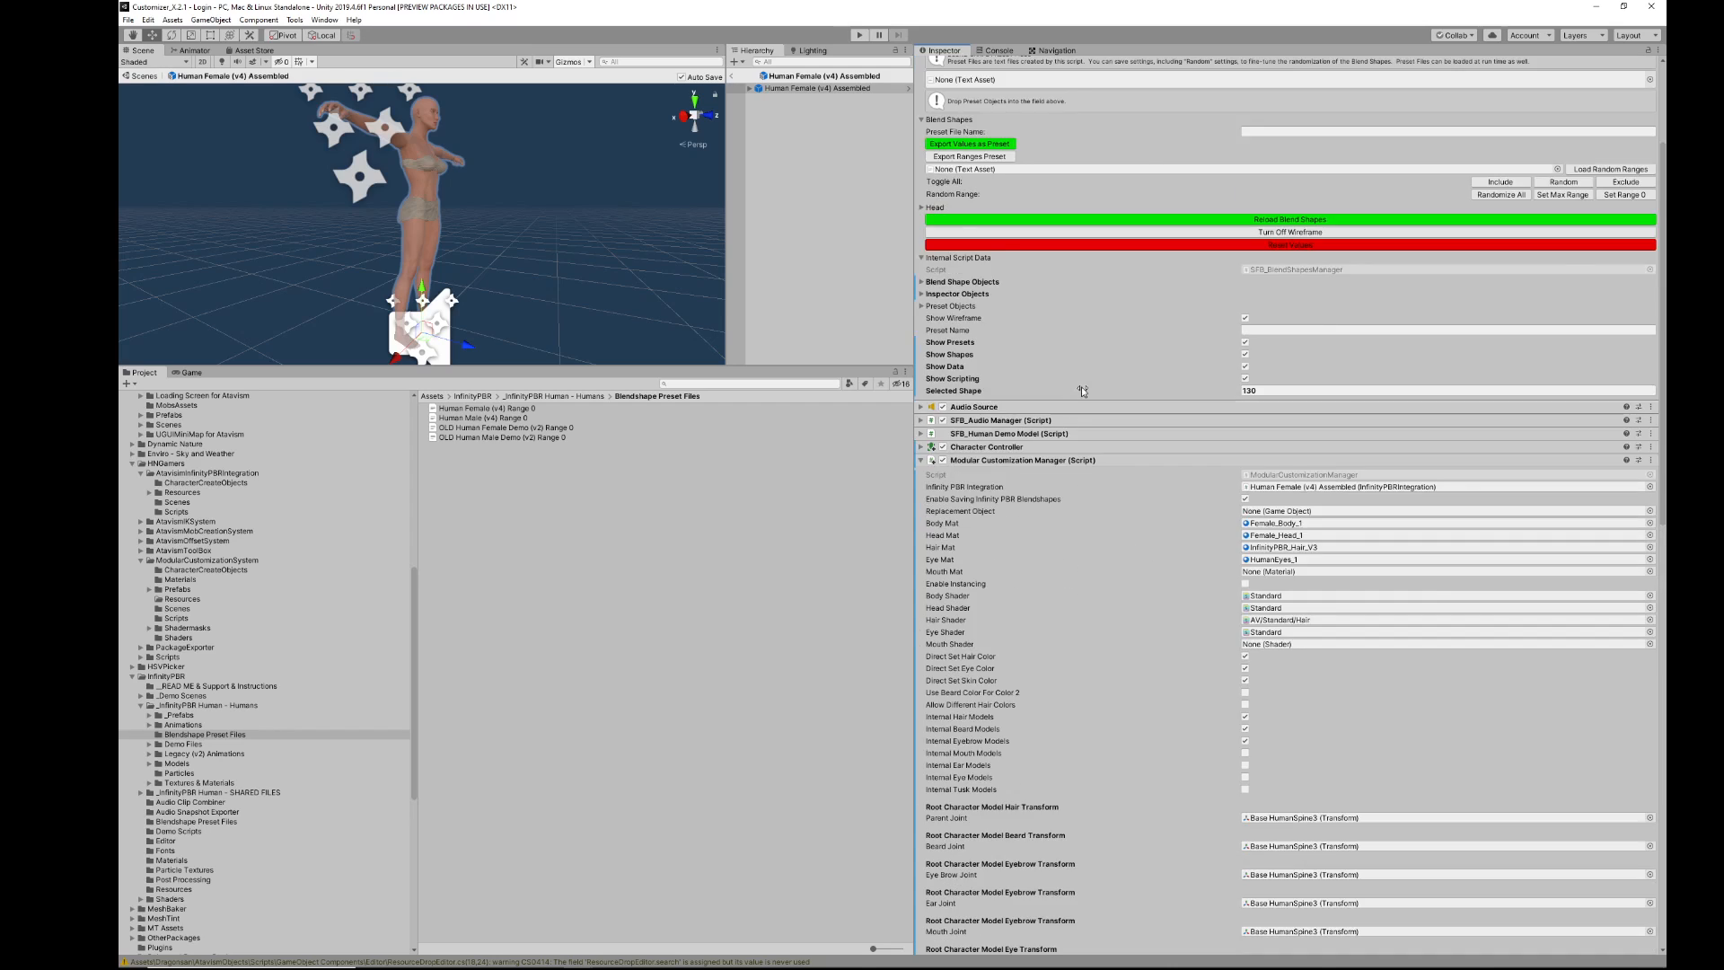
Step: Review the female prefab's shader, internal model and joint settings, and collapse the Blendshape Preset Objects list
scroll(1016, 573, down, 6)
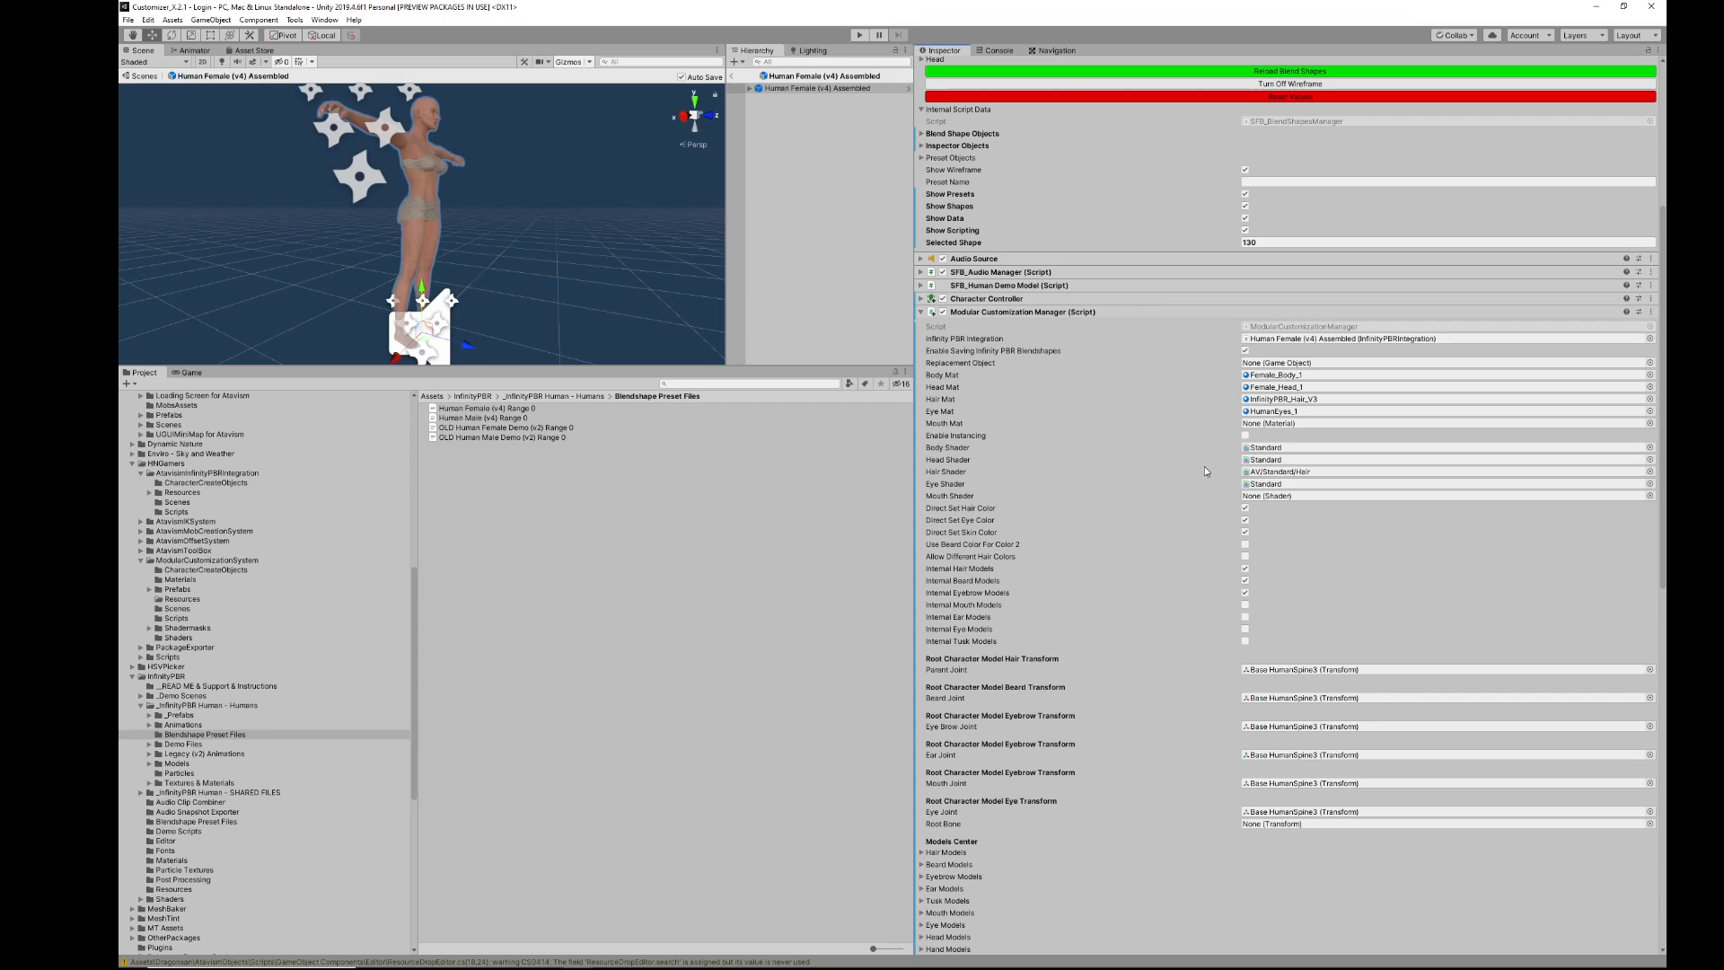
mouse_move(1188, 474)
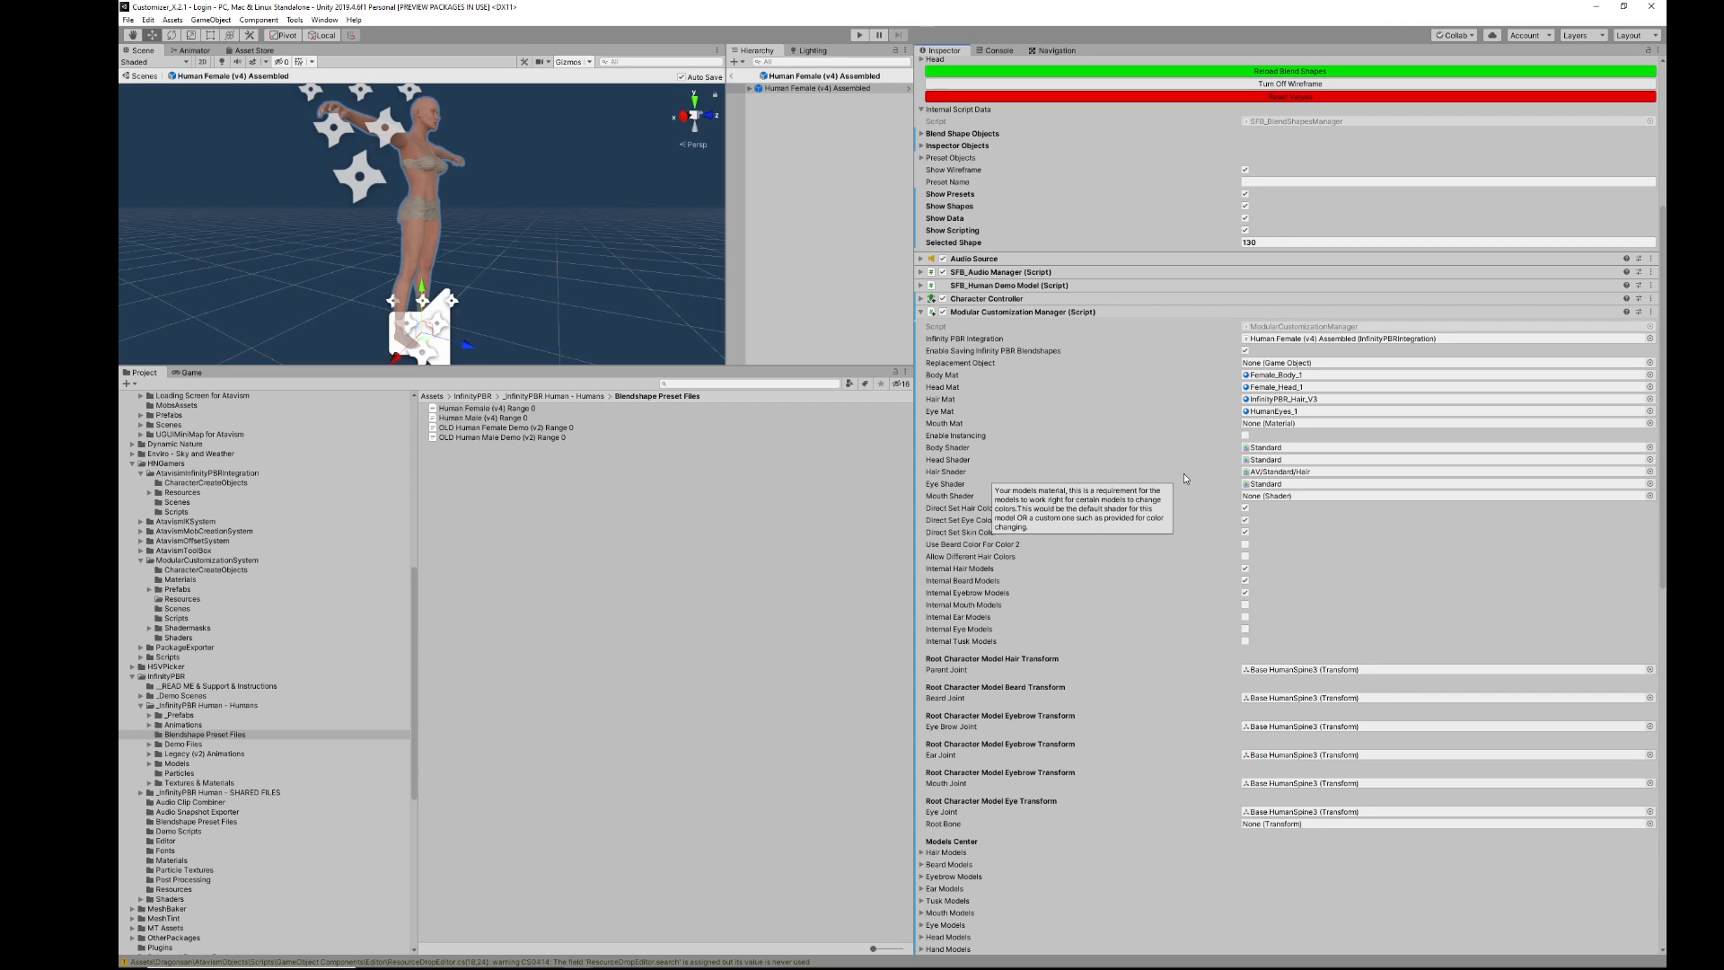
scroll(1101, 477, down, 4)
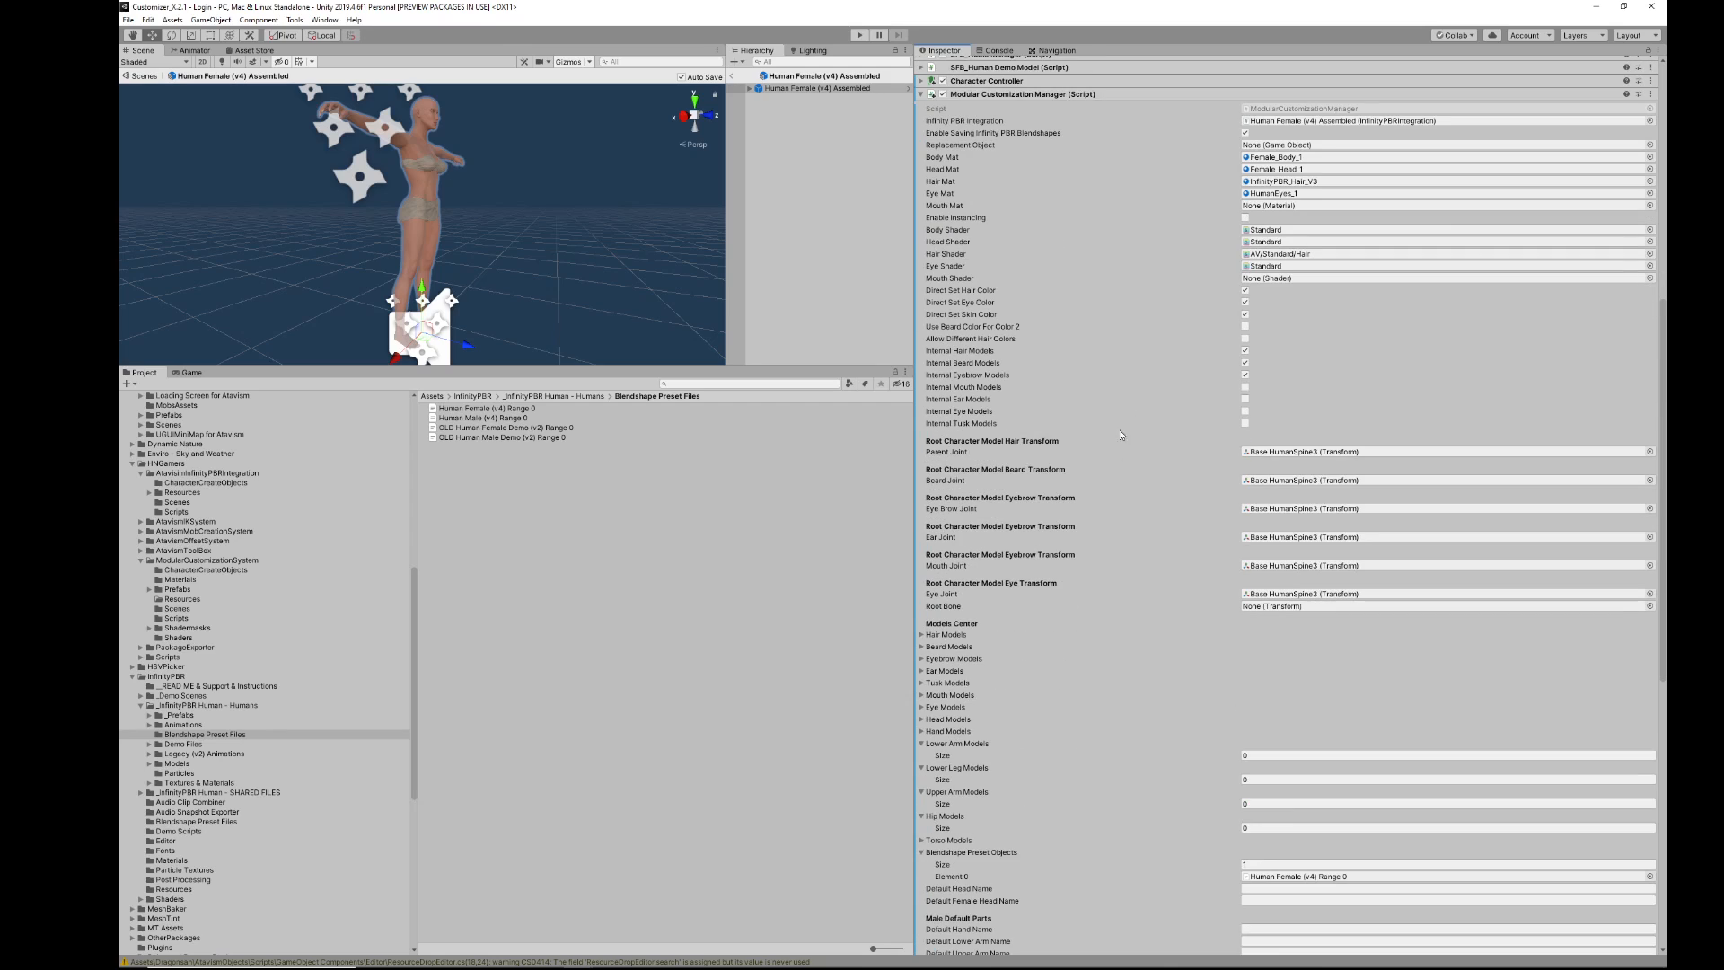
scroll(1205, 339, down, 6)
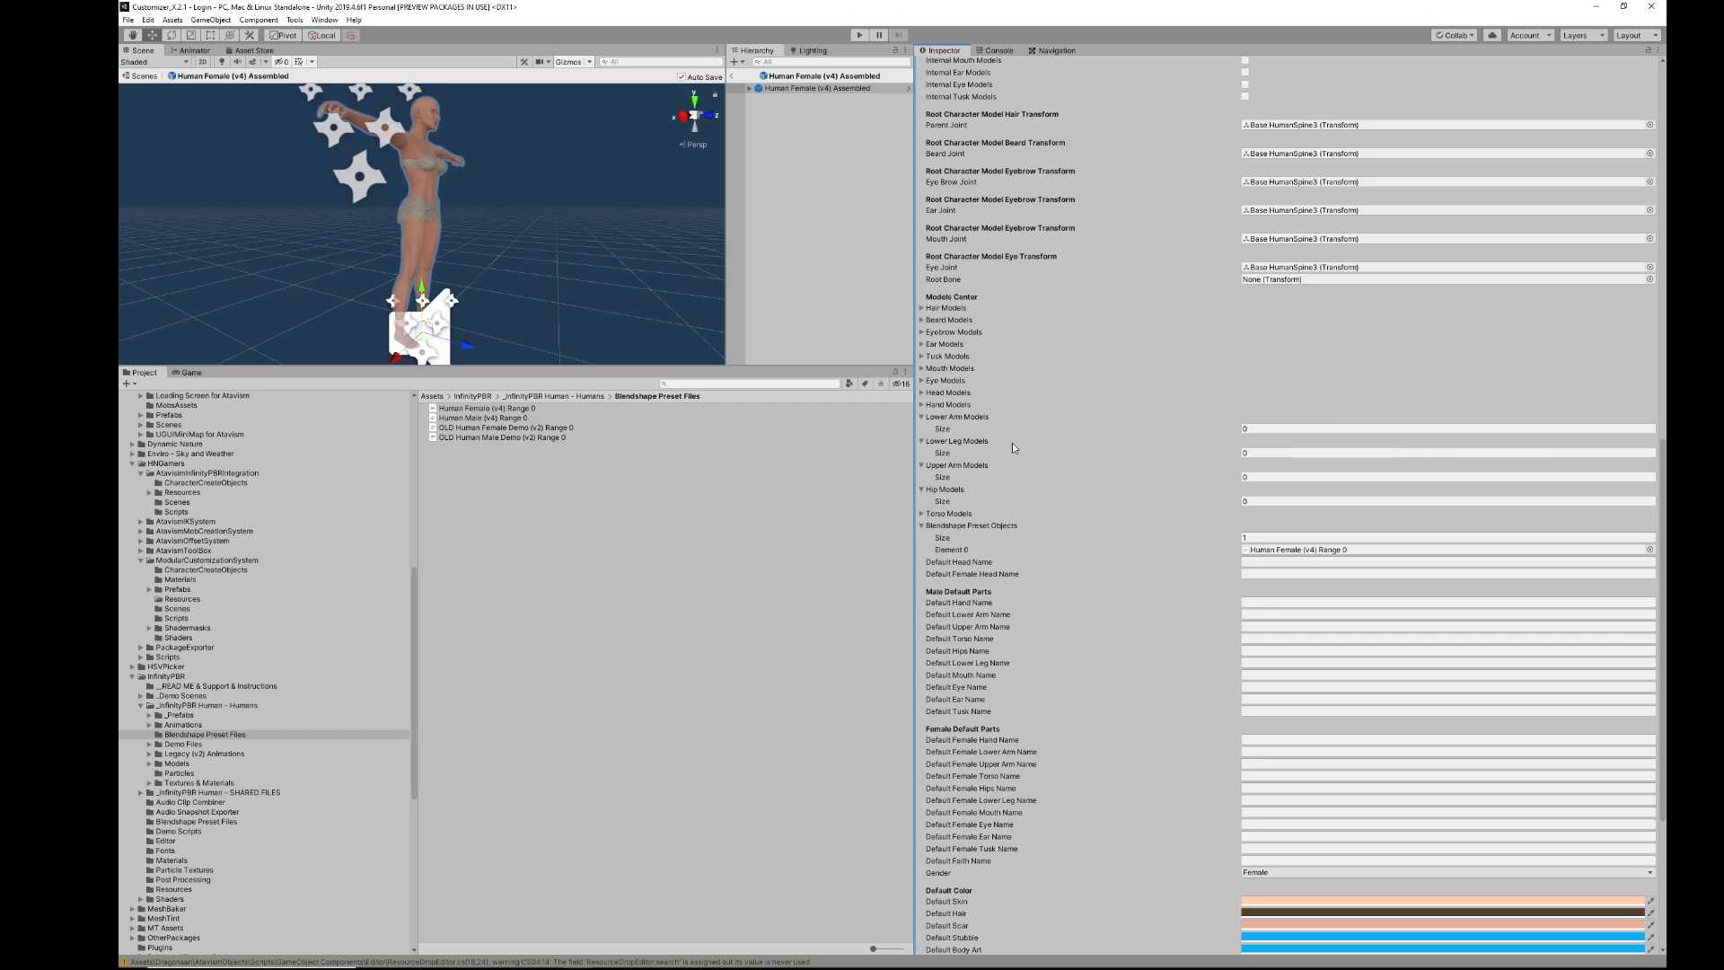
scroll(993, 422, down, 4)
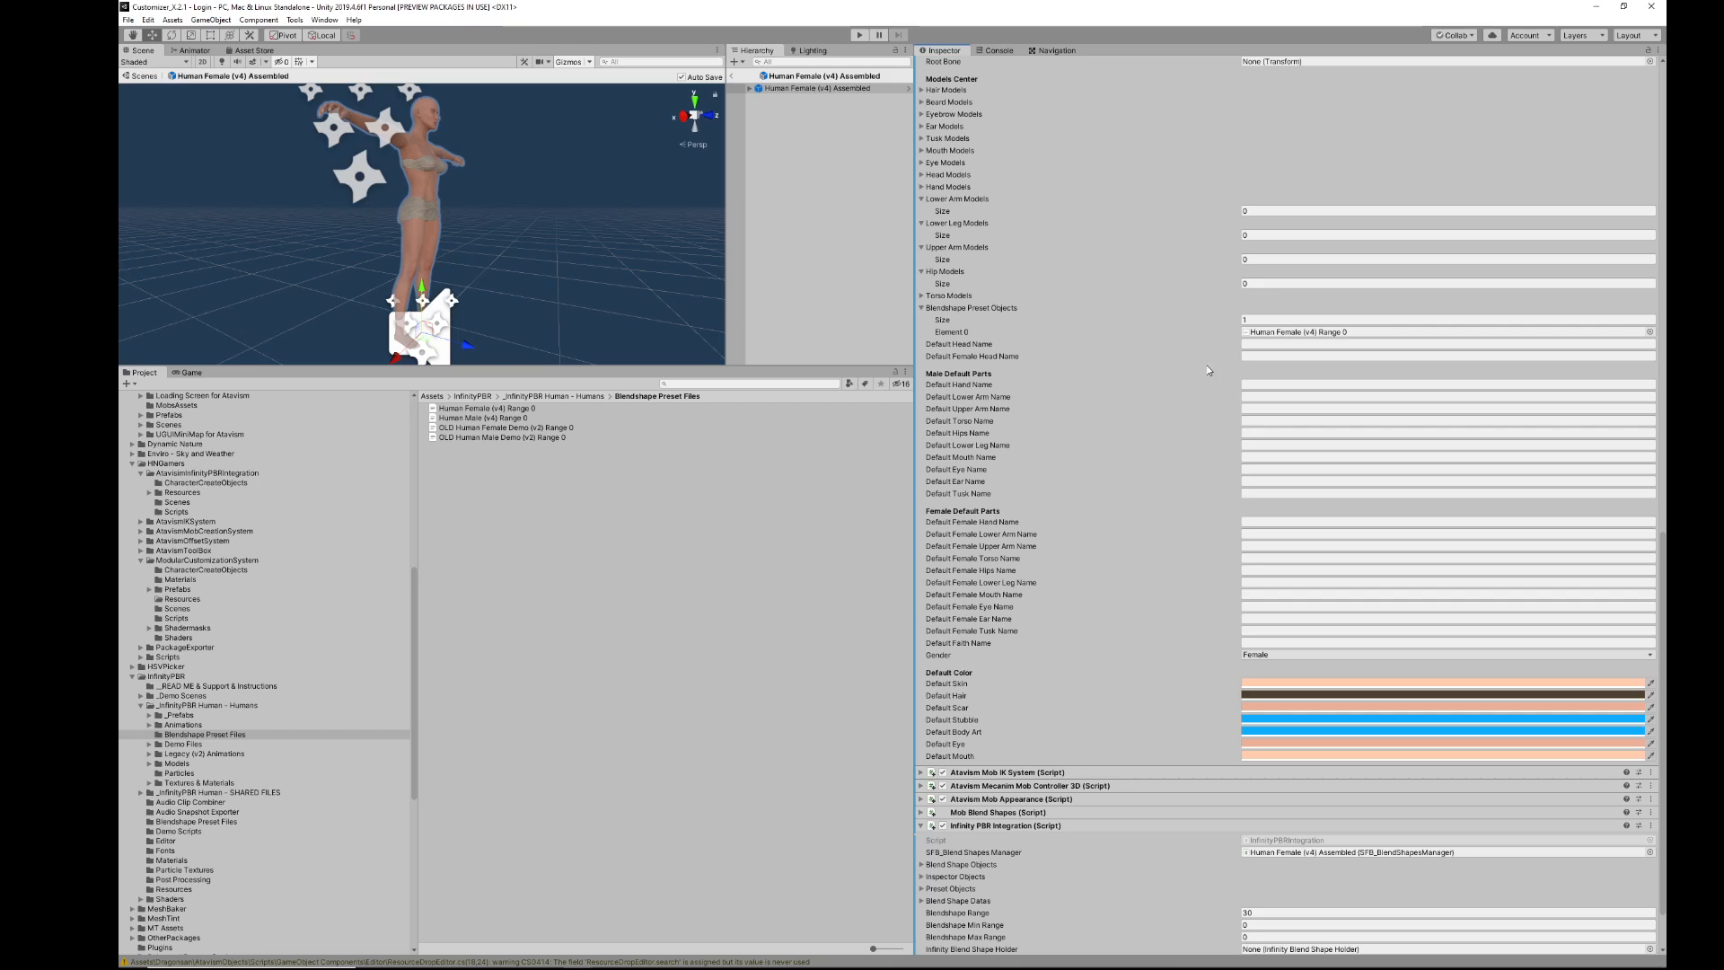
click(921, 309)
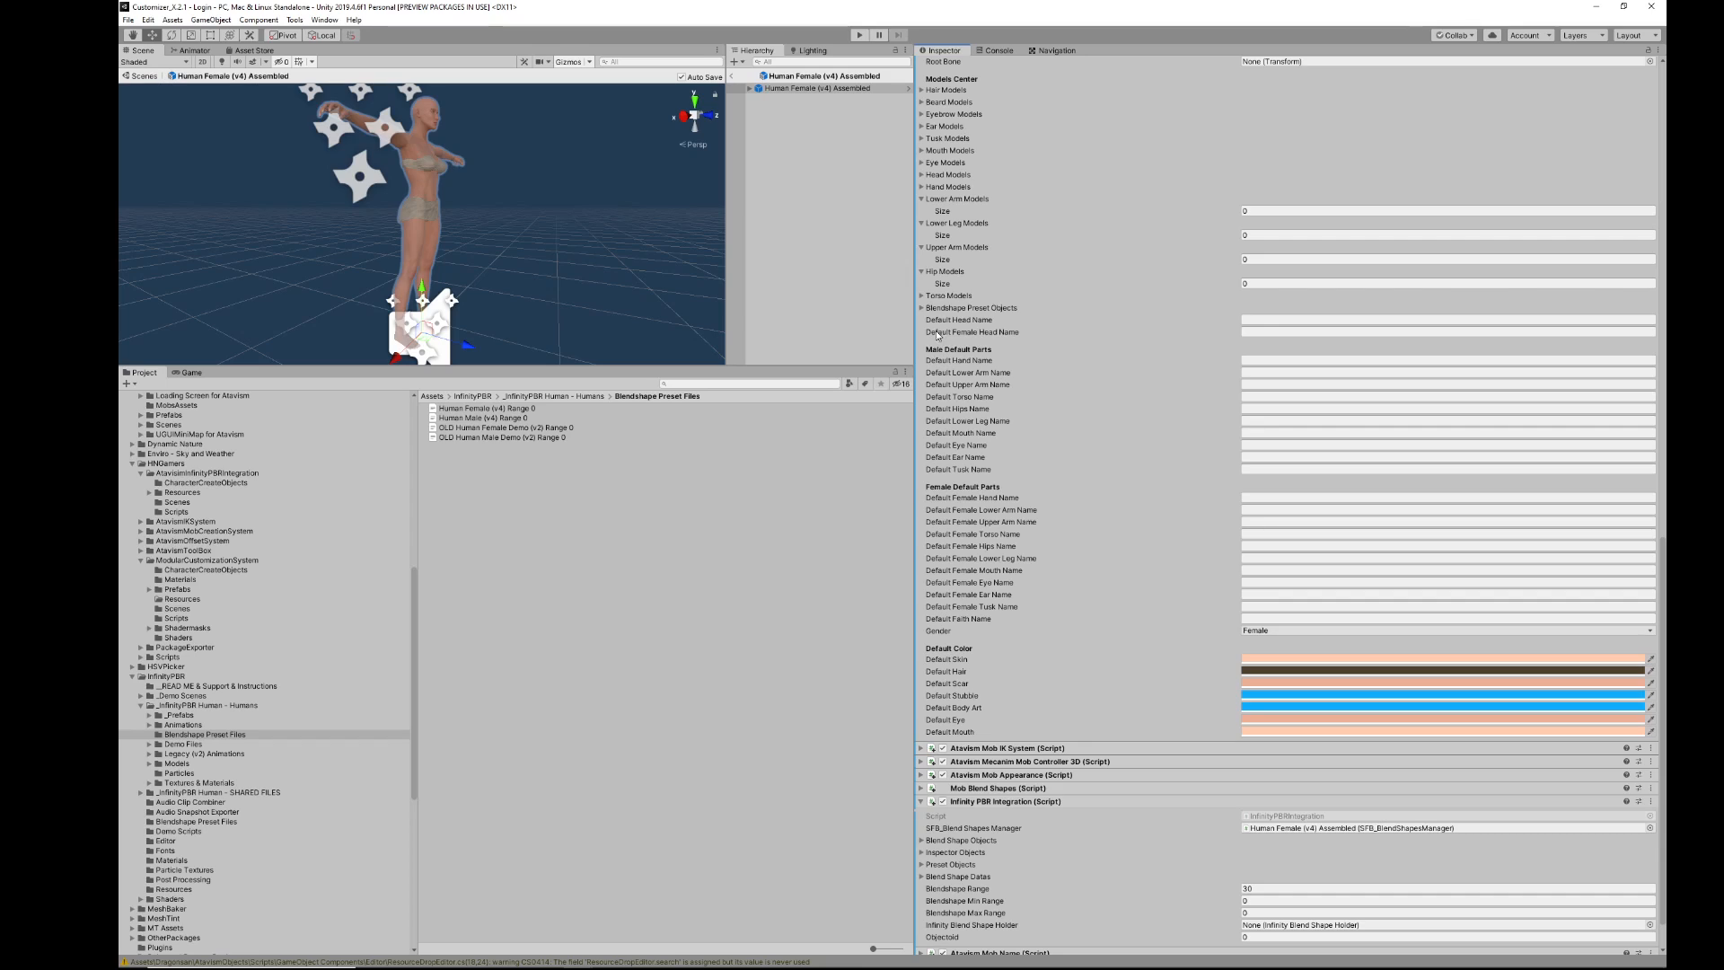
scroll(1122, 367, up, 10)
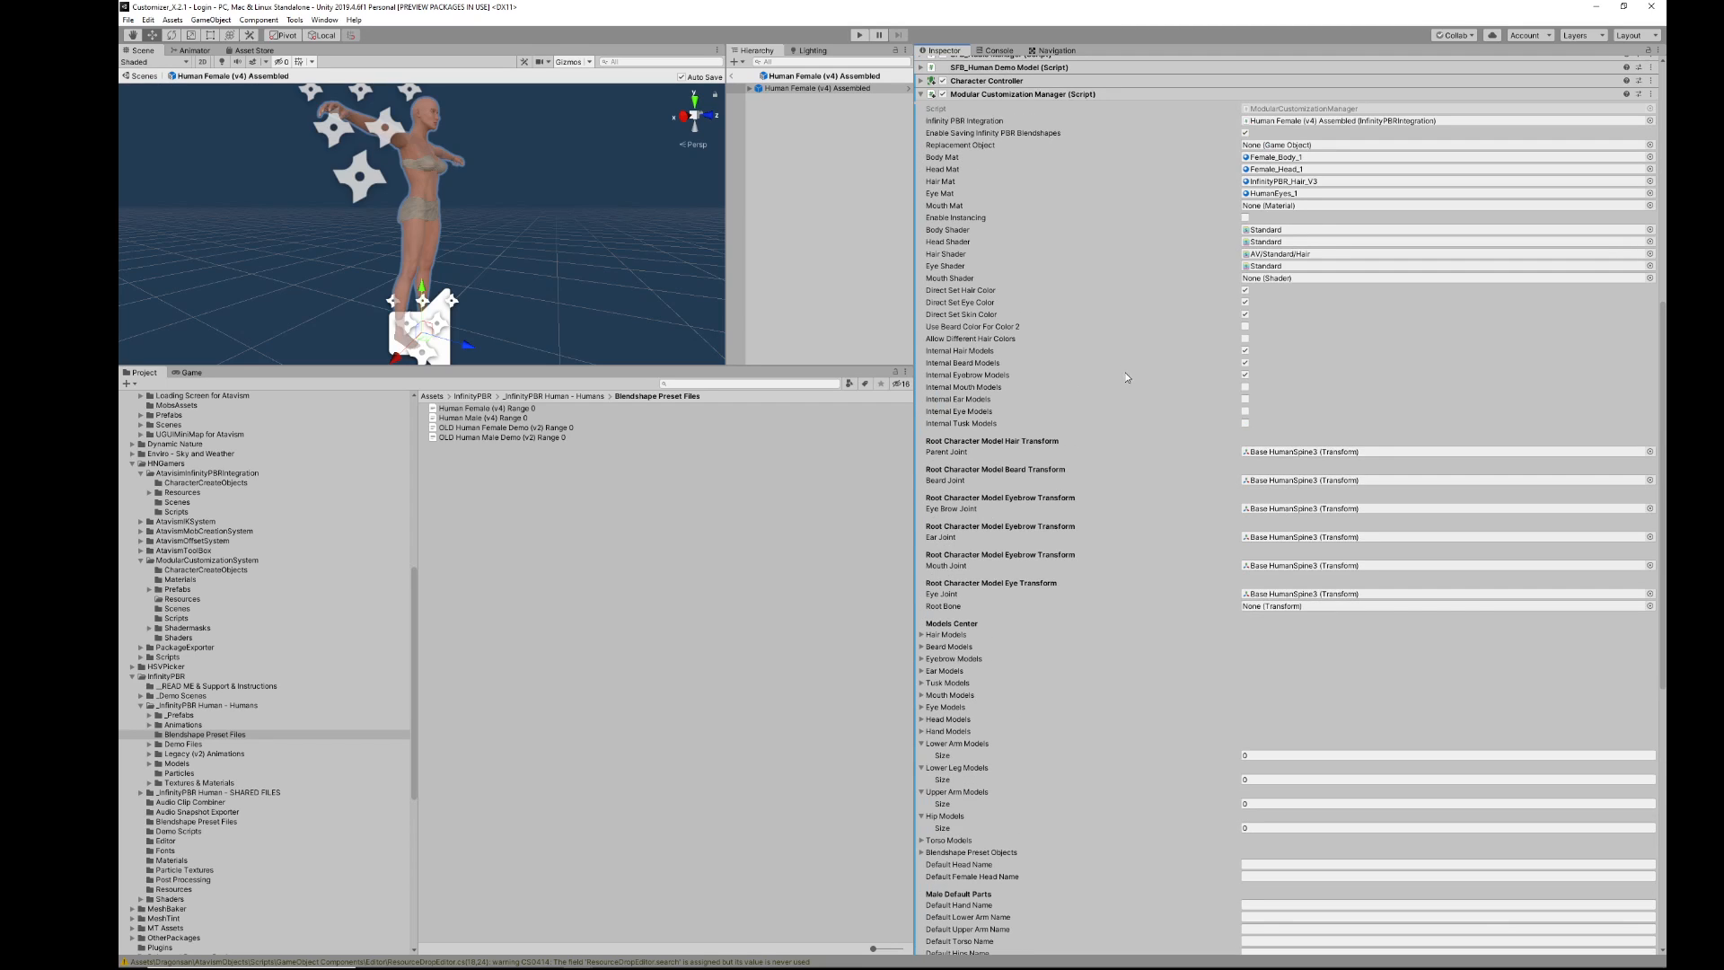
Step: Collapse the Lower Arm, Lower Leg, Upper Arm and Hip Models lists and review the default part names and colors below them
click(922, 744)
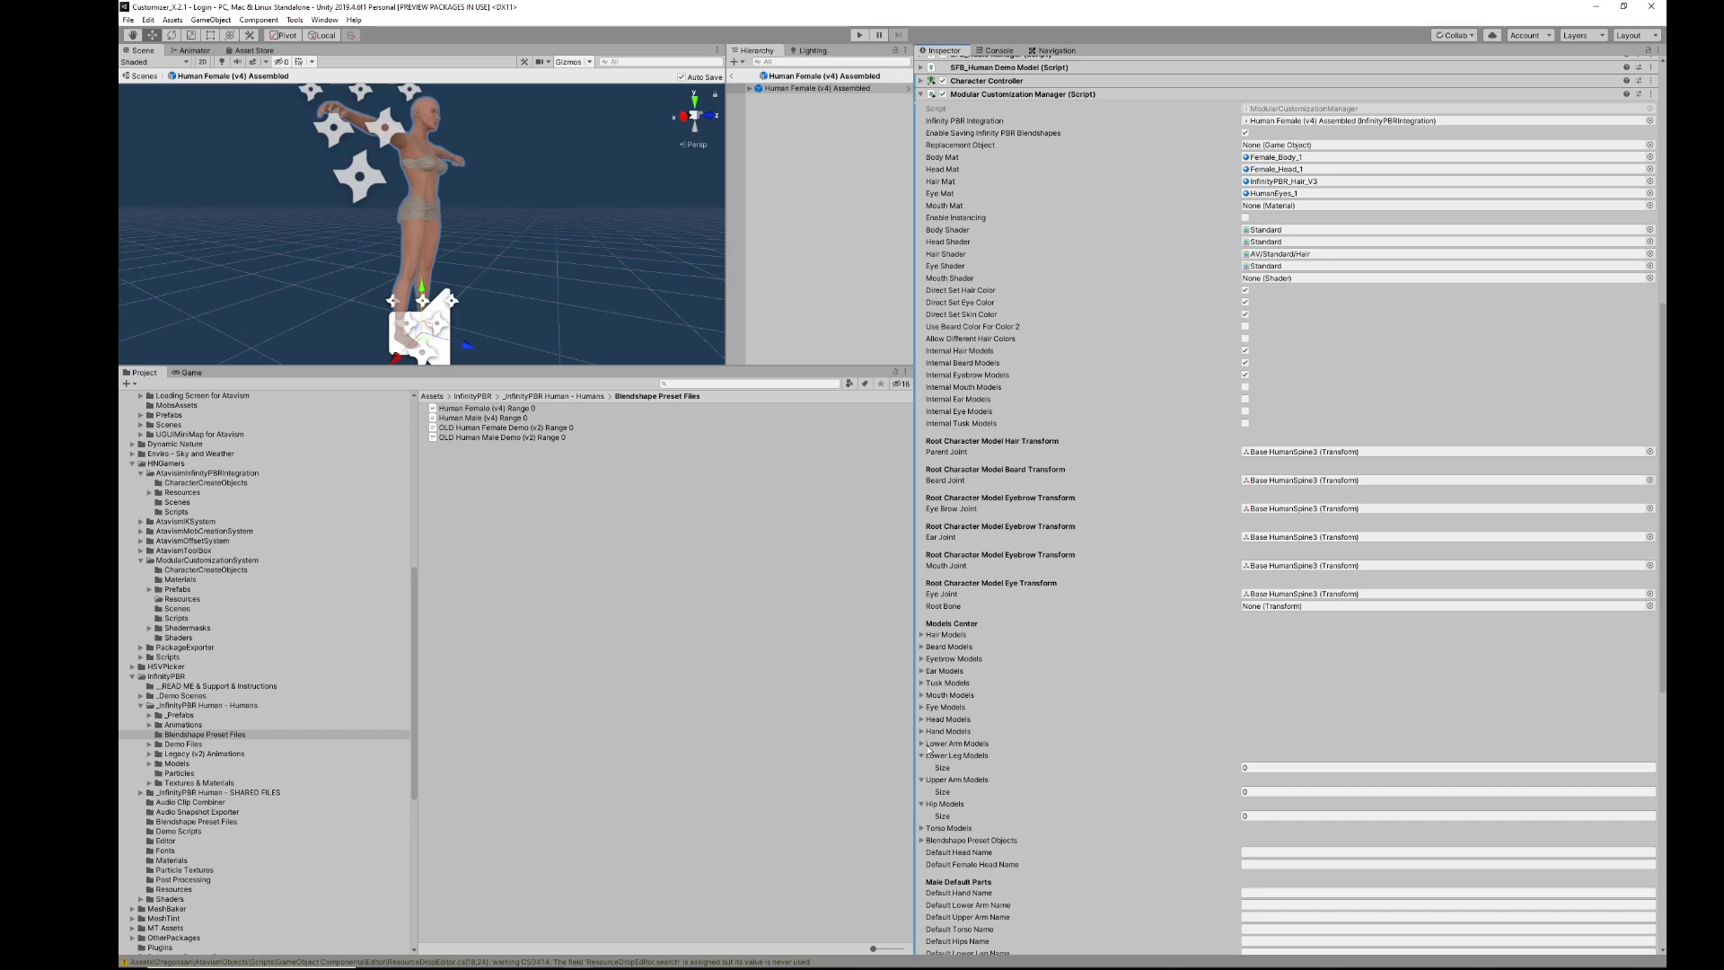
click(920, 755)
scroll(941, 760, down, 6)
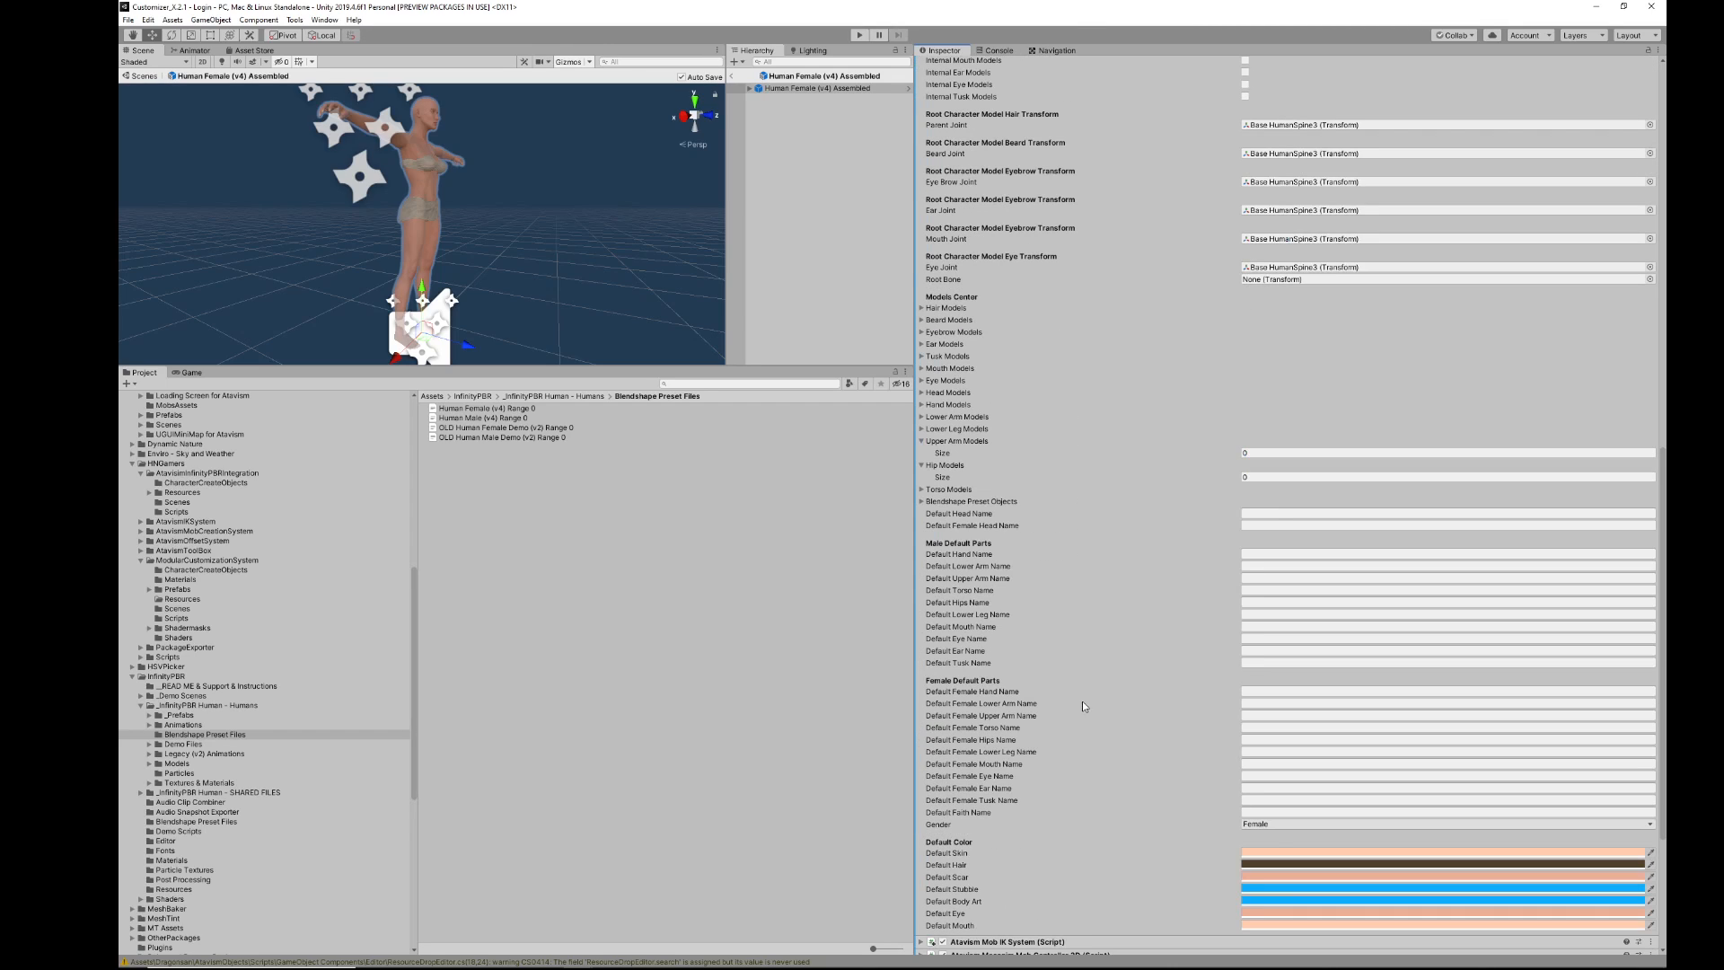
click(920, 441)
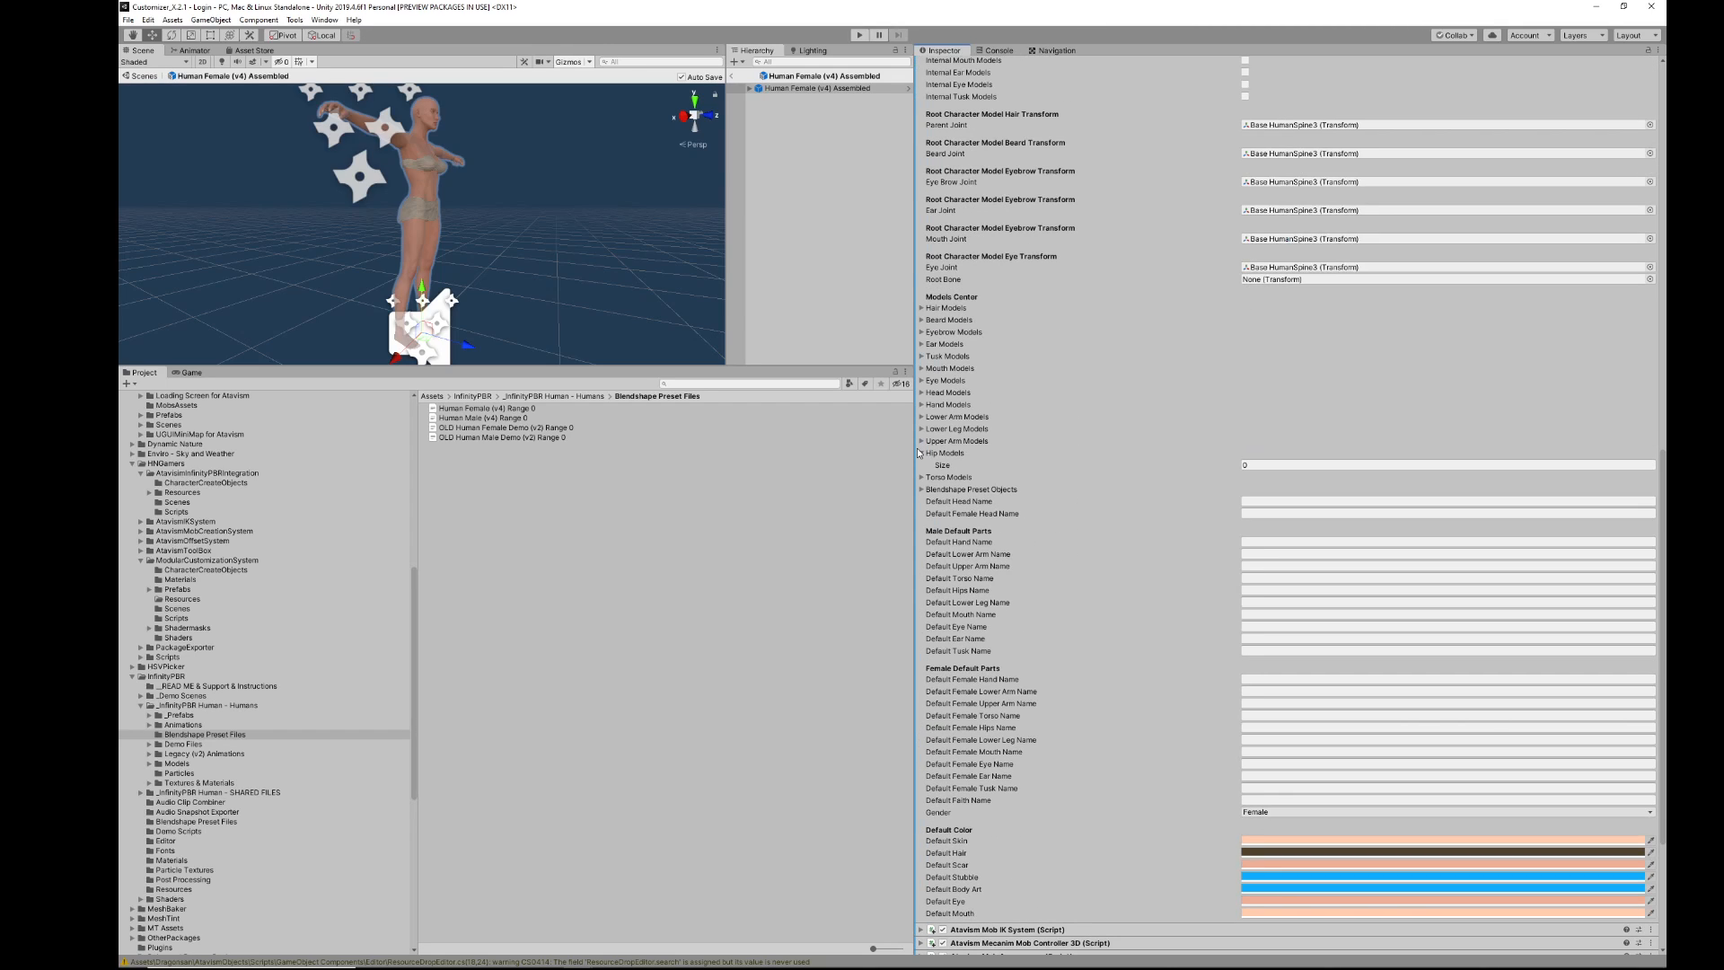
click(922, 454)
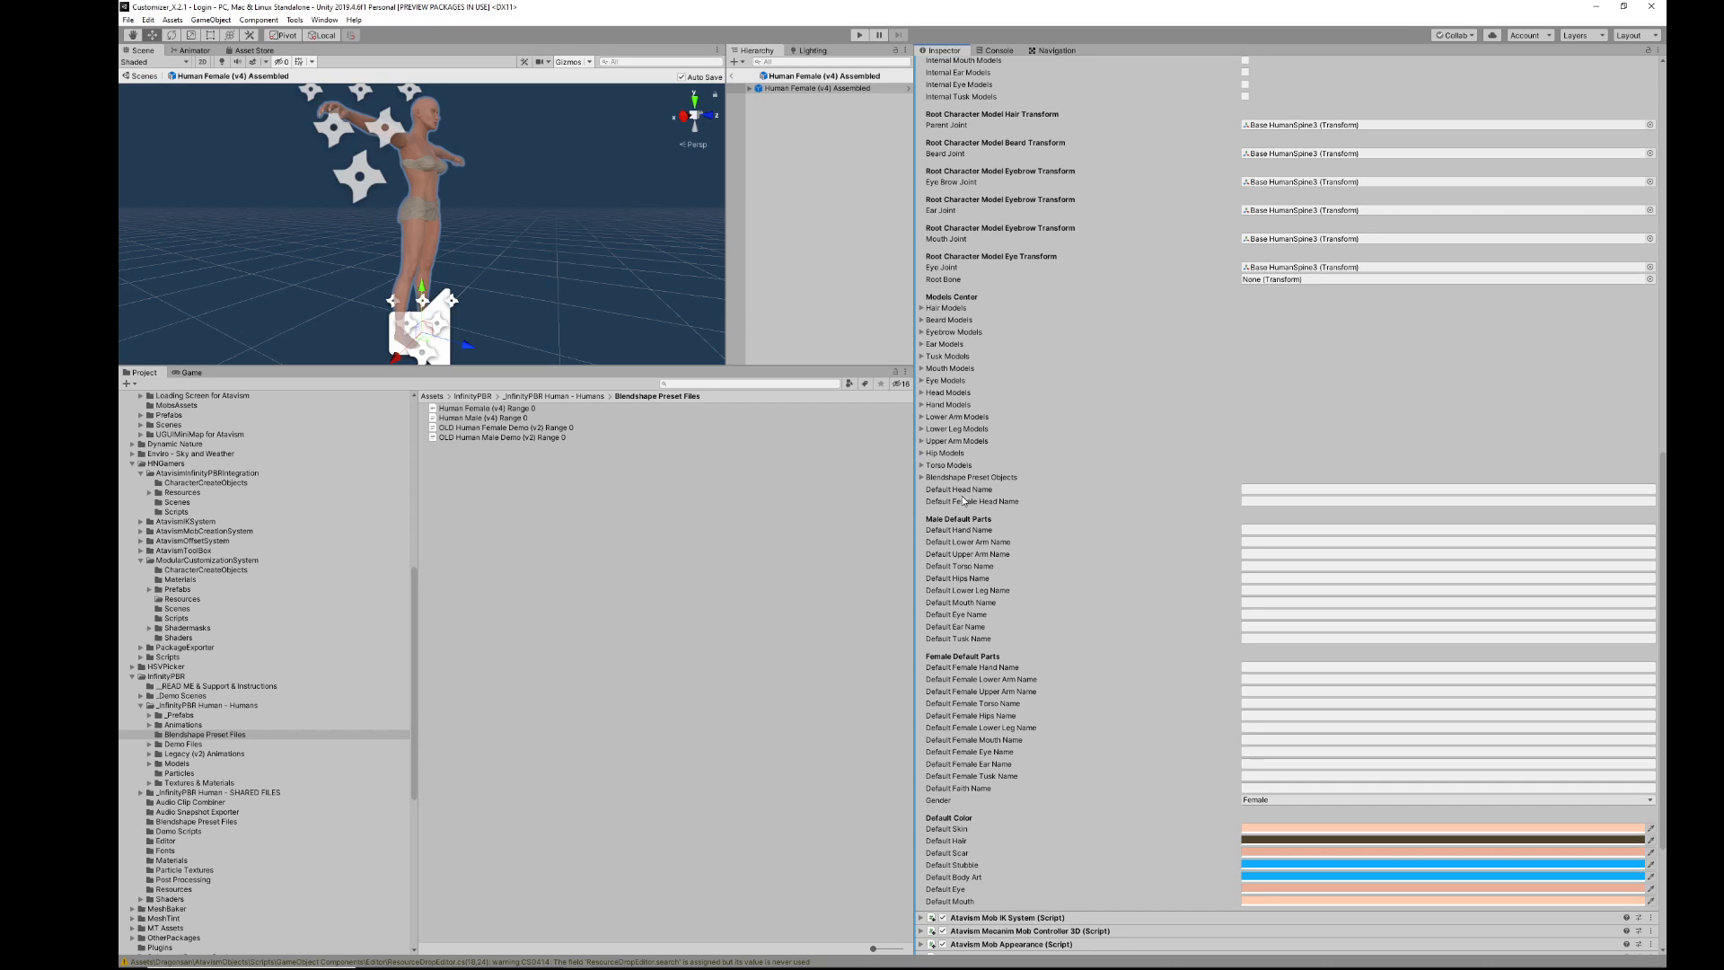
scroll(1001, 503, down, 3)
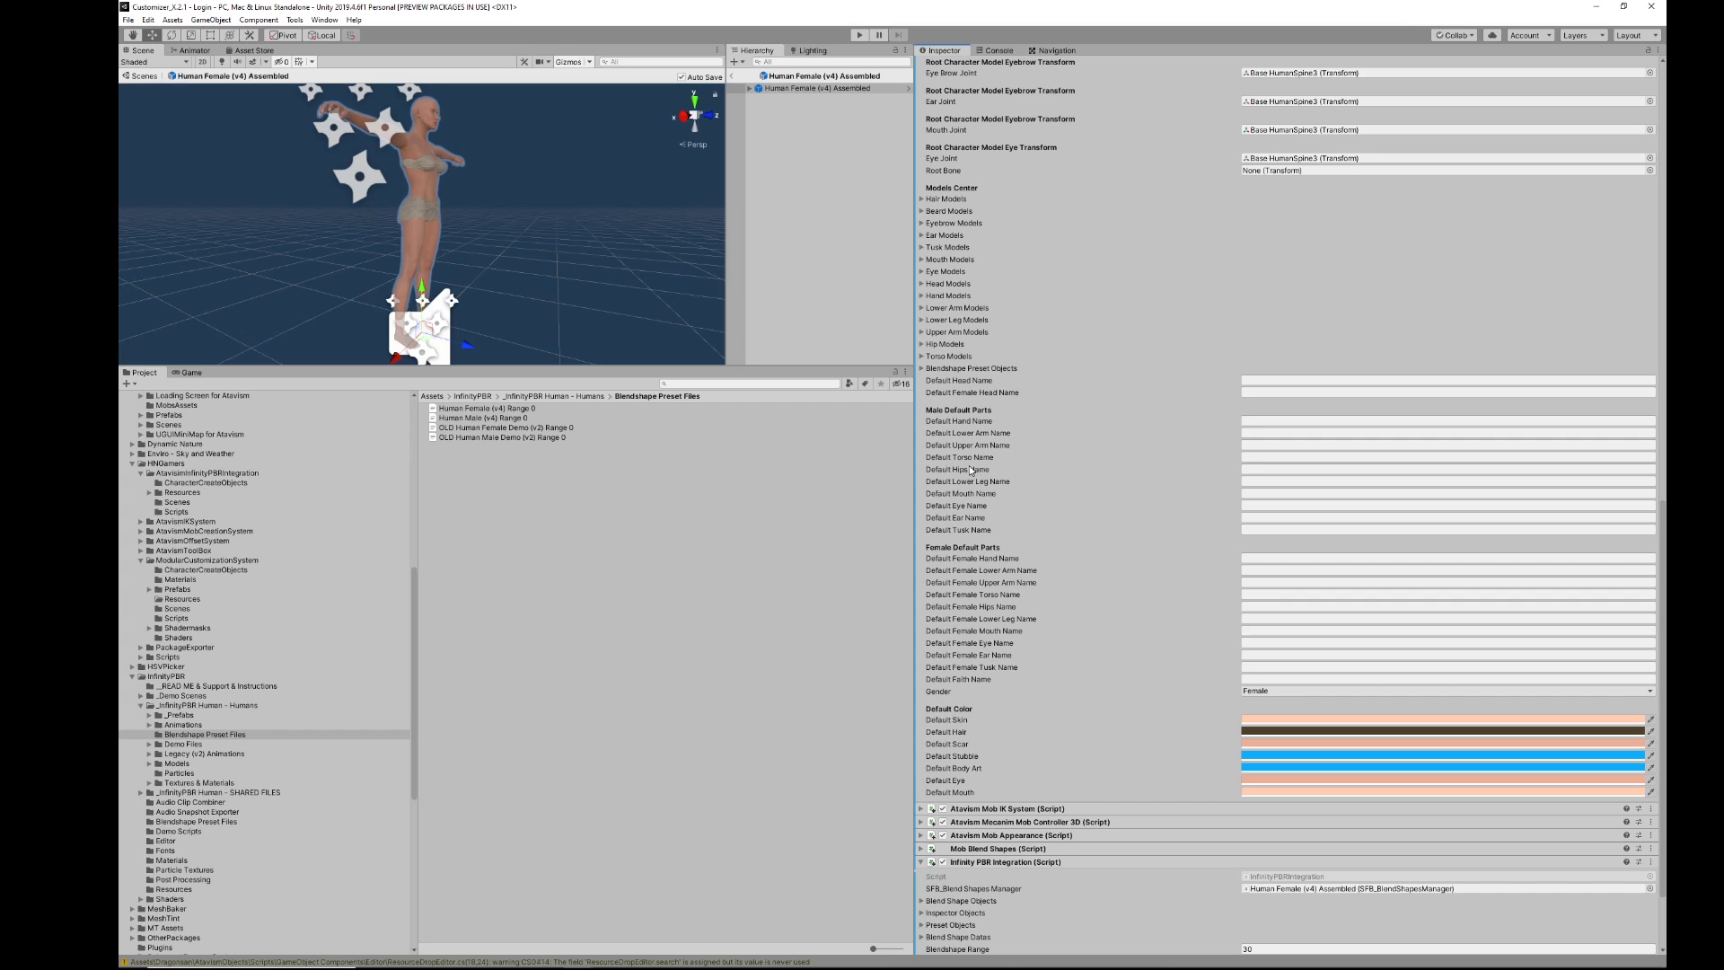
scroll(967, 512, down, 3)
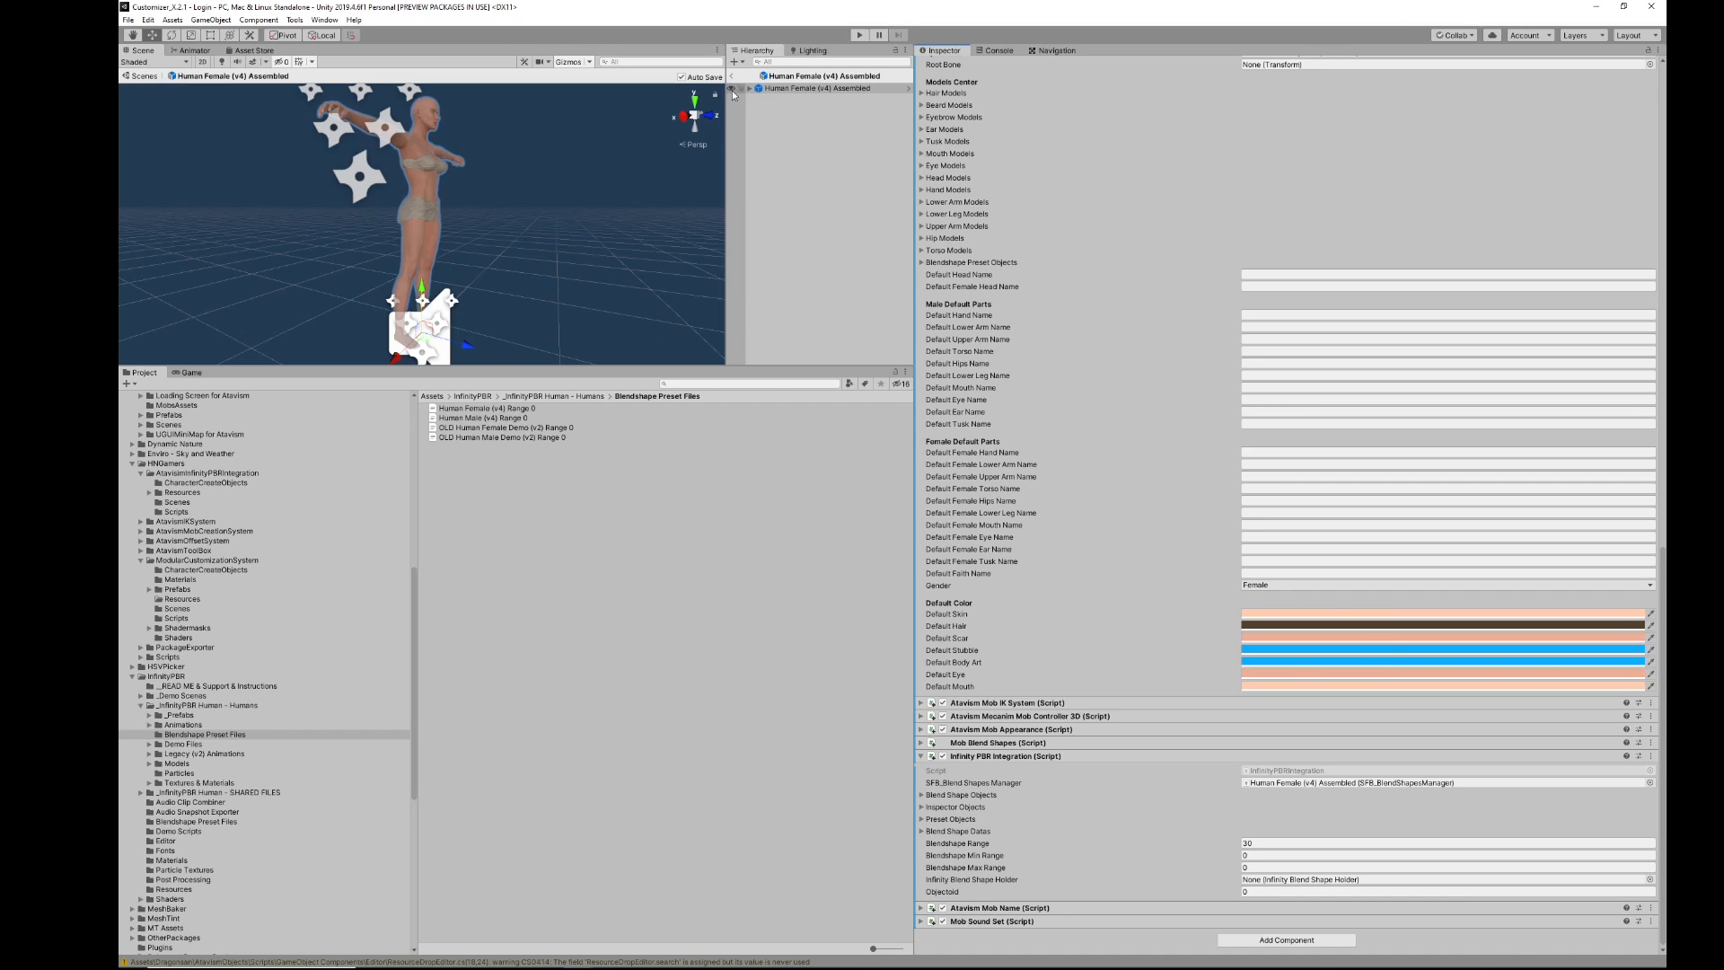
Step: Narrow the Inspector, exit the female prefab's editing mode and return to the ModularCustomizationSystem Resources folder
drag(914, 129, 1182, 126)
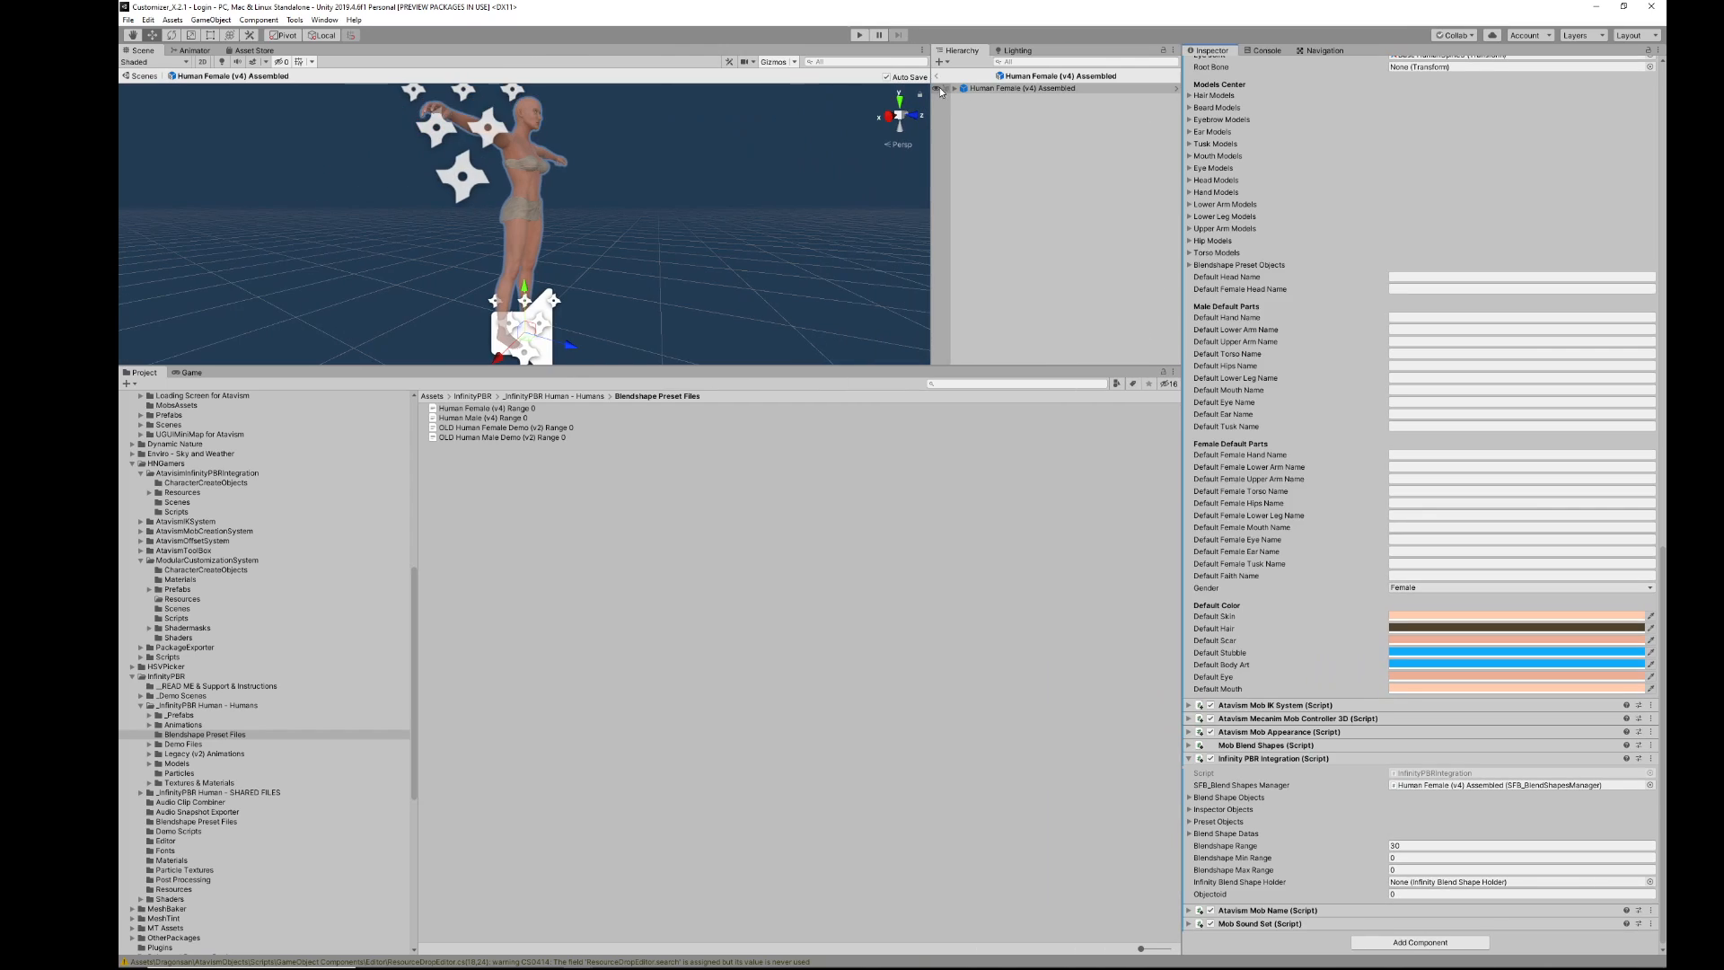
click(938, 76)
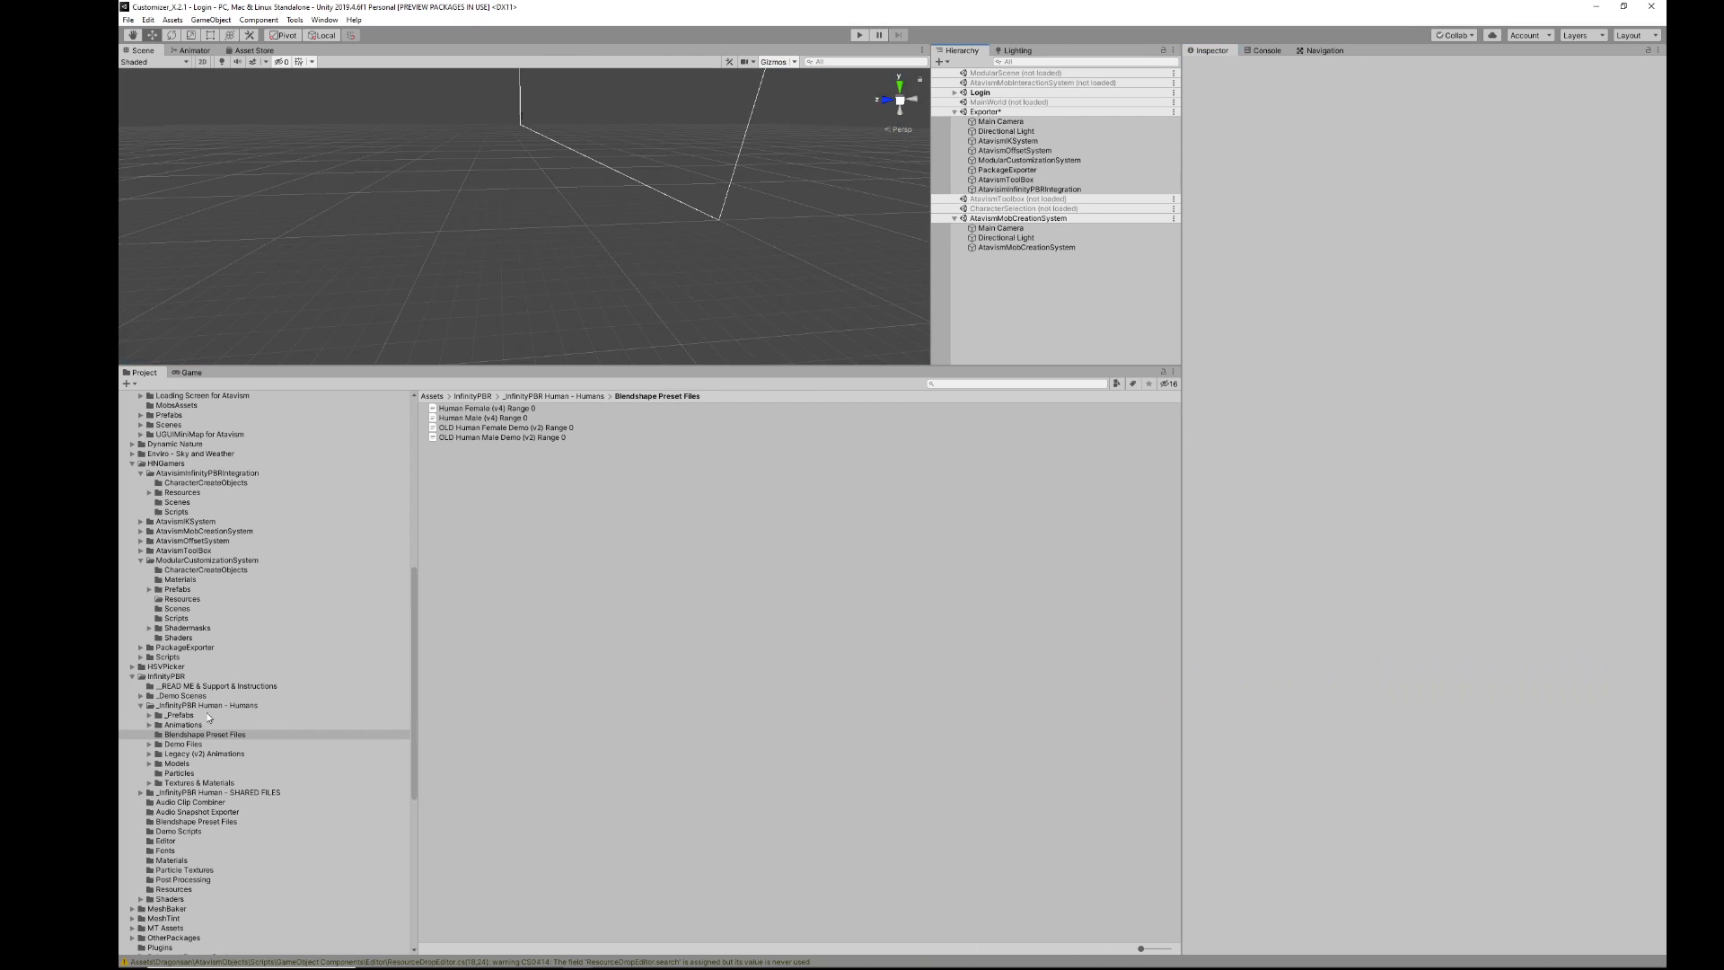
click(172, 676)
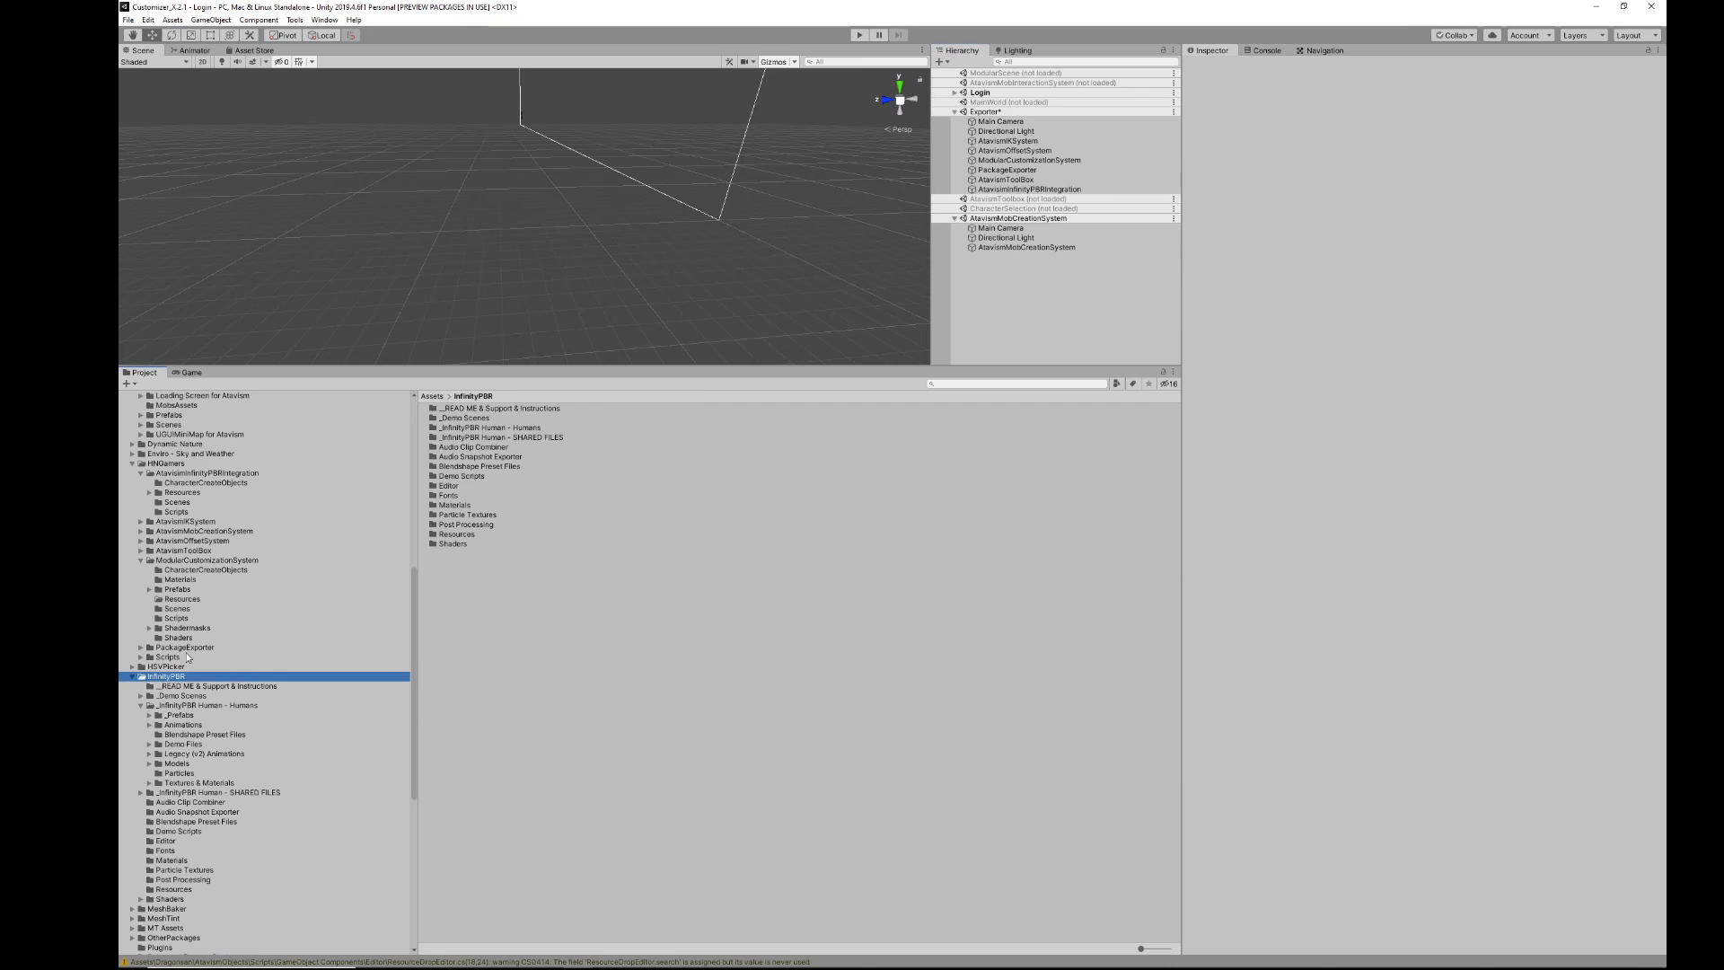
click(190, 601)
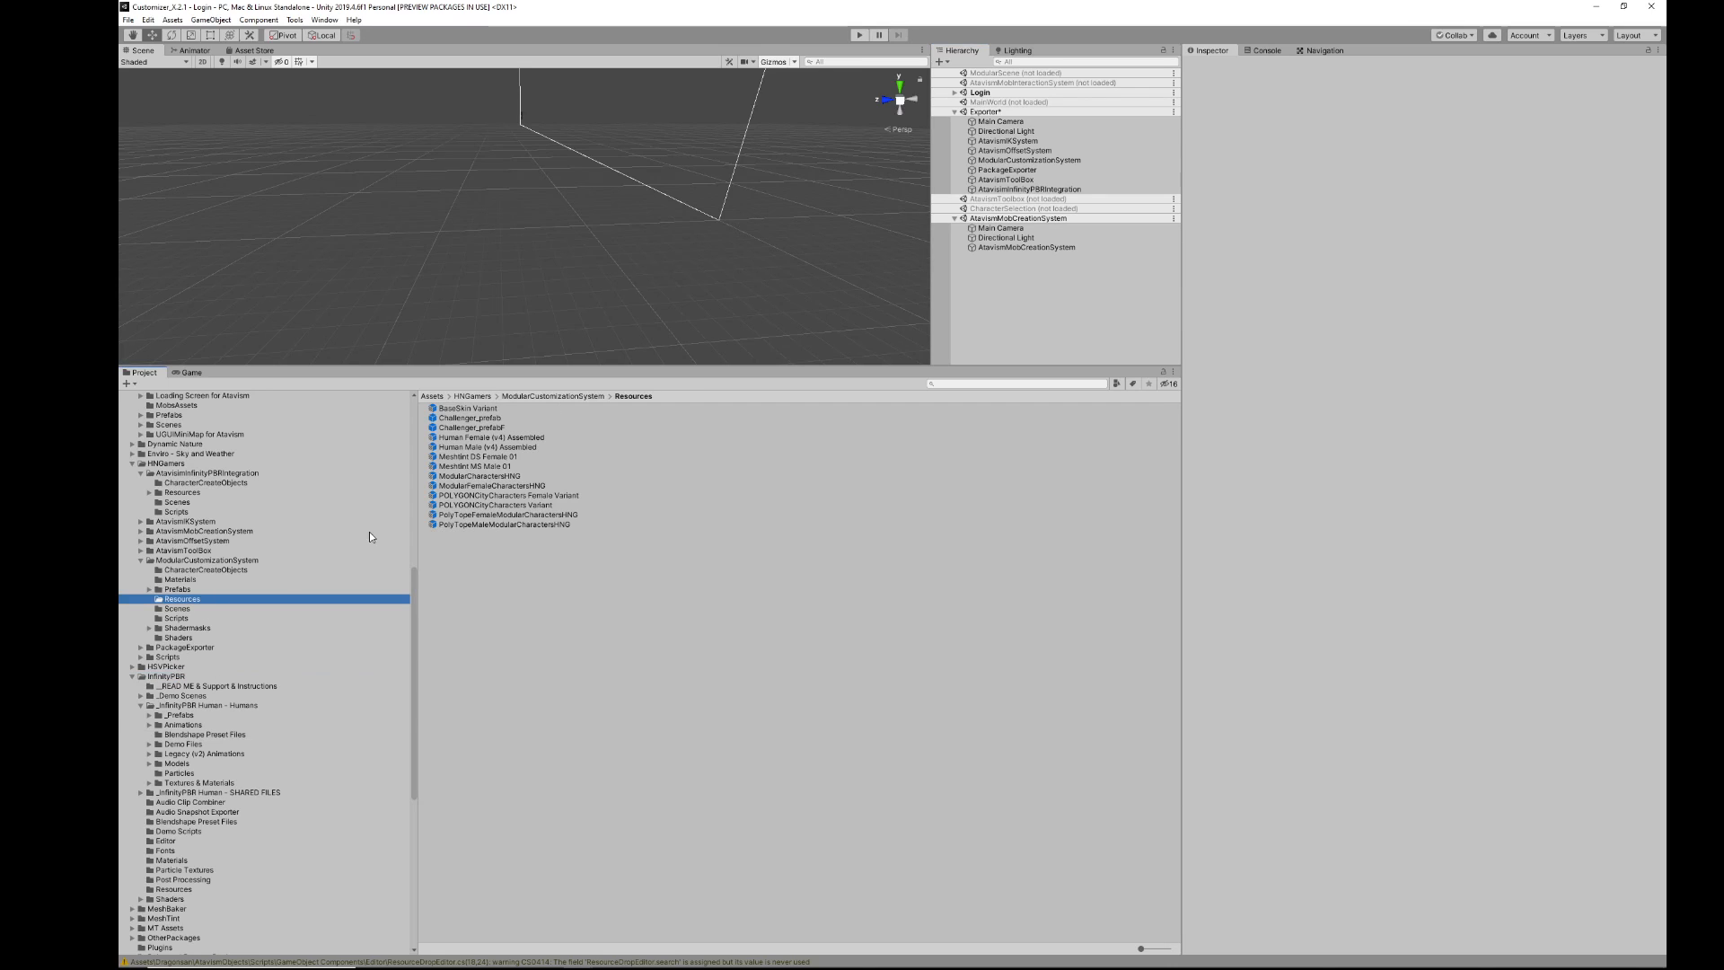
Step: Compare the default part names across the Human Male and Female (v4), POLYGON City, PolyTope, ModularCharactersHNG and Meshtint DS Female 01 prefabs
click(476, 447)
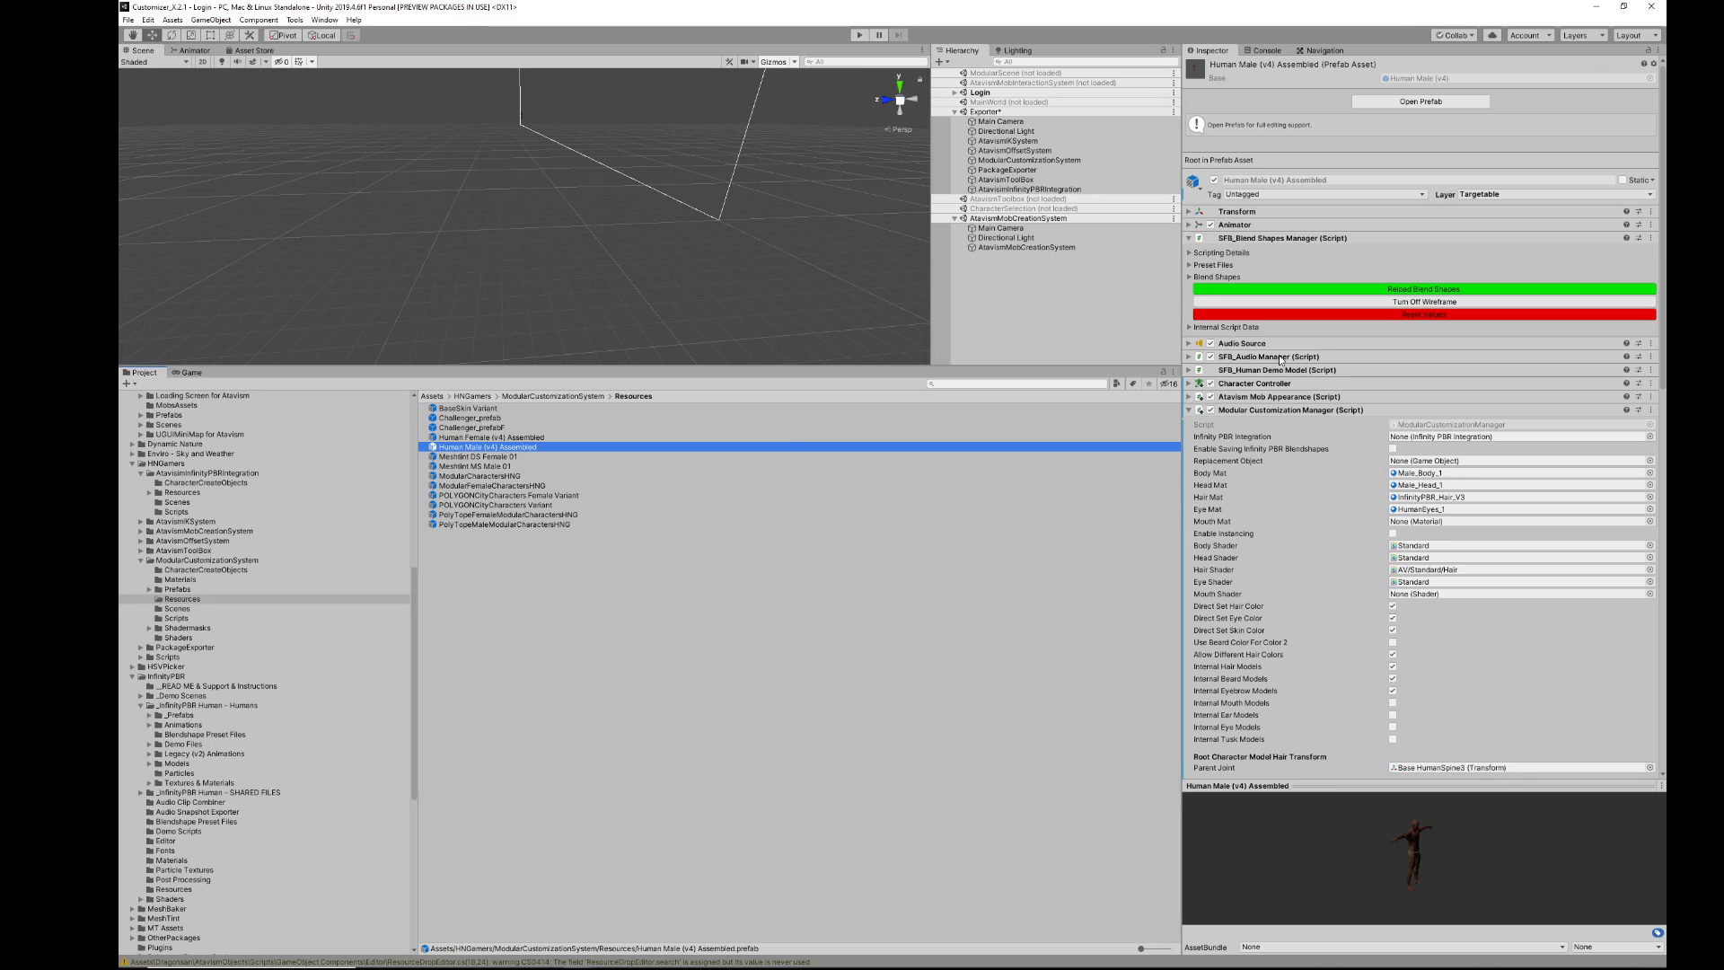
scroll(1280, 360, down, 10)
click(709, 496)
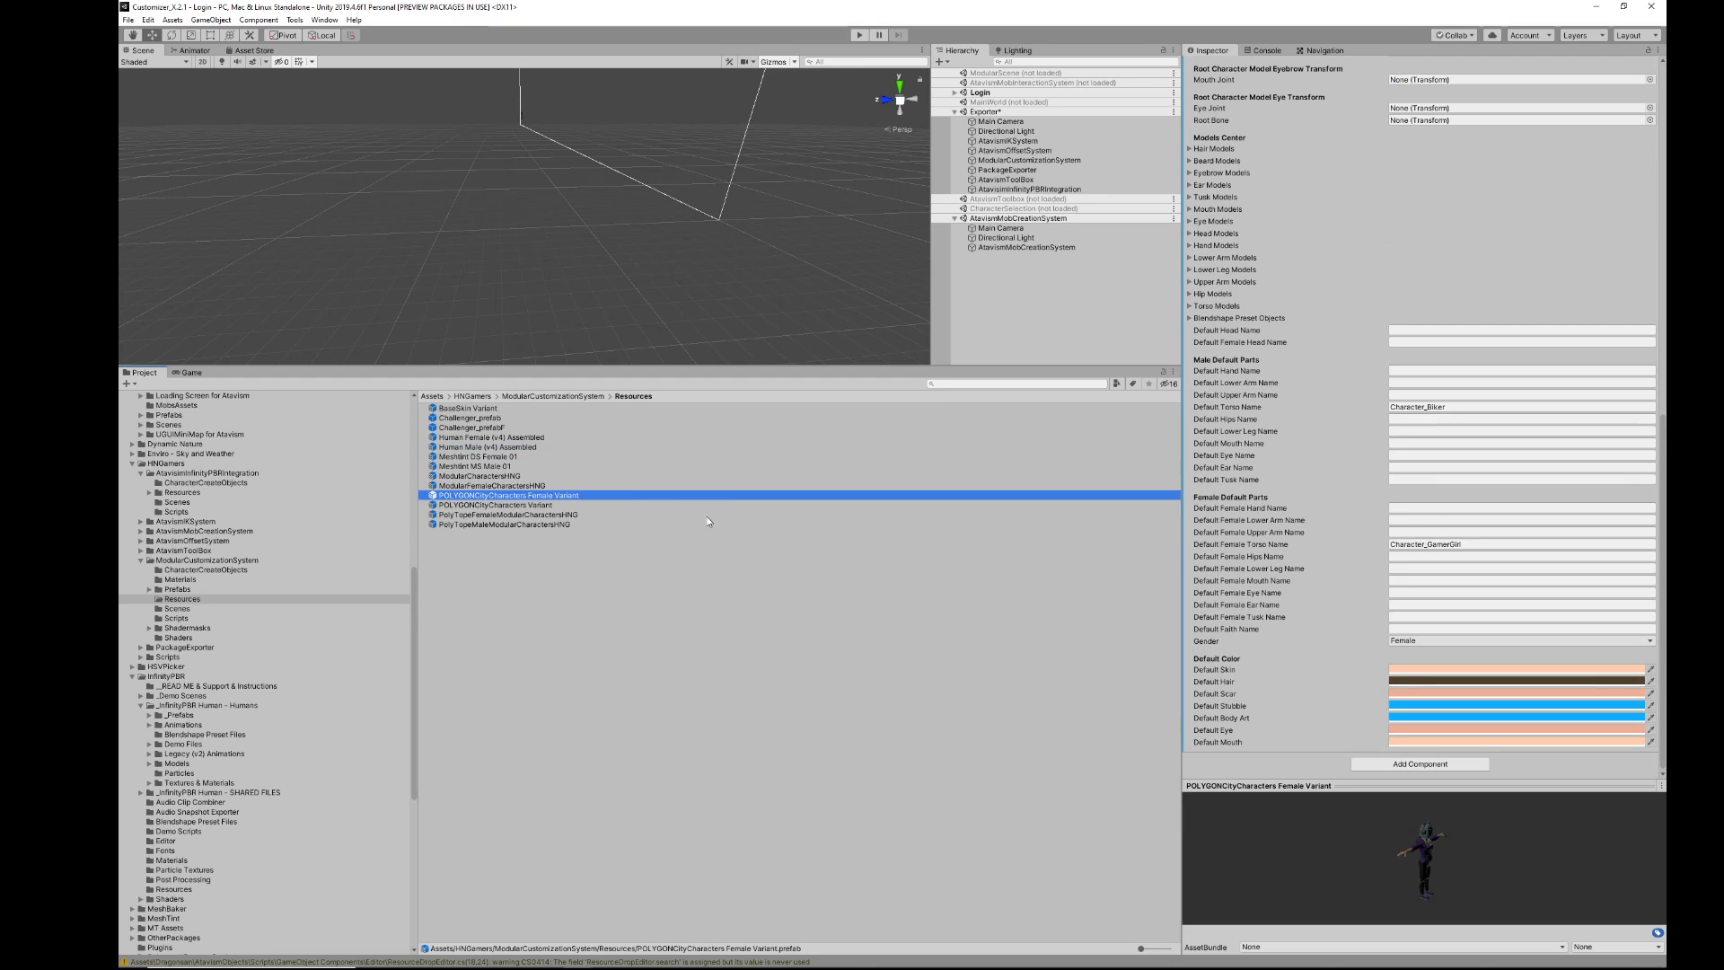
click(567, 447)
click(531, 438)
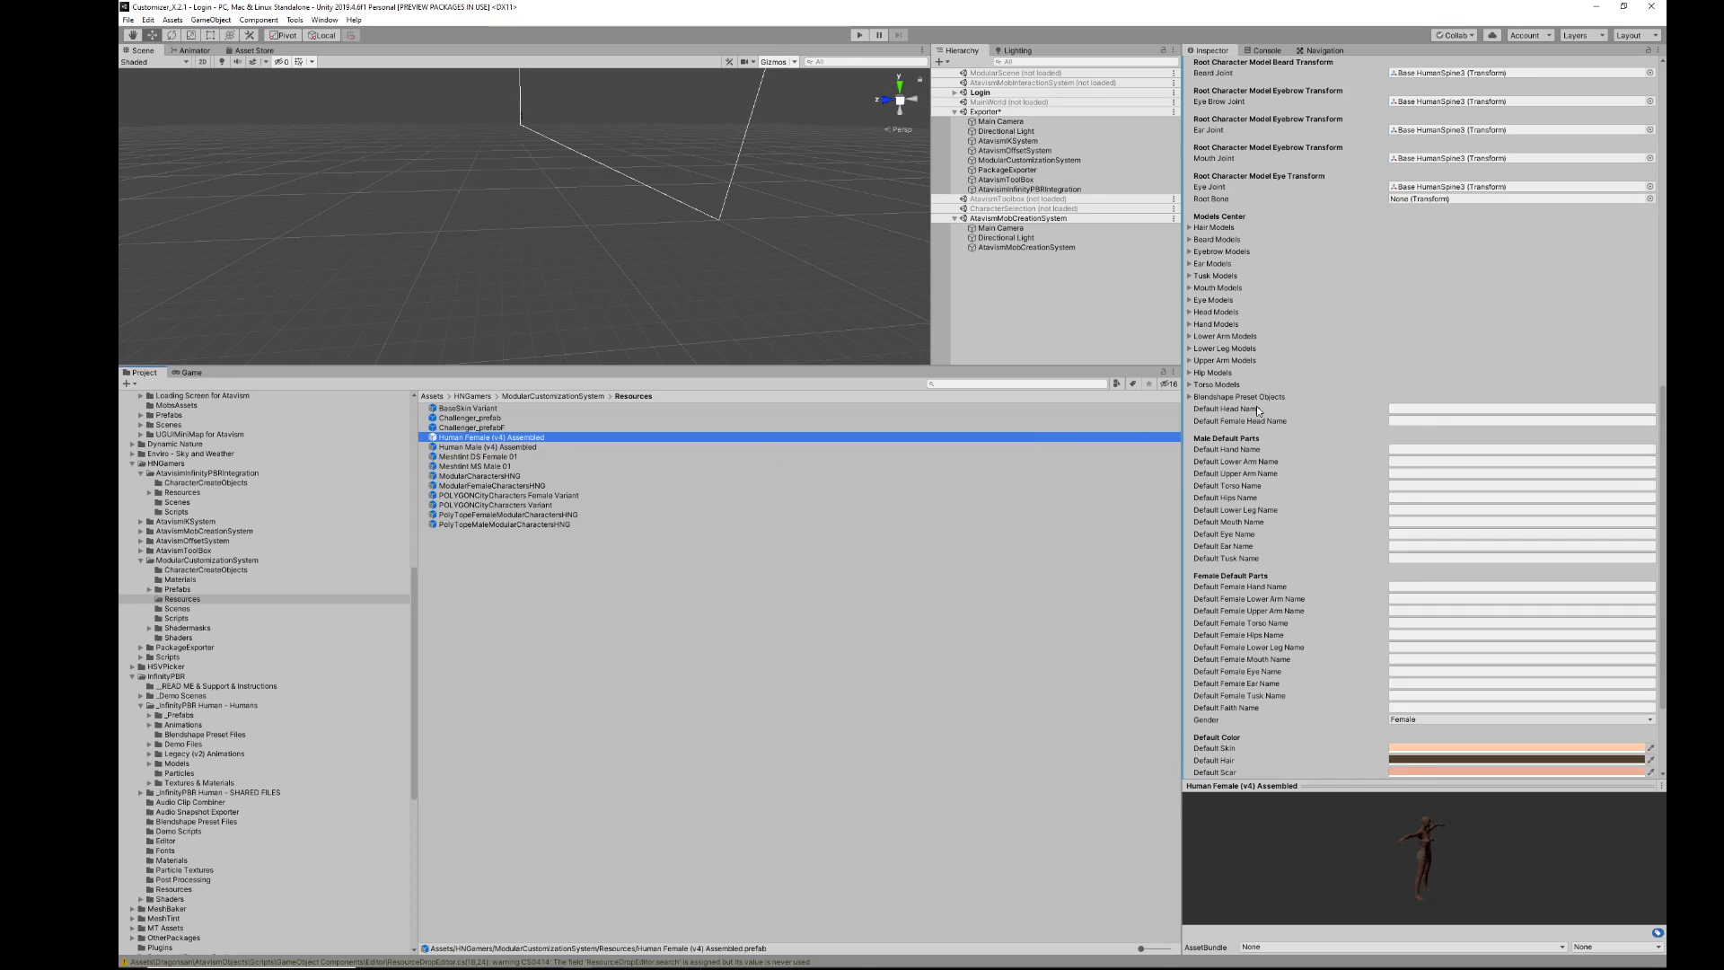
scroll(1257, 410, down, 3)
click(433, 457)
click(432, 505)
click(432, 524)
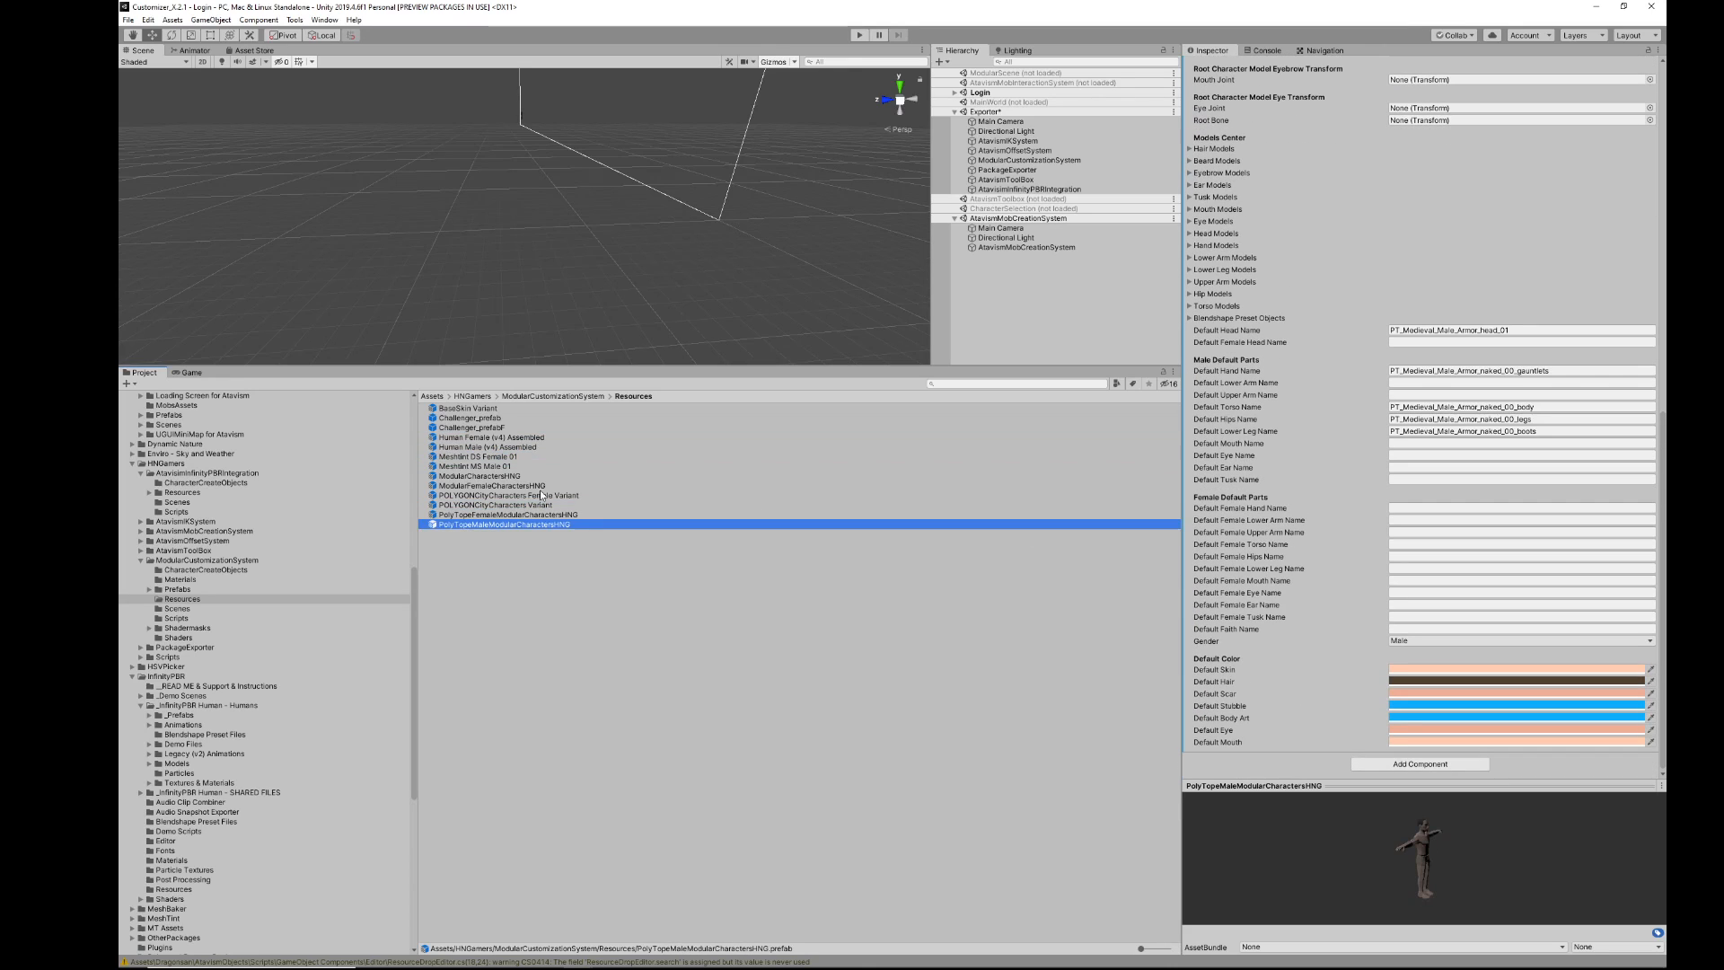
click(436, 476)
click(440, 457)
Step: Try to enter play mode, and trace the first compile error in the Console to its source script in the project
click(860, 35)
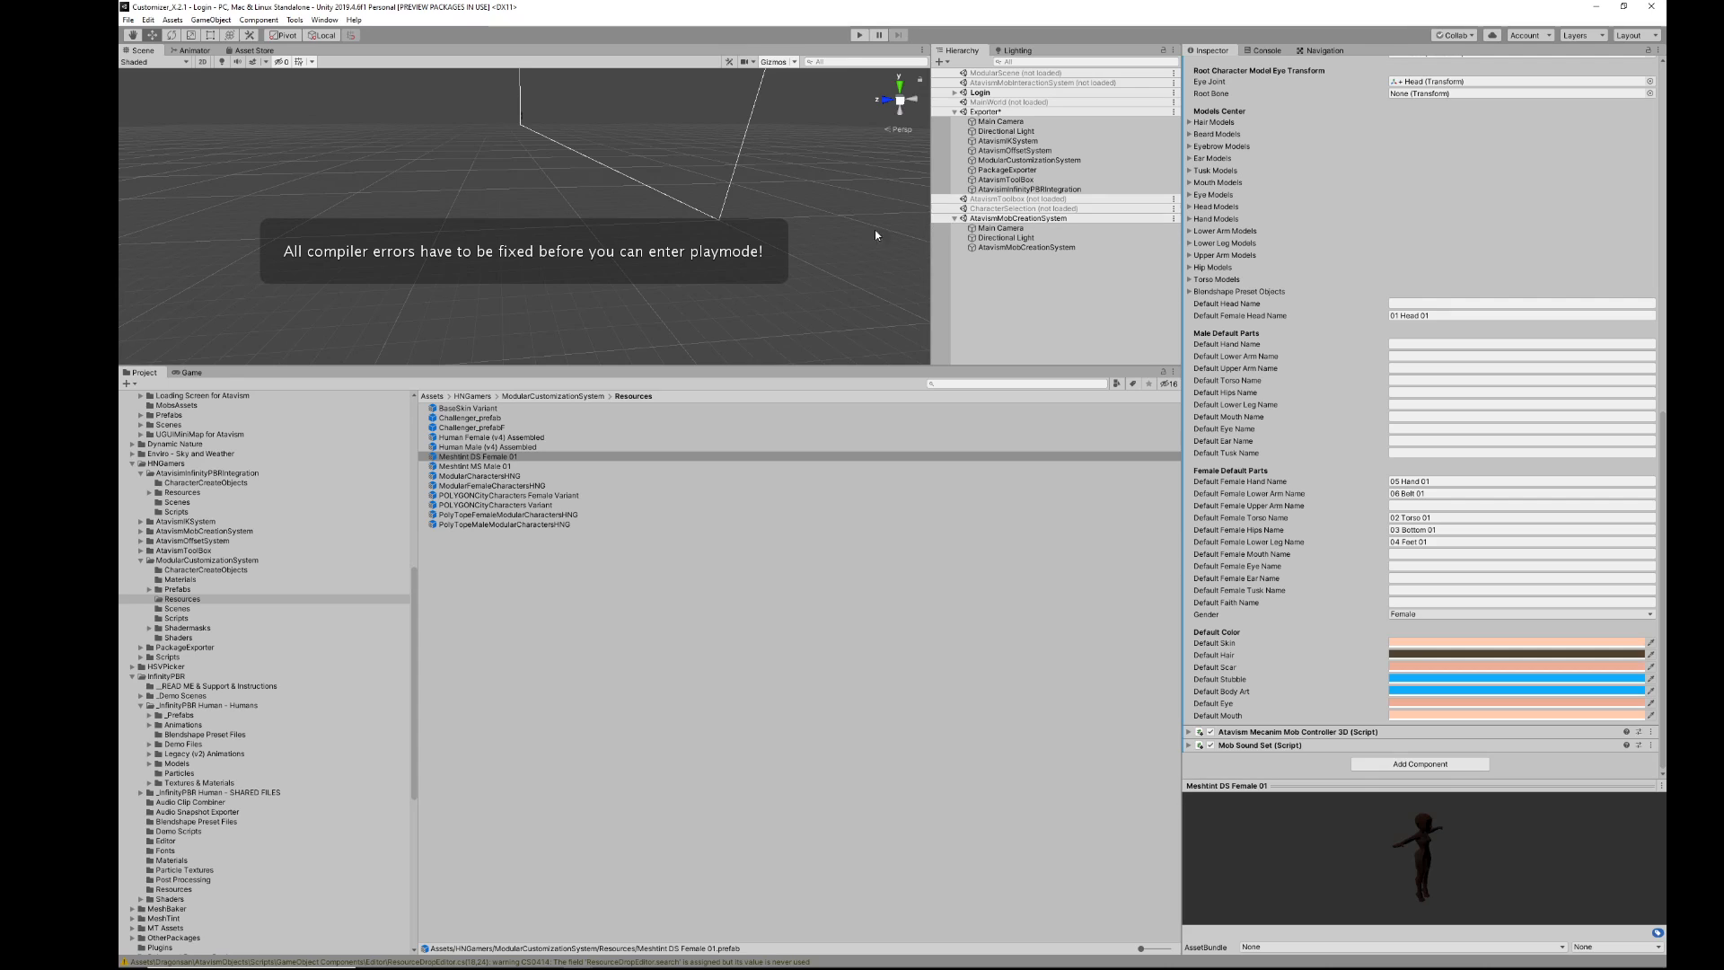
click(1266, 51)
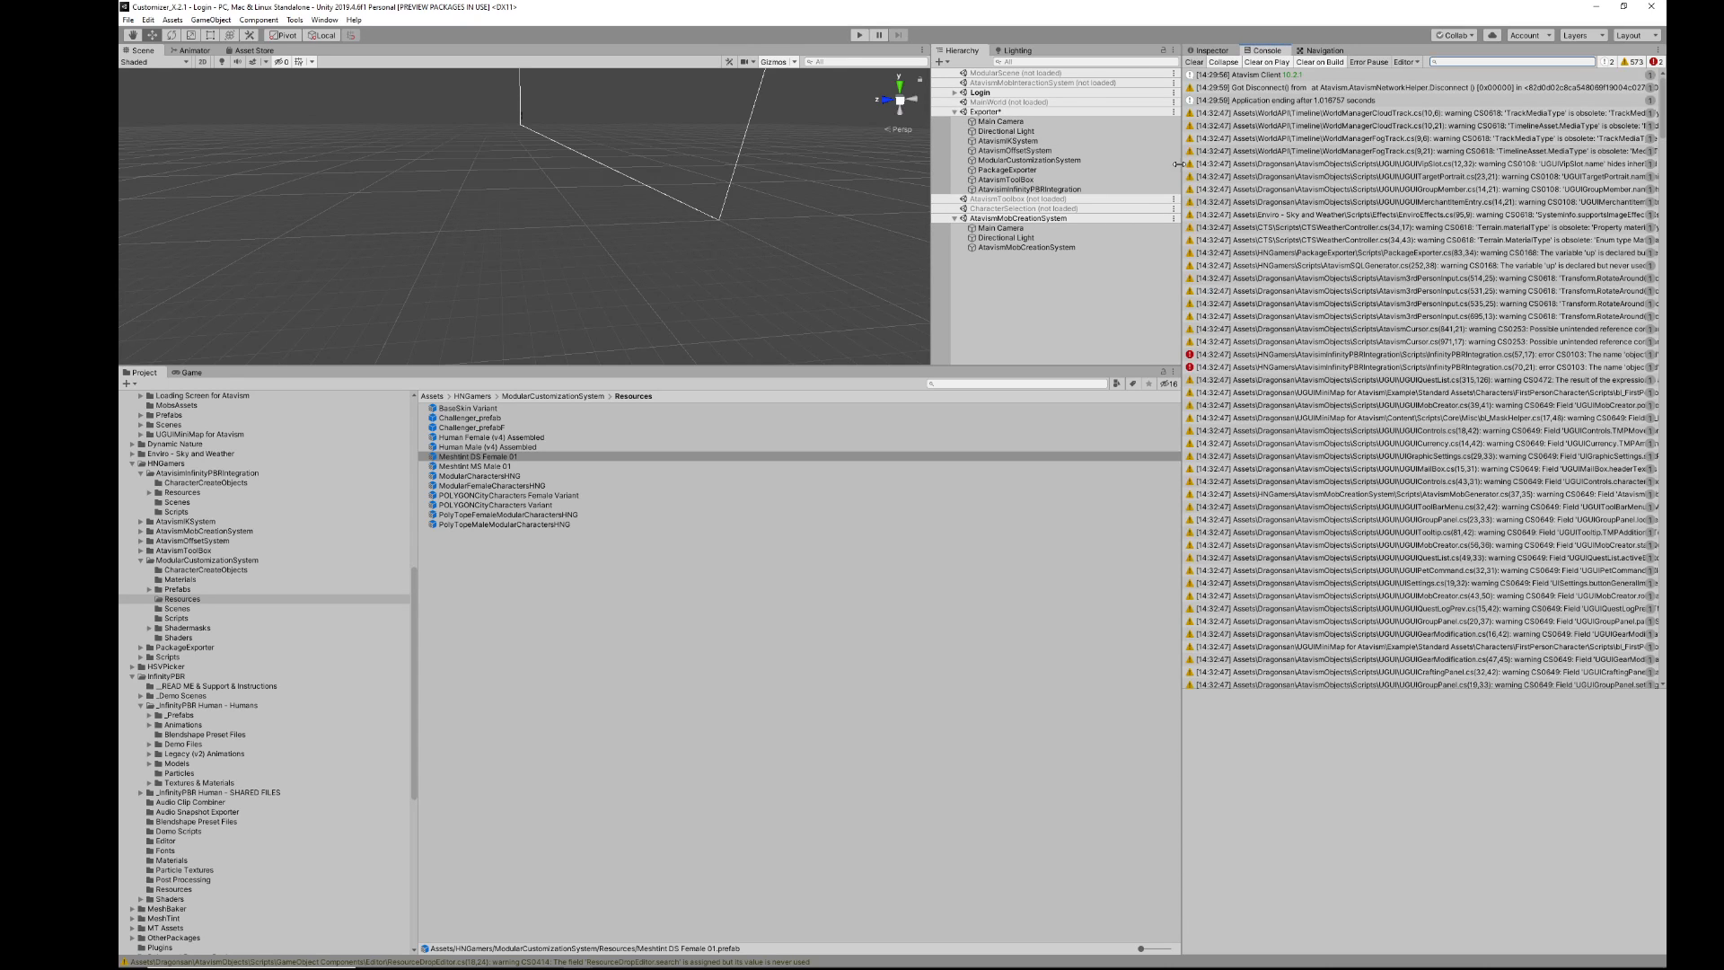
click(1333, 357)
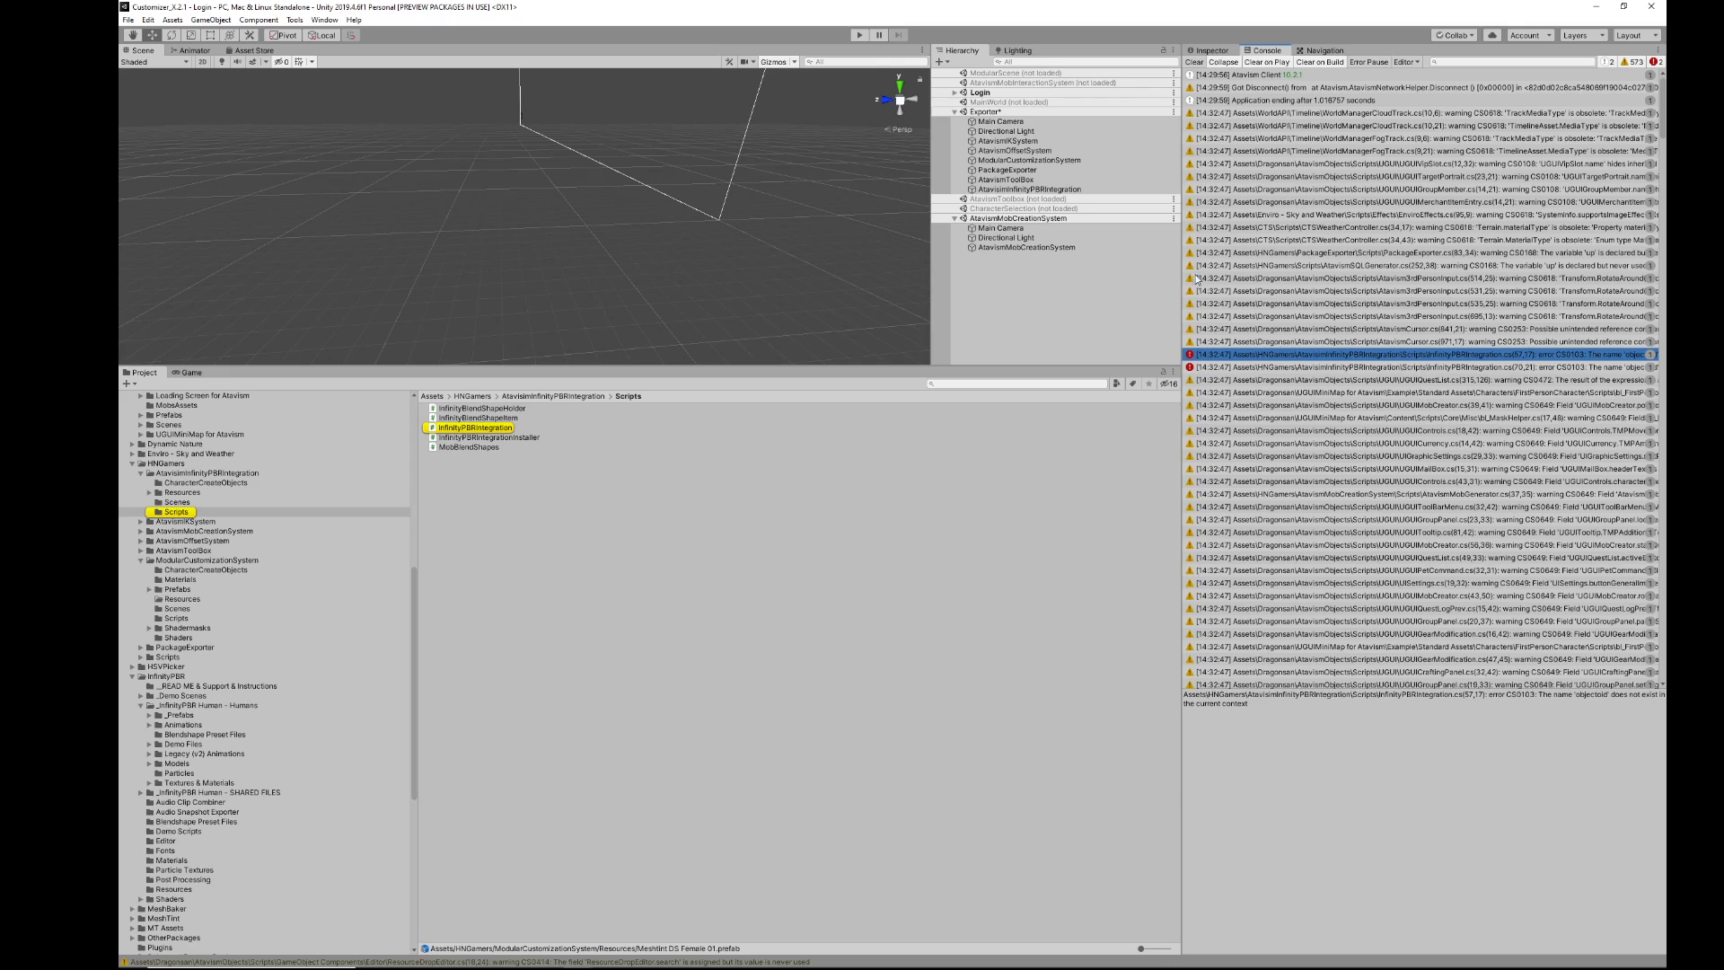
Step: Return to the ModularCustomizationSystem Resources folder and show the ModularFemaleCharactersHNG prefab's components in the Inspector
click(1000, 247)
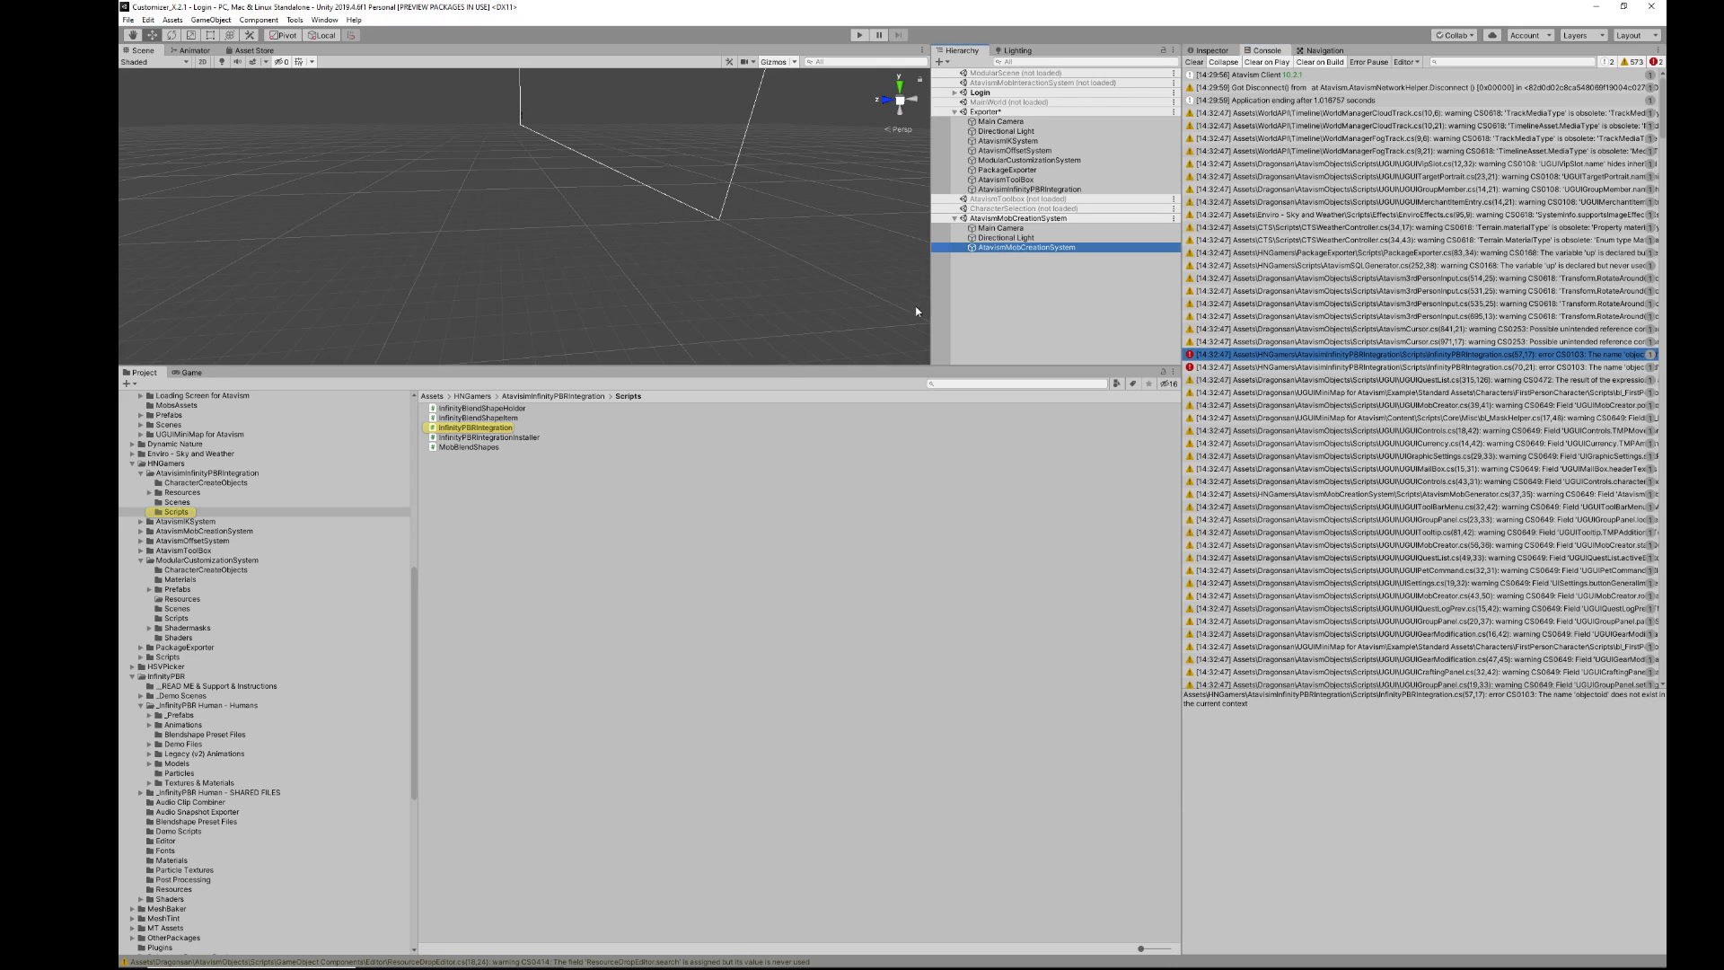
click(182, 599)
click(485, 427)
click(508, 505)
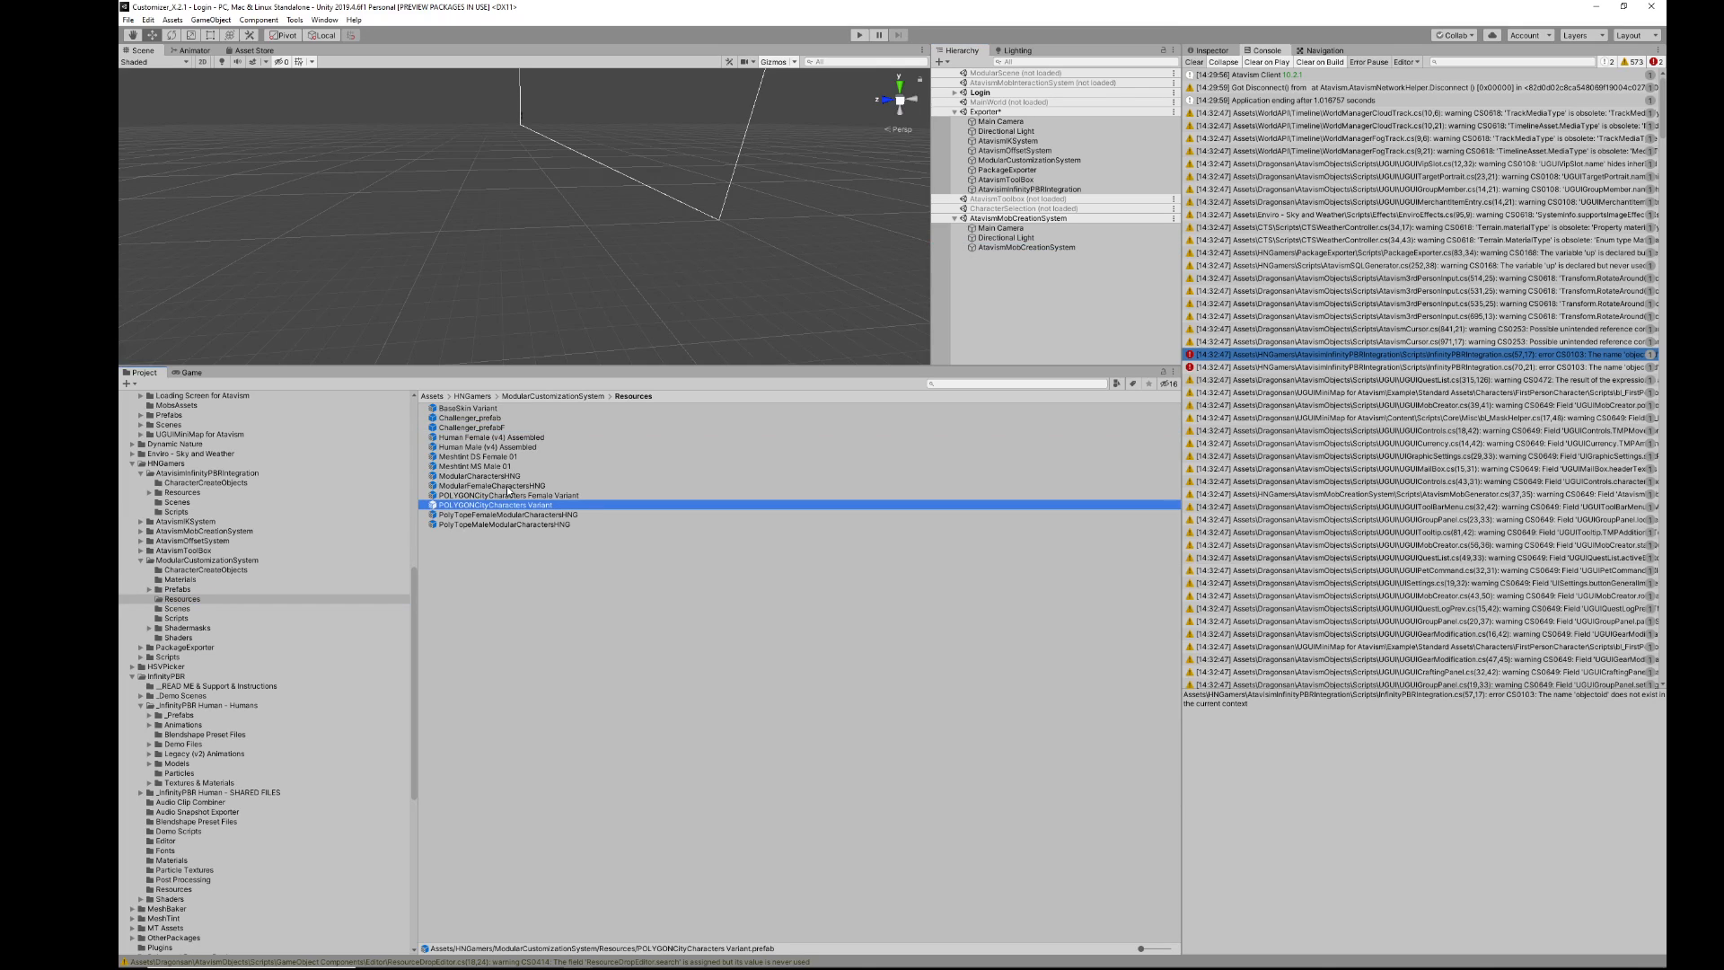
click(492, 485)
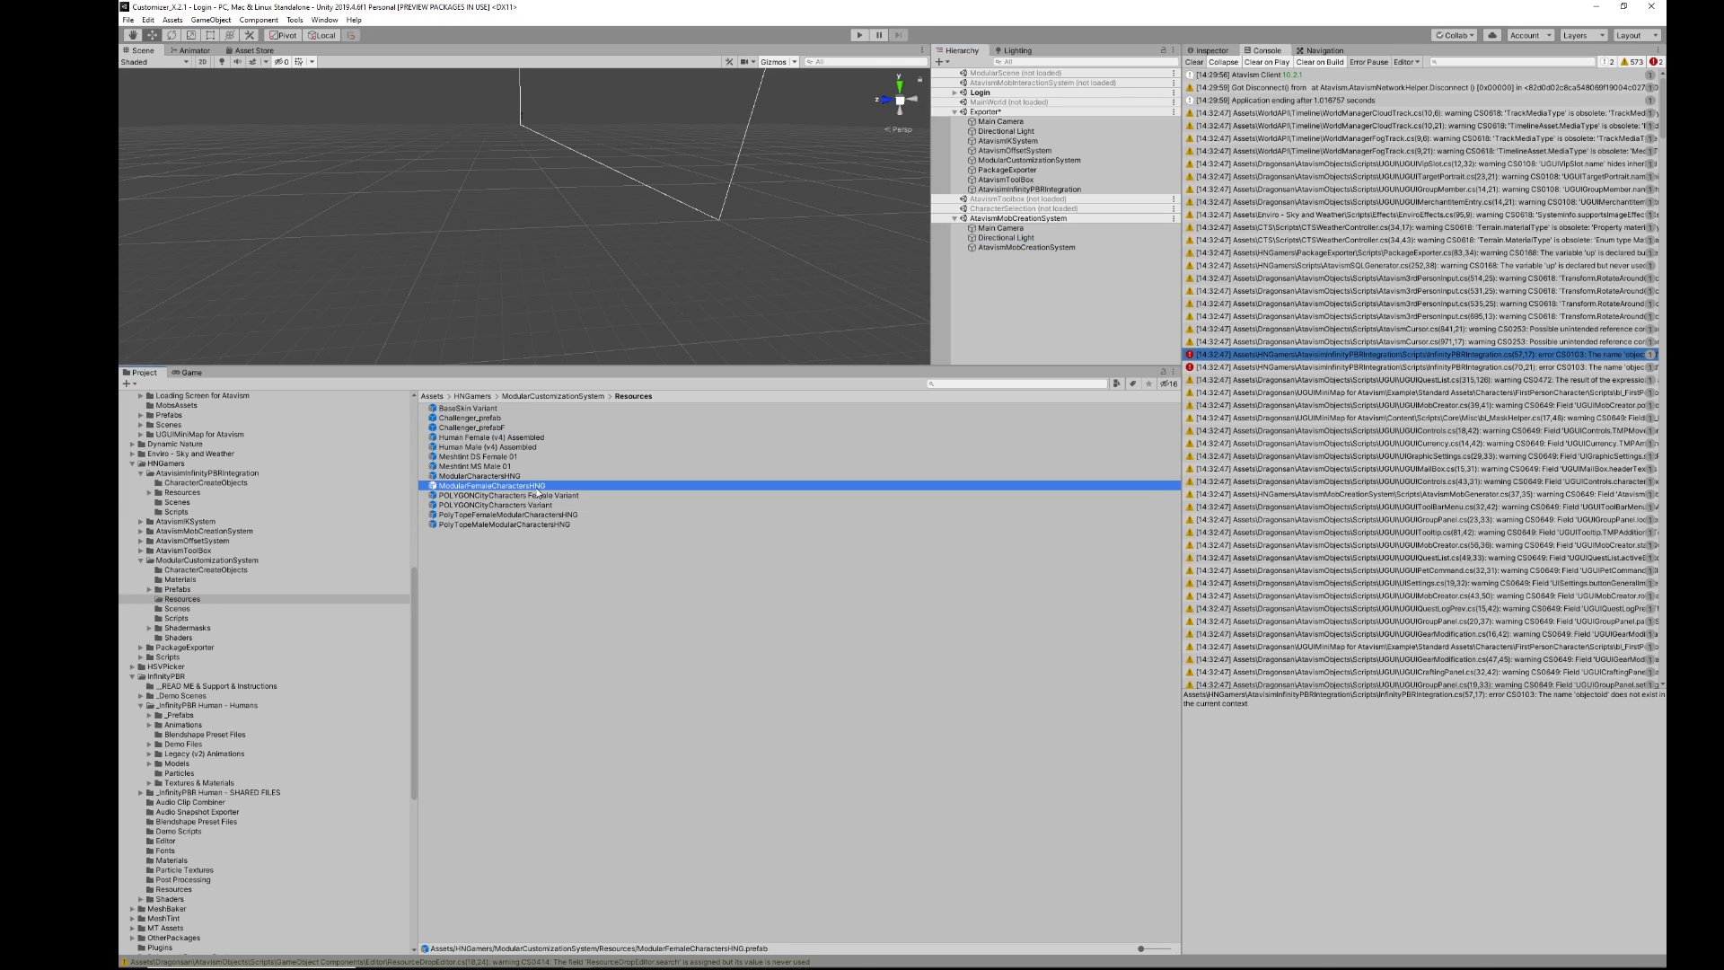
click(1211, 50)
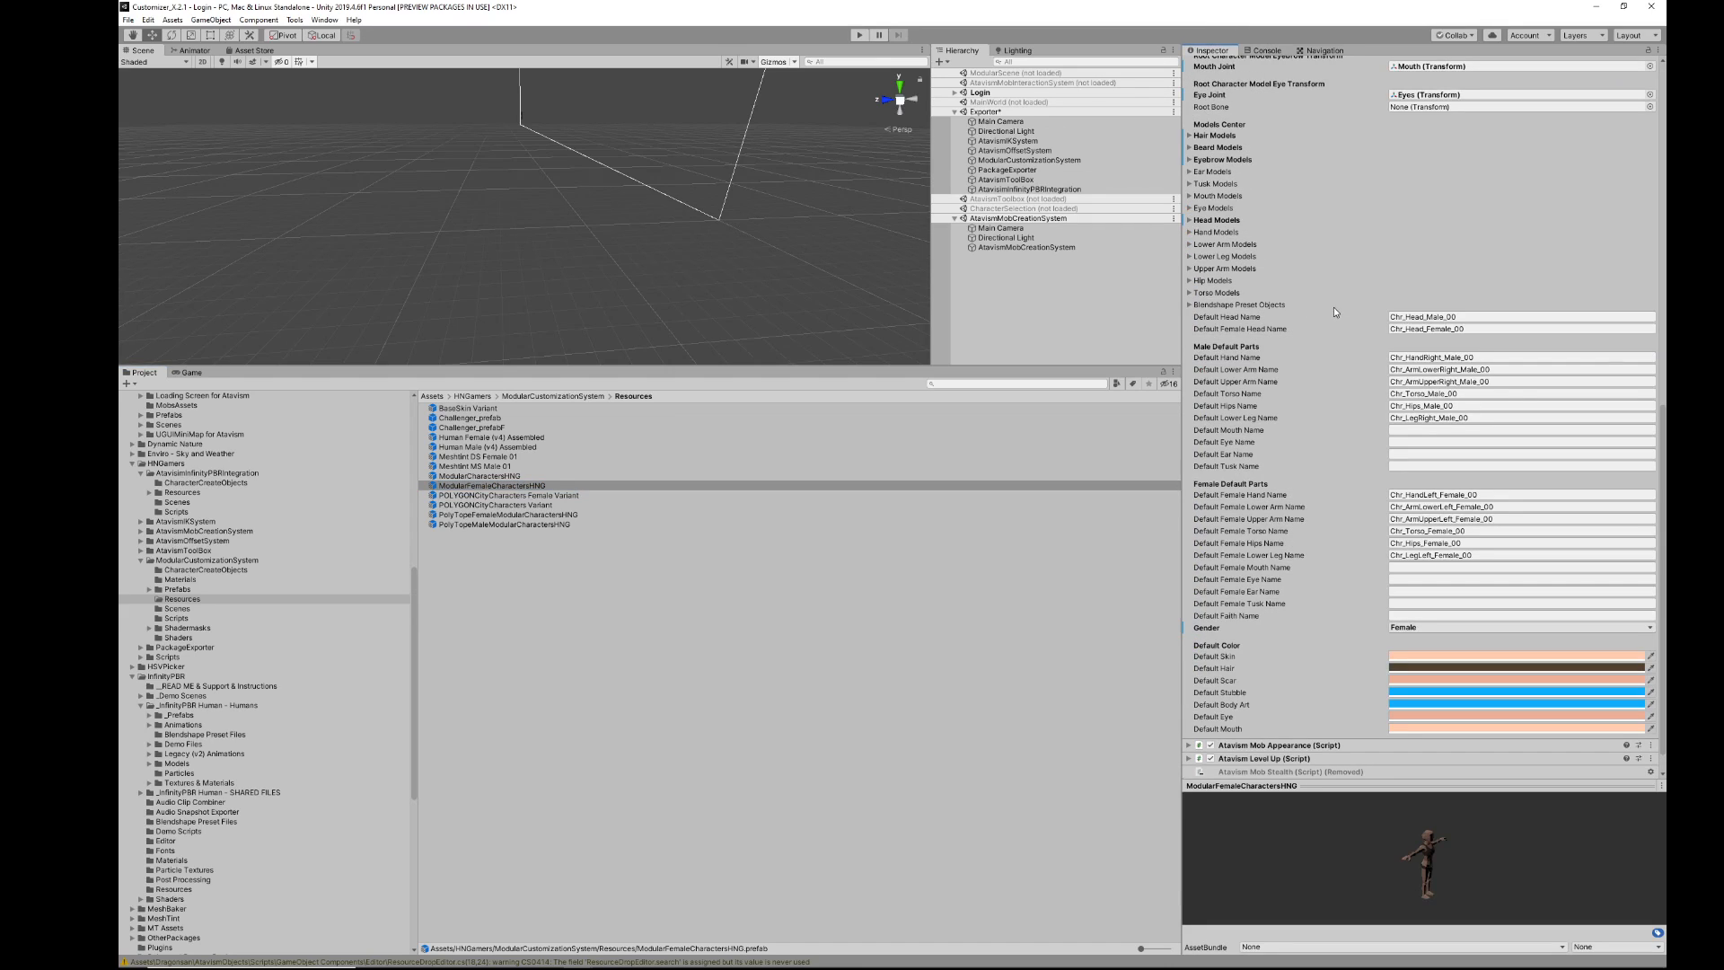
Step: Review the ModularFemaleCharactersHNG manager's material, shader, joint, model list and default part settings, including a model list's tooltip
scroll(1334, 306, up, 5)
scroll(1328, 233, down, 3)
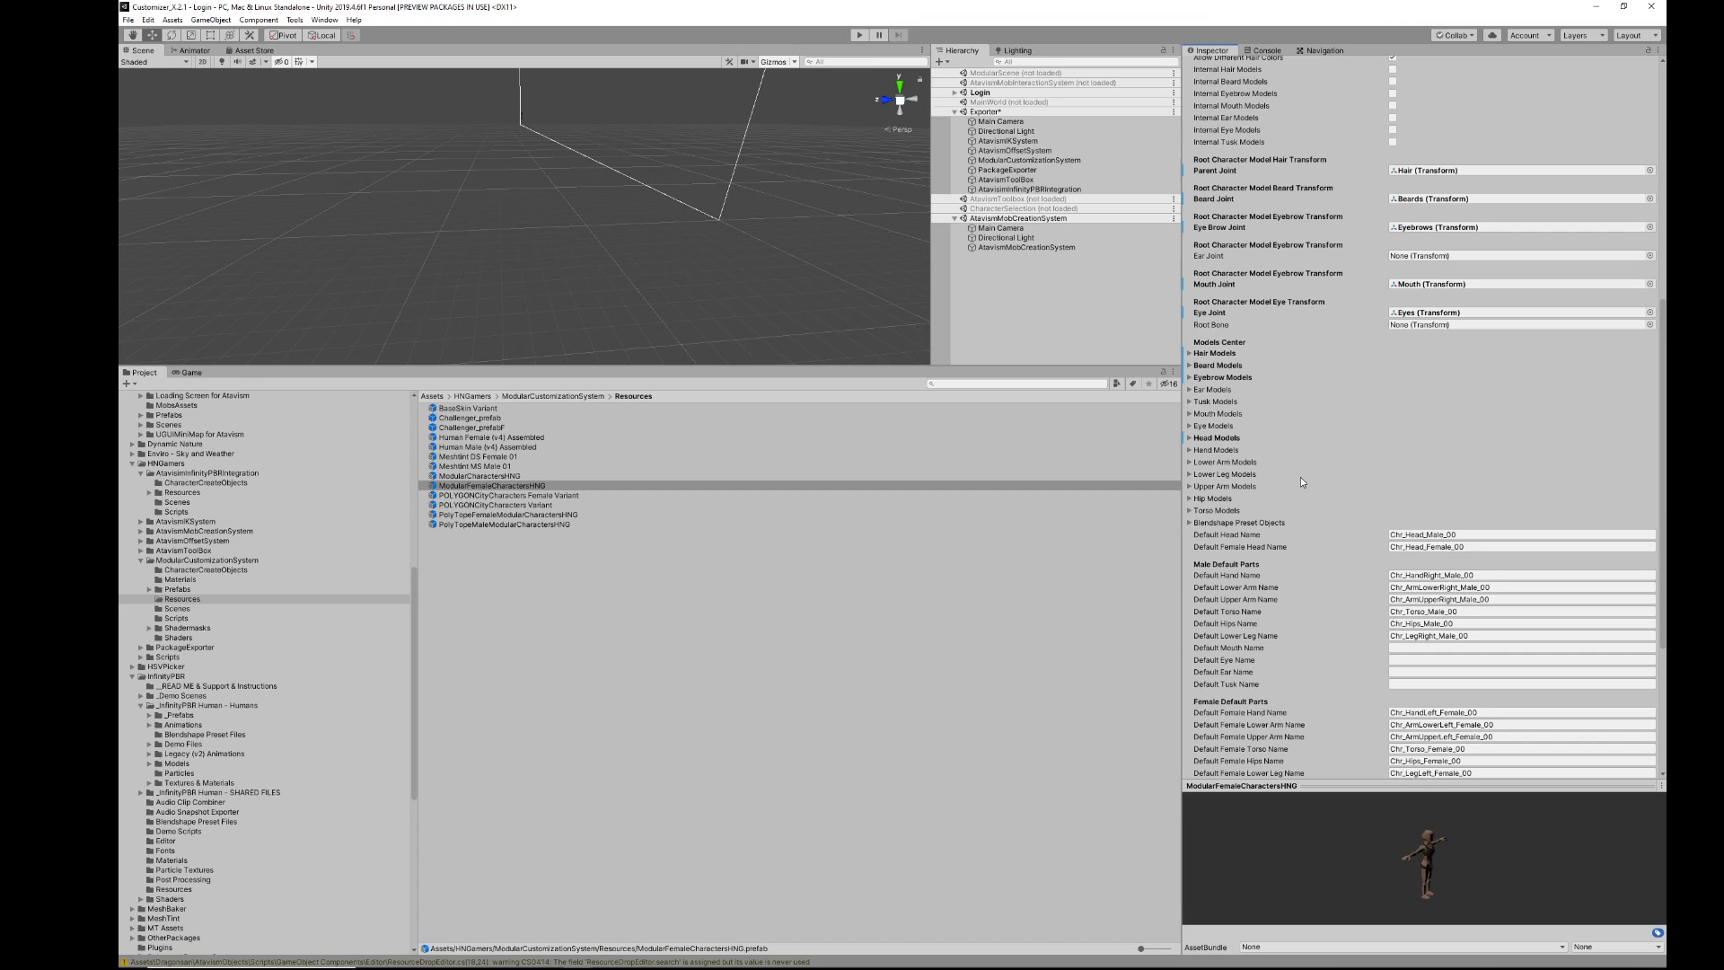
mouse_move(1288, 488)
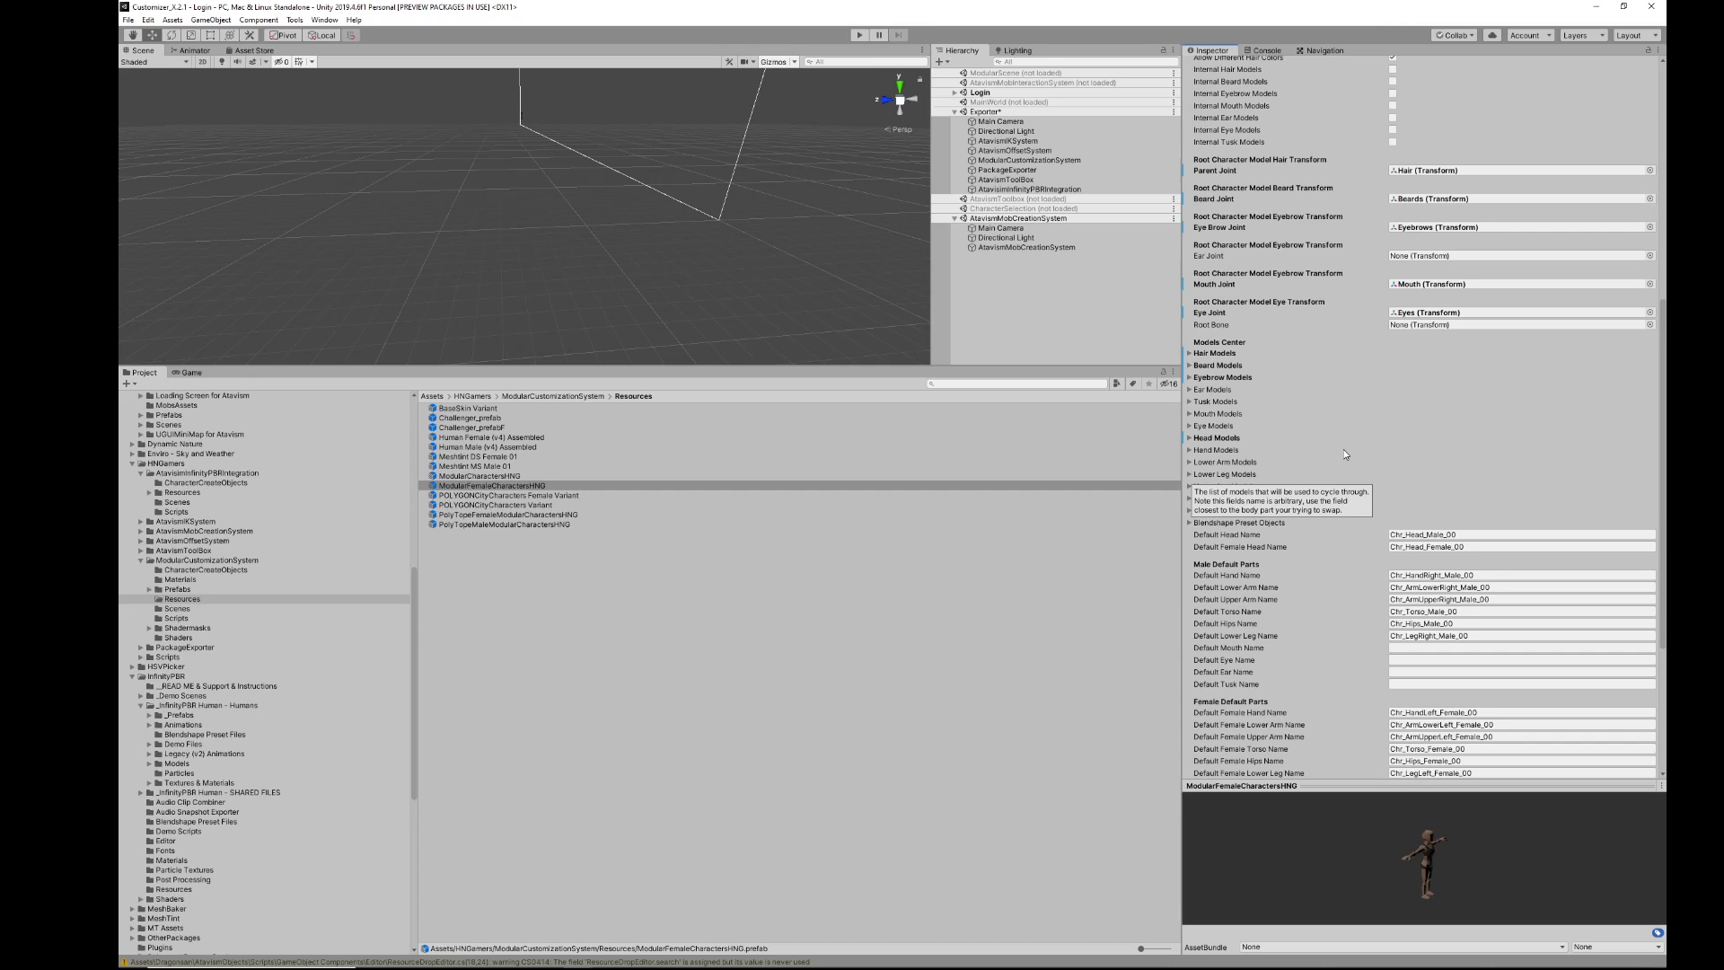
scroll(1316, 330, up, 4)
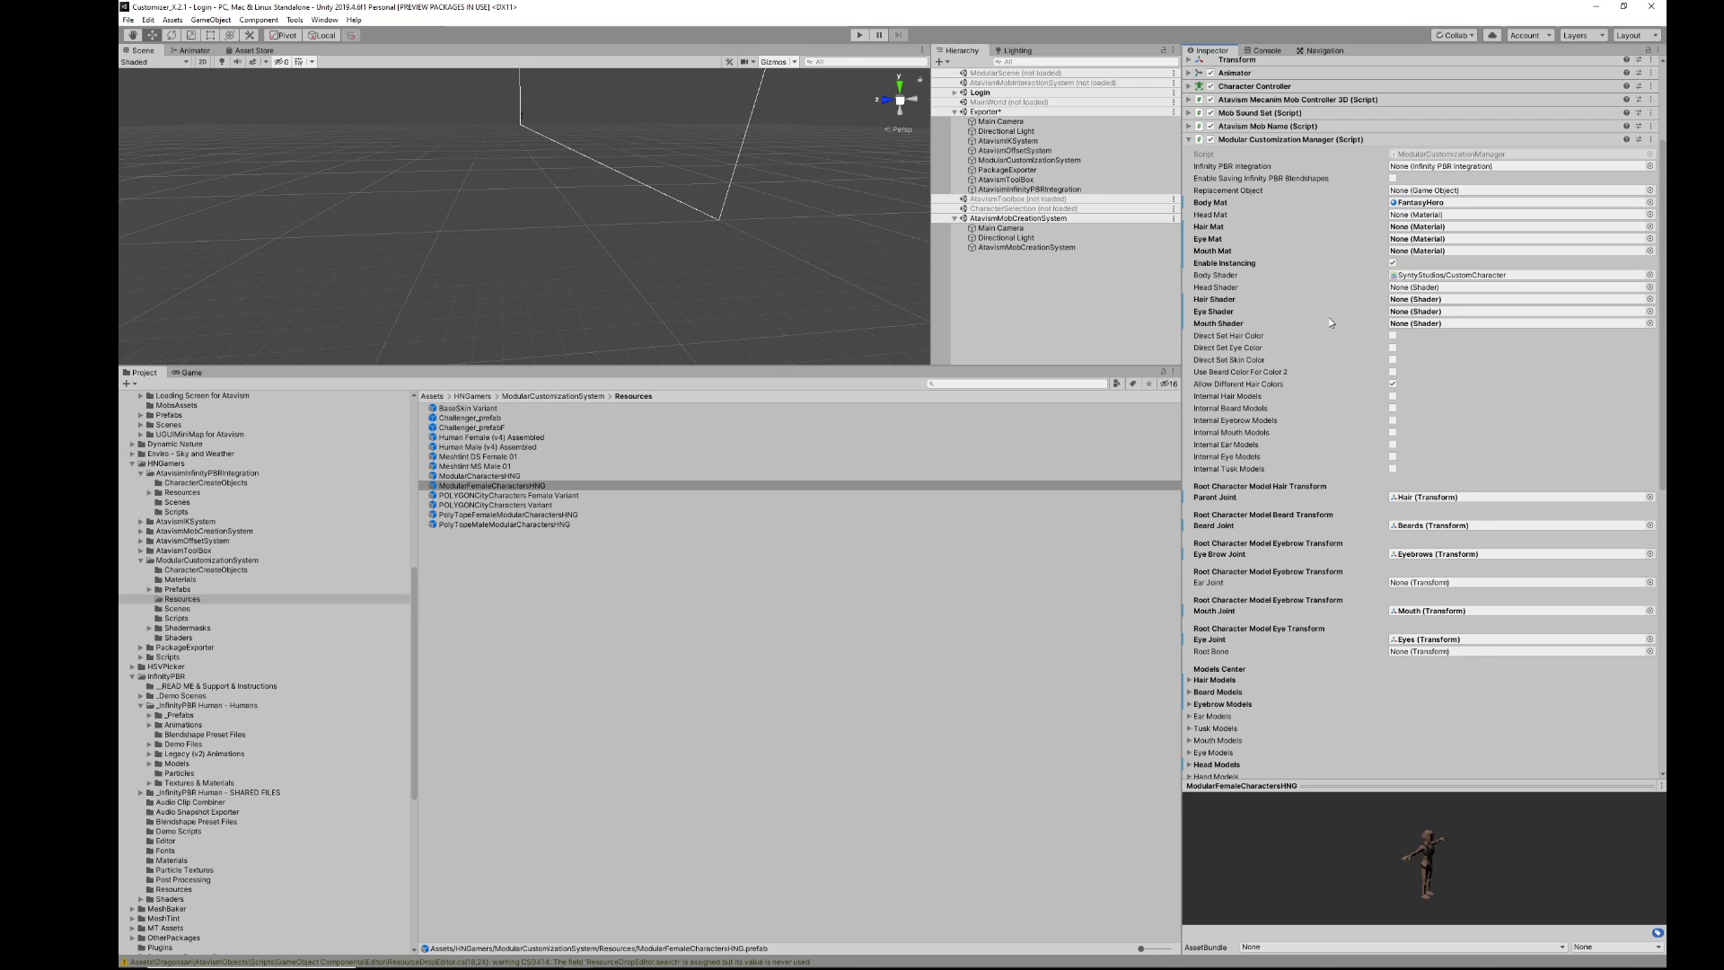
scroll(1300, 416, down, 5)
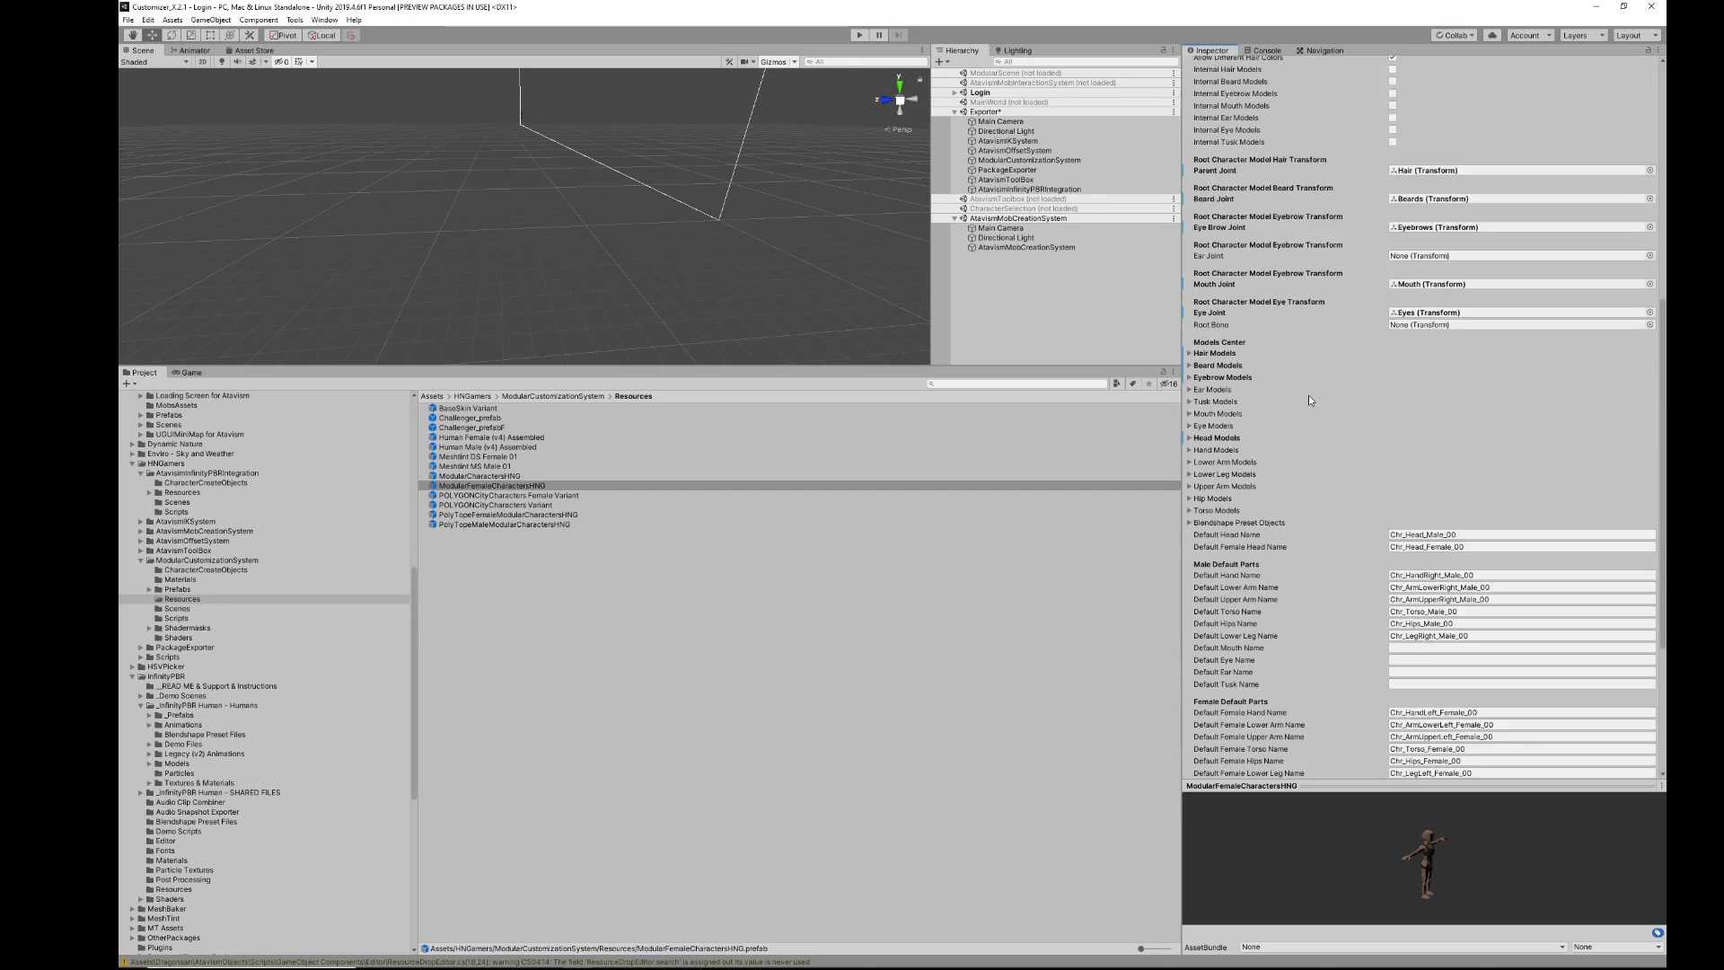